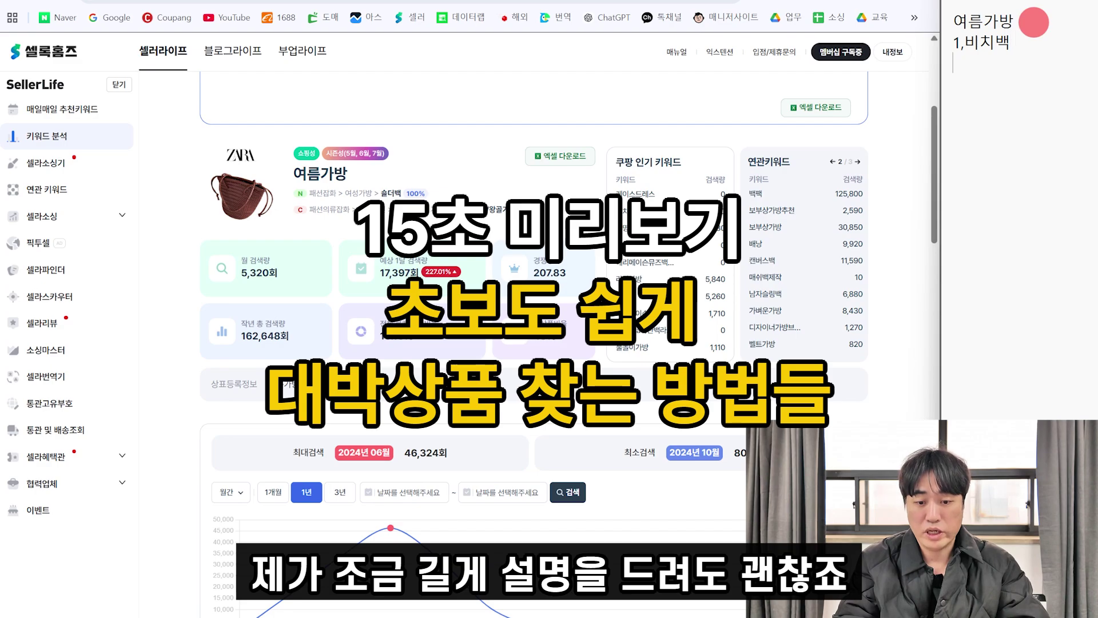
- Add "투명가방" as item 2 and "여름물놀이가방" as item 3 to the 여름가방 list in the notes
text(투명)
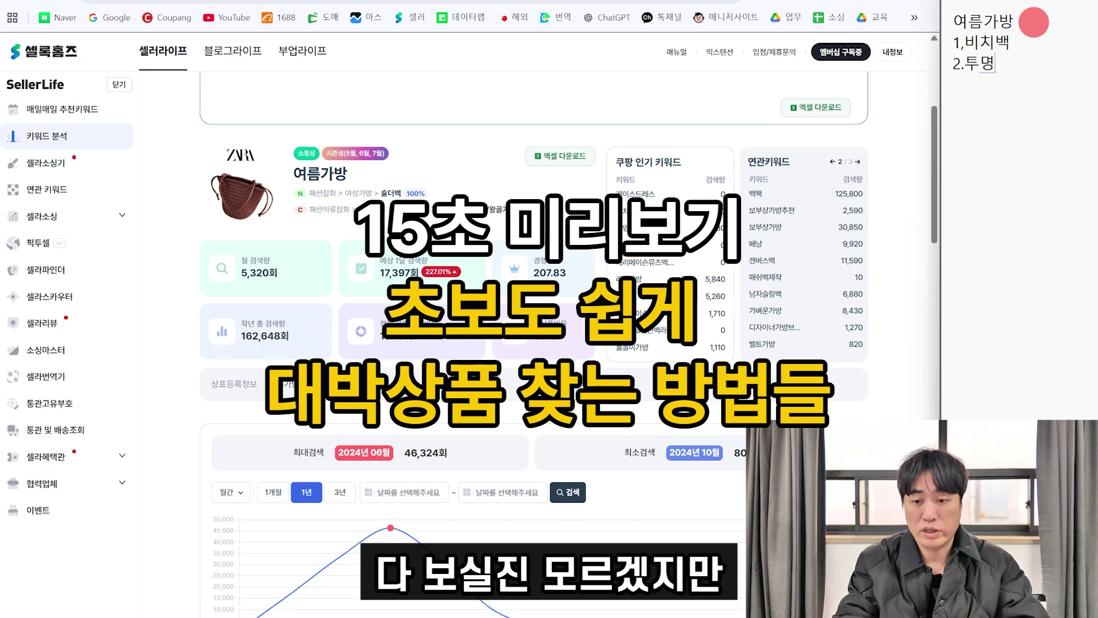
text(가방)
key(Return)
text(3.여름물놀이가방)
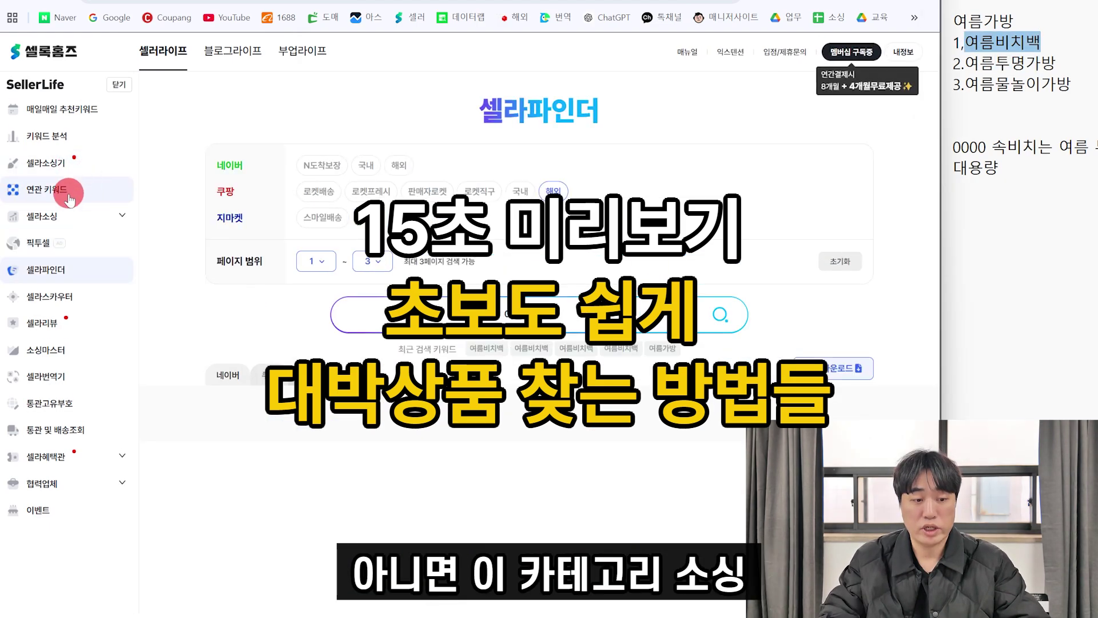
- Open the 카테고리 소싱 page within 셀라소싱
click(42, 216)
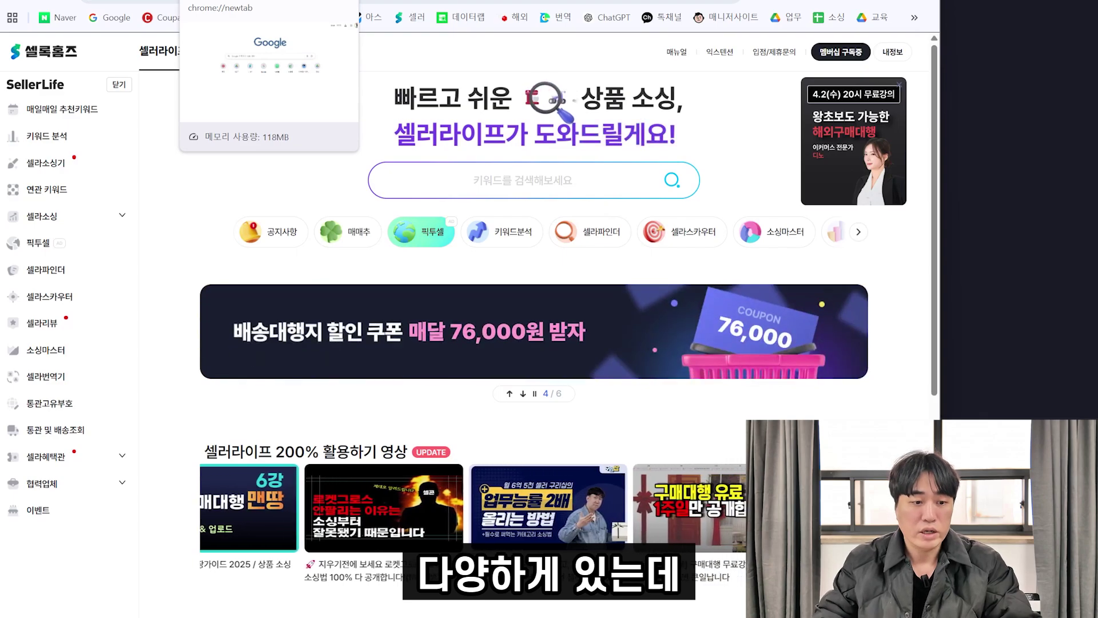
click(49, 217)
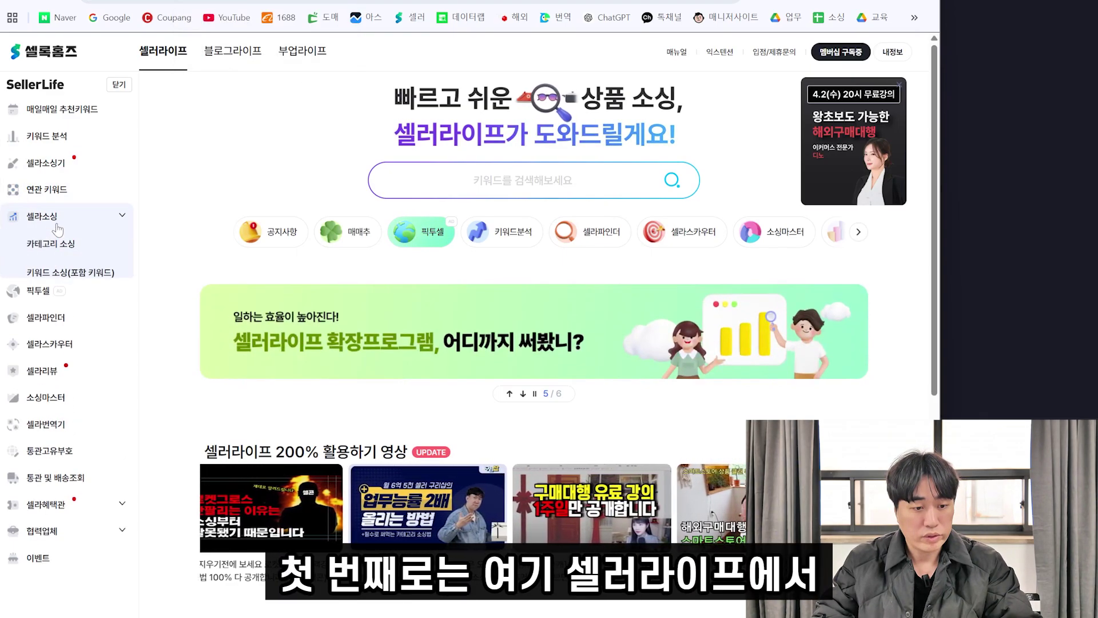
click(65, 246)
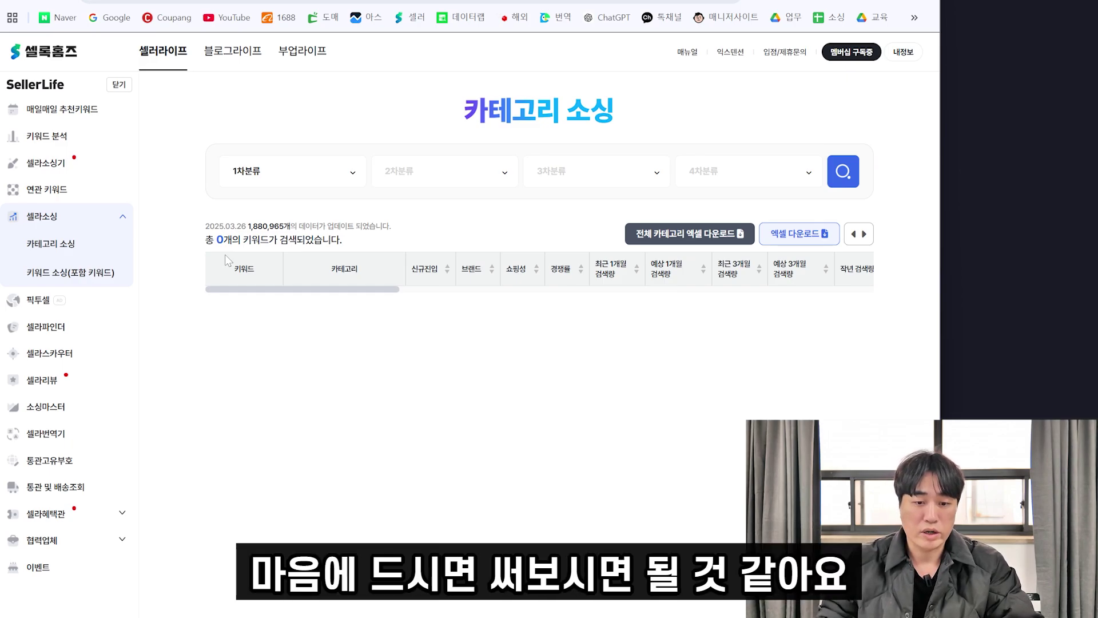
- Set the first category level to 패션잡화 and the second to 여행용가방/소품, leaving the third level unselected
click(297, 183)
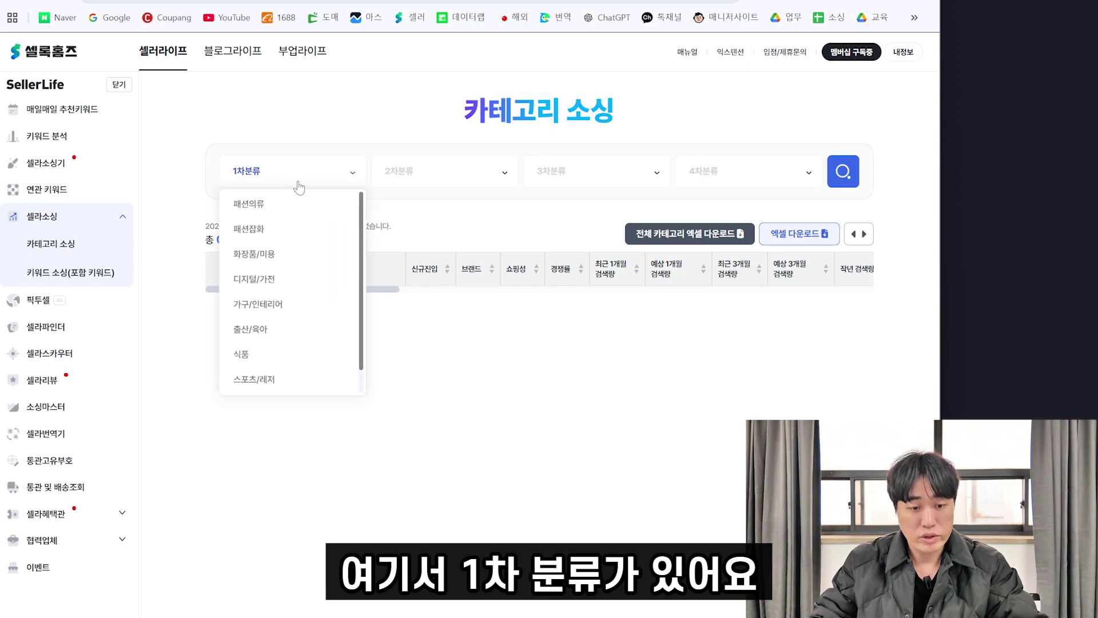
click(270, 237)
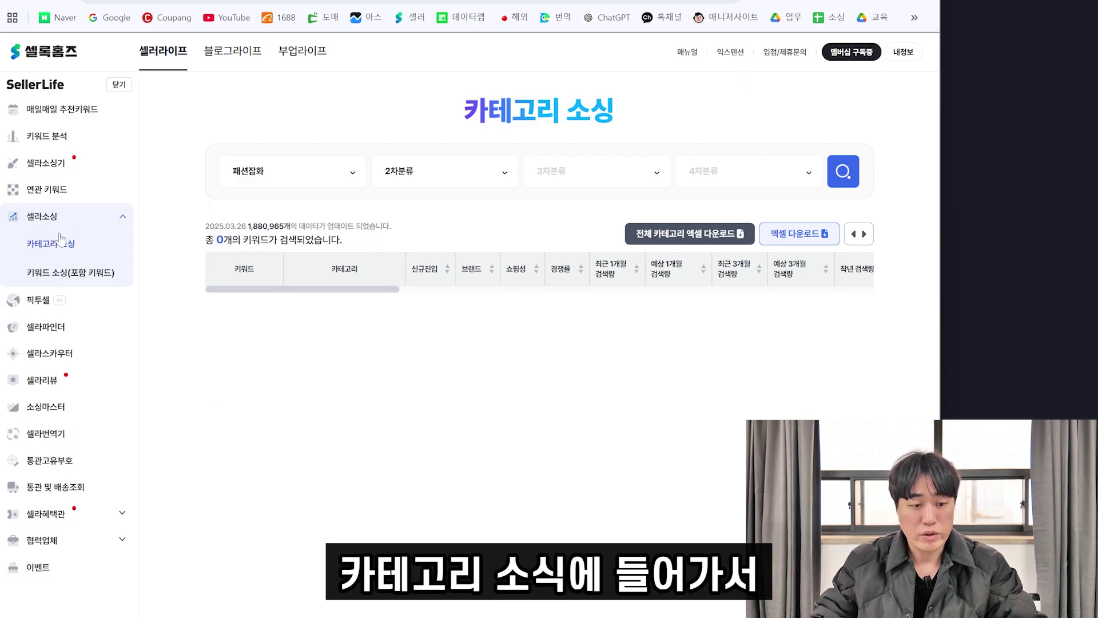
click(438, 170)
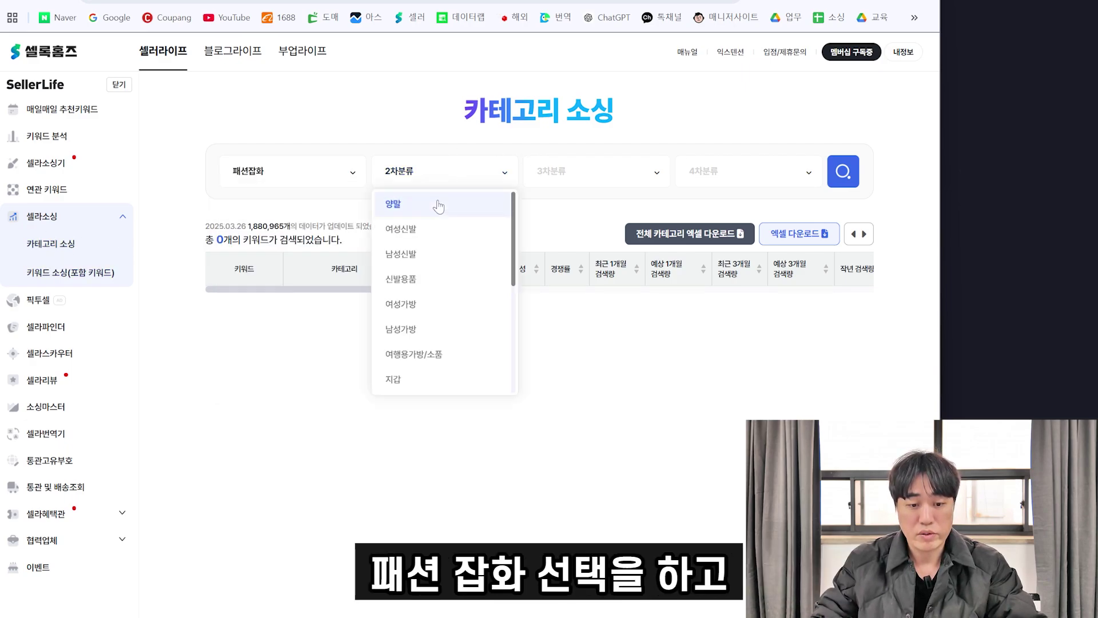
click(422, 359)
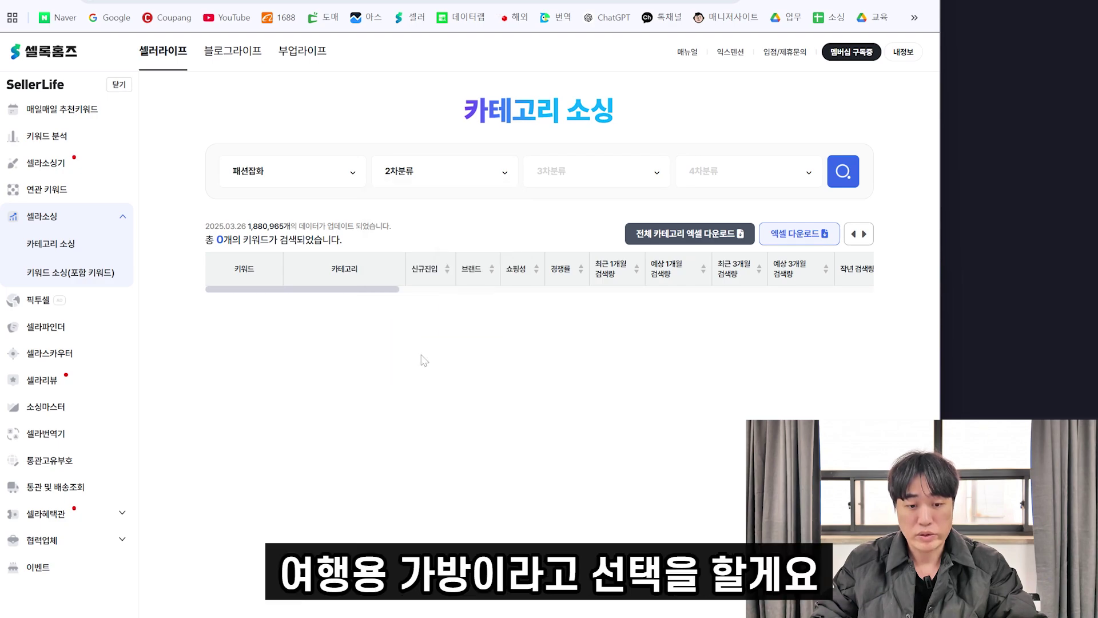
click(596, 184)
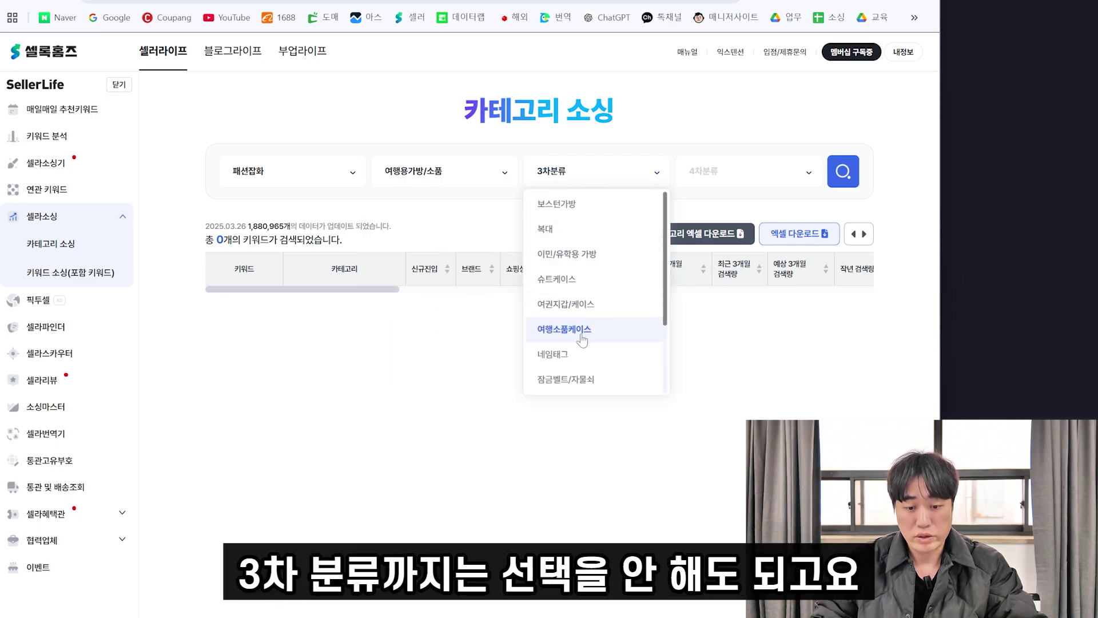
click(505, 211)
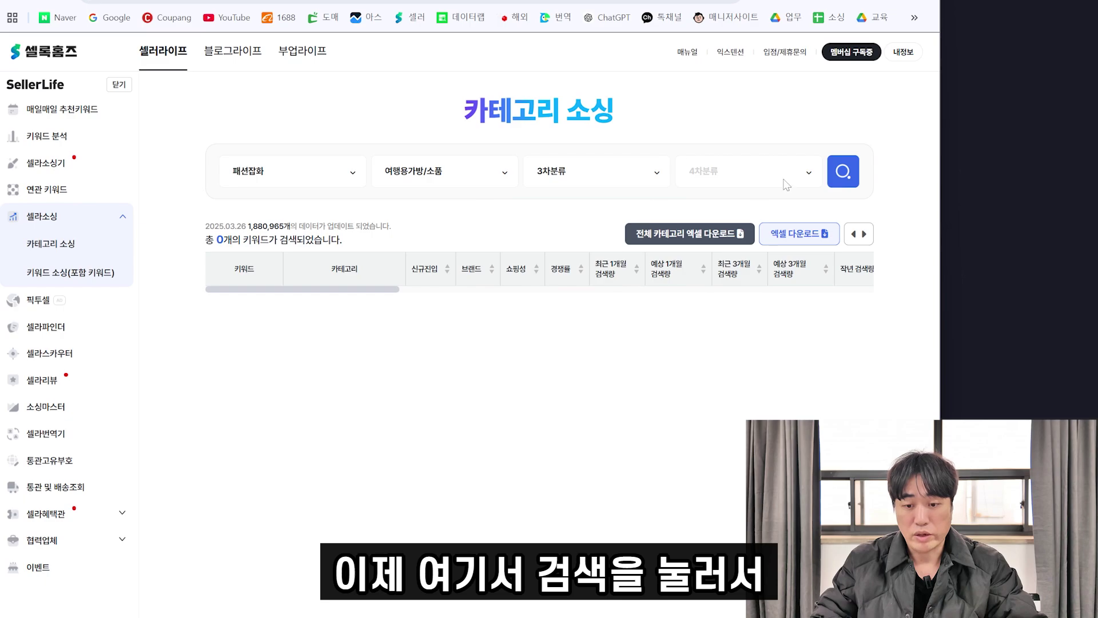
- Run the category search and download the resulting keyword list as an Excel file
click(840, 171)
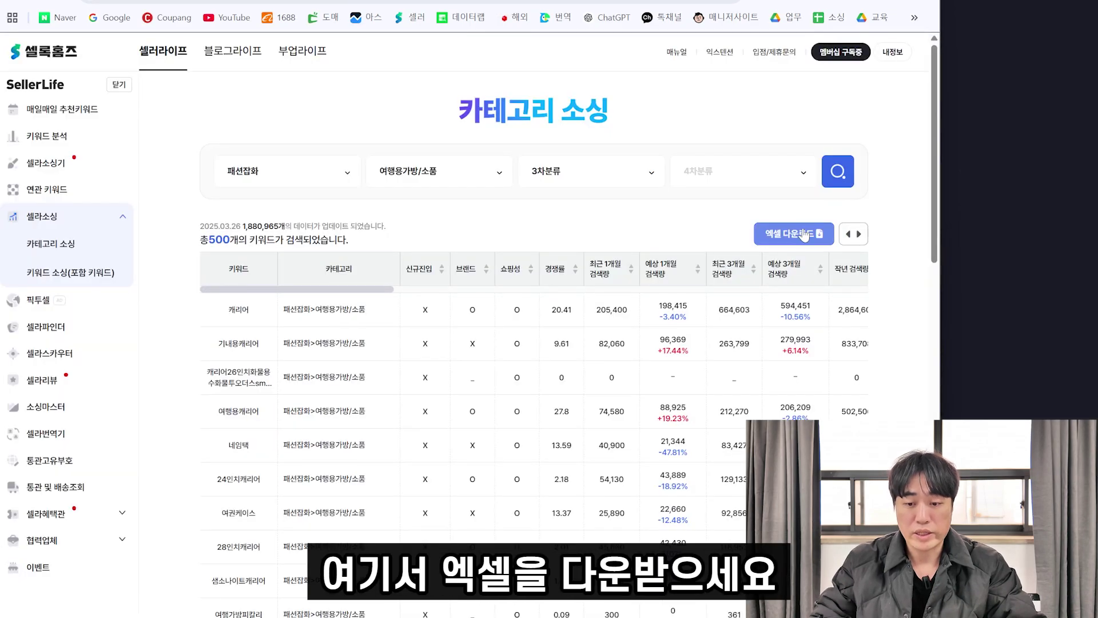
click(801, 235)
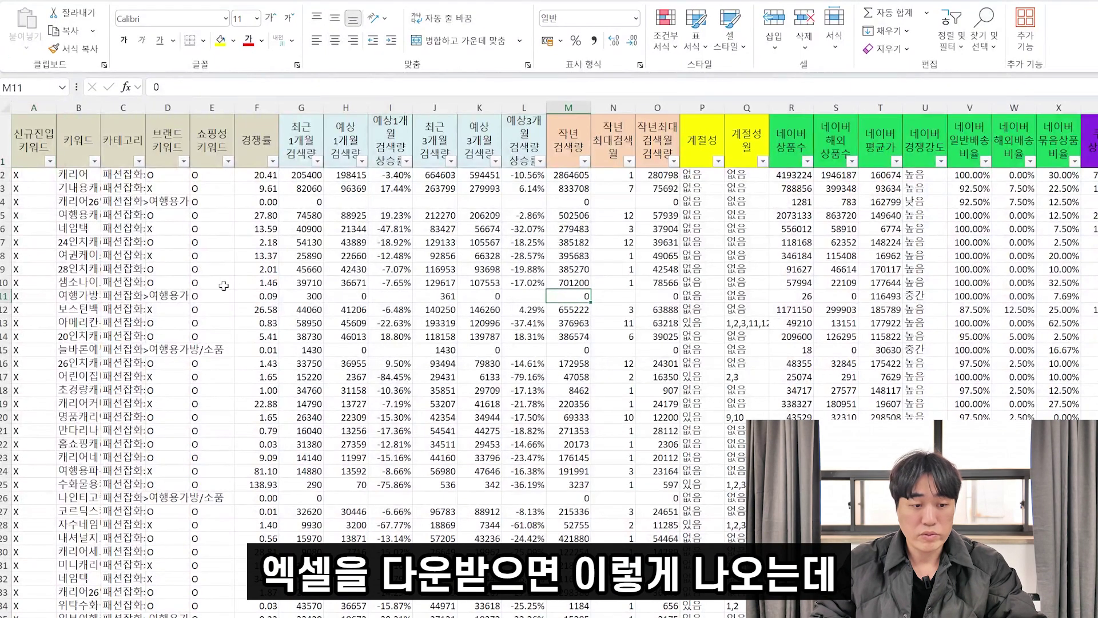
- Switch to the downloaded keyword sheet in Excel and widen the 키워드 column
click(224, 286)
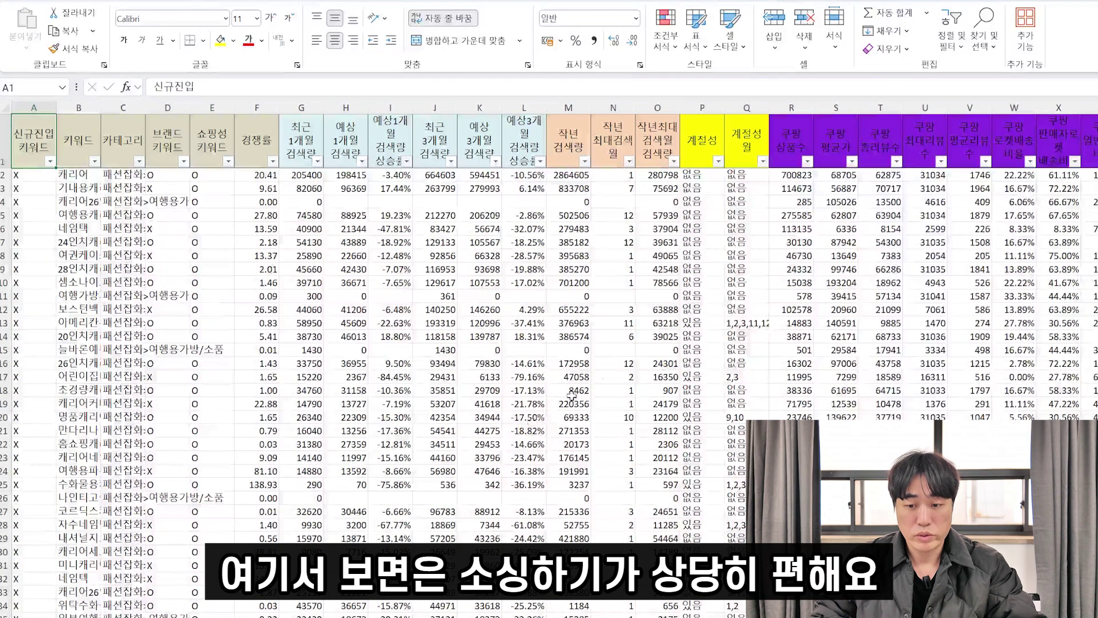
click(613, 350)
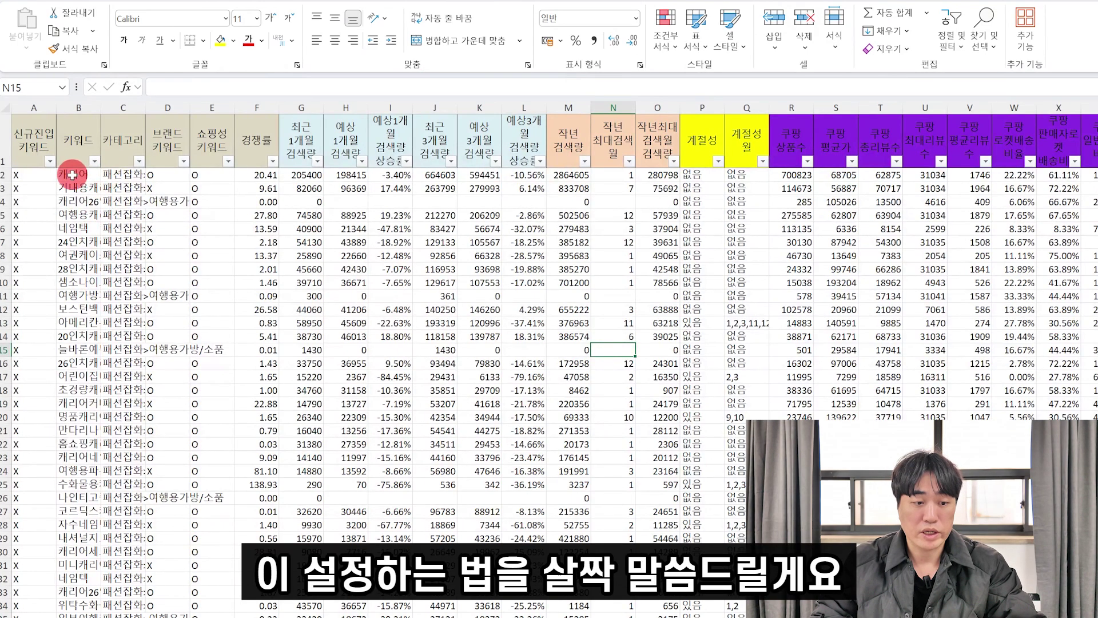
drag(101, 107, 160, 107)
- Filter the 브랜드 키워드 column to show only X, excluding O and blank field values
click(243, 162)
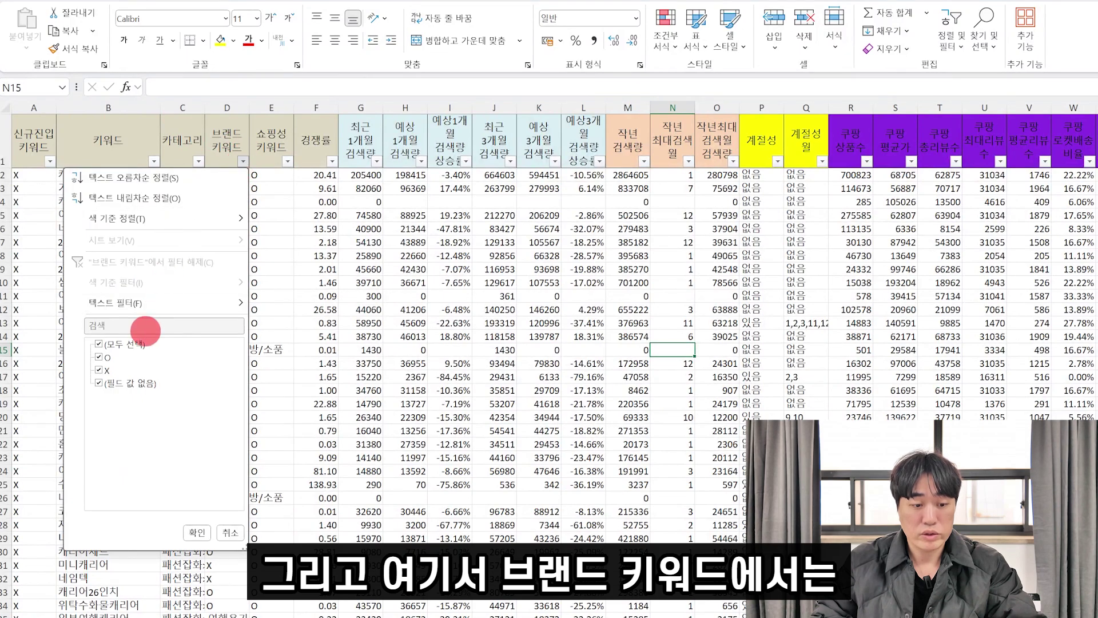
click(100, 359)
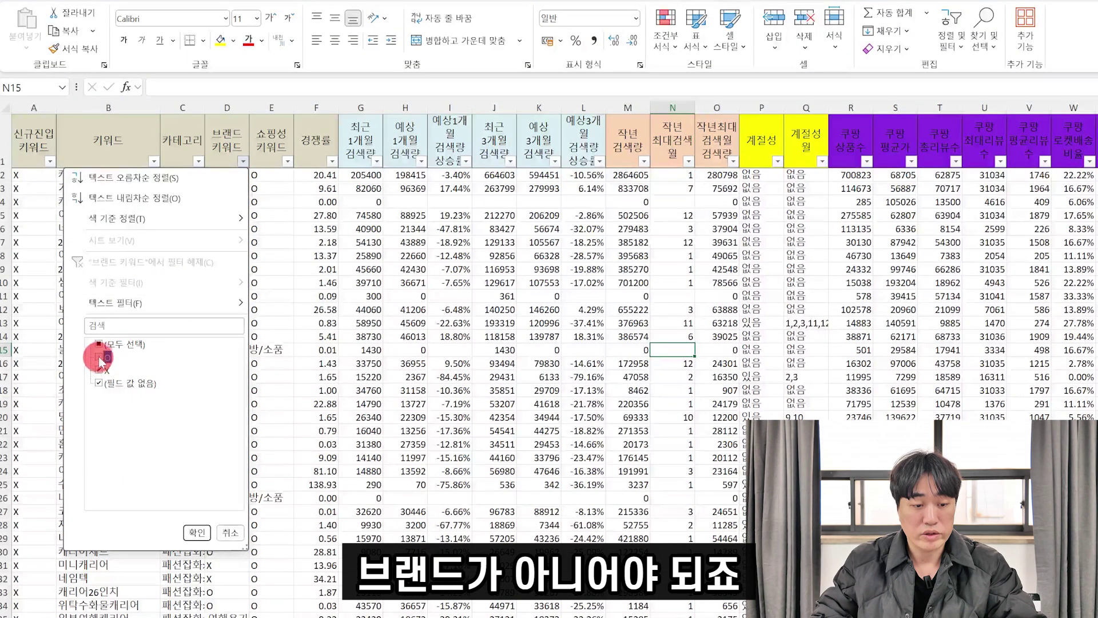
click(118, 383)
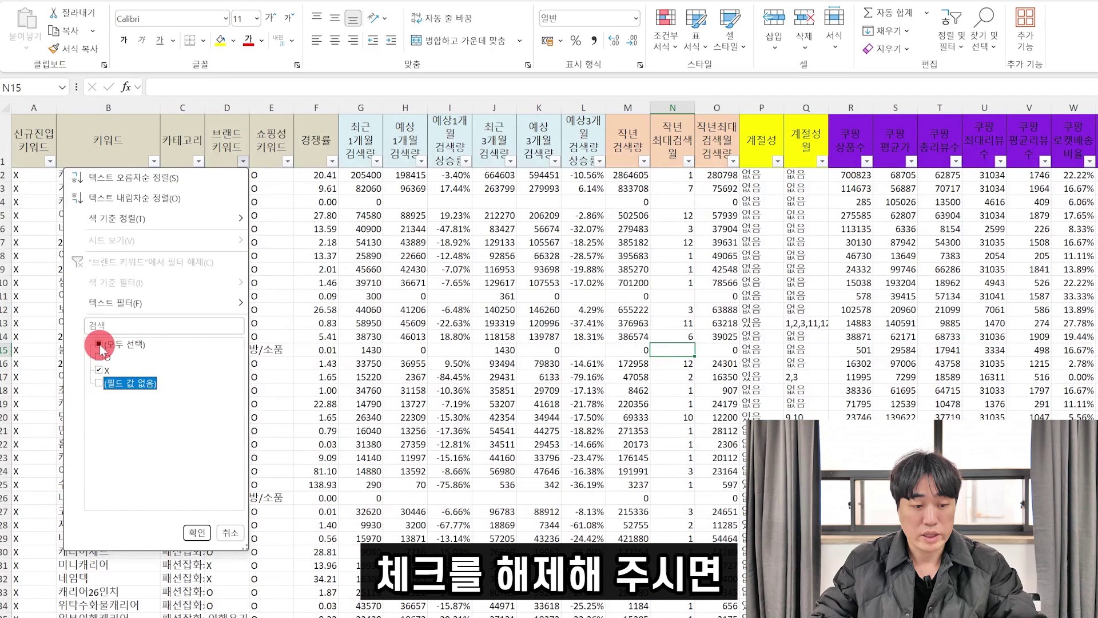
click(99, 371)
click(99, 372)
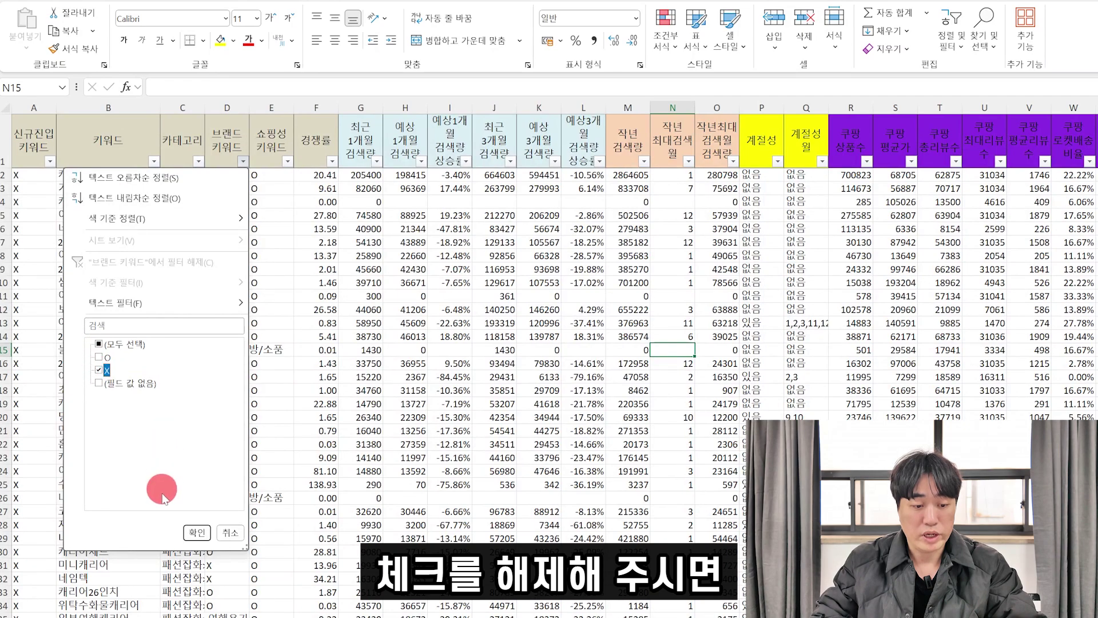
click(197, 533)
- Sort the filtered table by 쿠팡 로켓배송비율 in descending order
scroll(689, 188, right, 3)
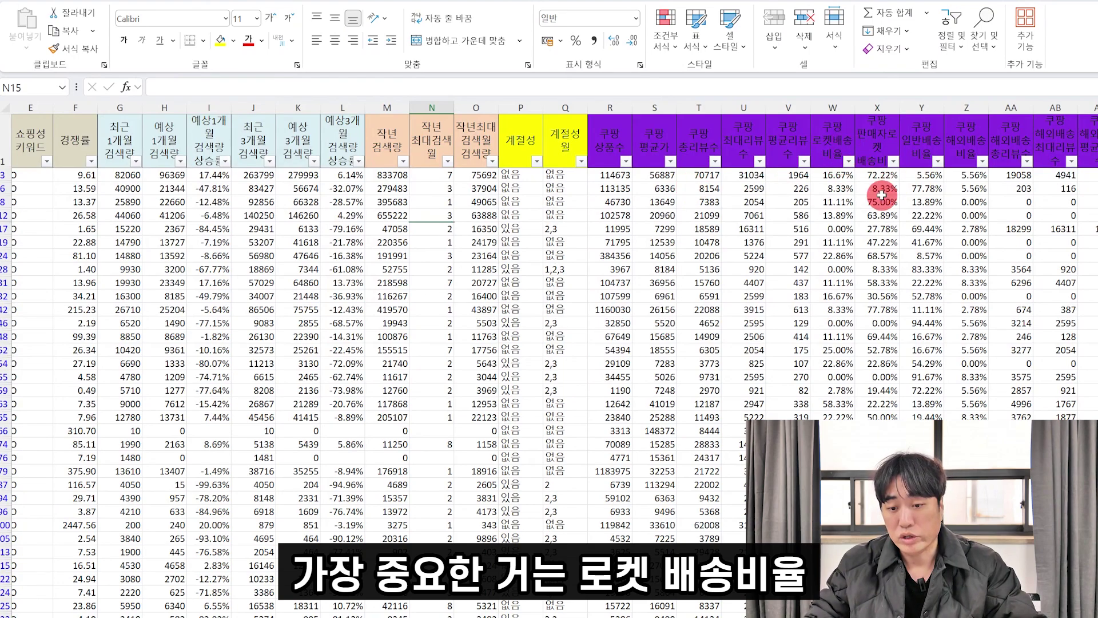
click(850, 162)
click(757, 200)
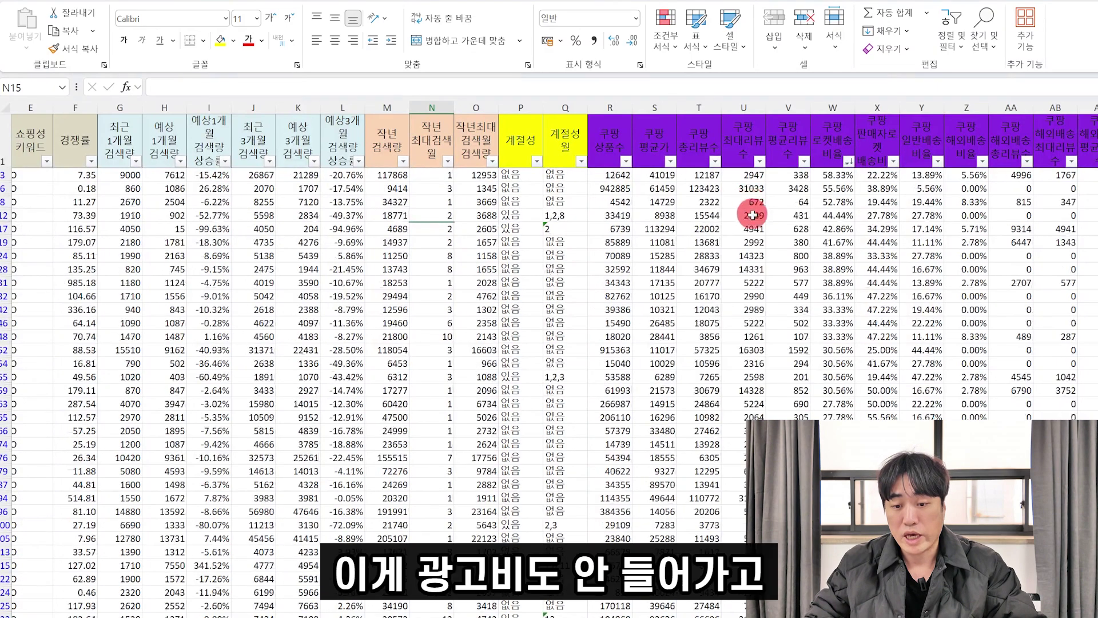
- Sort the filtered table by 쿠팡 로켓배송비율 in ascending order and look through the sorted ratios
click(847, 162)
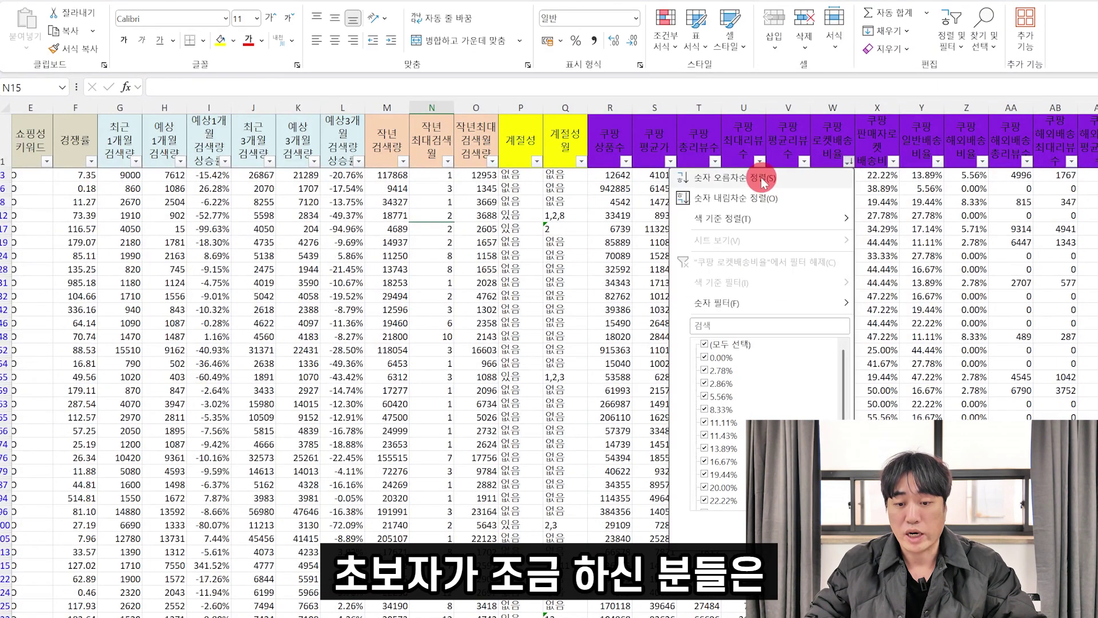
click(761, 177)
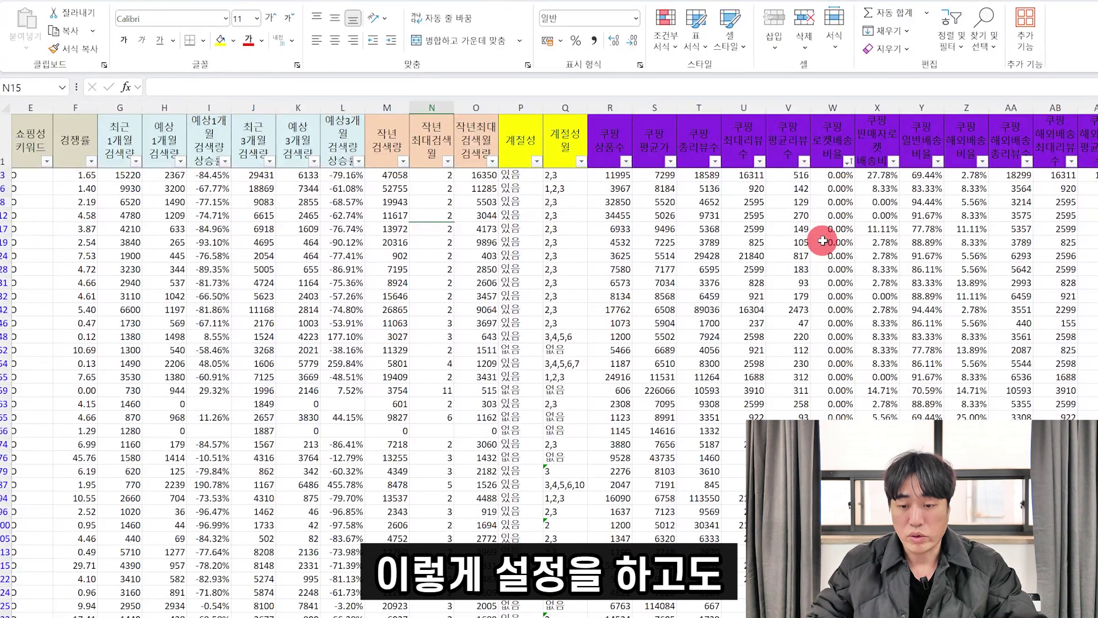
scroll(823, 241, down, 20)
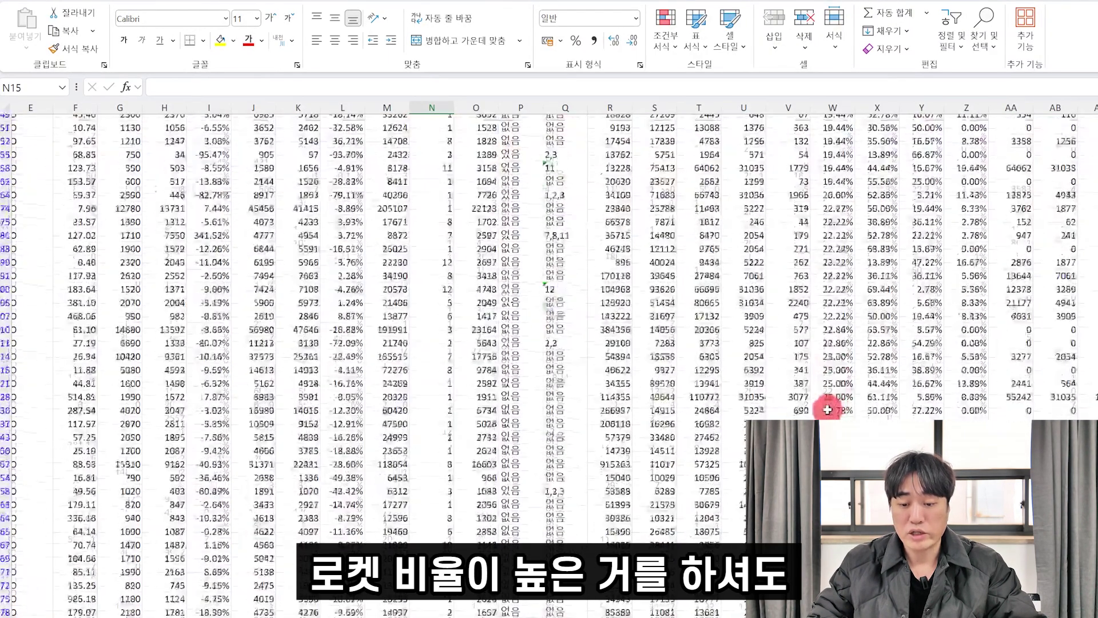
scroll(828, 410, up, 10)
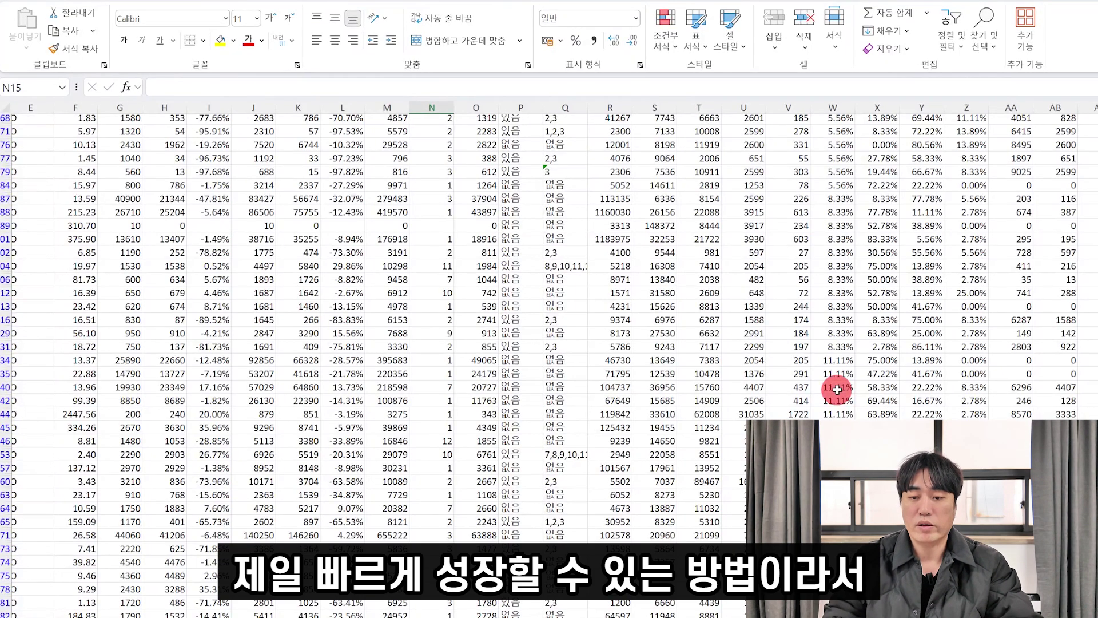
scroll(852, 343, up, 15)
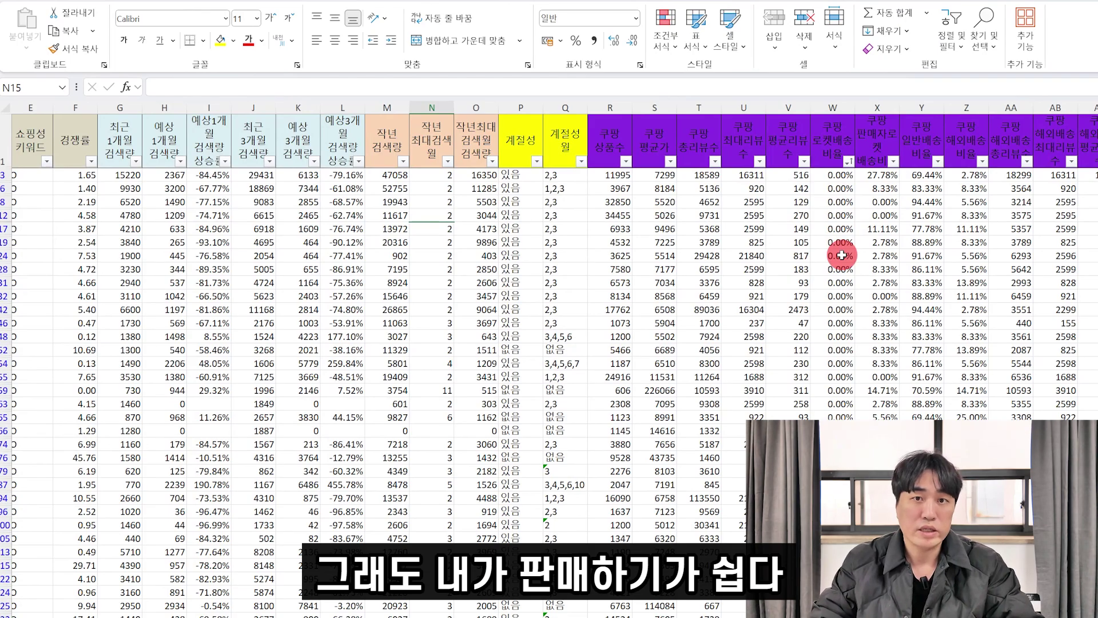
- Examine the non-brand keywords in the 키워드 column against their low 쿠팡 로켓배송비율 values for suitable product candidates
scroll(549, 366, left, 4)
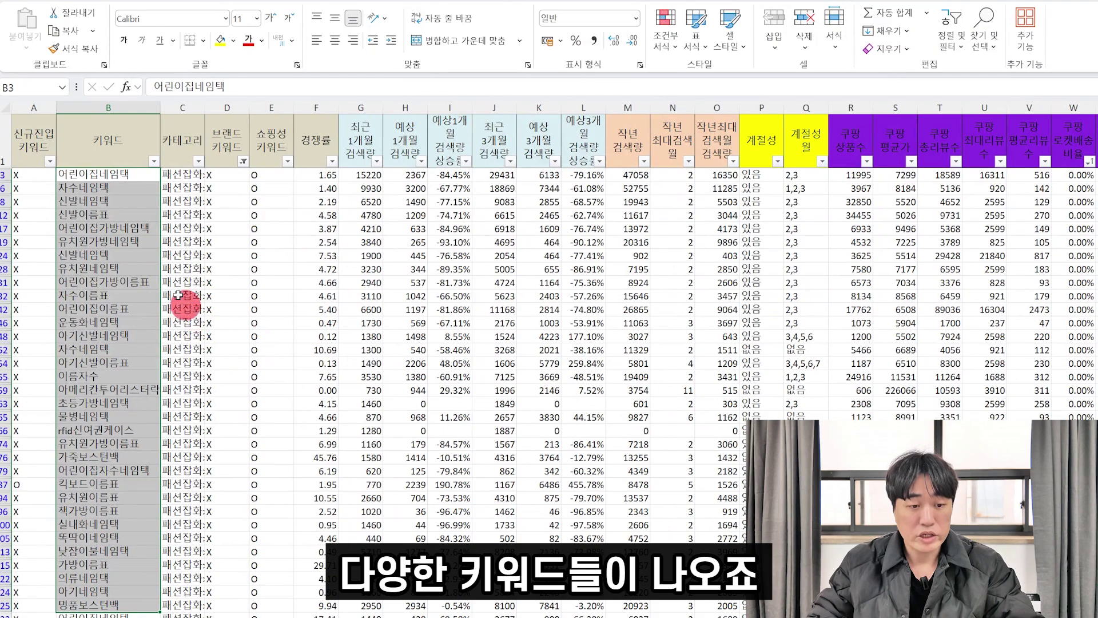
click(118, 205)
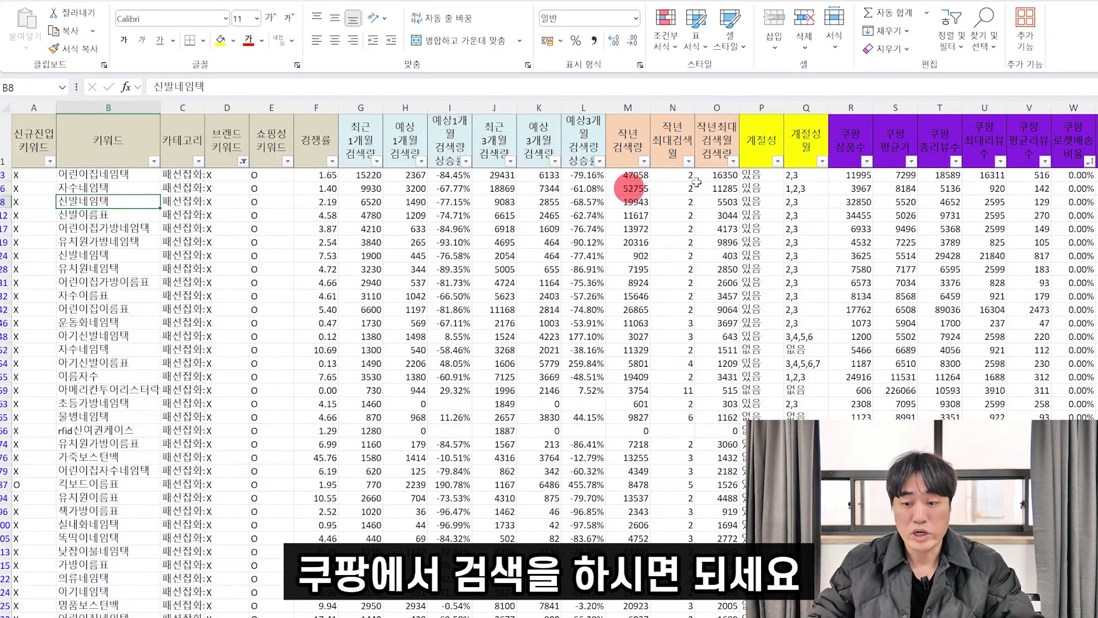
scroll(887, 326, right, 4)
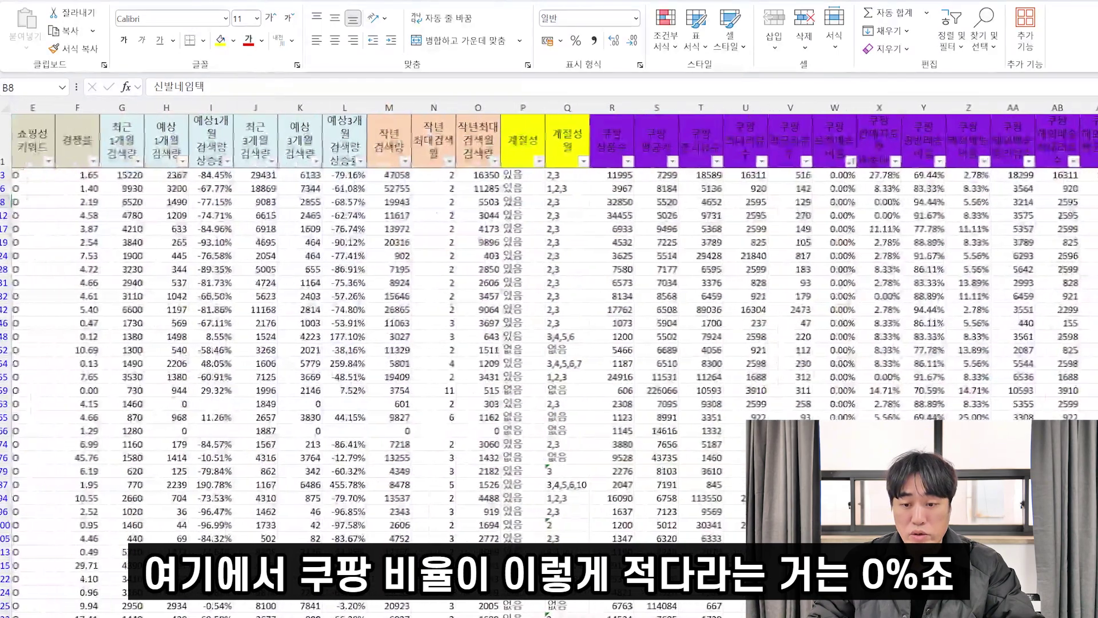
click(837, 539)
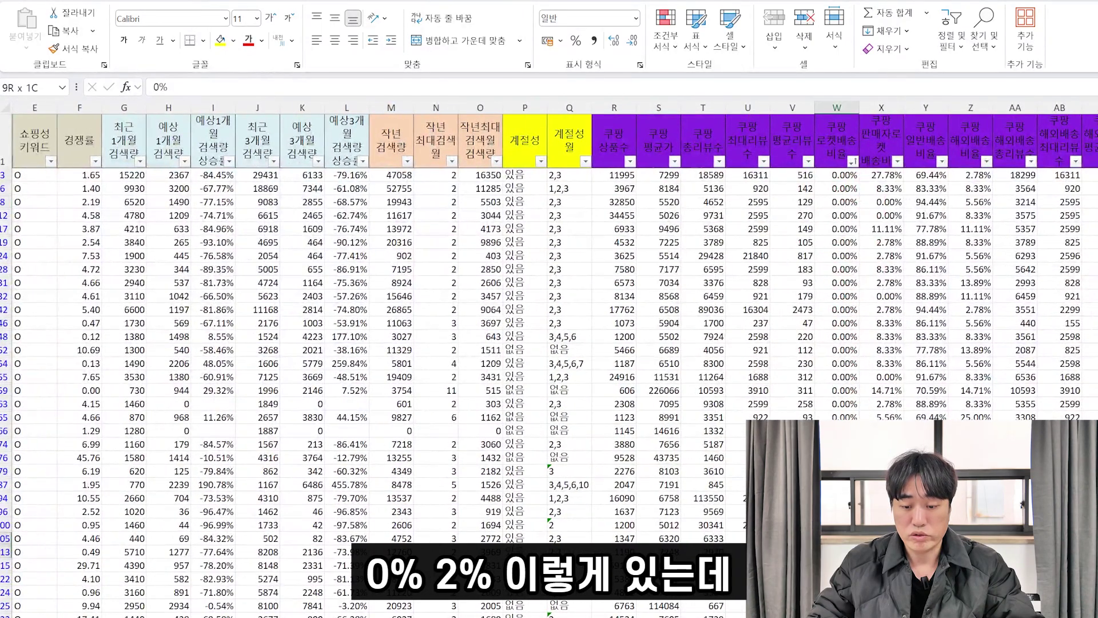
scroll(549, 343, left, 4)
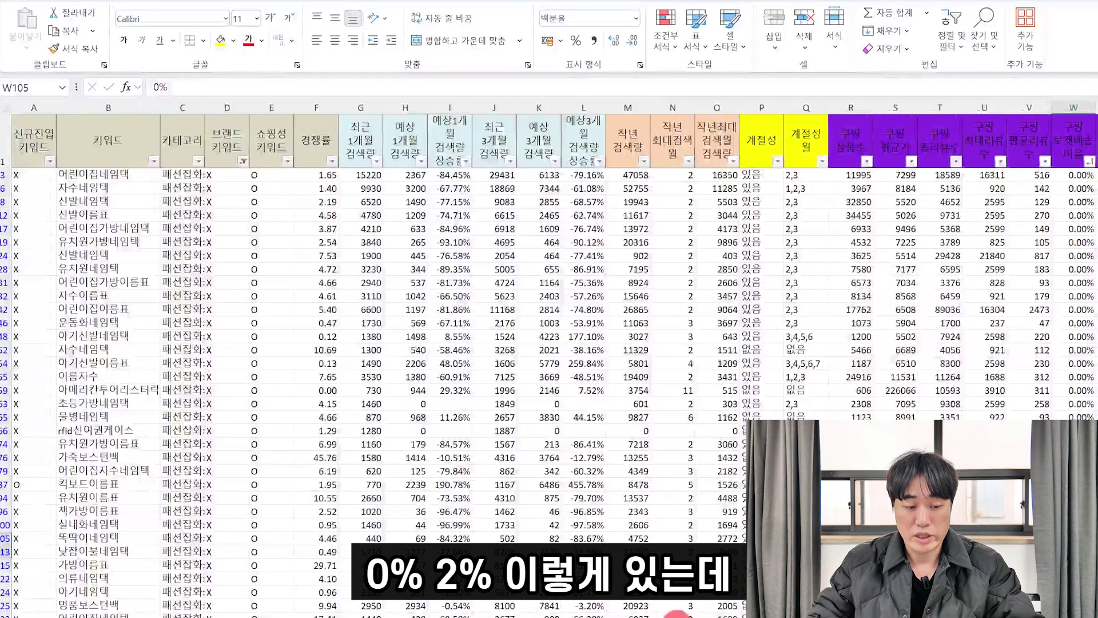
drag(128, 174, 123, 282)
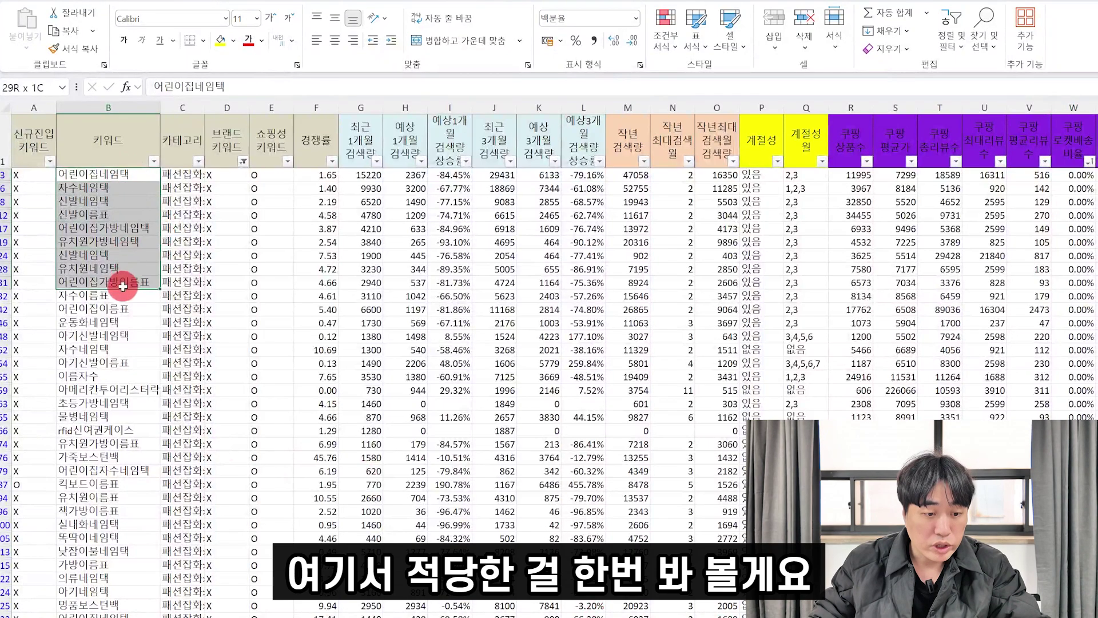
click(114, 255)
click(117, 295)
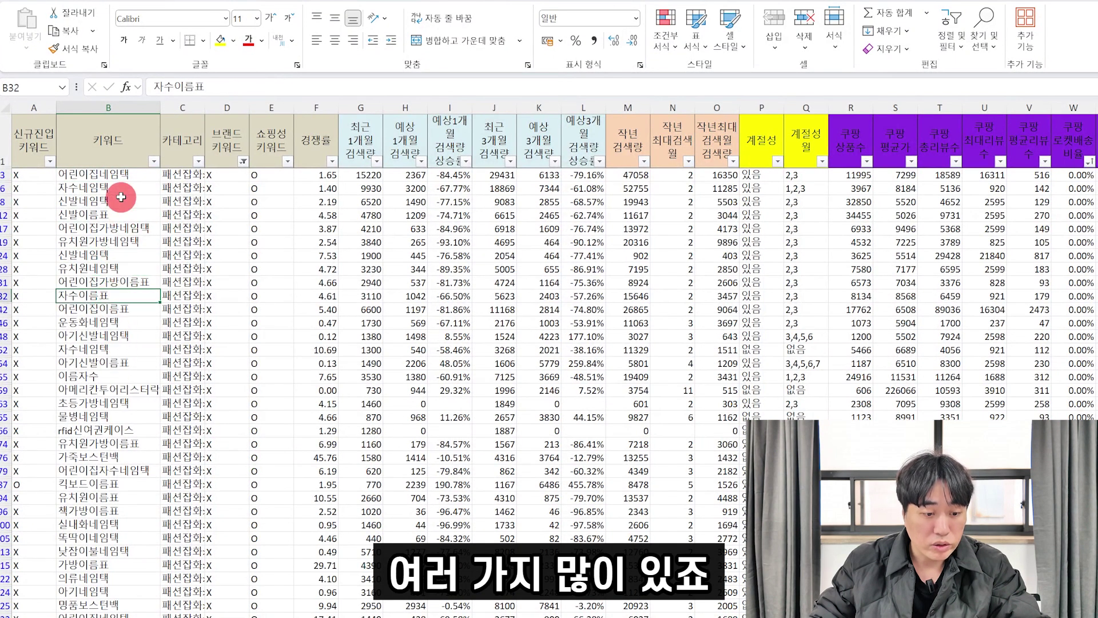
click(110, 417)
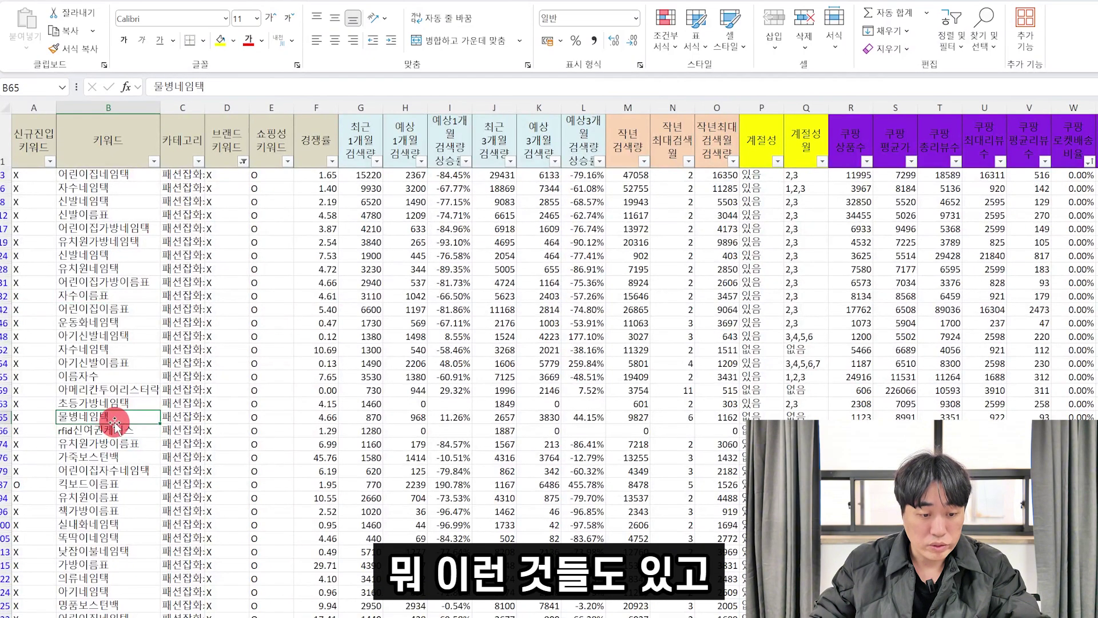
scroll(141, 567, down, 8)
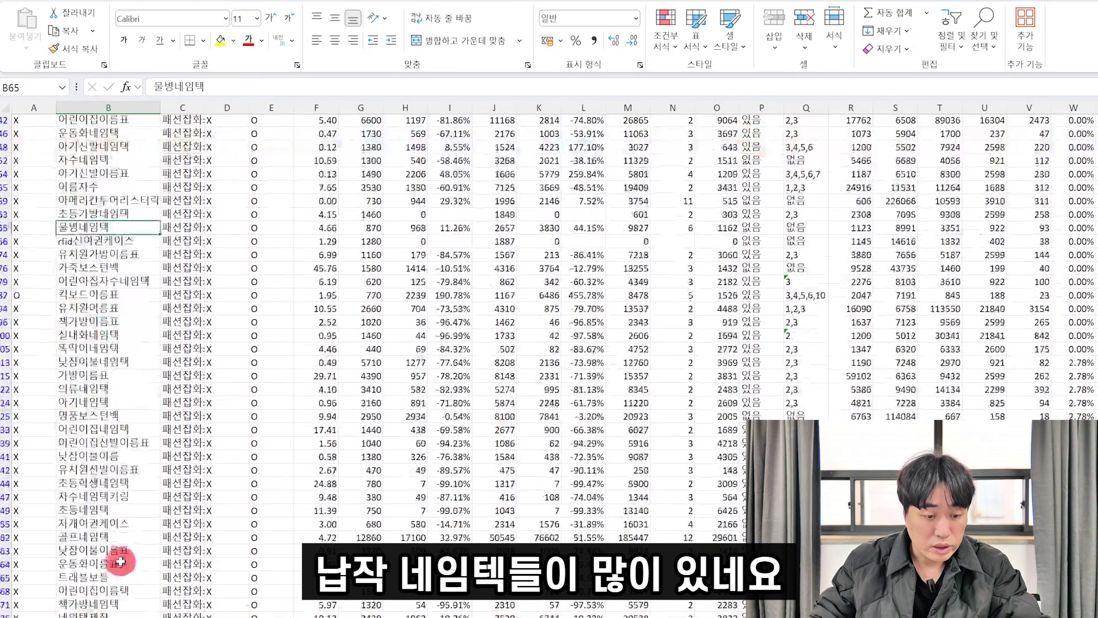
scroll(113, 423, up, 10)
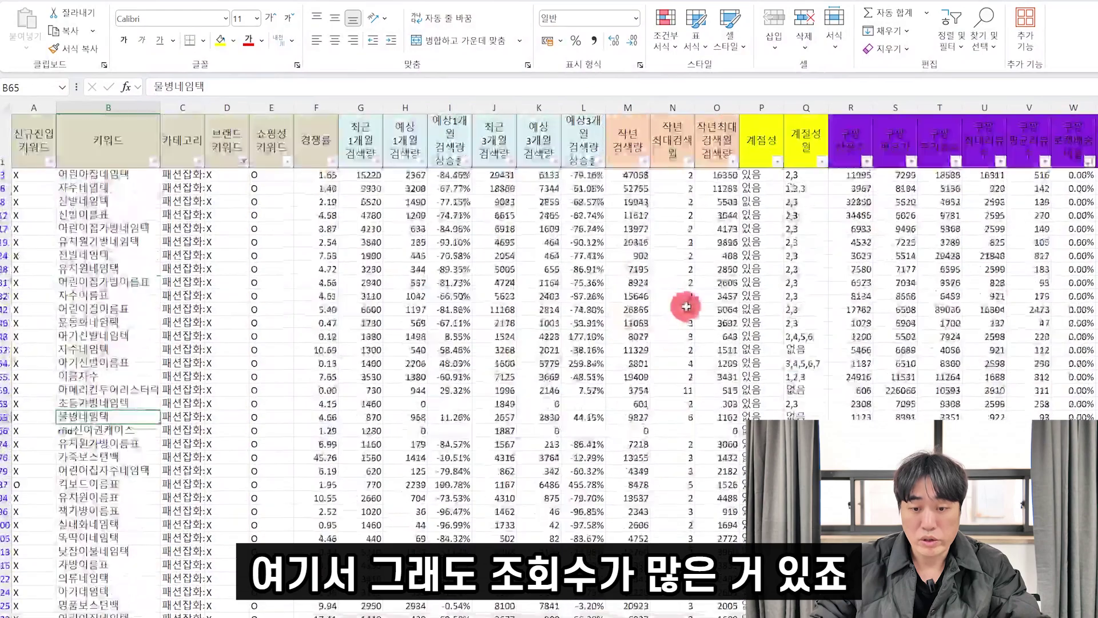
click(738, 187)
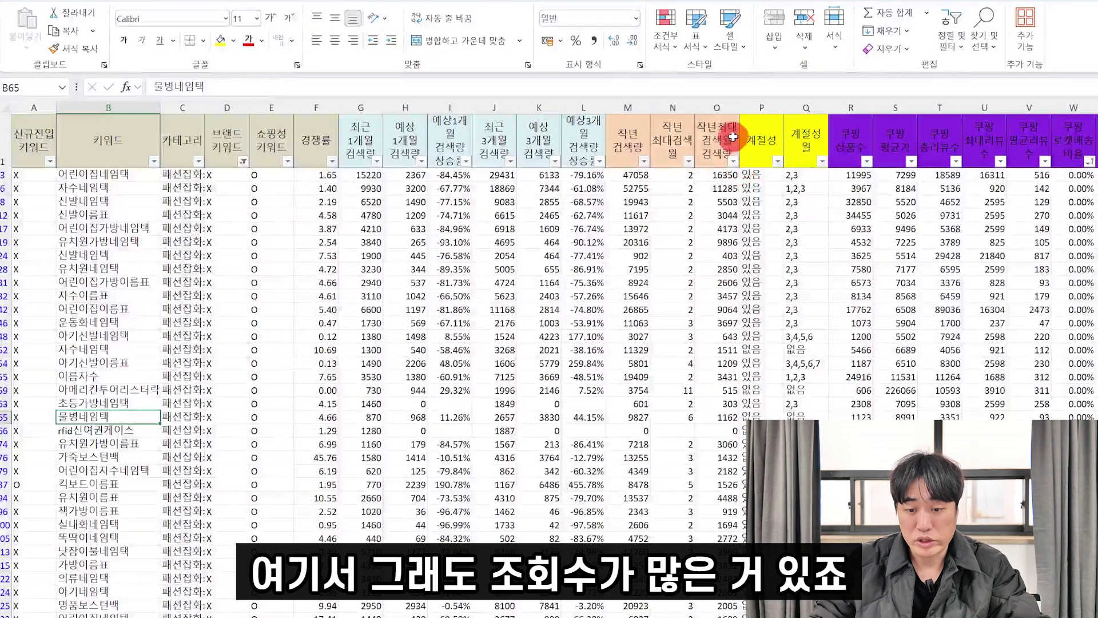
scroll(944, 183, right, 2)
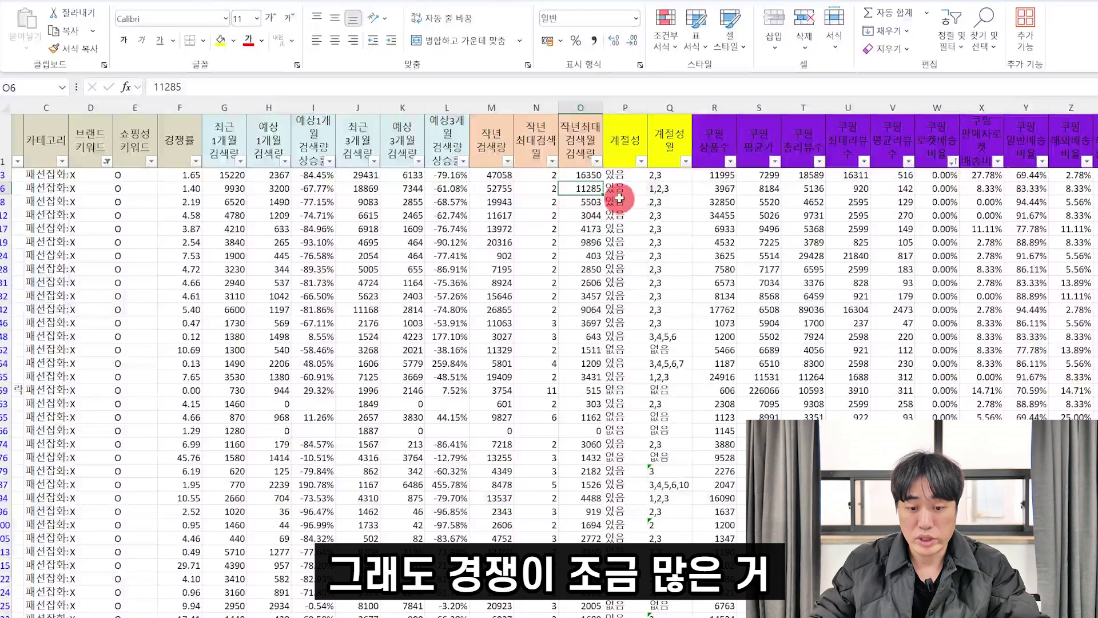
drag(586, 175, 589, 611)
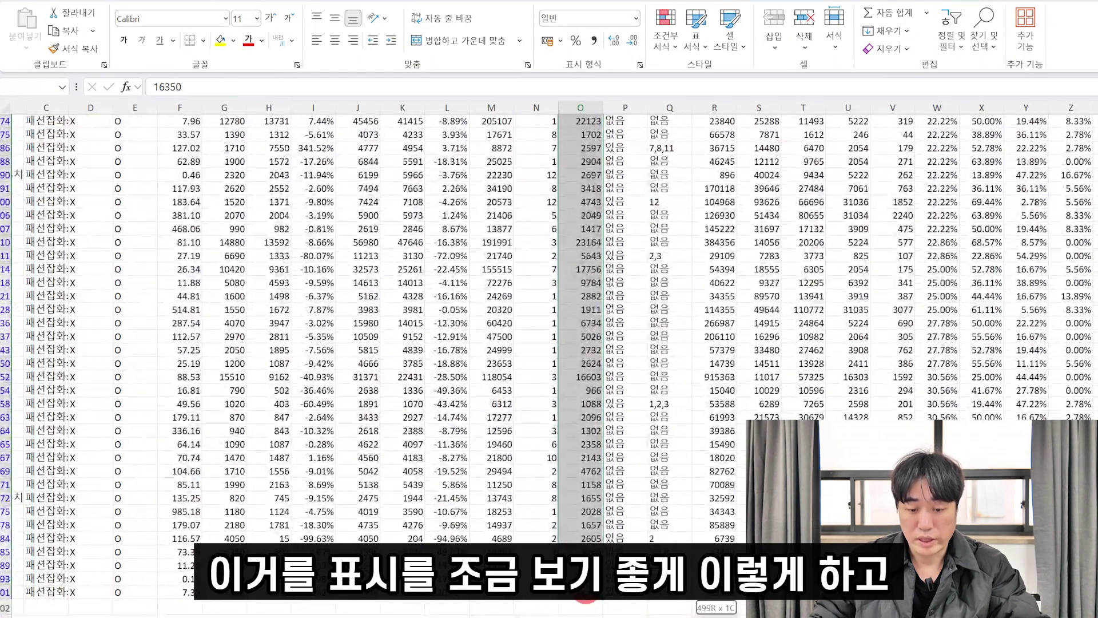
- Apply a conditional formatting color scale to the 작년 검색량 values, running from green for low through yellow to orange for high
scroll(618, 435, up, 20)
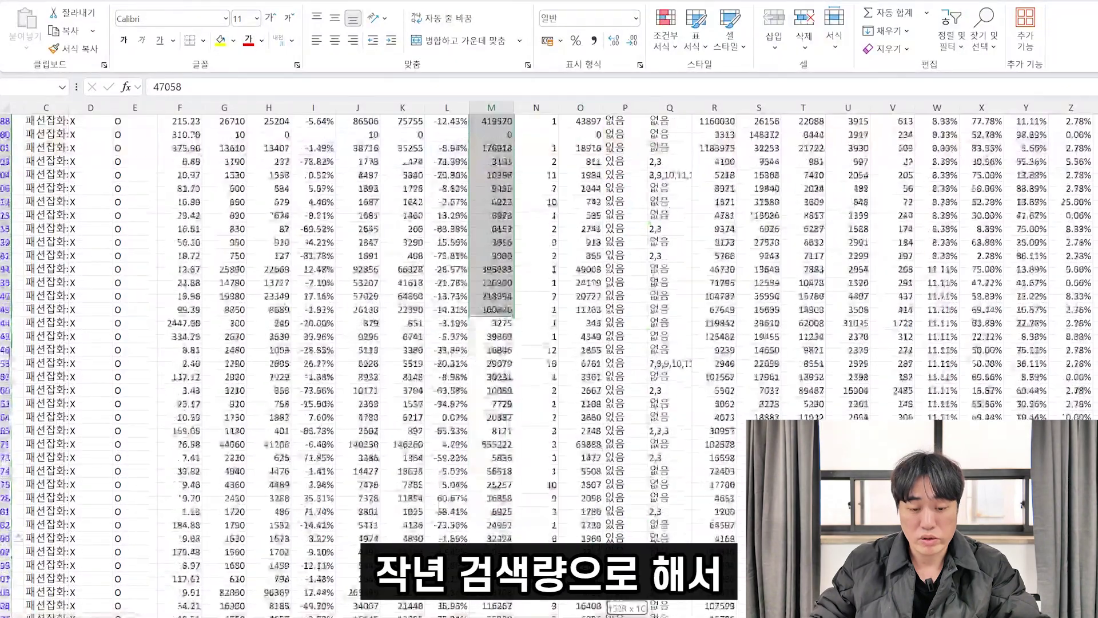
scroll(592, 445, down, 9)
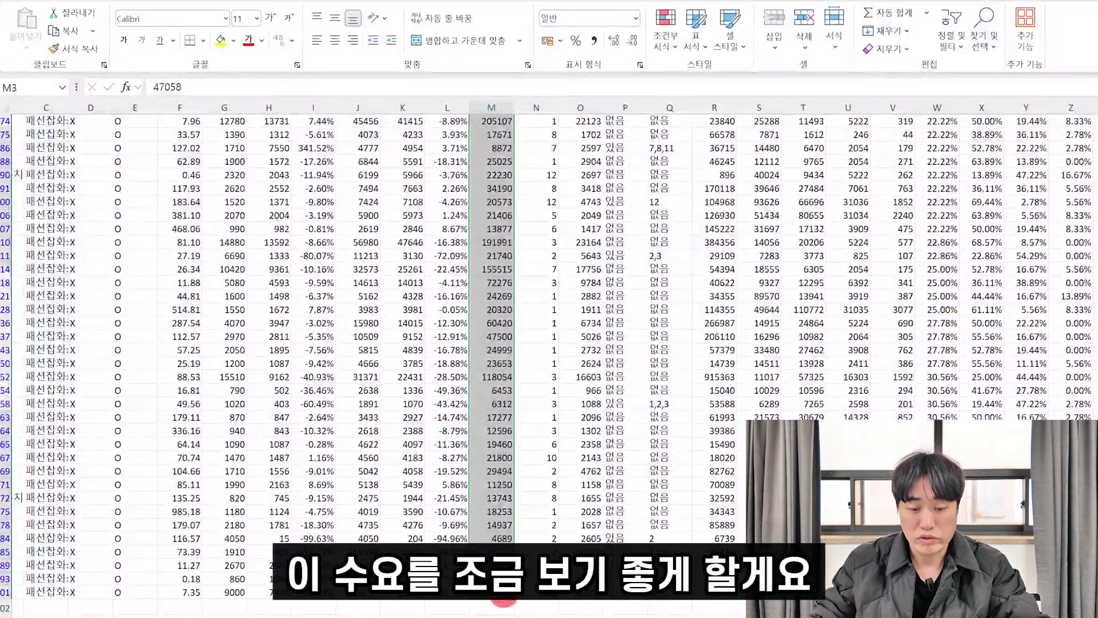
scroll(593, 445, up, 10)
click(666, 34)
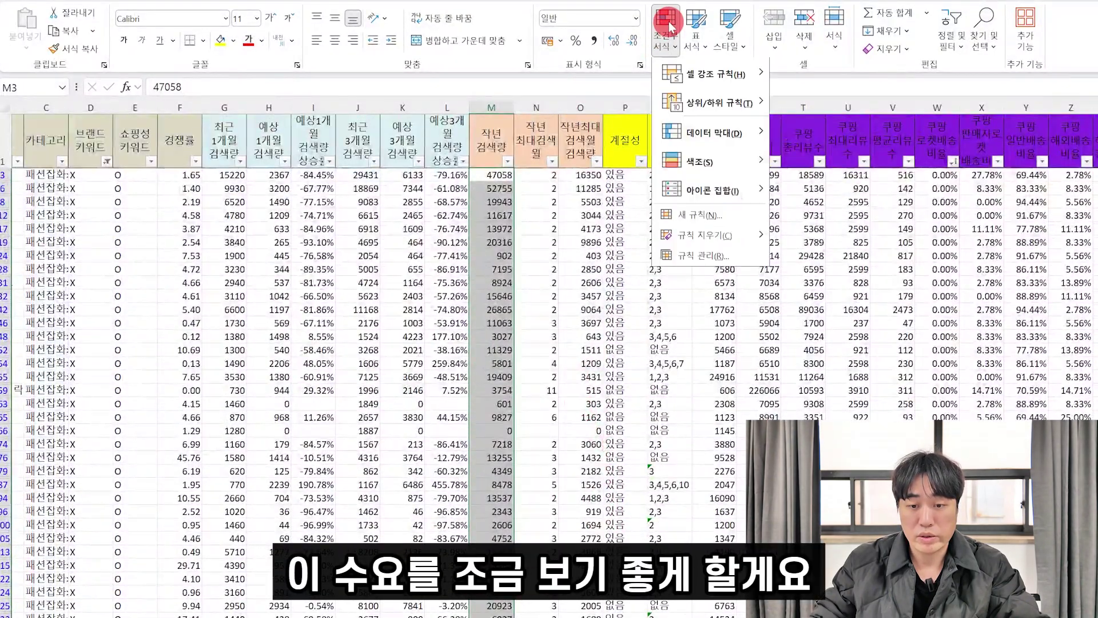
mouse_move(709, 162)
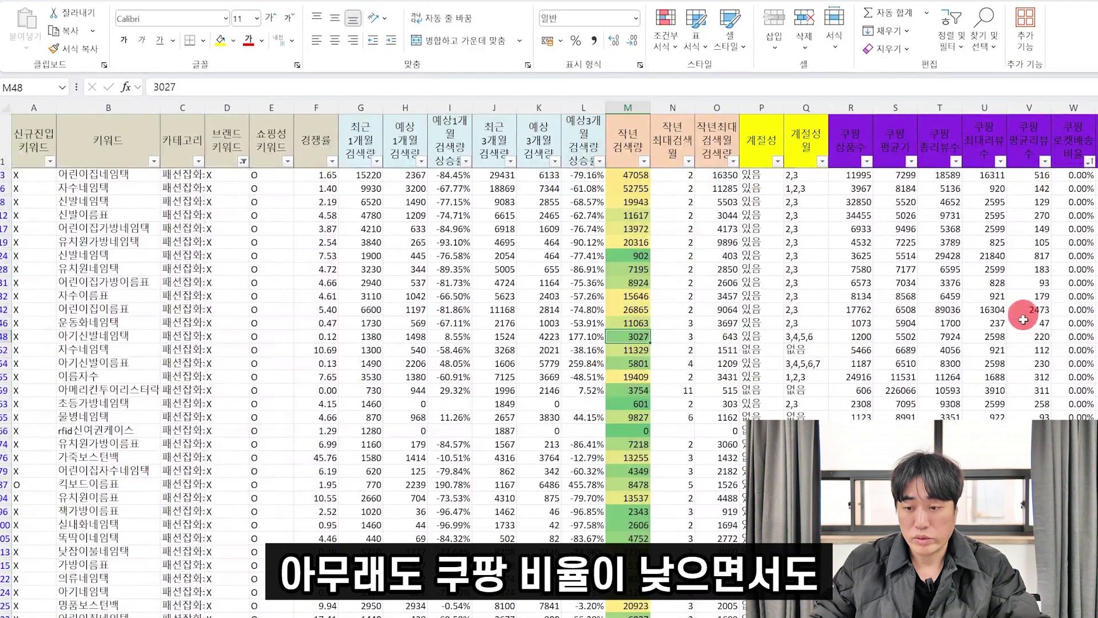
- Bold the rows of the keywords 이름자수, 어린이집가방네임택, 유치원가방네임택, 어린이집네임택, 자수네임택 and 신발네임택
click(634, 457)
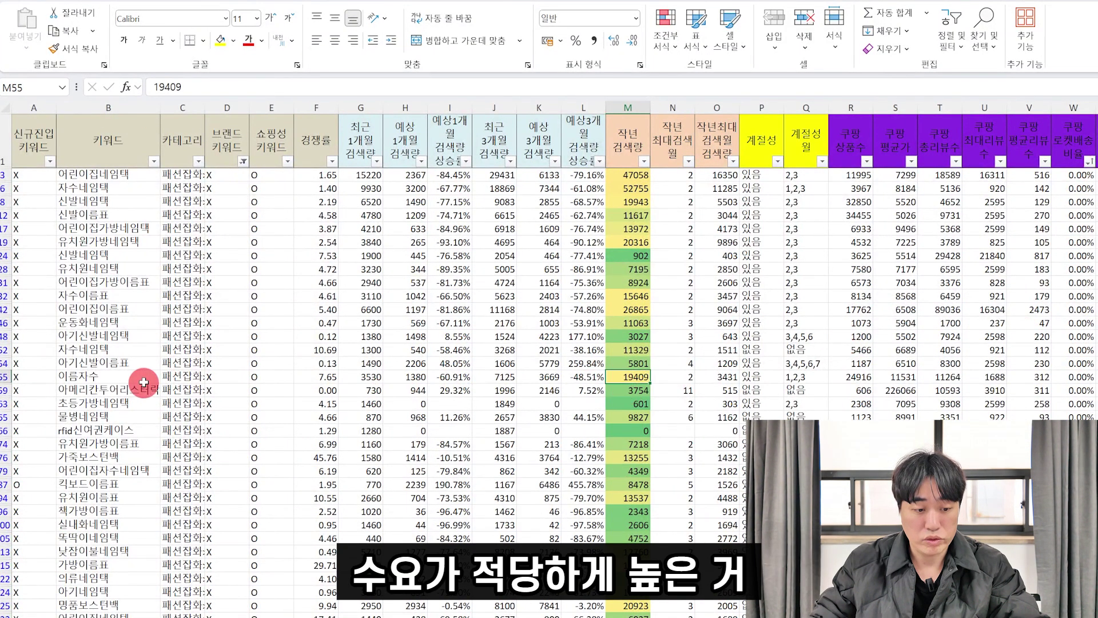
click(3, 377)
key(ctrl+b)
click(630, 241)
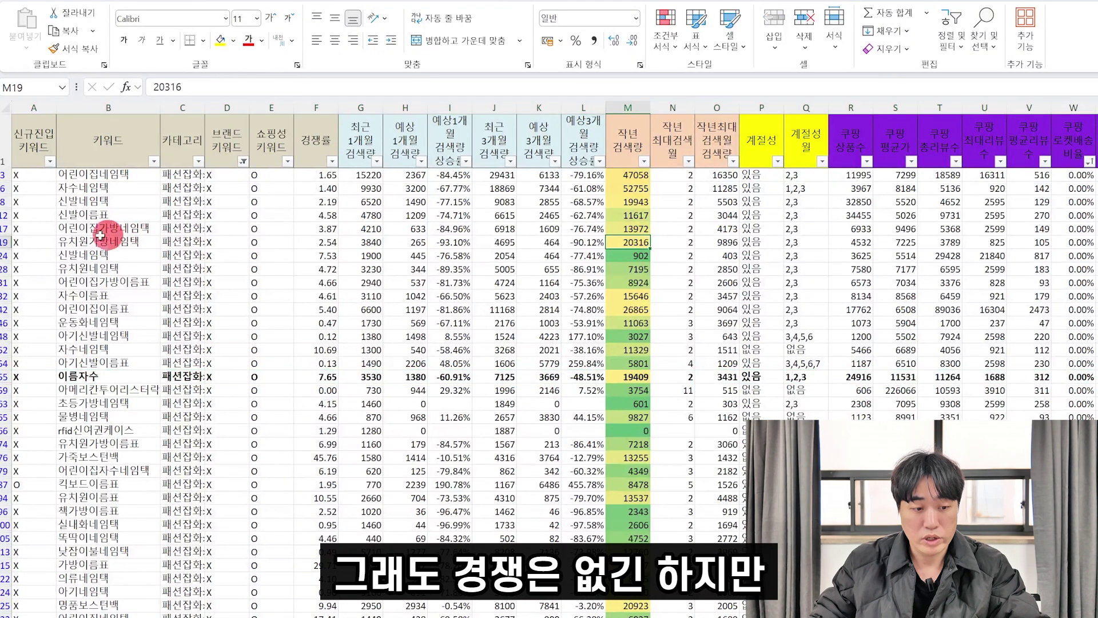
drag(5, 241, 2, 229)
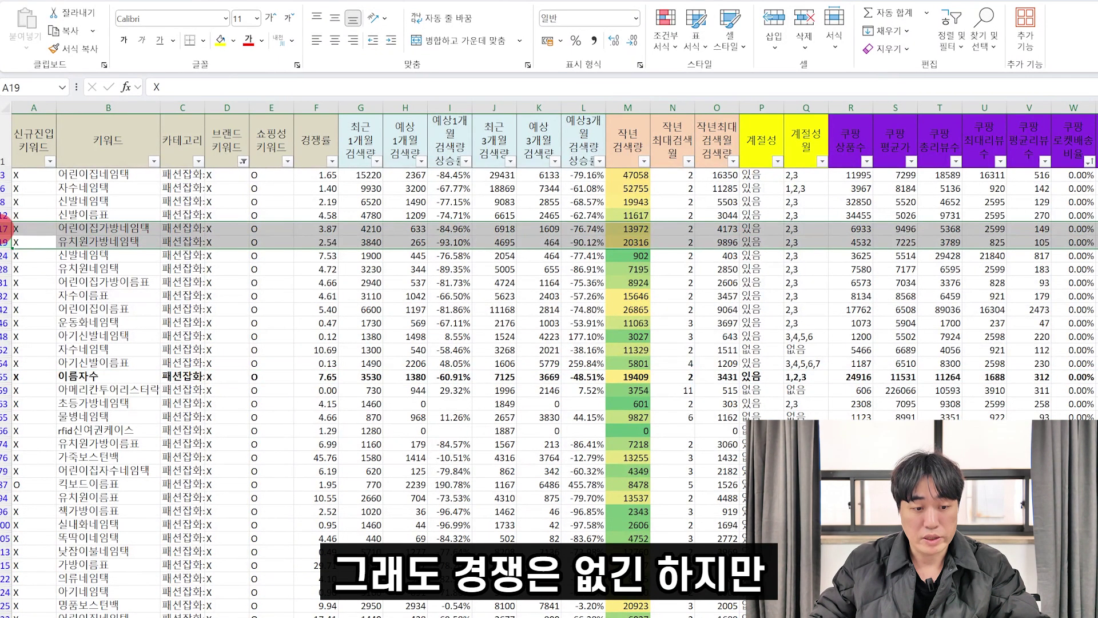
key(ctrl+b)
drag(6, 174, 7, 202)
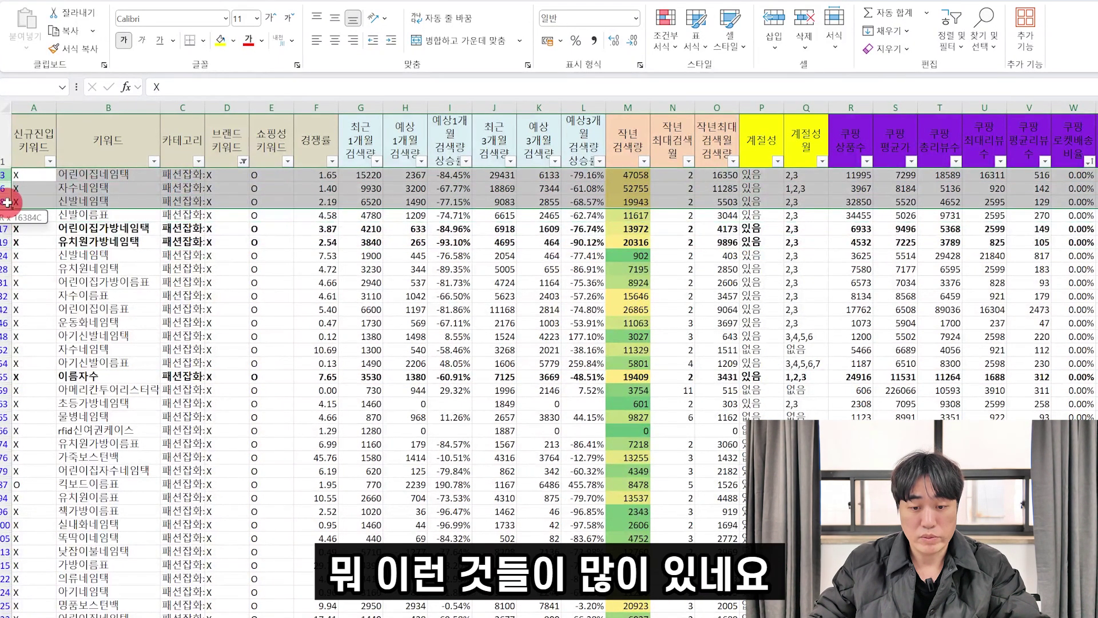
key(ctrl+b)
- Bold the row of the keyword 가죽보스턴백
click(628, 457)
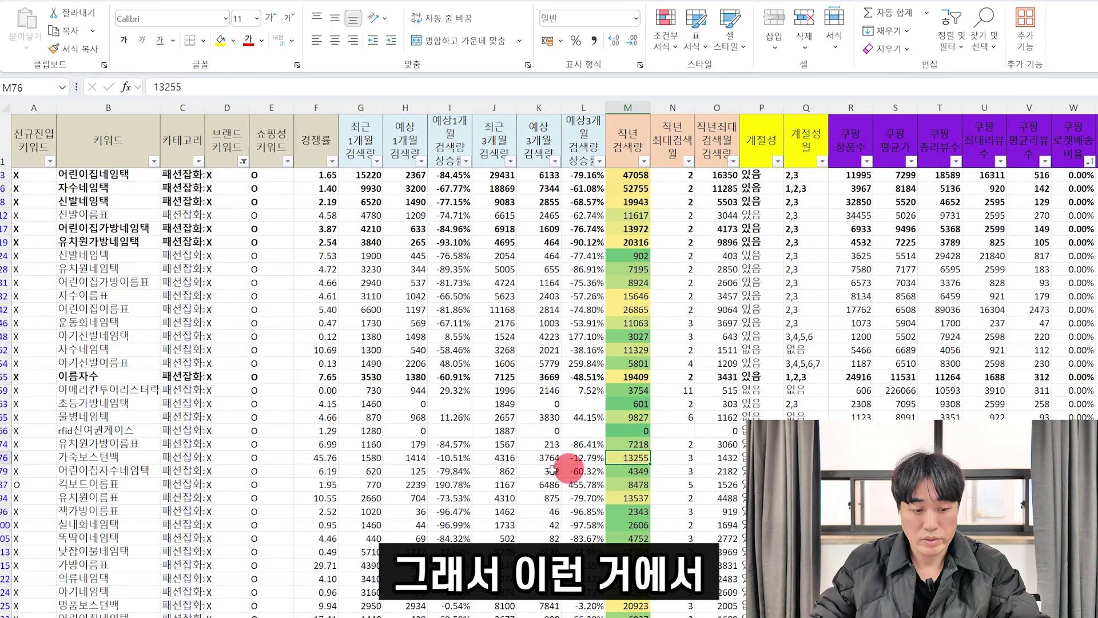
click(18, 458)
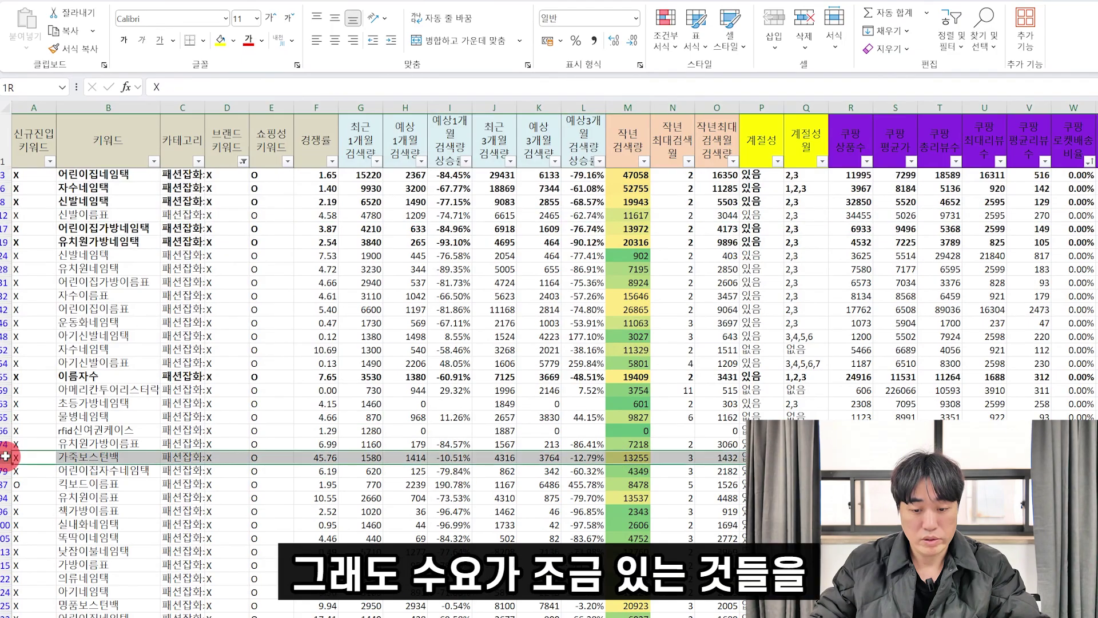
click(121, 44)
scroll(134, 514, down, 2)
click(92, 364)
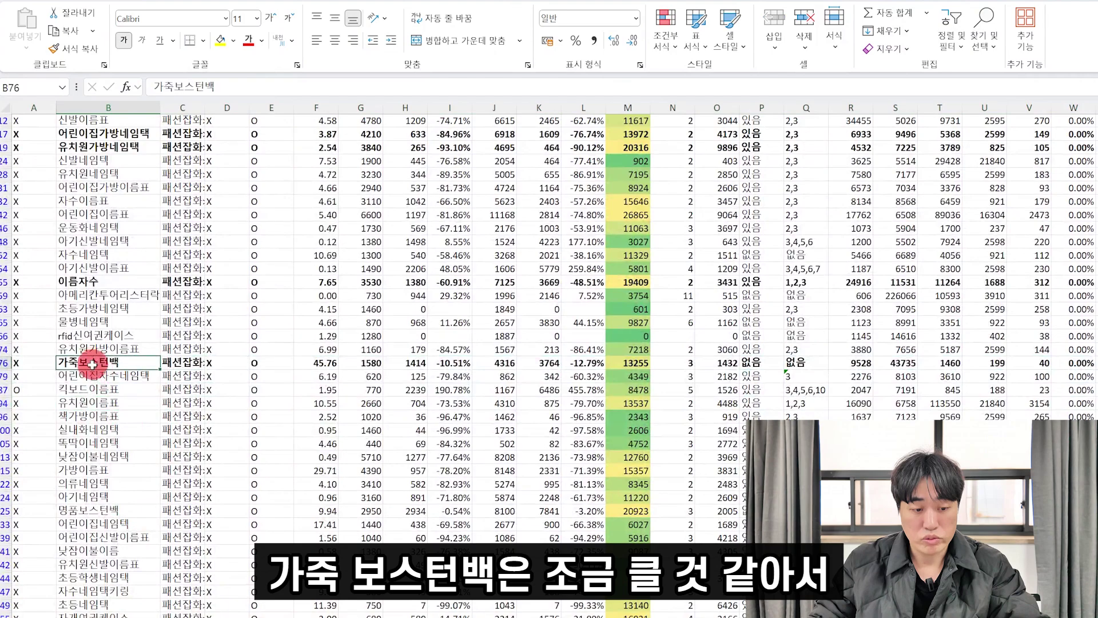
- Bold the 유치원이름표 row and remove the bold formatting from the 가죽보스턴백 row
click(609, 408)
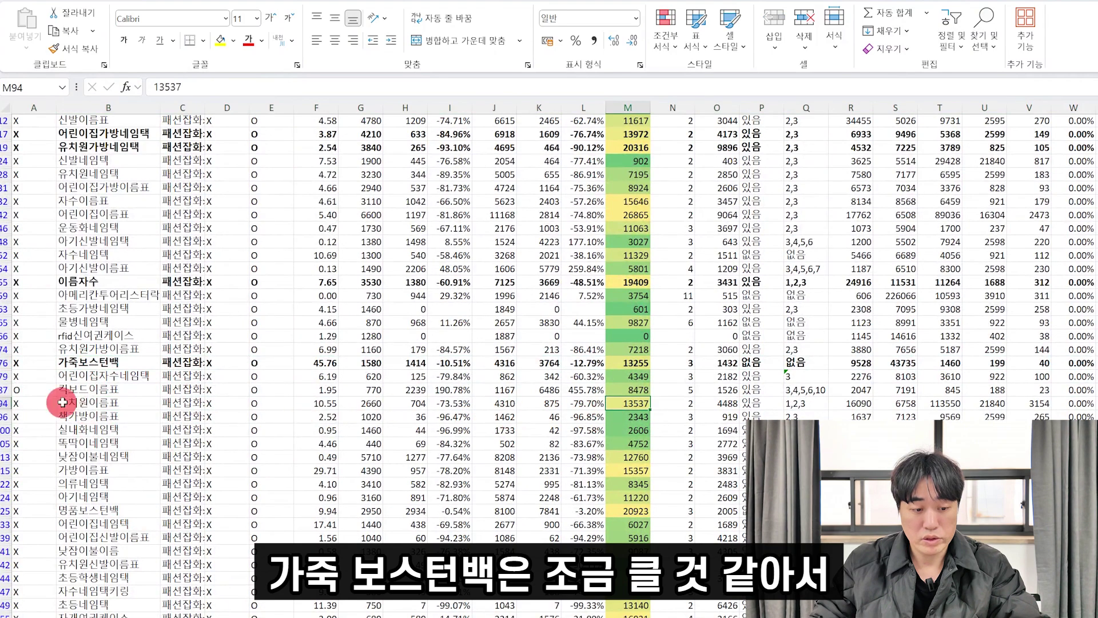
click(2, 403)
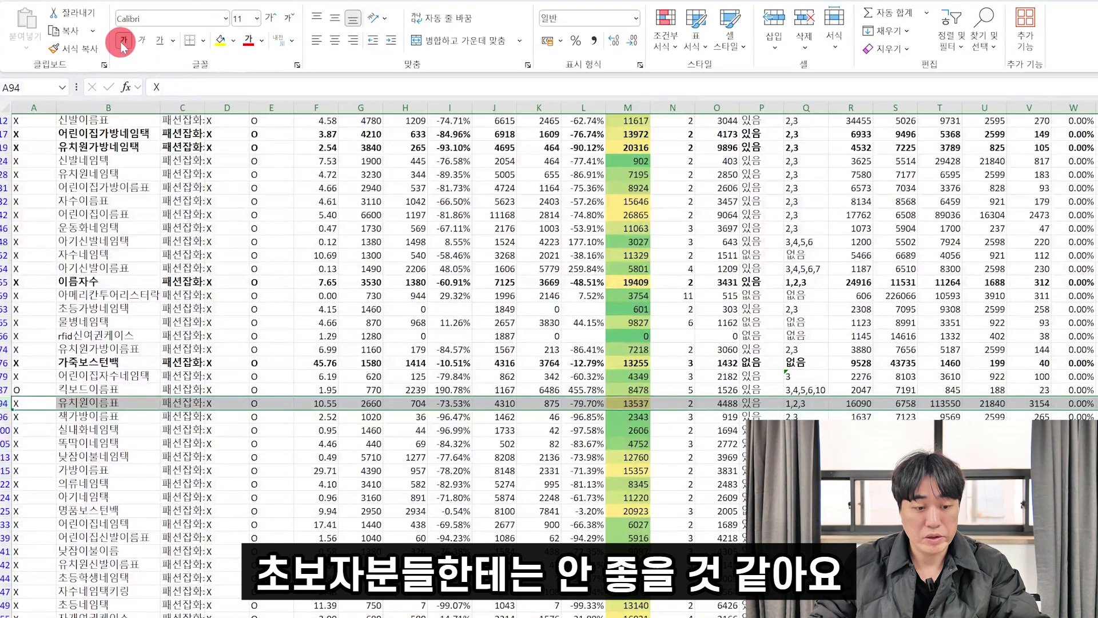
click(123, 41)
click(3, 362)
click(123, 41)
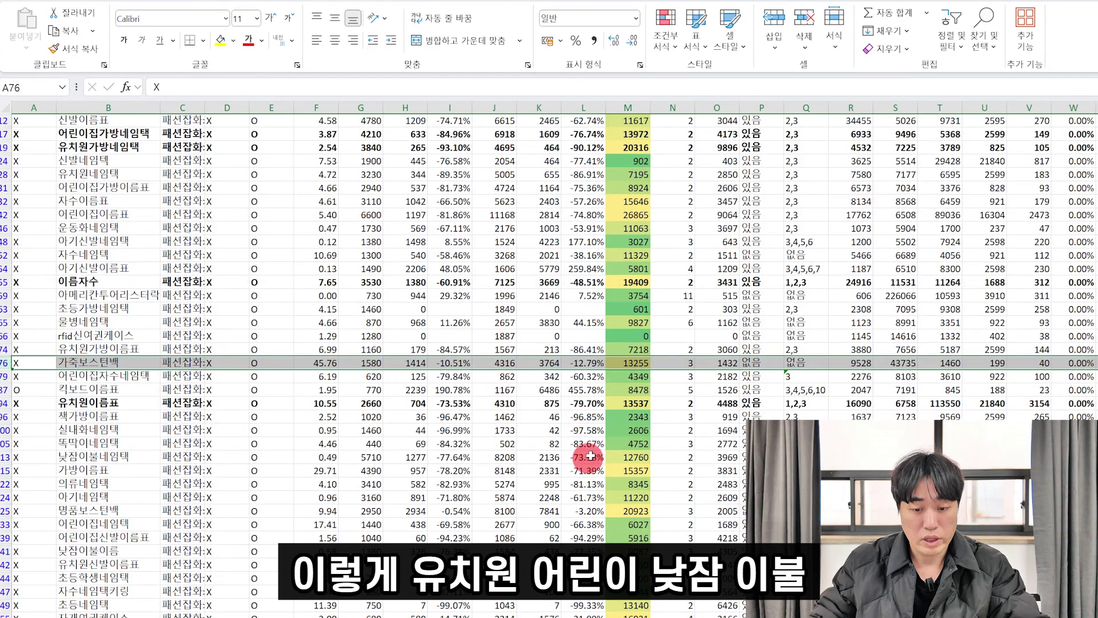
- Bold the rows of the keywords 낮잠이불네임택 and 가방이름표, leaving out 명품보스턴백
drag(3, 457, 3, 469)
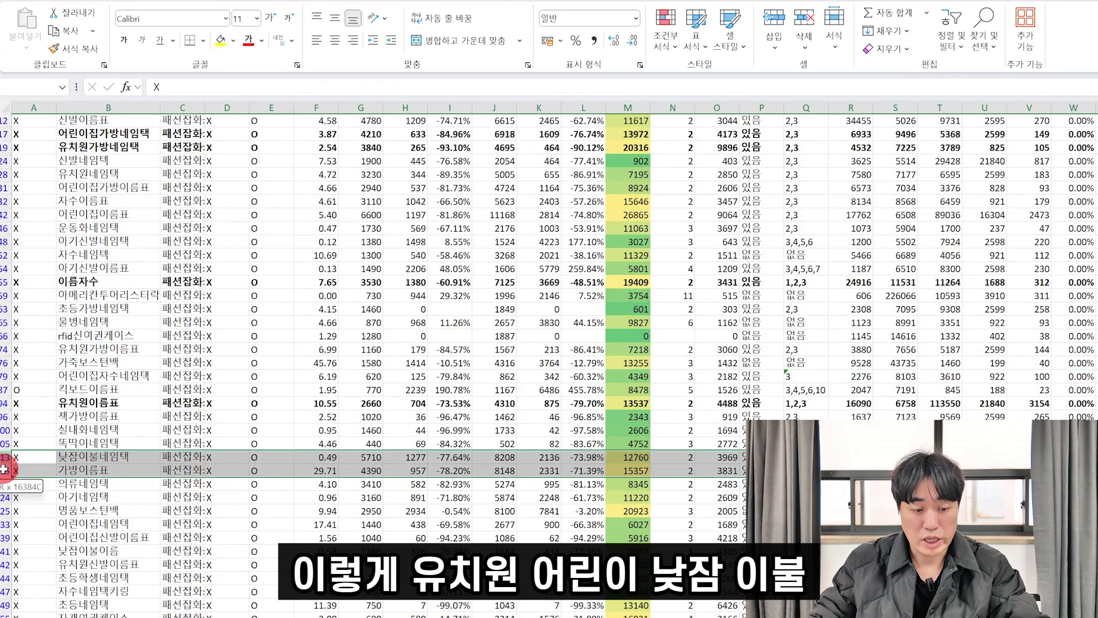
click(123, 40)
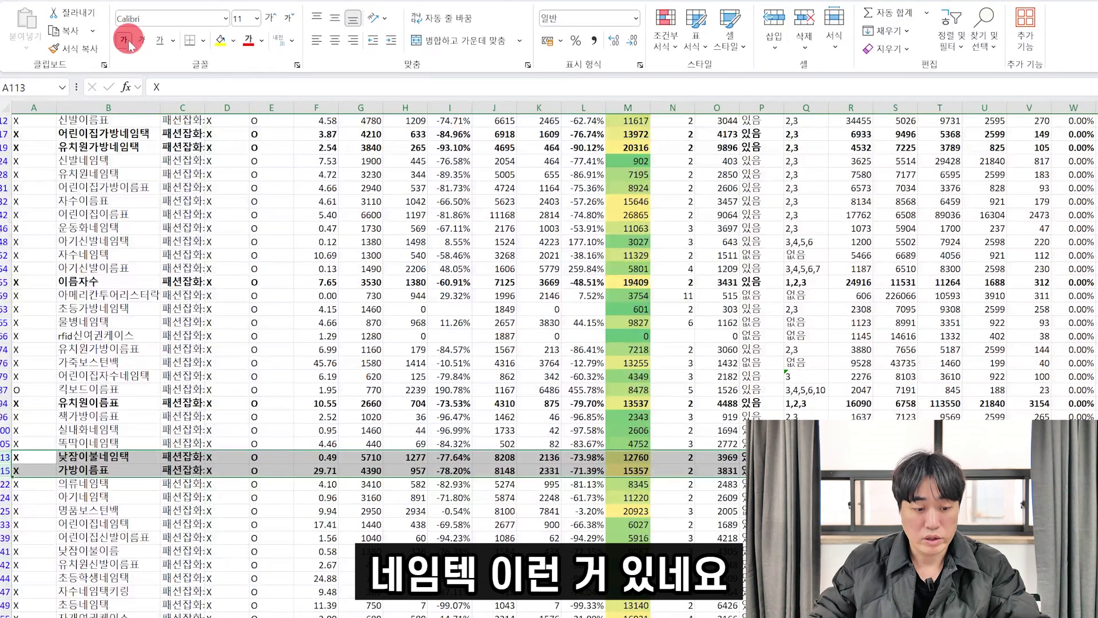
scroll(151, 478, down, 3)
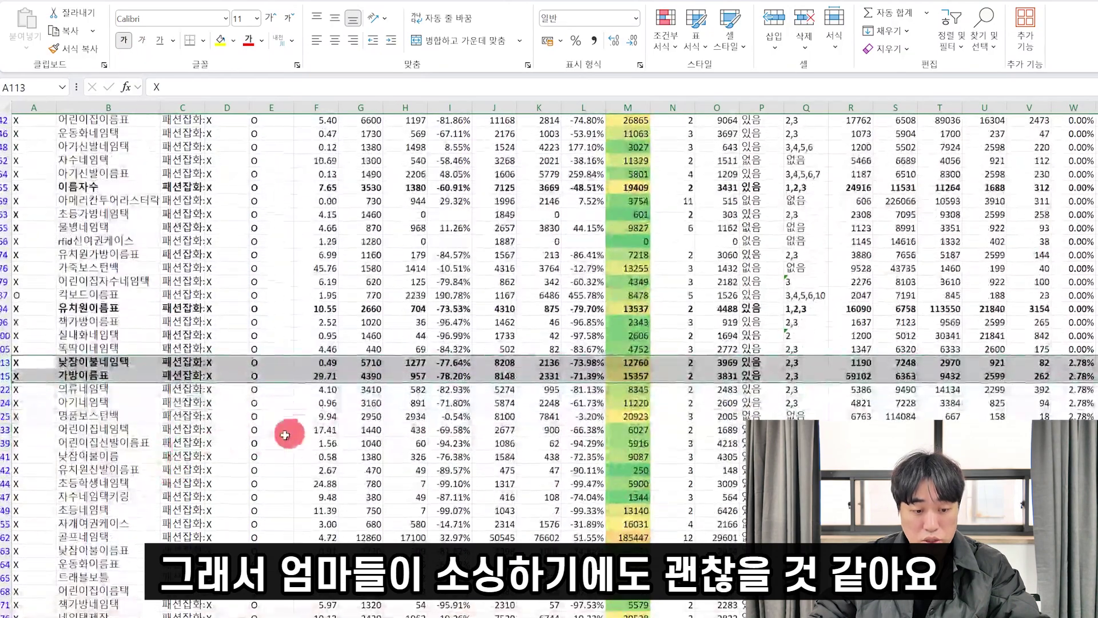
click(14, 419)
click(4, 415)
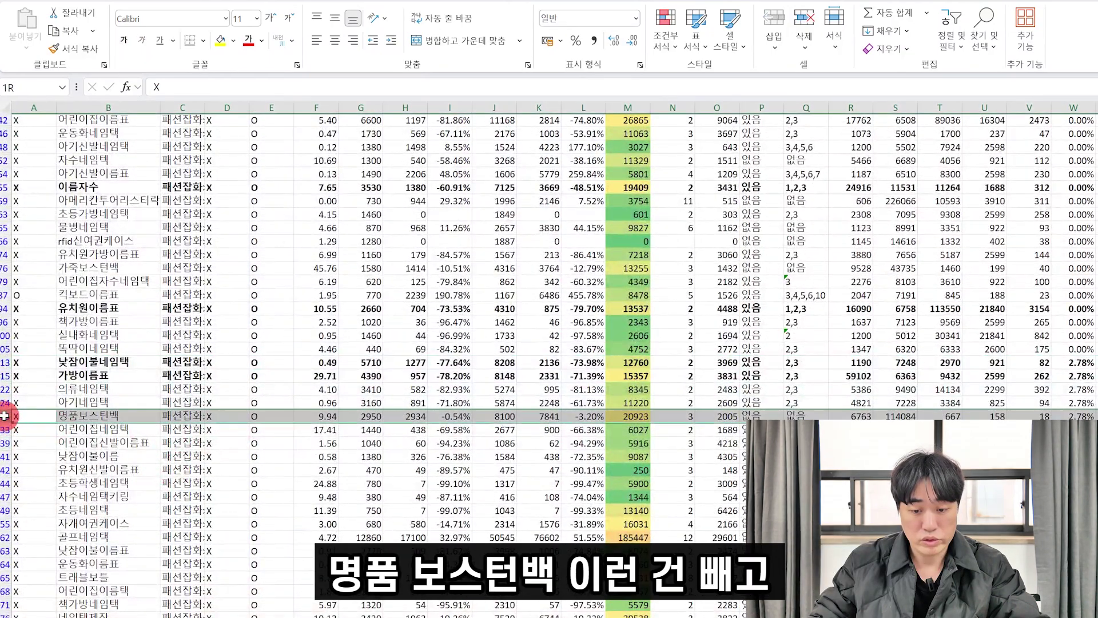
- Bold the 초등네임택, 자개여권케이스 and 골프네임택 rows, and color the 골프네임택 row's text red
scroll(83, 511, down, 4)
drag(6, 369, 314, 391)
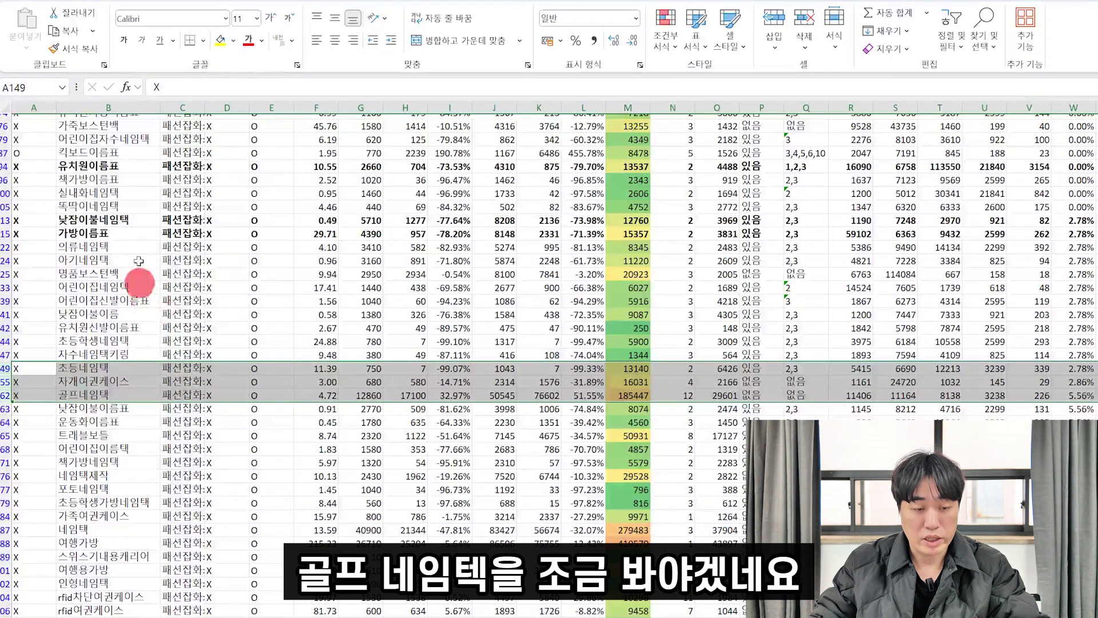
click(124, 40)
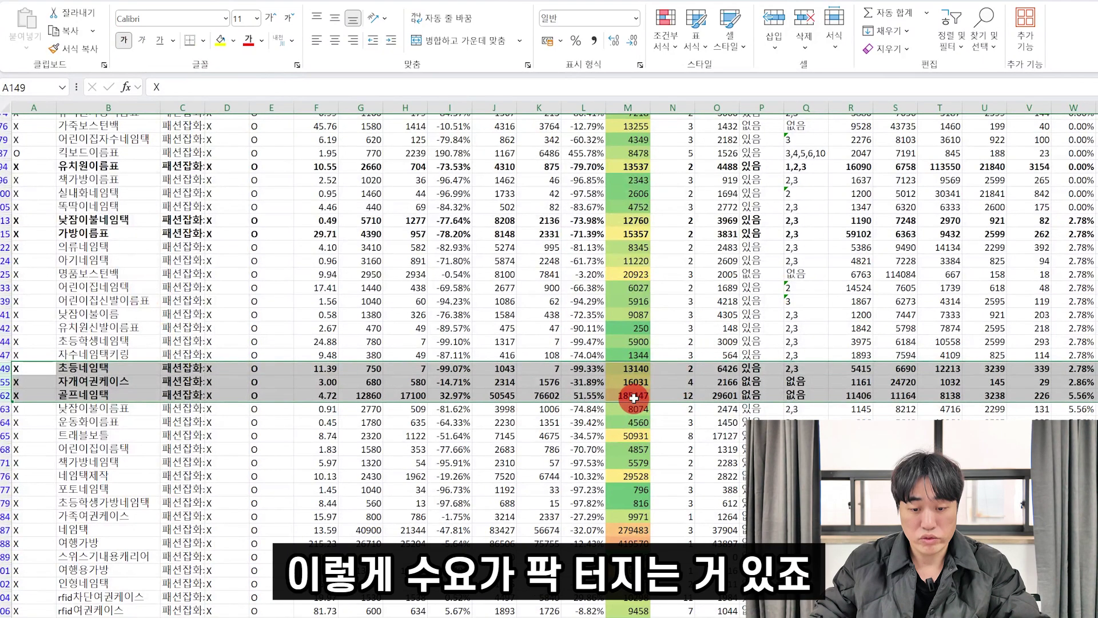
click(83, 395)
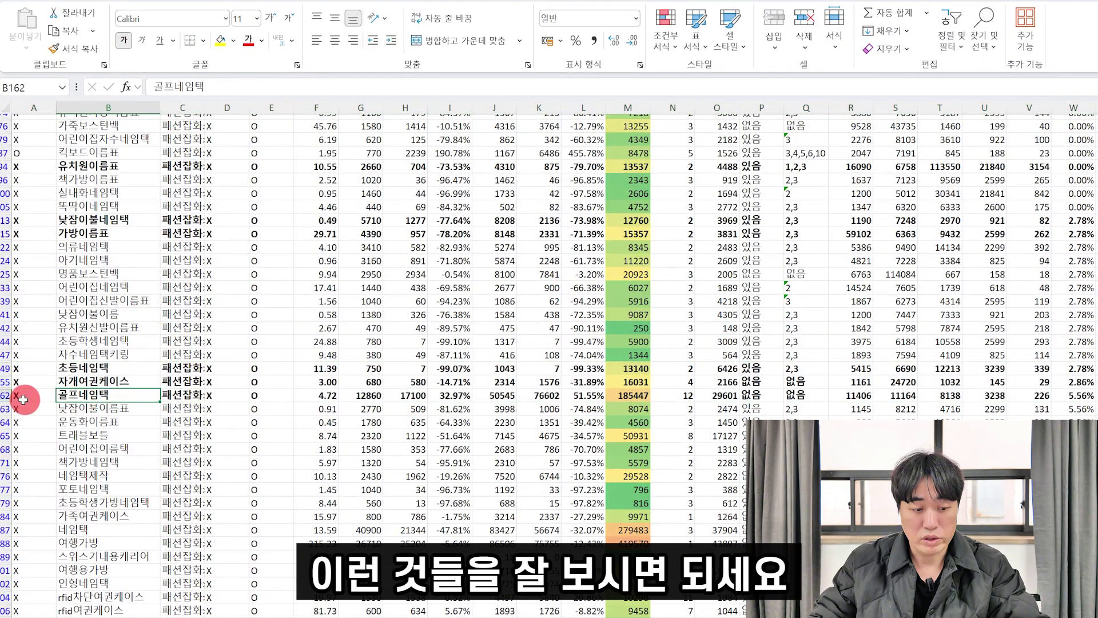
click(4, 395)
click(247, 39)
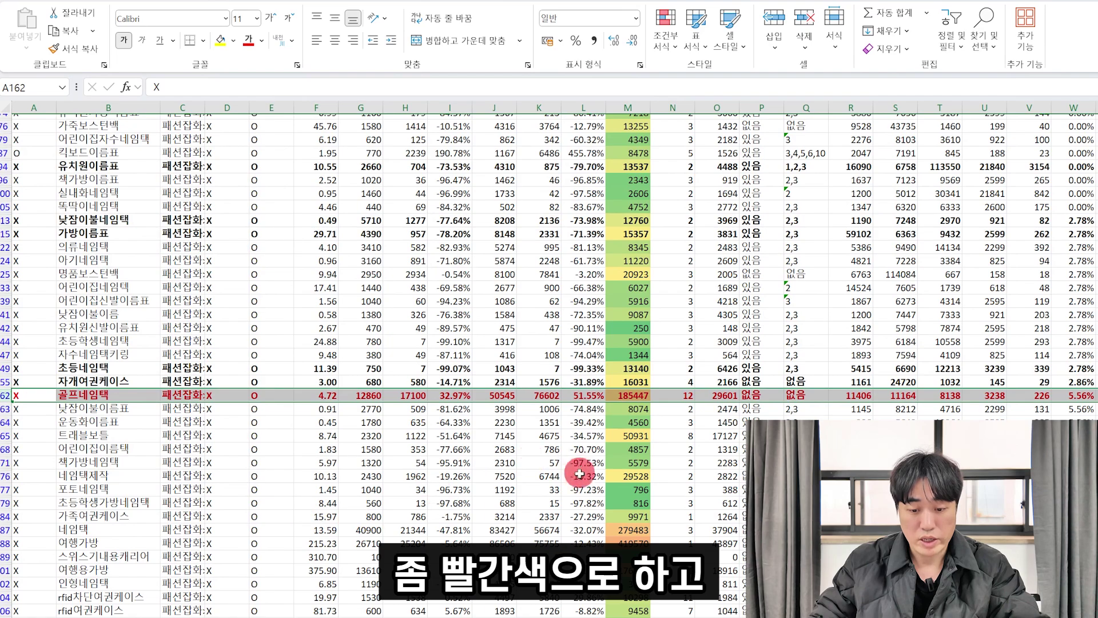
- Examine the 작년 검색량 and Coupang delivery ratios of the 네임택 and 여행가방 rows, and compare them with the 골프네임택 row
scroll(651, 475, down, 2)
click(635, 448)
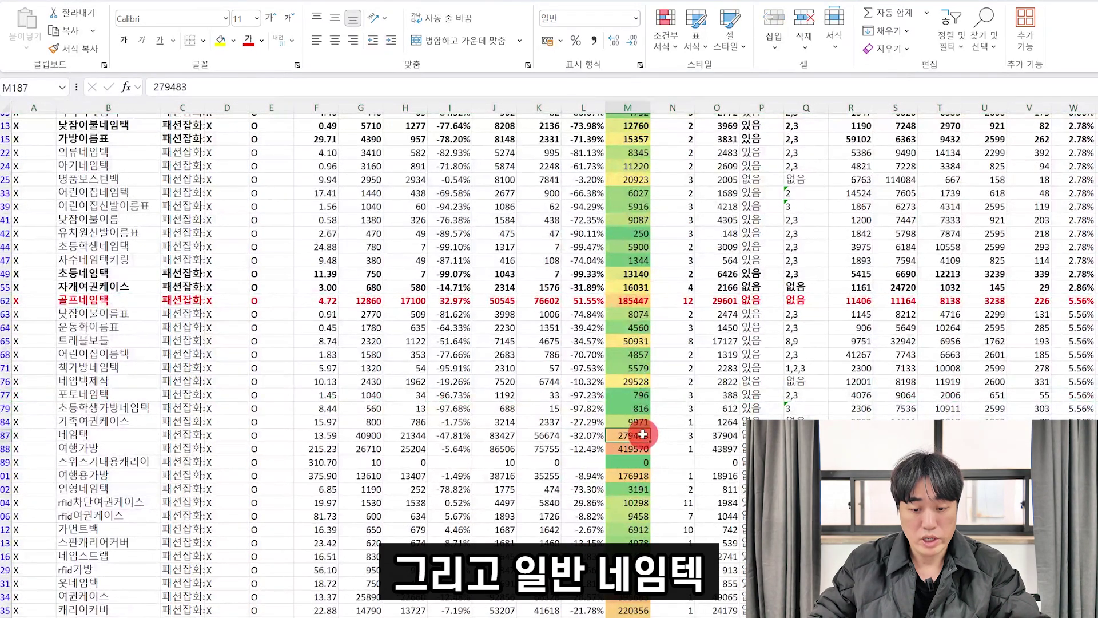
drag(4, 435, 5, 448)
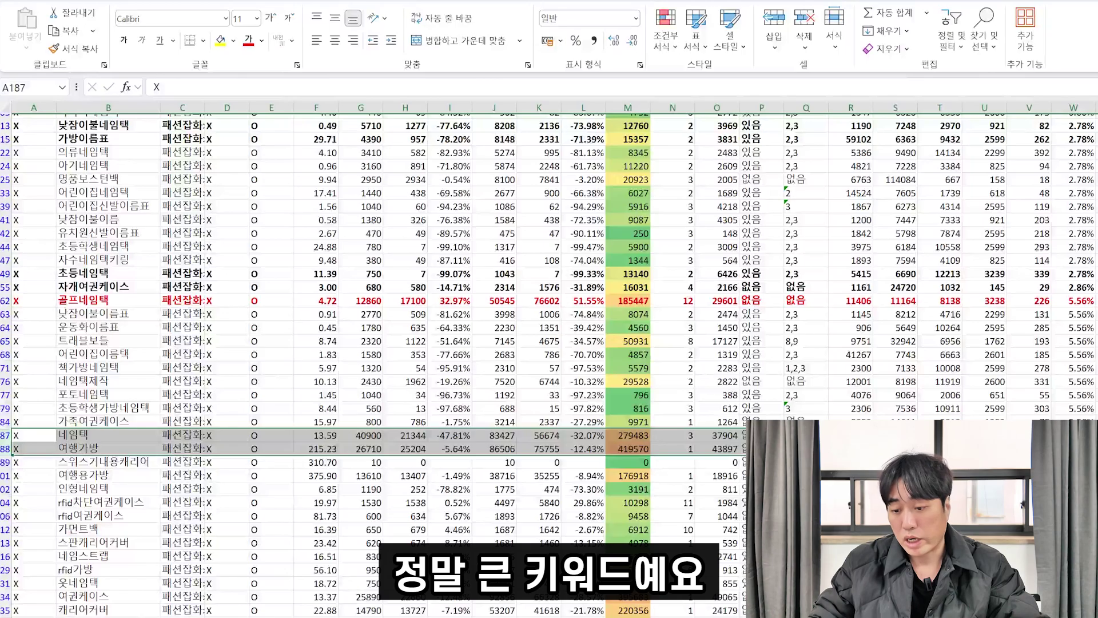
scroll(549, 360, right, 2)
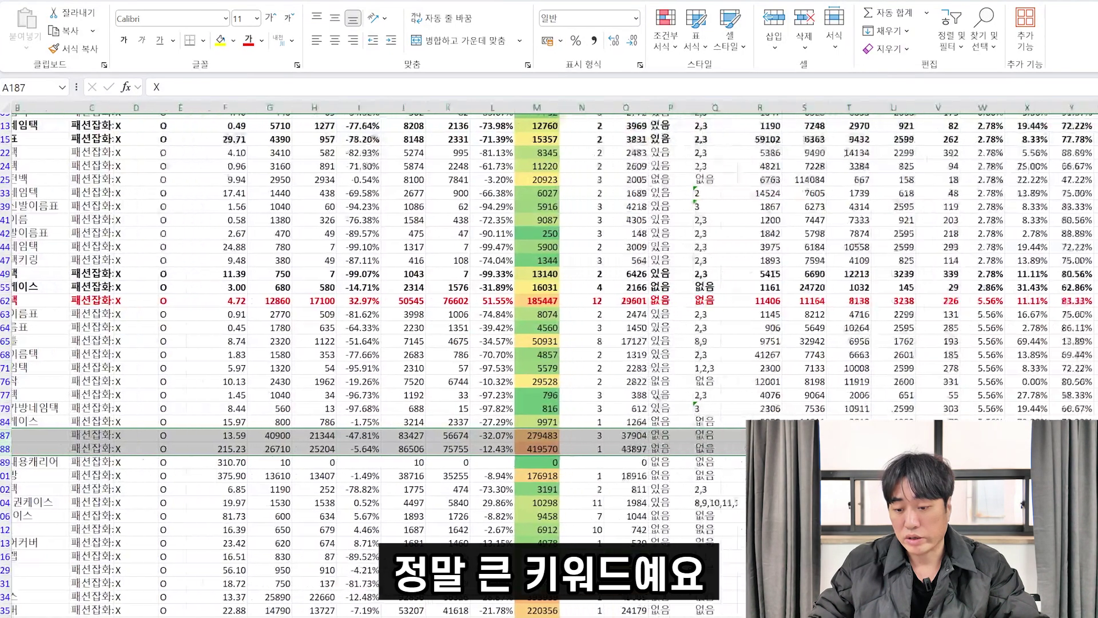
scroll(549, 360, up, 6)
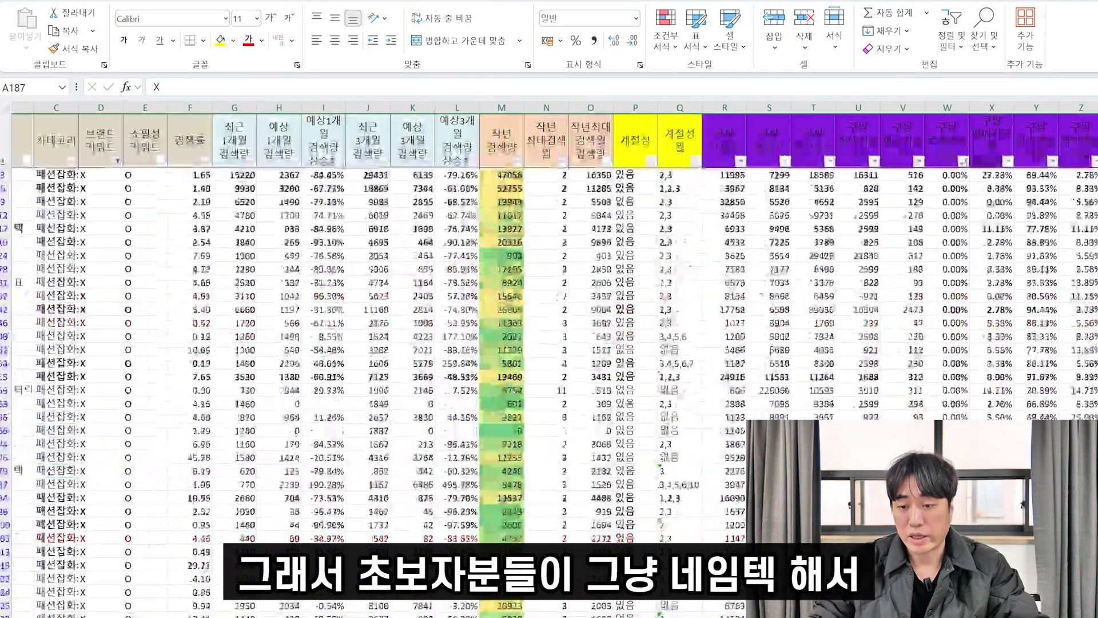
scroll(1049, 285, down, 2)
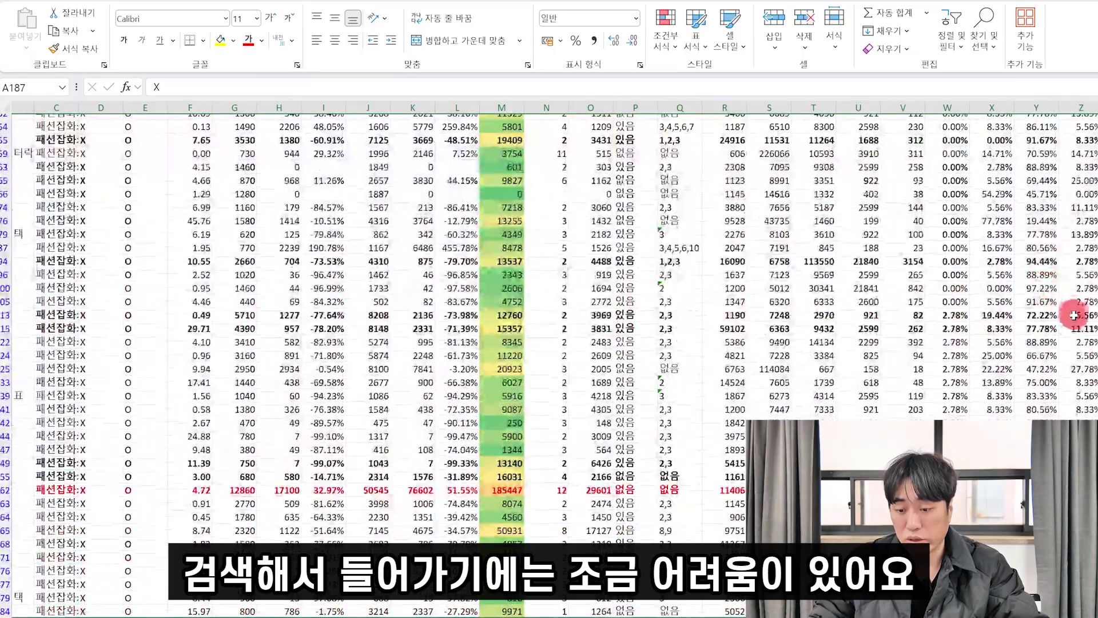
scroll(1065, 327, up, 4)
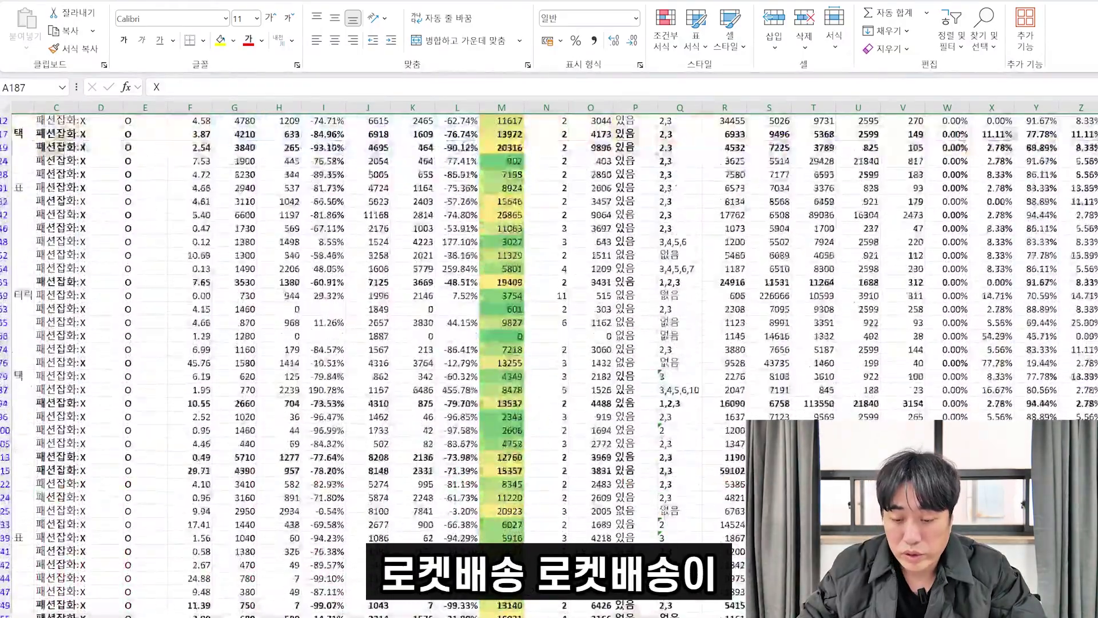
scroll(89, 481, left, 2)
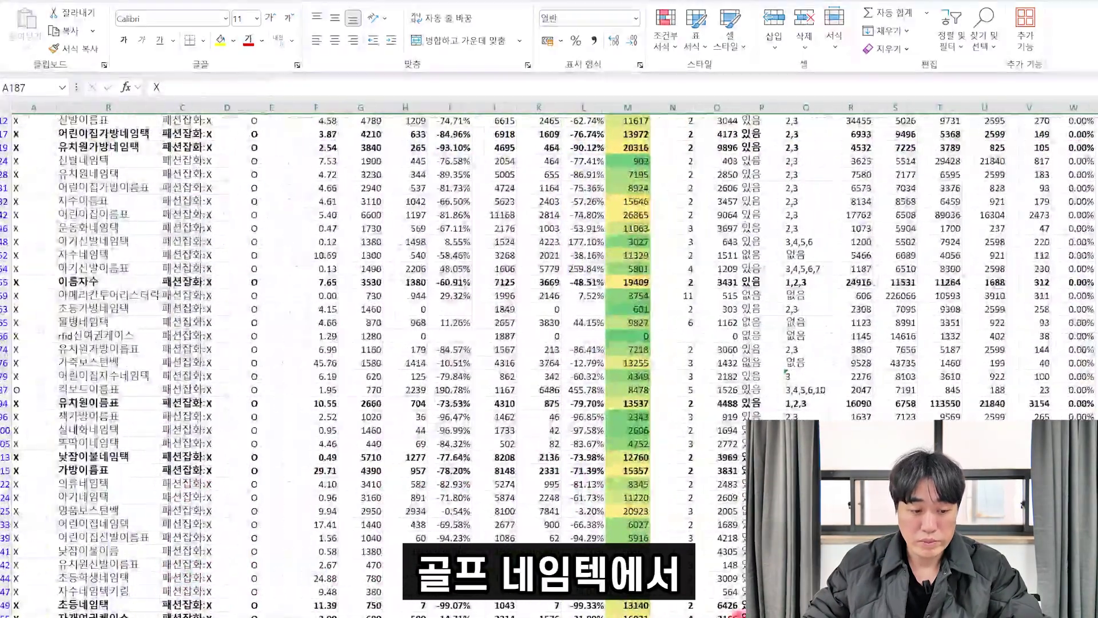
scroll(38, 489, down, 4)
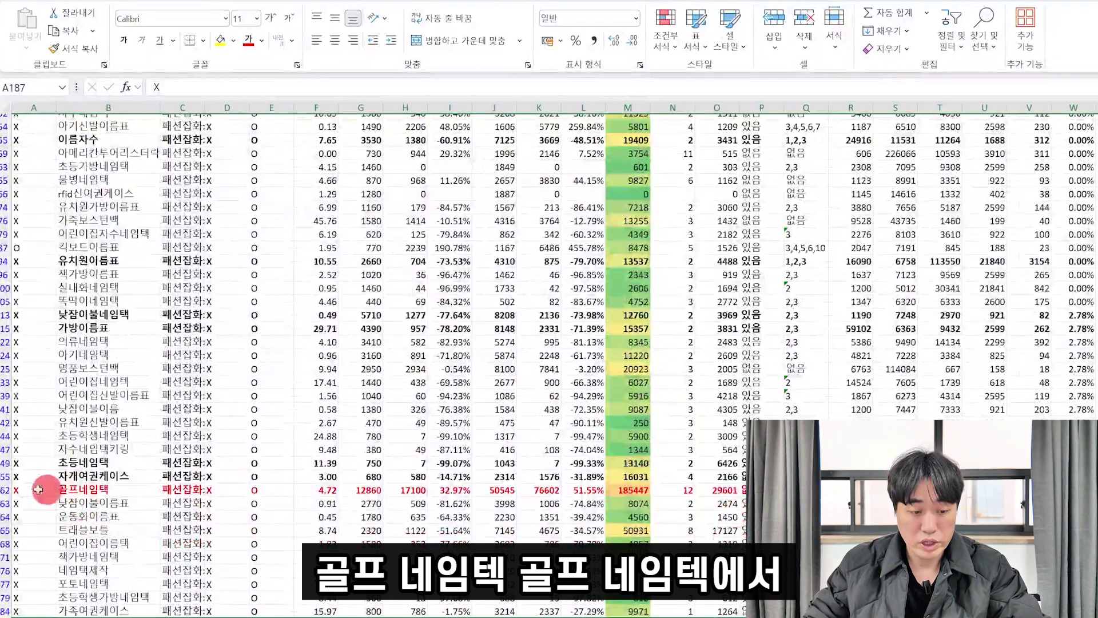
click(3, 490)
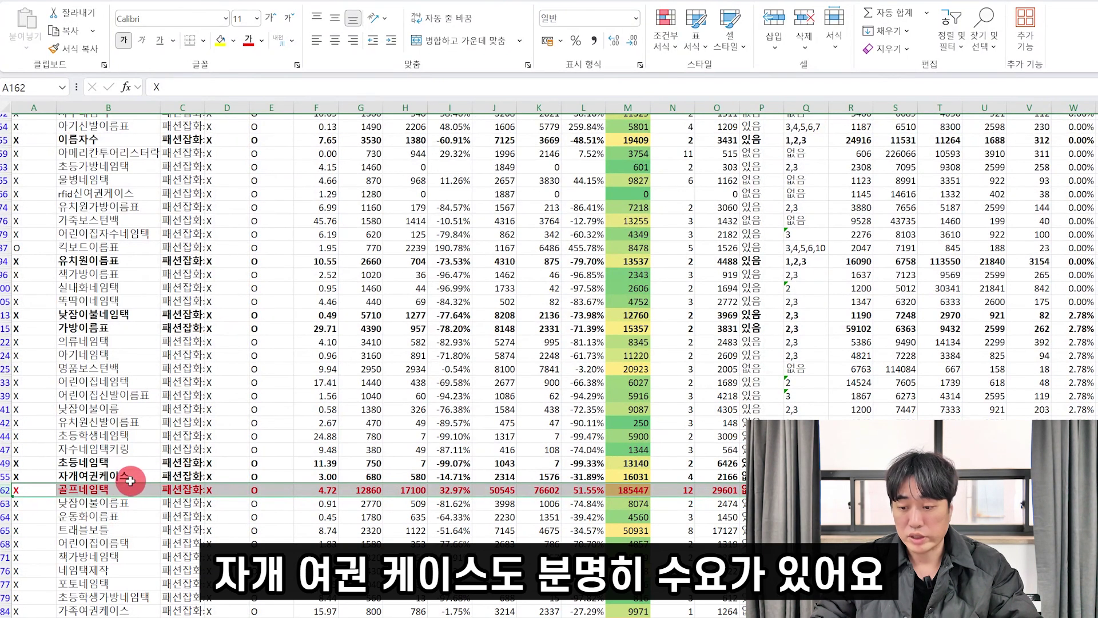
- Bold the 트래블보틀 row, leaving out the 네임택제작 row
click(628, 490)
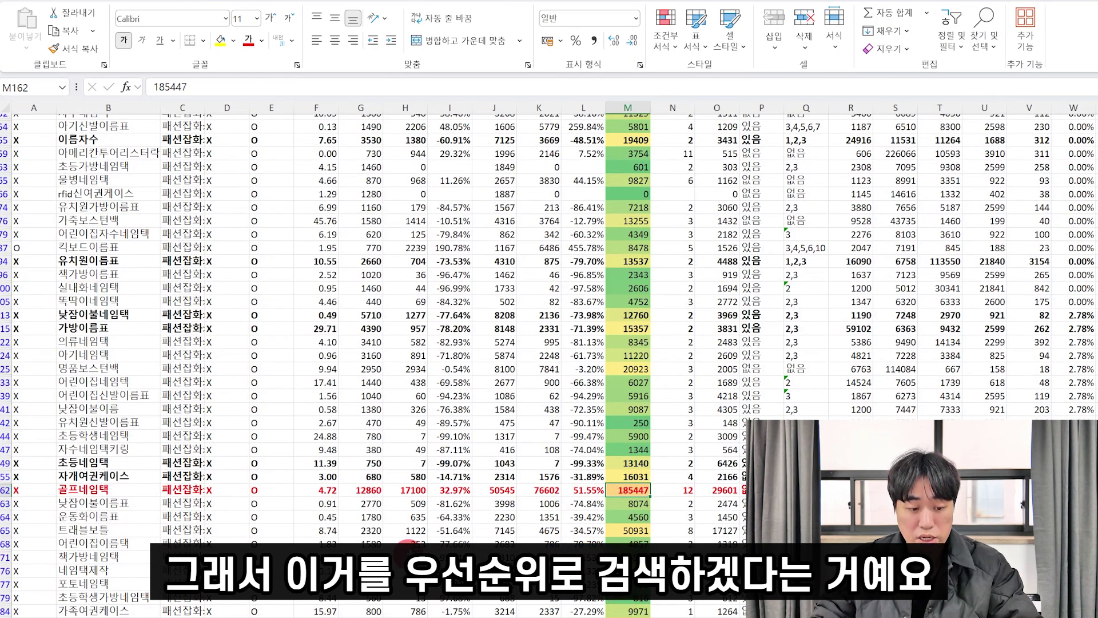
click(627, 529)
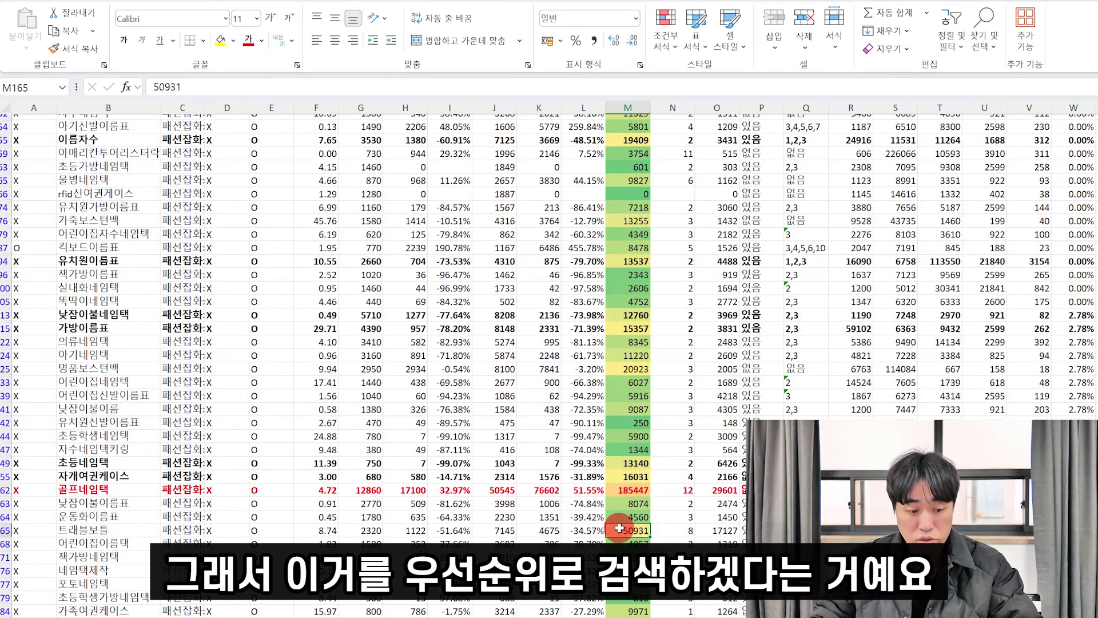
click(5, 530)
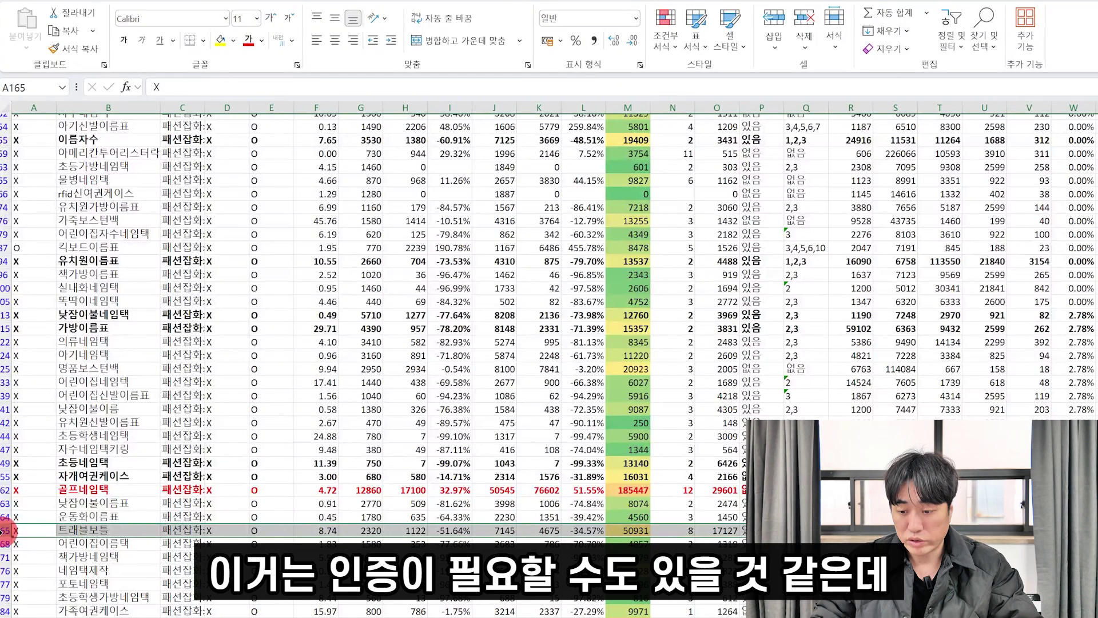
click(121, 44)
click(628, 571)
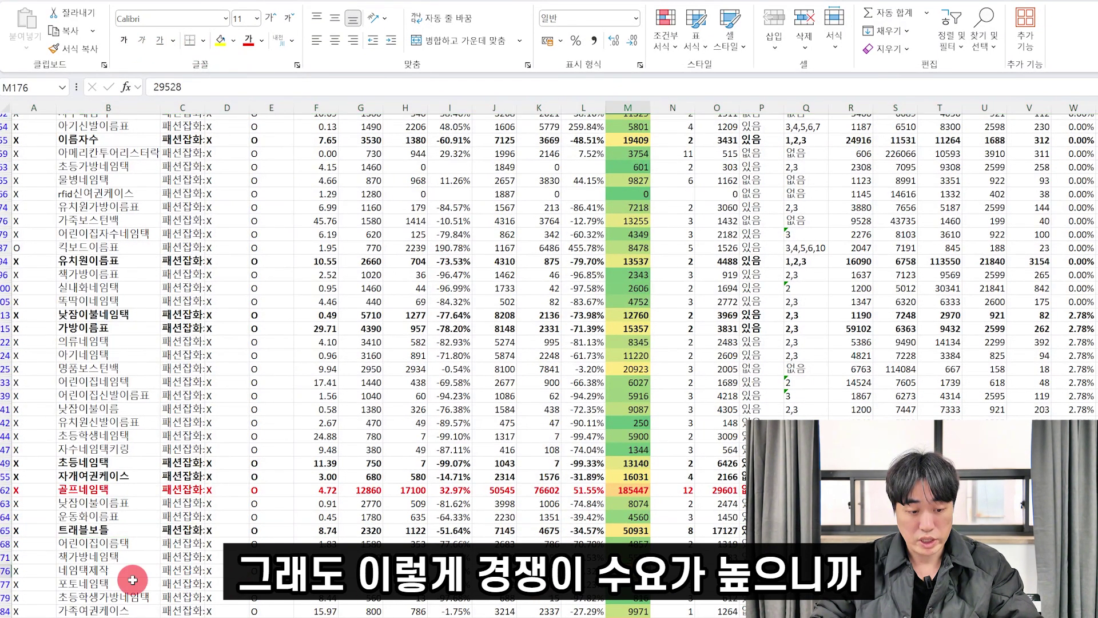
click(4, 570)
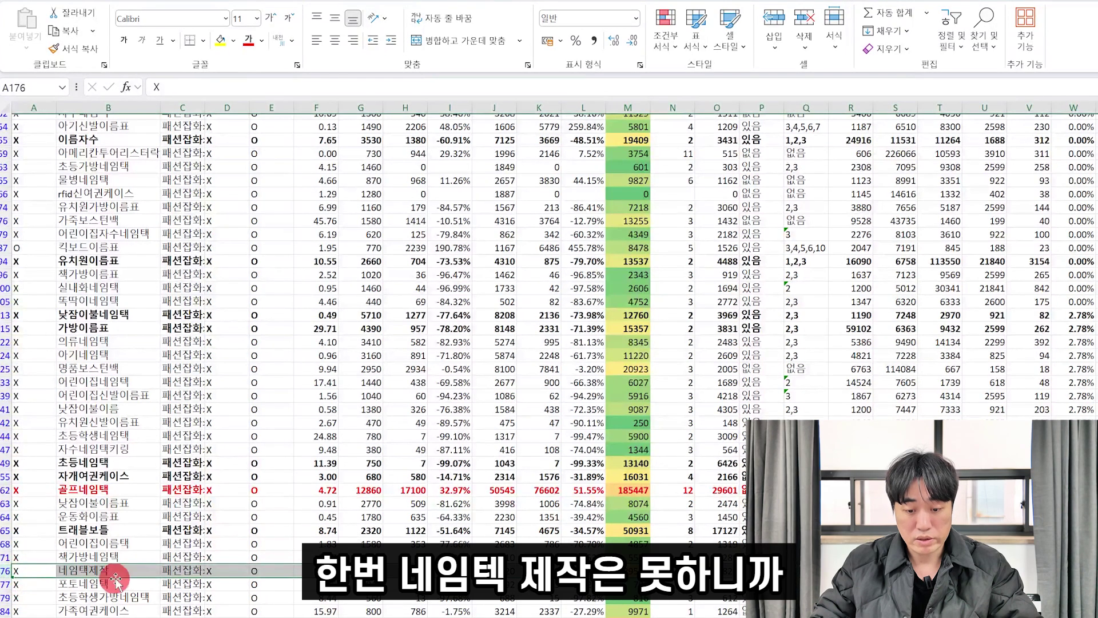
- Copy the keyword 골프네임택 from its cell in the sheet, switch to Coupang and search for it
double_click(86, 490)
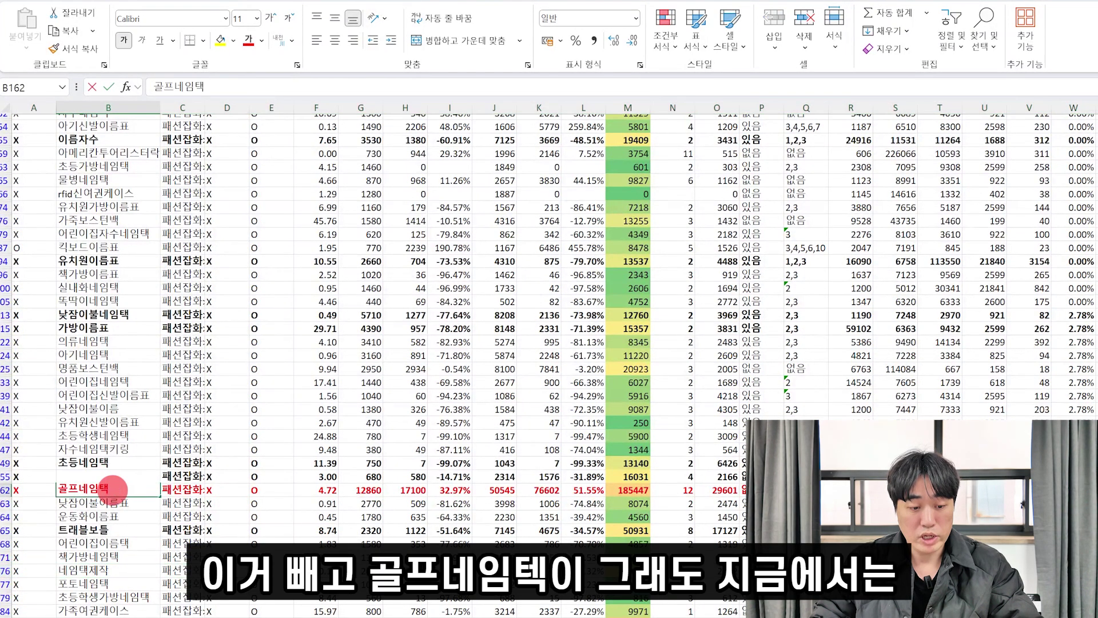
drag(109, 489, 17, 486)
scroll(680, 401, down, 5)
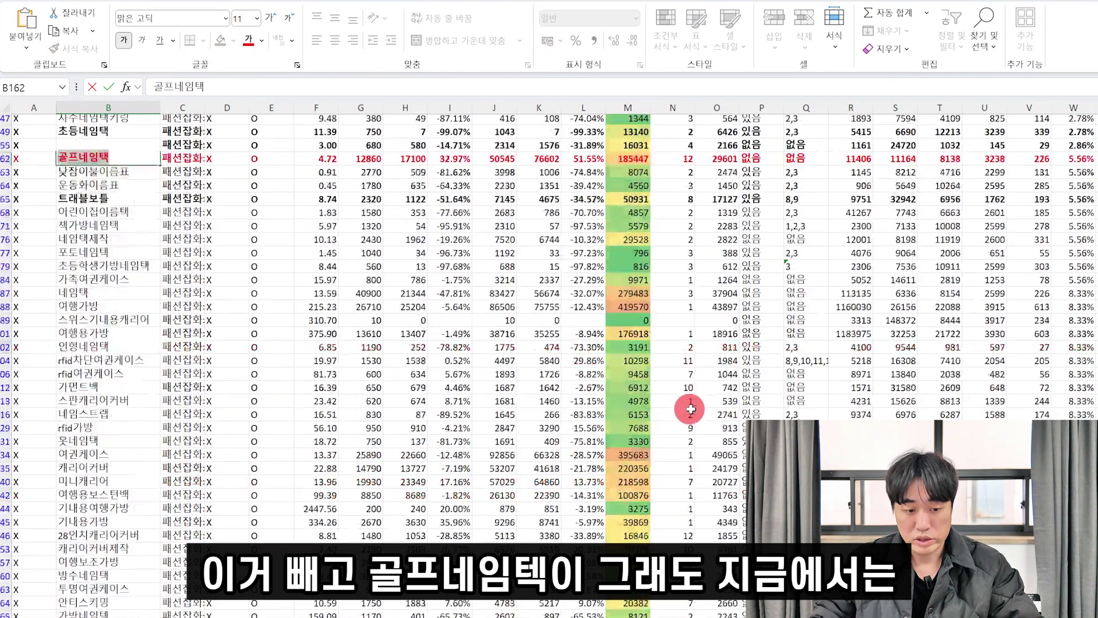
scroll(675, 412, up, 15)
scroll(663, 417, down, 12)
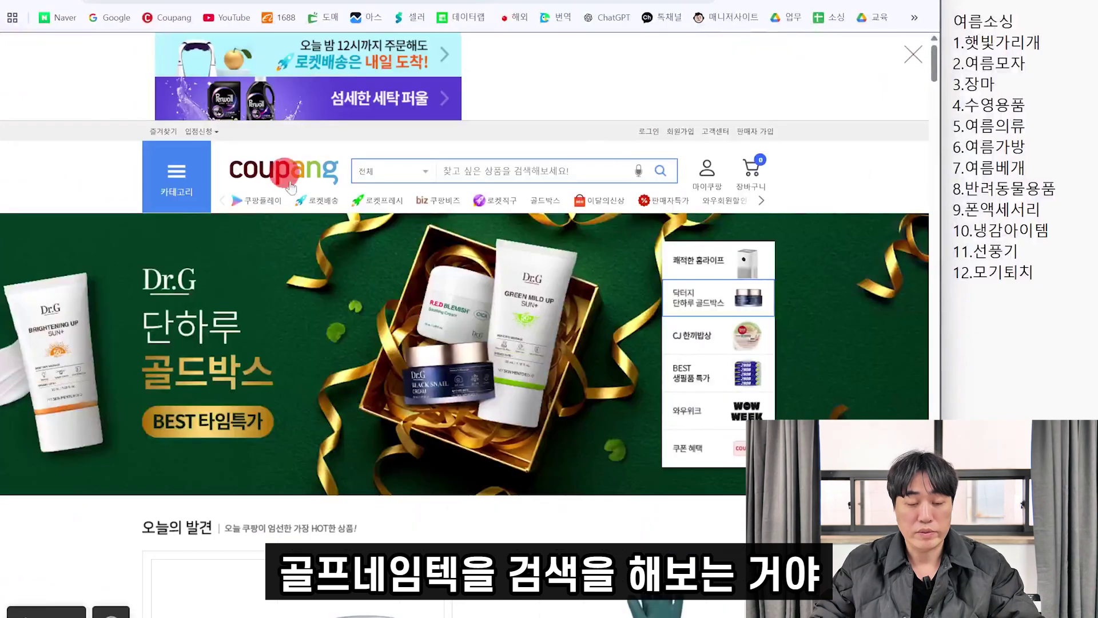
click(475, 171)
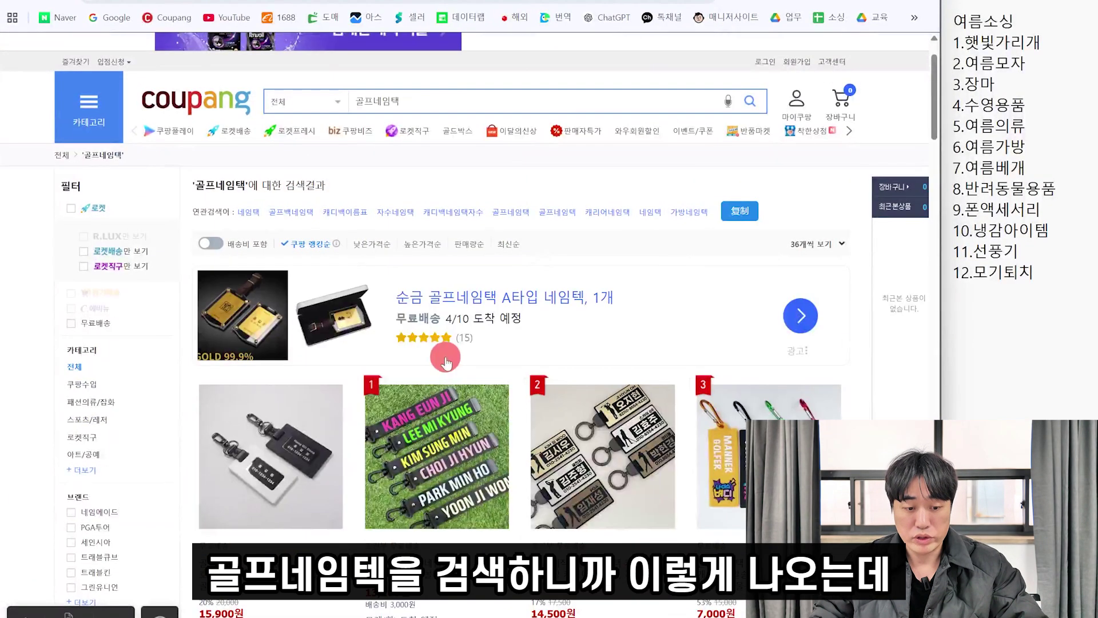
- Examine the first 골프네임택 results for custom-made name tags and for listings with 판매자로켓 delivery
scroll(438, 358, down, 6)
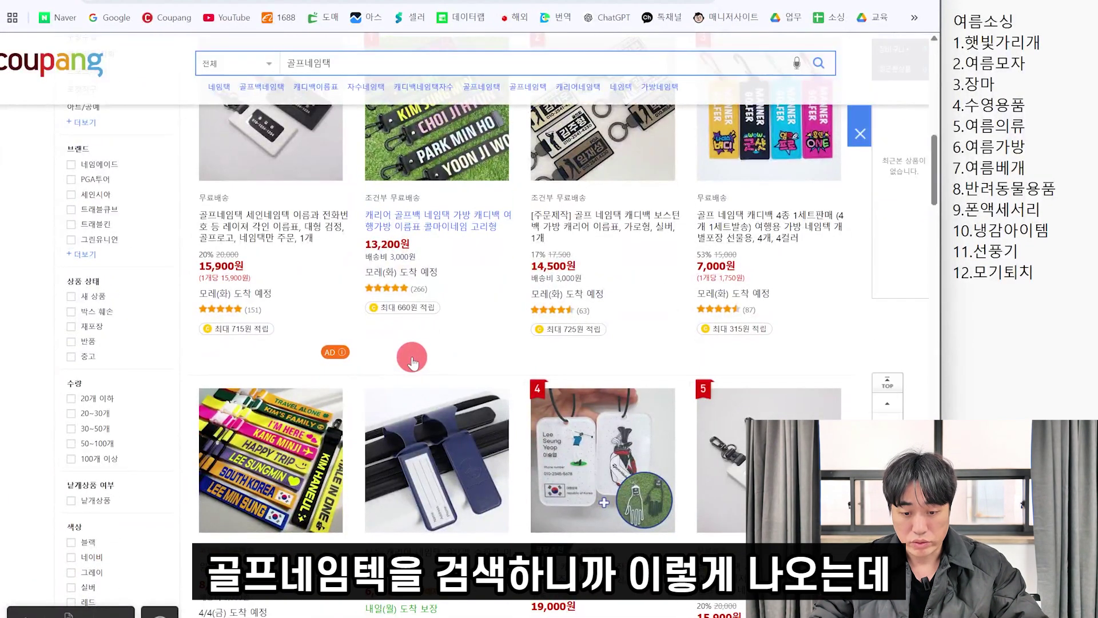
scroll(411, 400, down, 5)
scroll(405, 441, up, 10)
scroll(406, 454, down, 3)
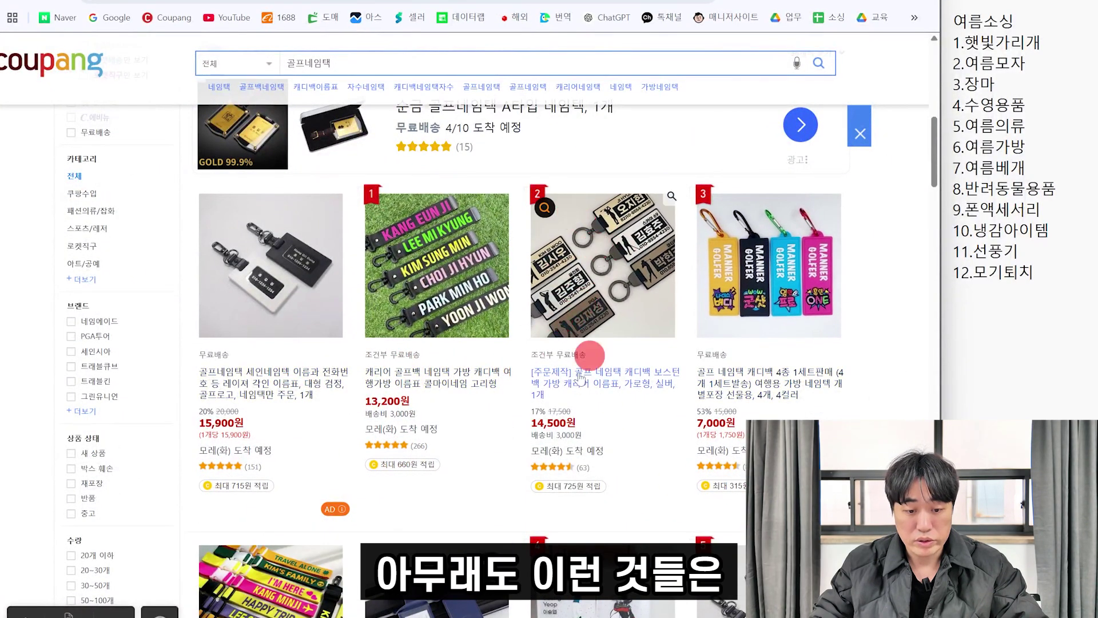
scroll(378, 412, up, 1)
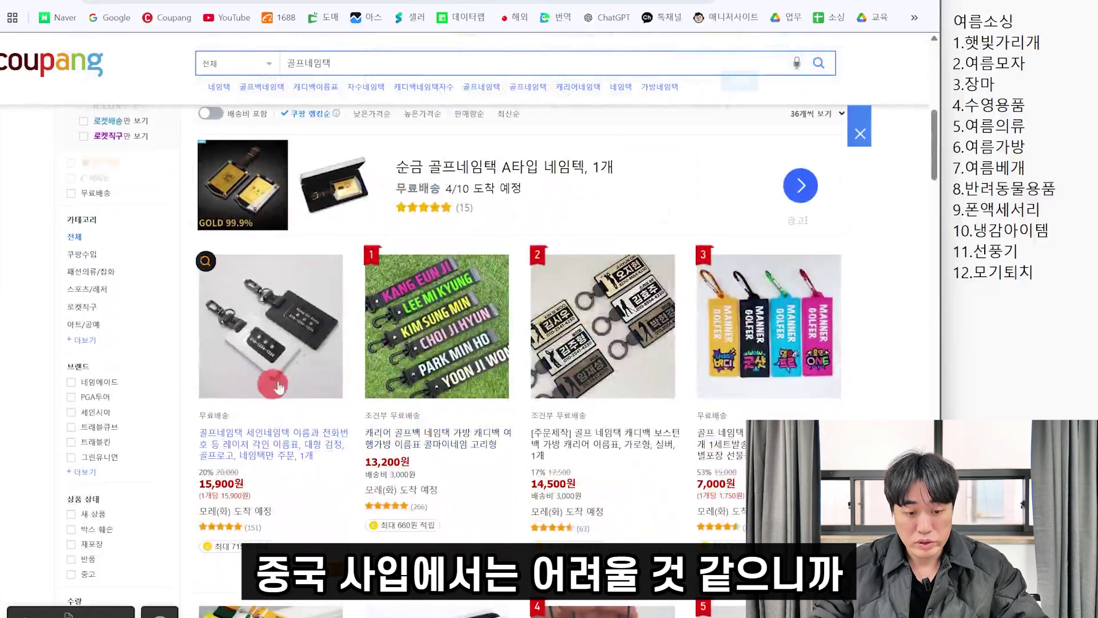
scroll(815, 386, down, 5)
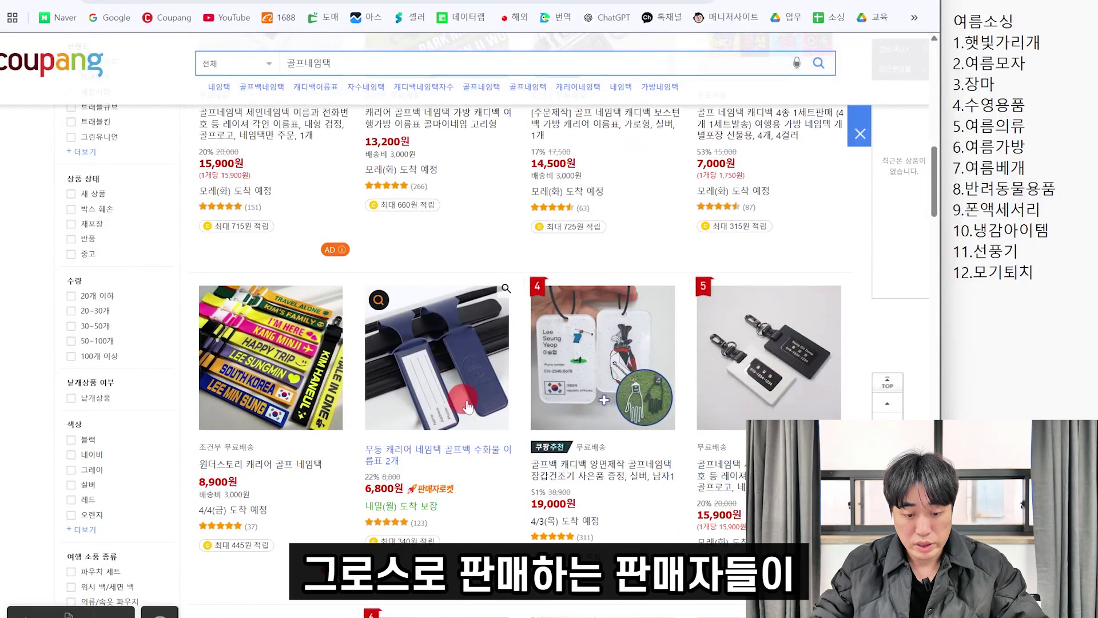
scroll(466, 446, down, 1)
scroll(466, 439, down, 1)
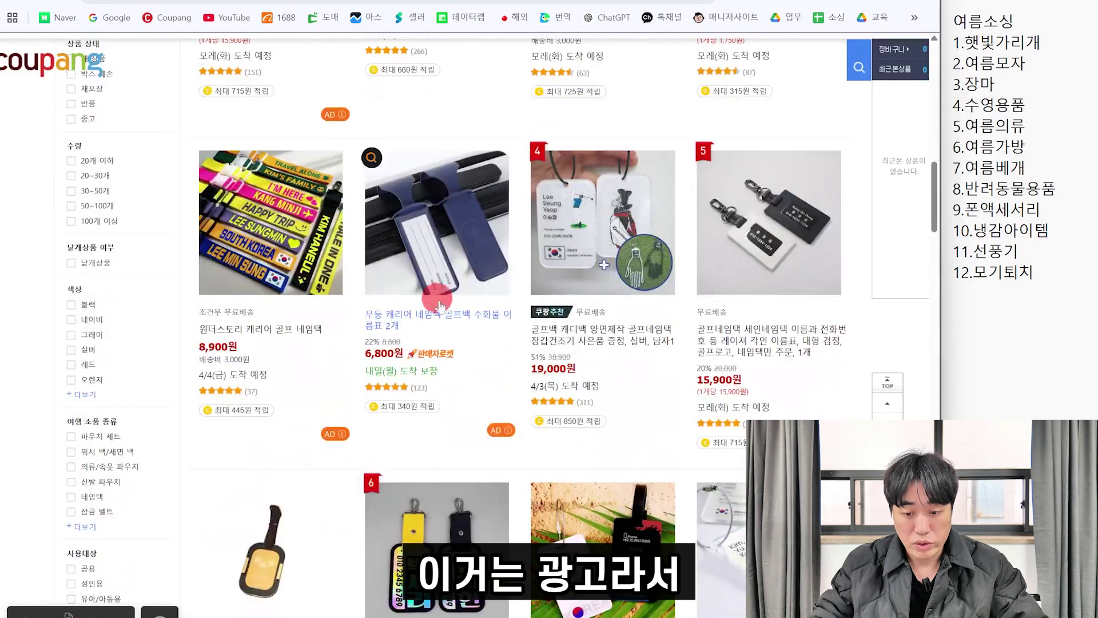
- Search 1688 by image for the navy 무등 캐리어 네임택 listing and sort the matches by orders (订单)
click(380, 165)
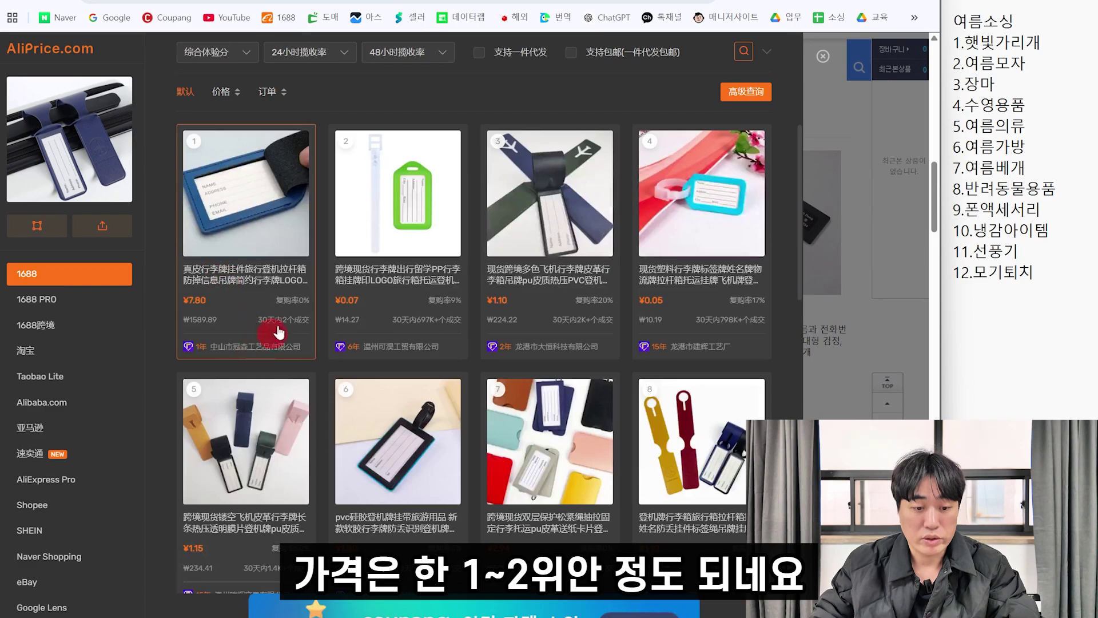
click(268, 93)
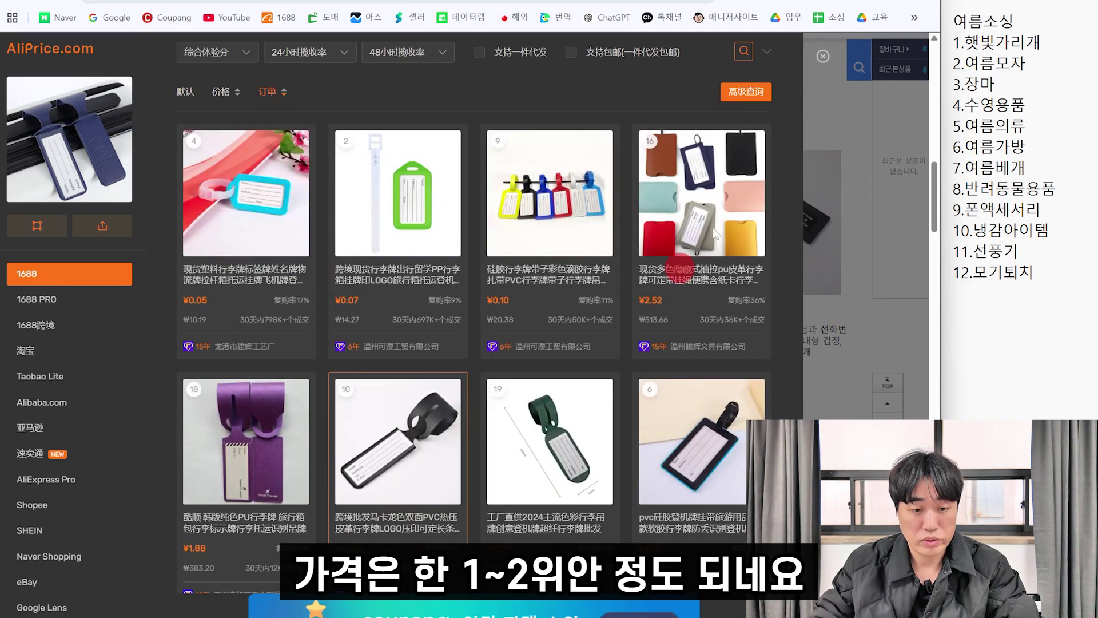
click(823, 56)
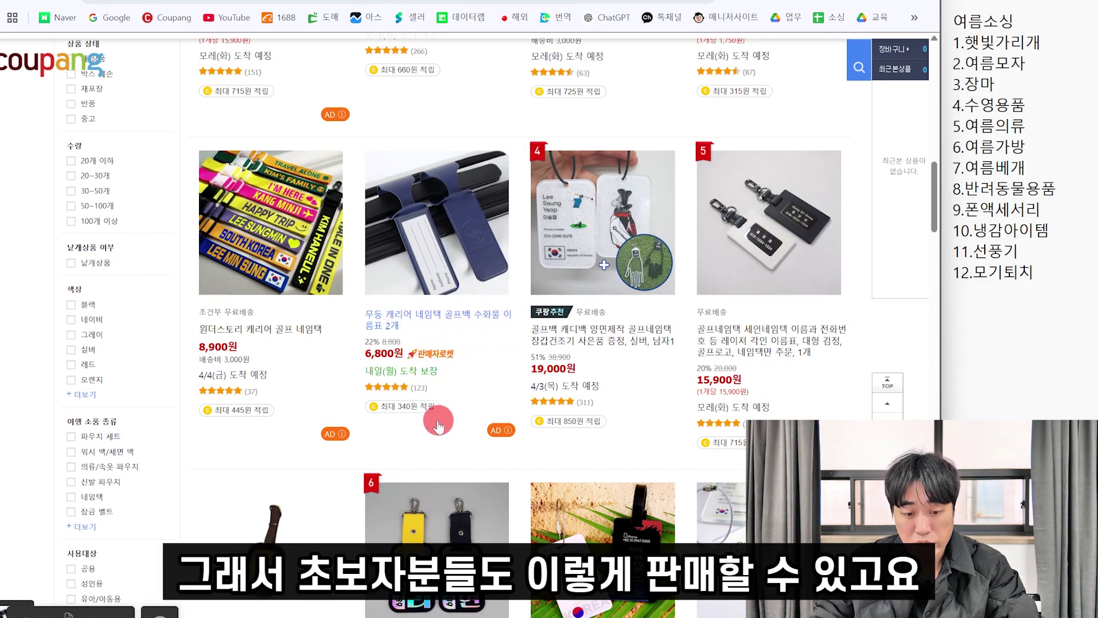
- Examine the remaining 골프네임택 listings for name tags without custom Korean lettering
scroll(435, 389, down, 2)
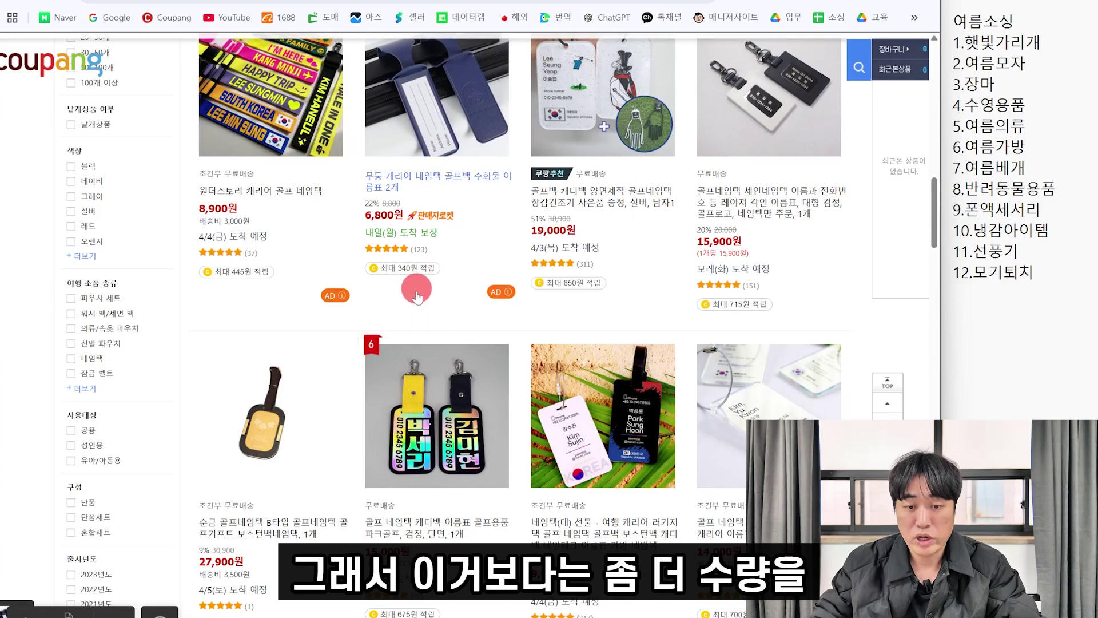
scroll(426, 326, up, 2)
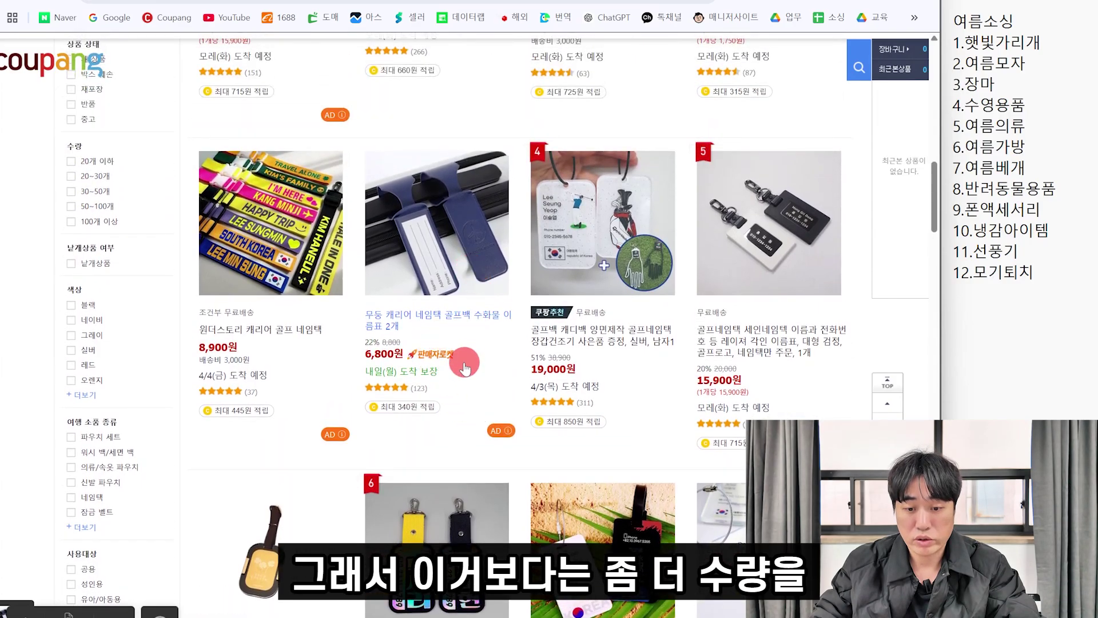
scroll(465, 366, down, 5)
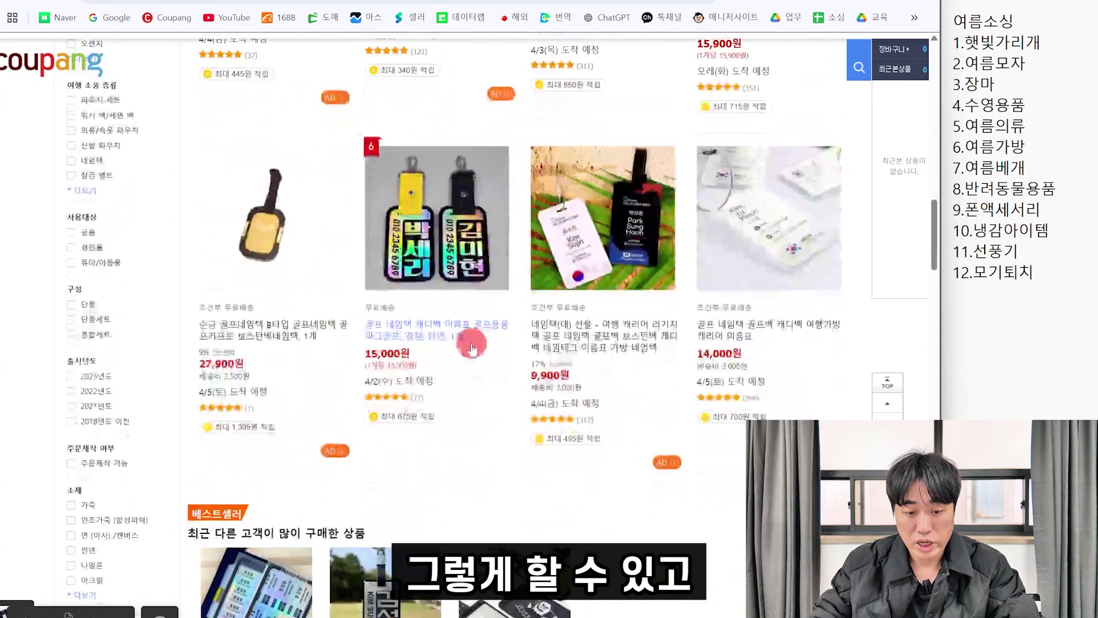
scroll(469, 346, up, 4)
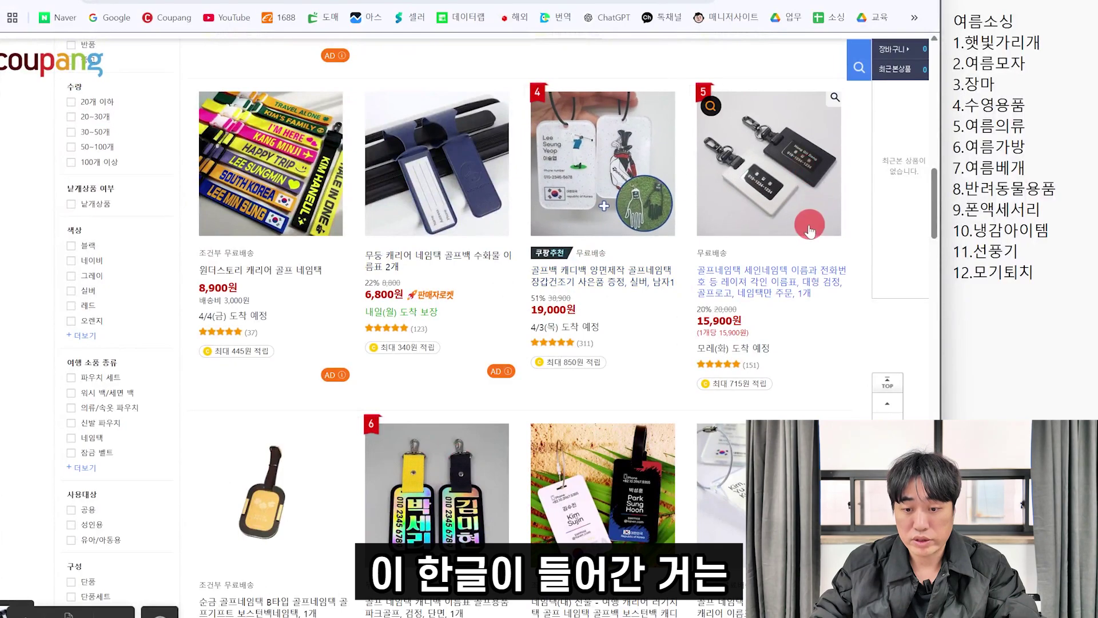
scroll(251, 382, down, 3)
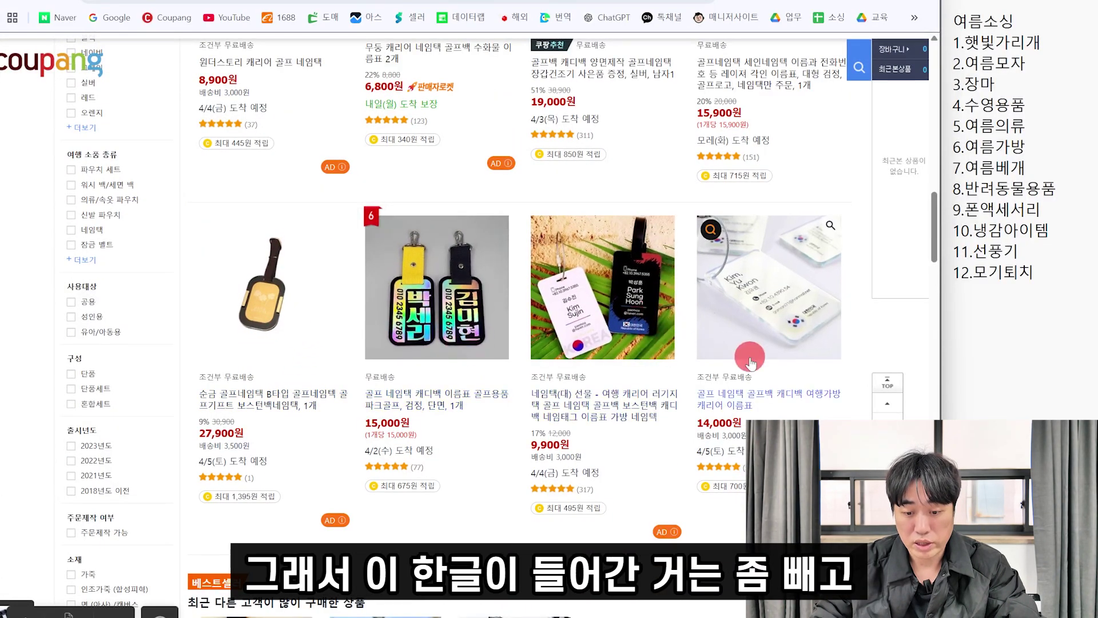
scroll(755, 369, down, 3)
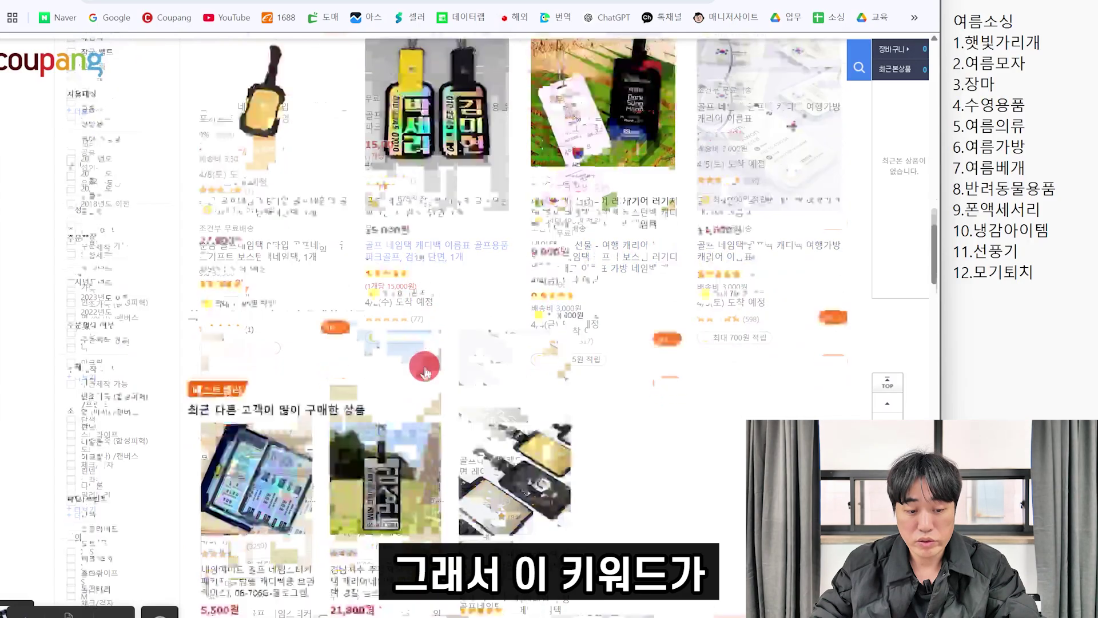
scroll(425, 372, down, 3)
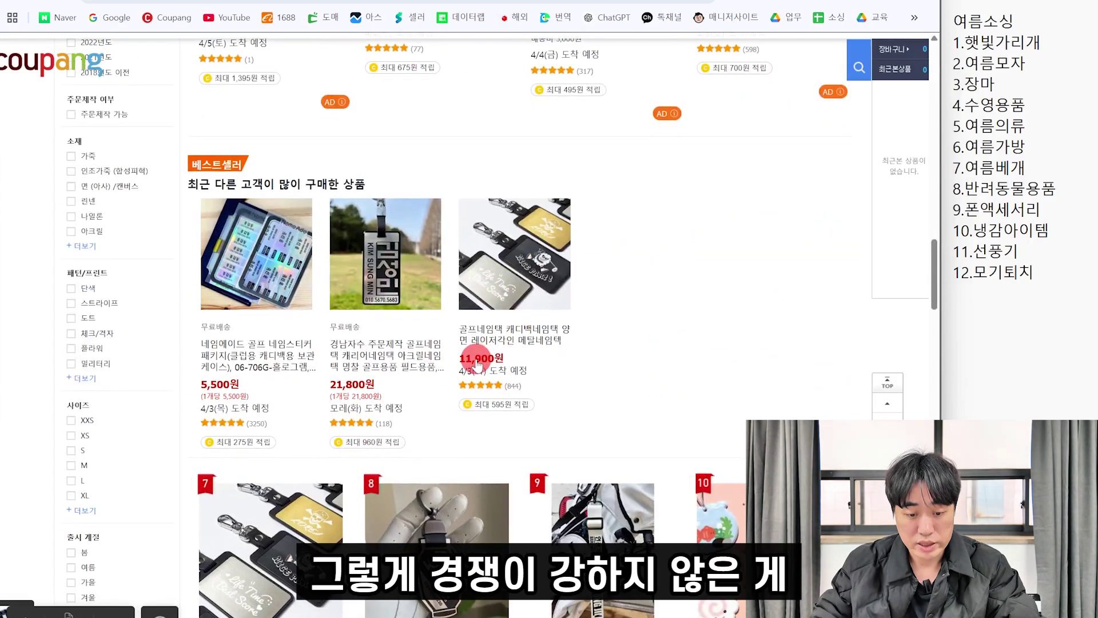
scroll(477, 363, down, 3)
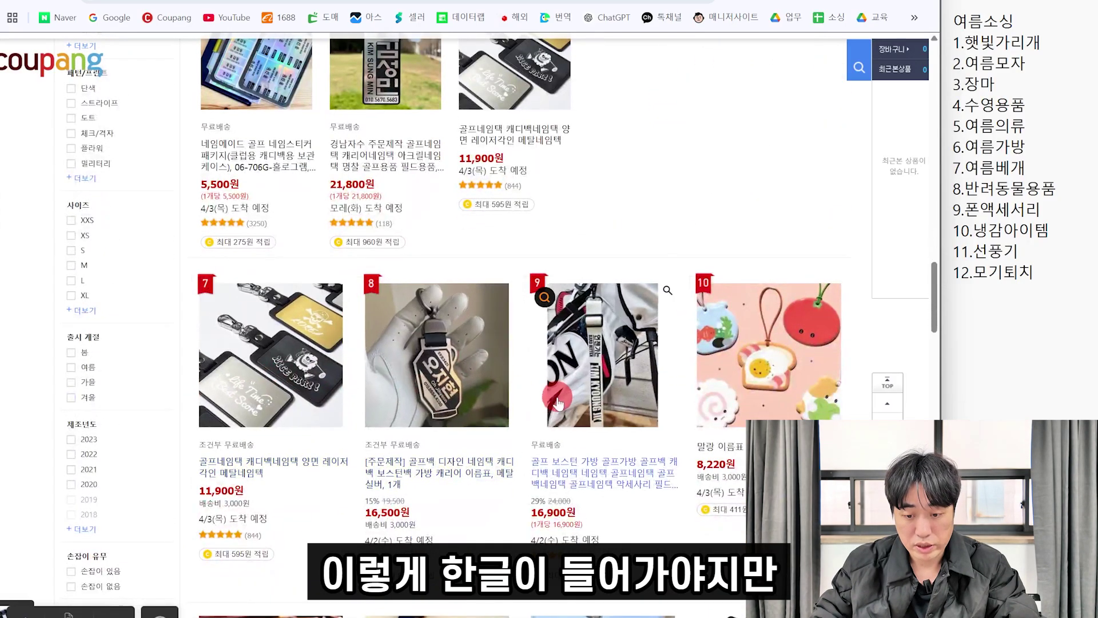
scroll(645, 314, down, 7)
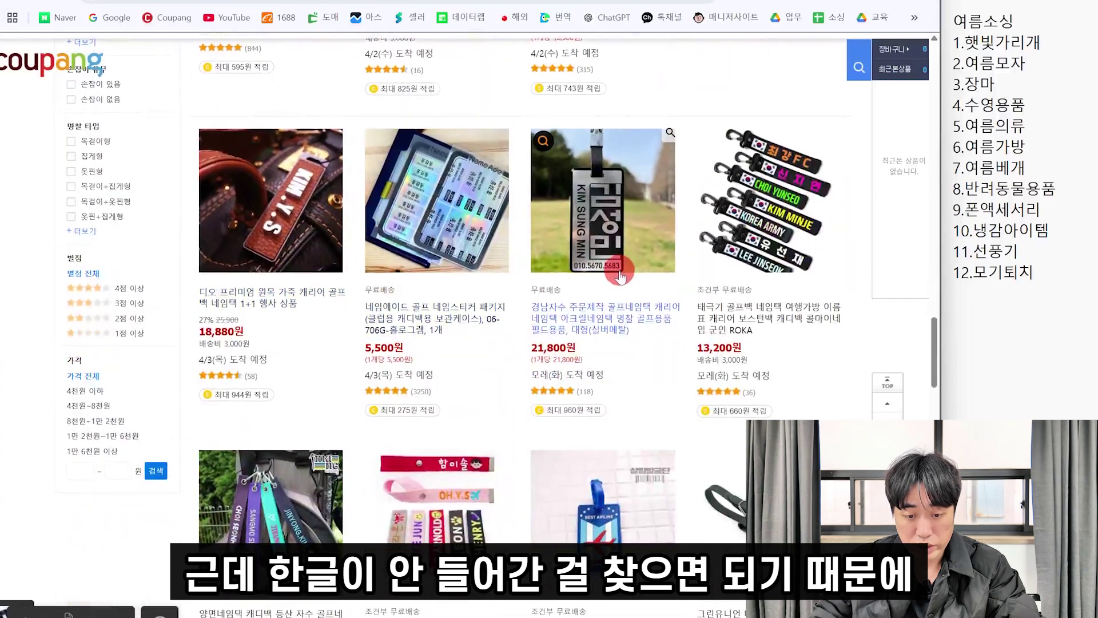
scroll(689, 275, down, 4)
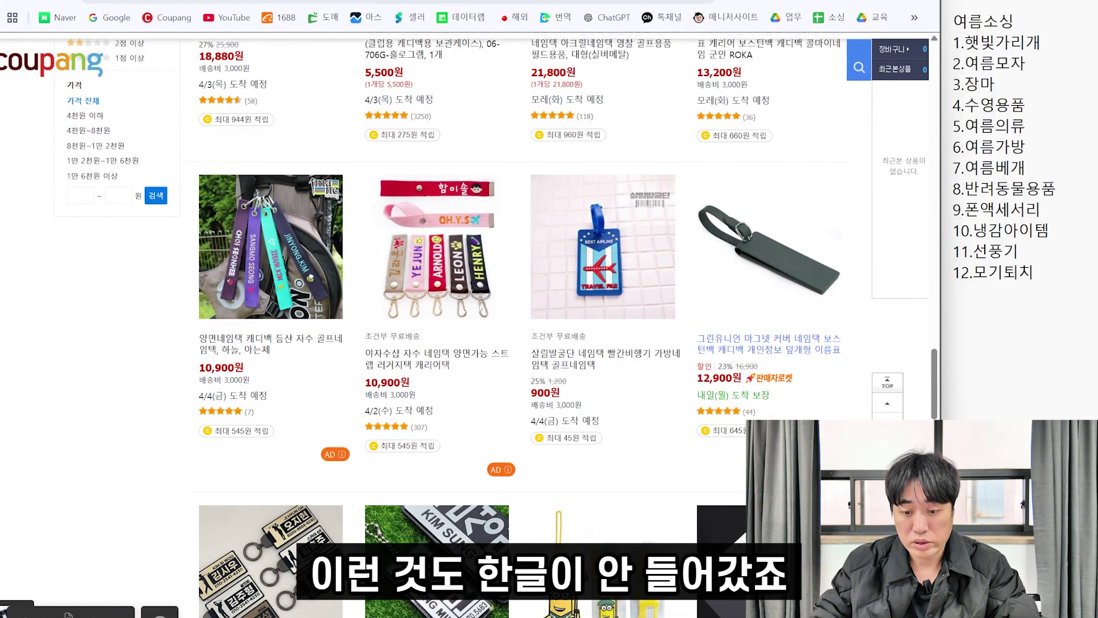
- Search 1688 by image for the 그린유니언 마그넷 커버 네임택, sort by orders (订单) and compare the matching products and prices
click(738, 206)
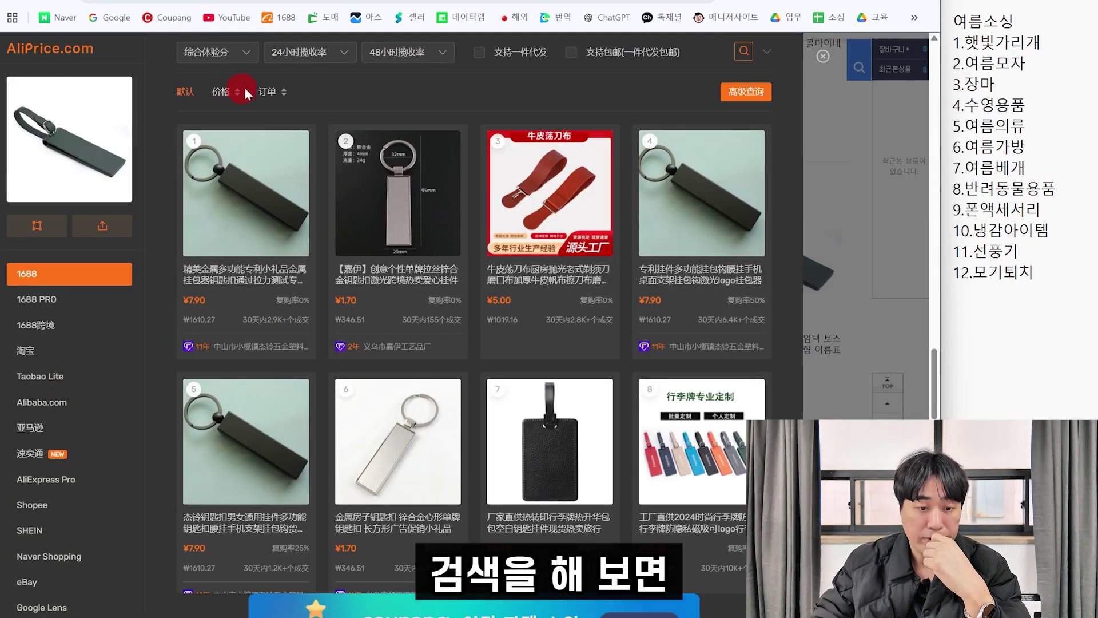
click(271, 92)
scroll(563, 373, down, 2)
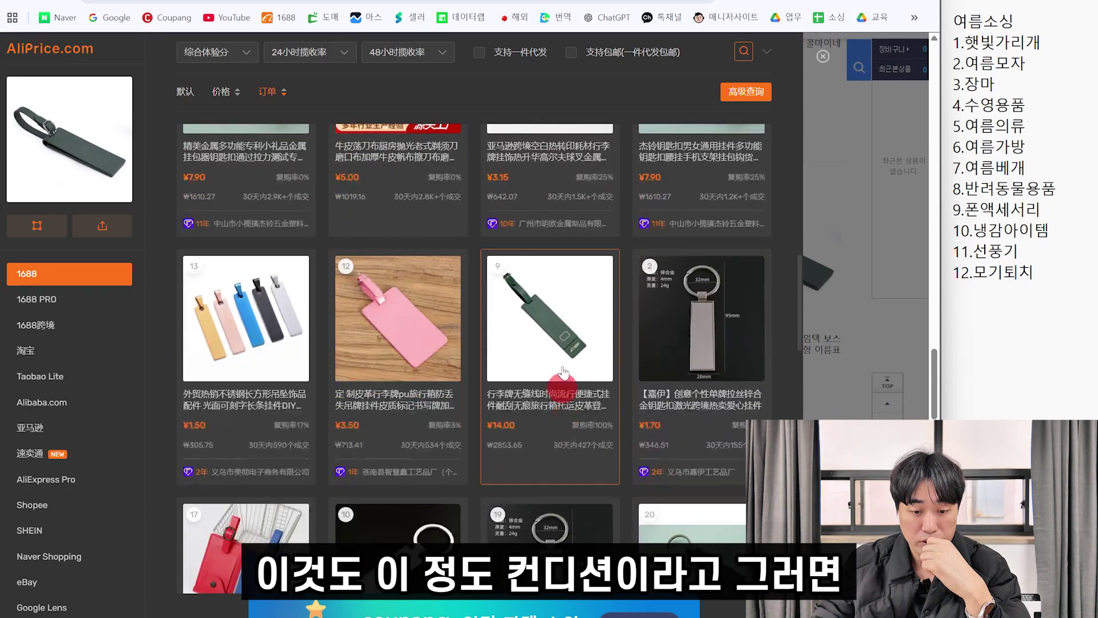
scroll(552, 377, down, 3)
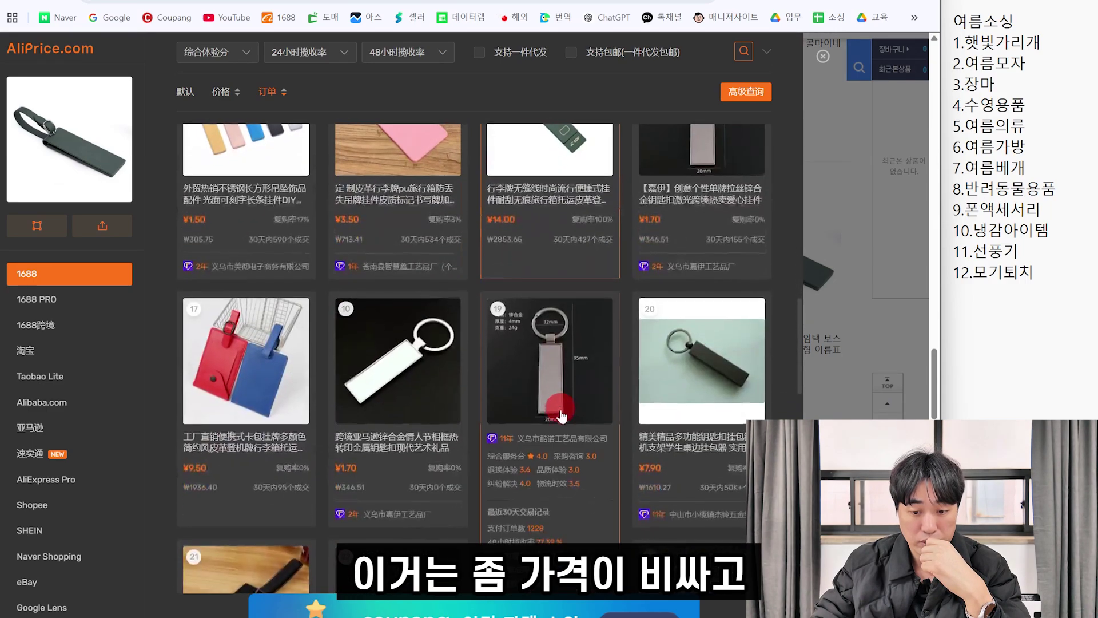
scroll(538, 349, down, 4)
scroll(535, 342, down, 3)
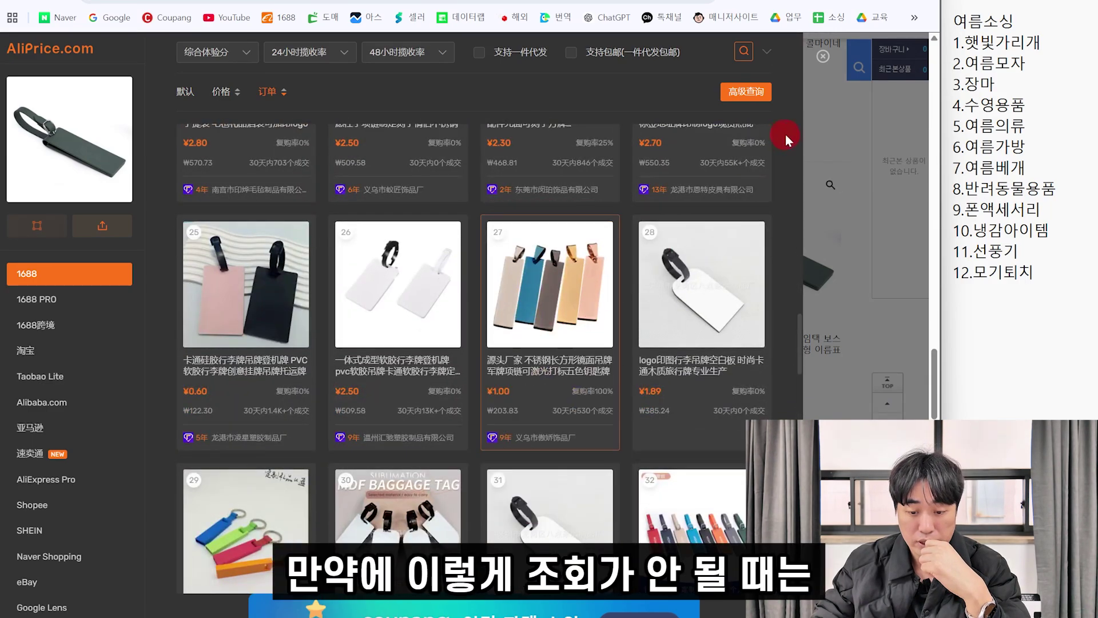
scroll(738, 309, down, 2)
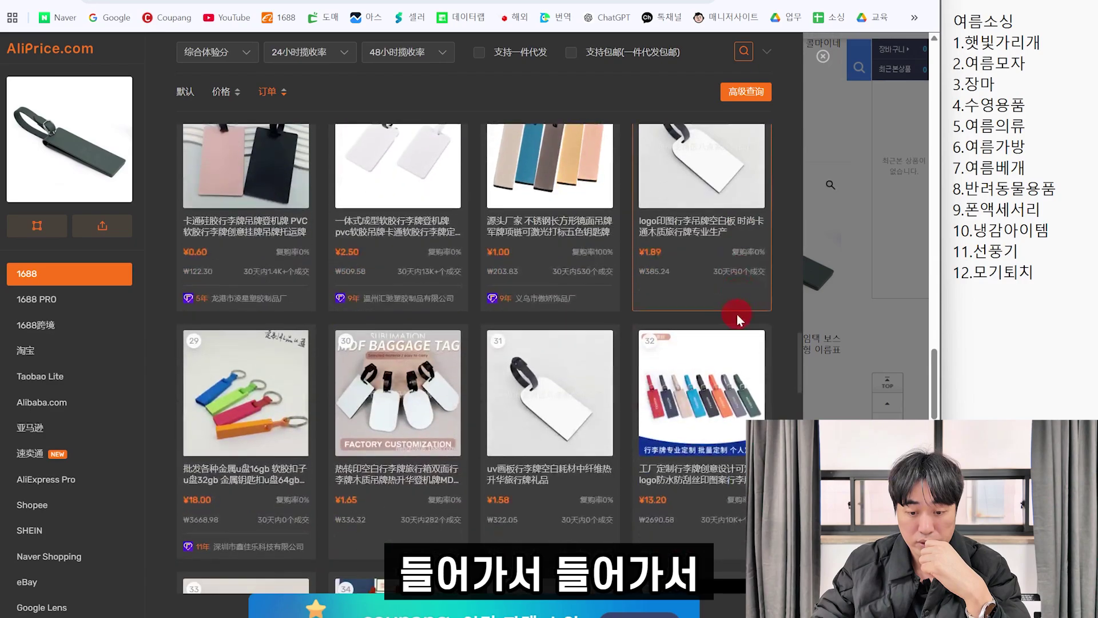
click(823, 57)
- Open the Coupang product page of the 그린유니언 마그넷 커버 네임택 and look through its color options, including 오렌지
click(770, 276)
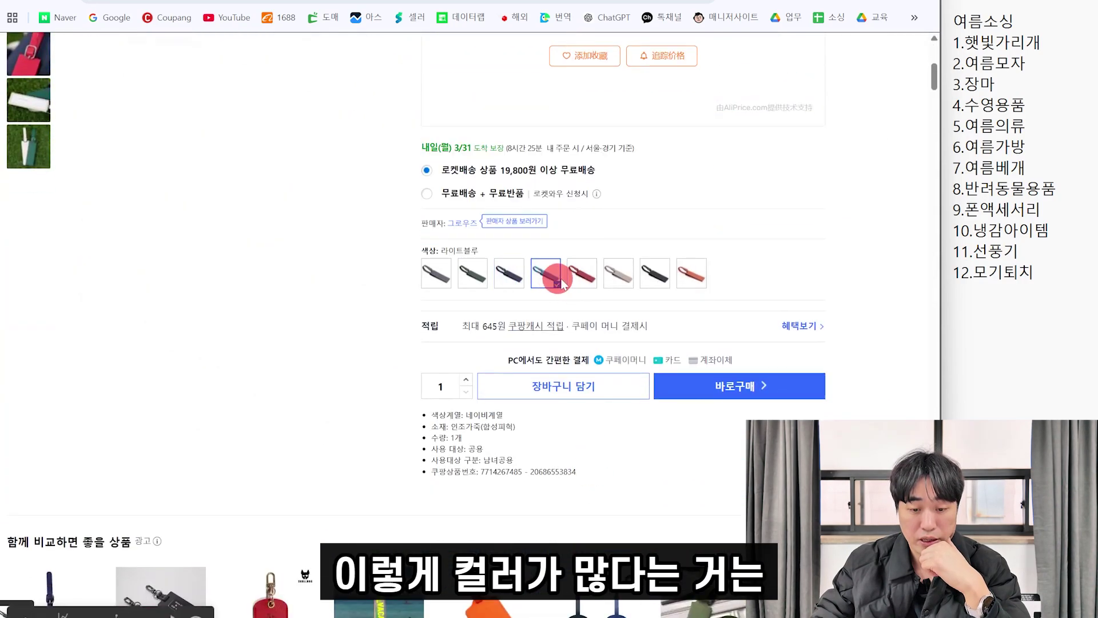
click(645, 285)
click(701, 280)
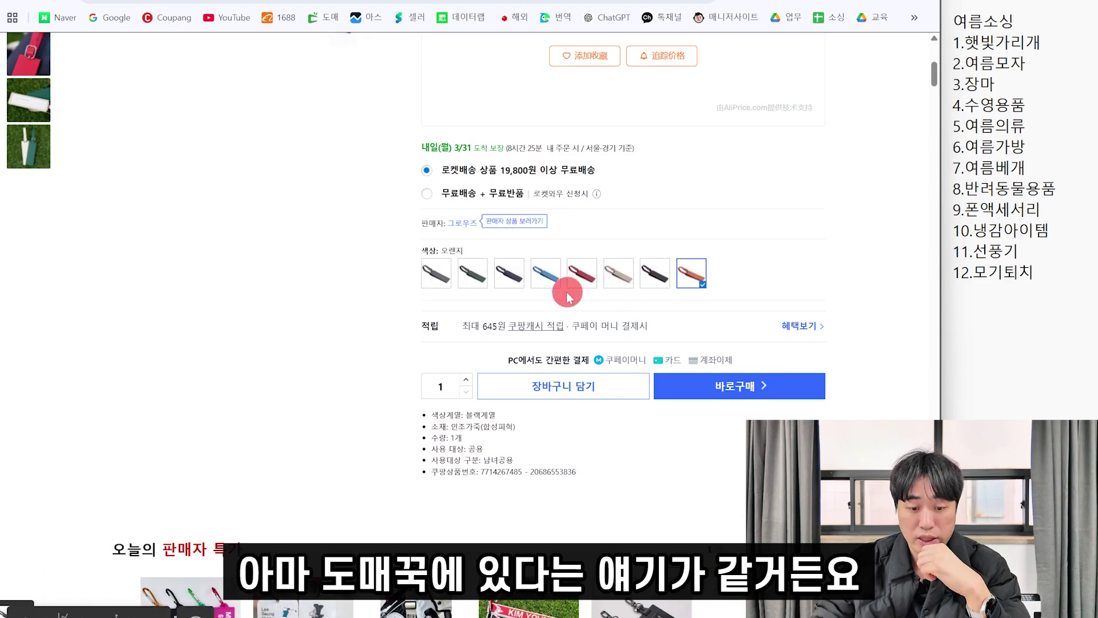
click(435, 274)
scroll(424, 309, up, 5)
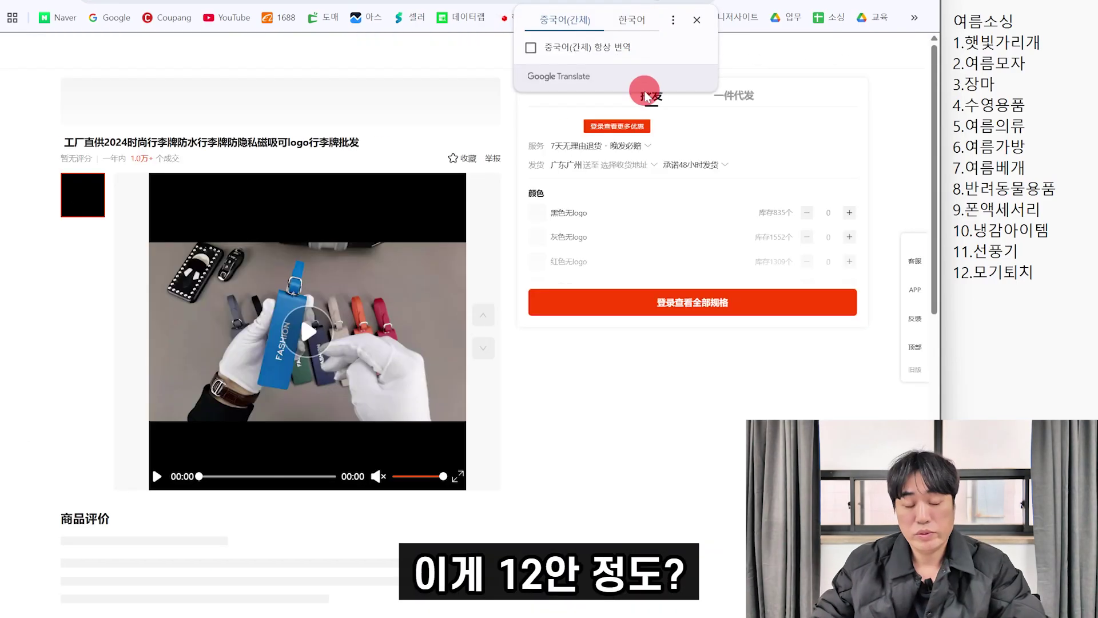
- Return to the Coupang 골프네임택 results and examine the rest of the first page for 판매자로켓 name tags
scroll(280, 344, down, 10)
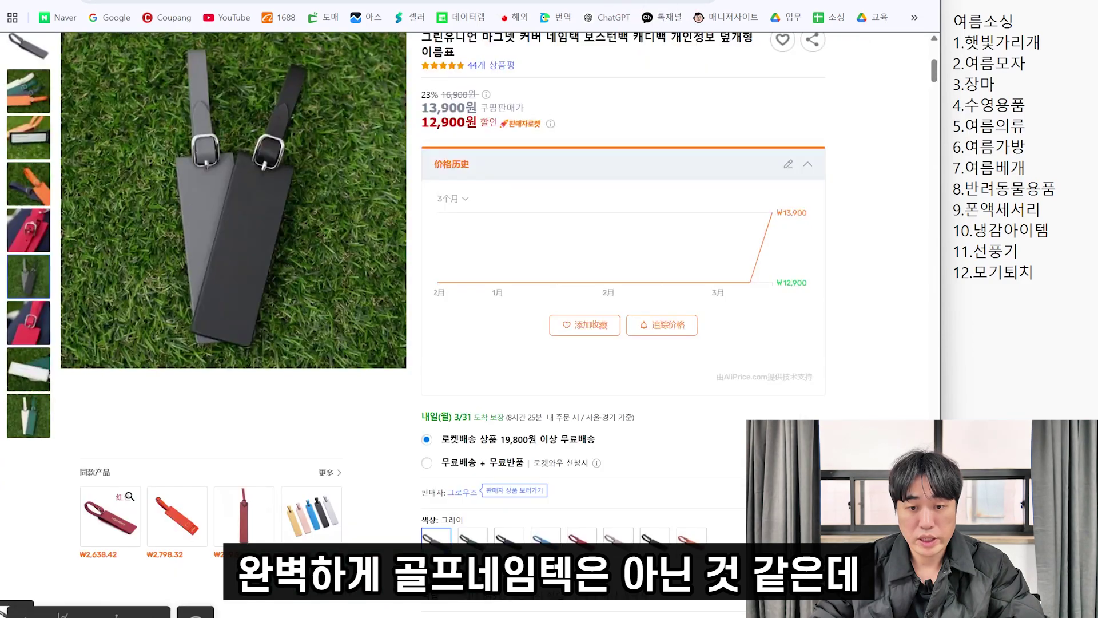
click(400, 1)
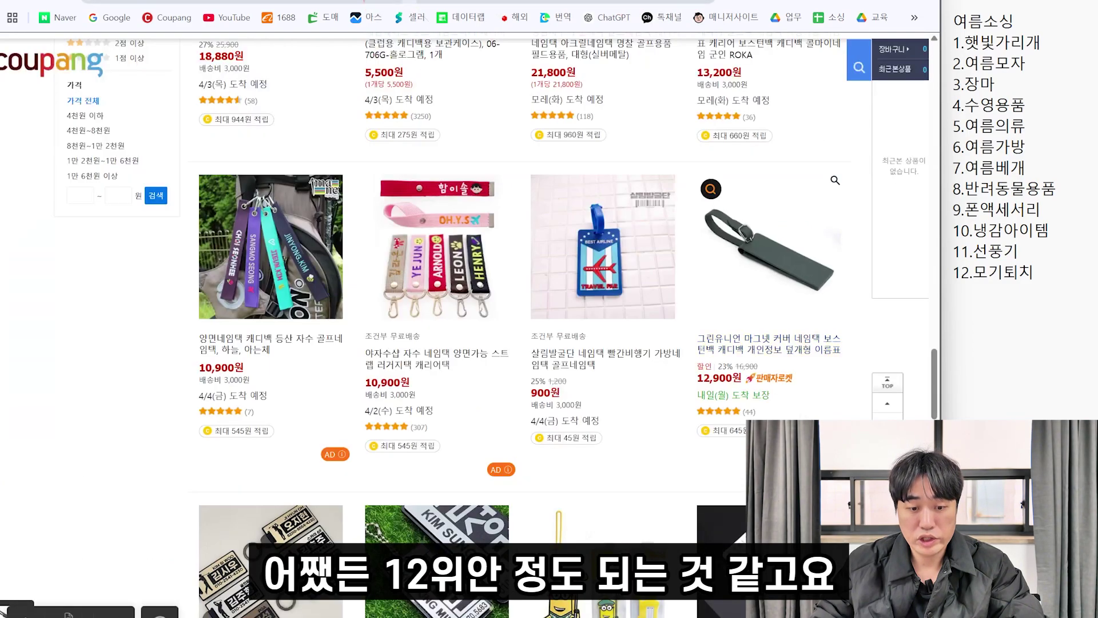
scroll(634, 300, down, 5)
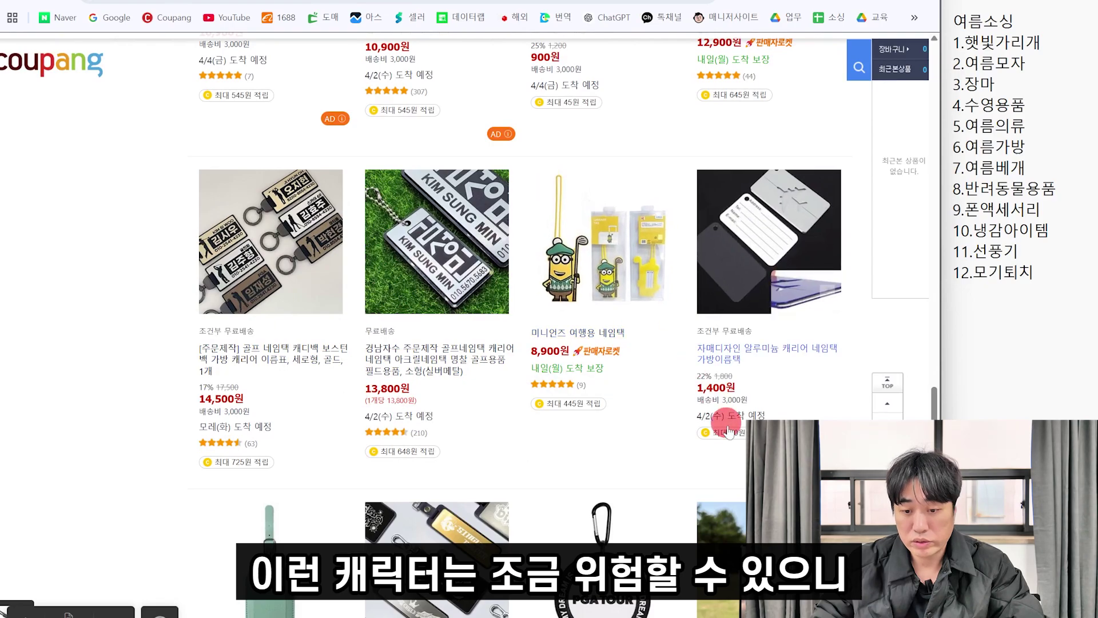
scroll(629, 383, down, 5)
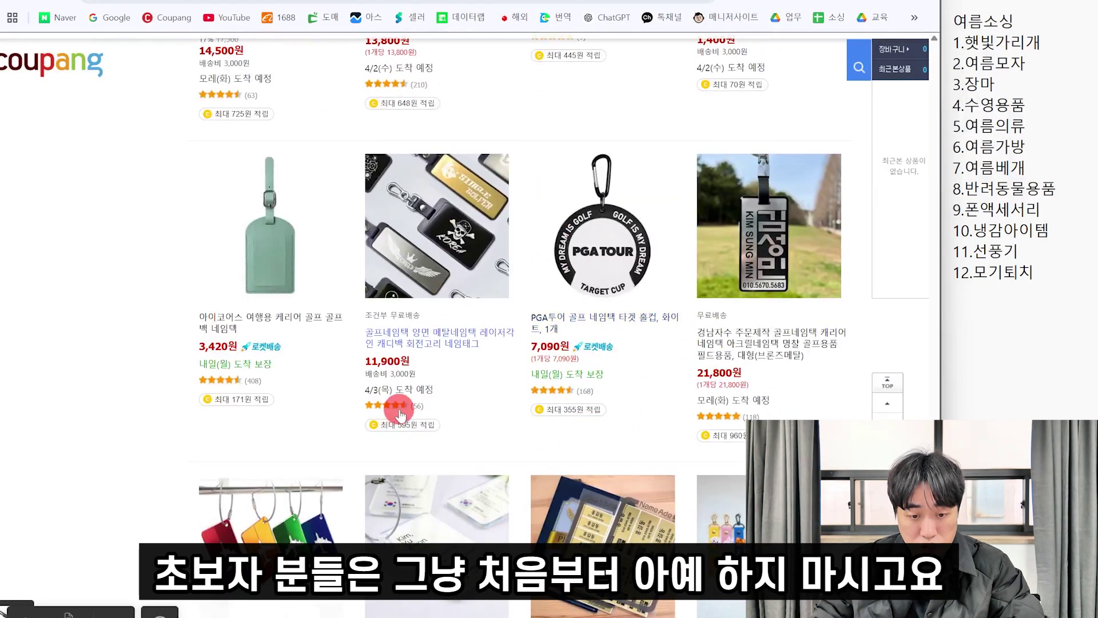
scroll(417, 417, down, 4)
scroll(400, 331, down, 6)
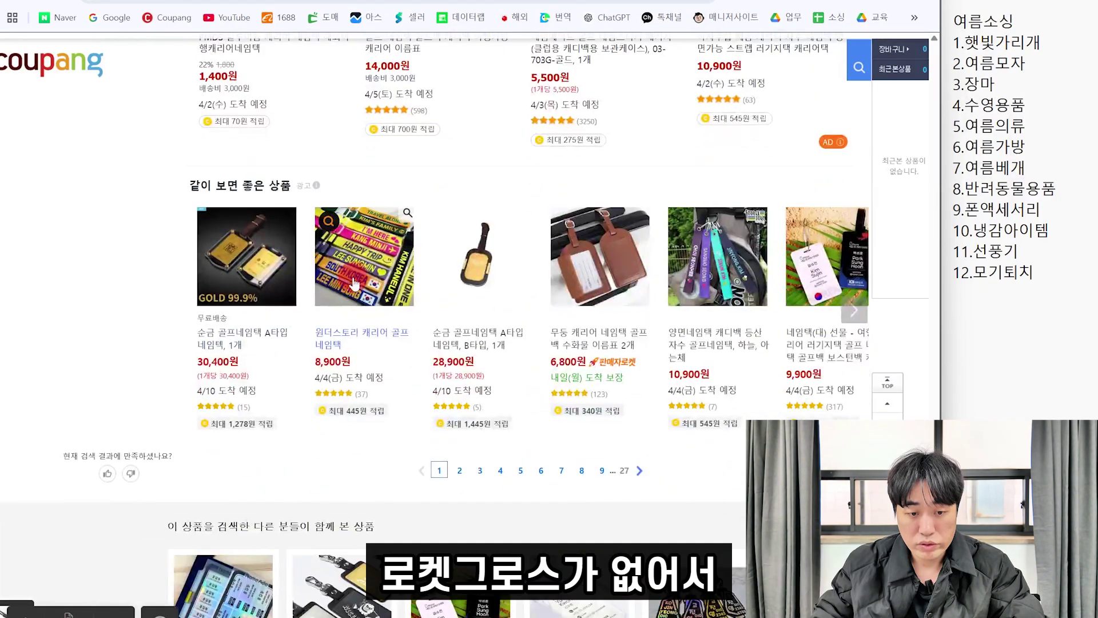
scroll(515, 286, up, 6)
scroll(686, 240, down, 2)
scroll(707, 231, down, 6)
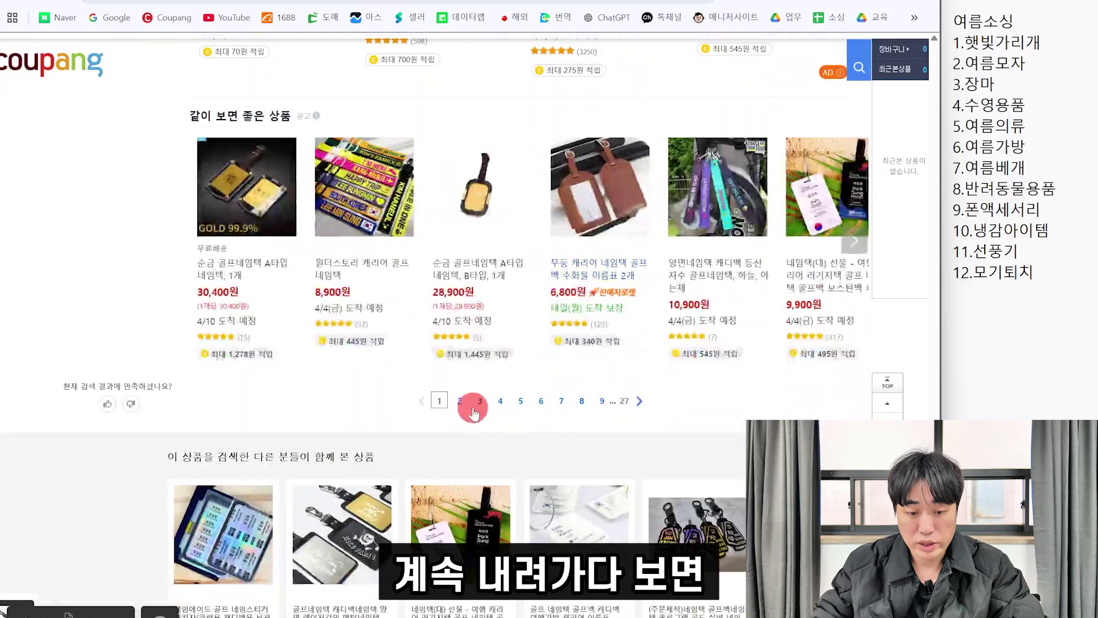
- Open page 2 of the 골프네임택 results and look for 판매자로켓 name tags and their selling prices
click(465, 404)
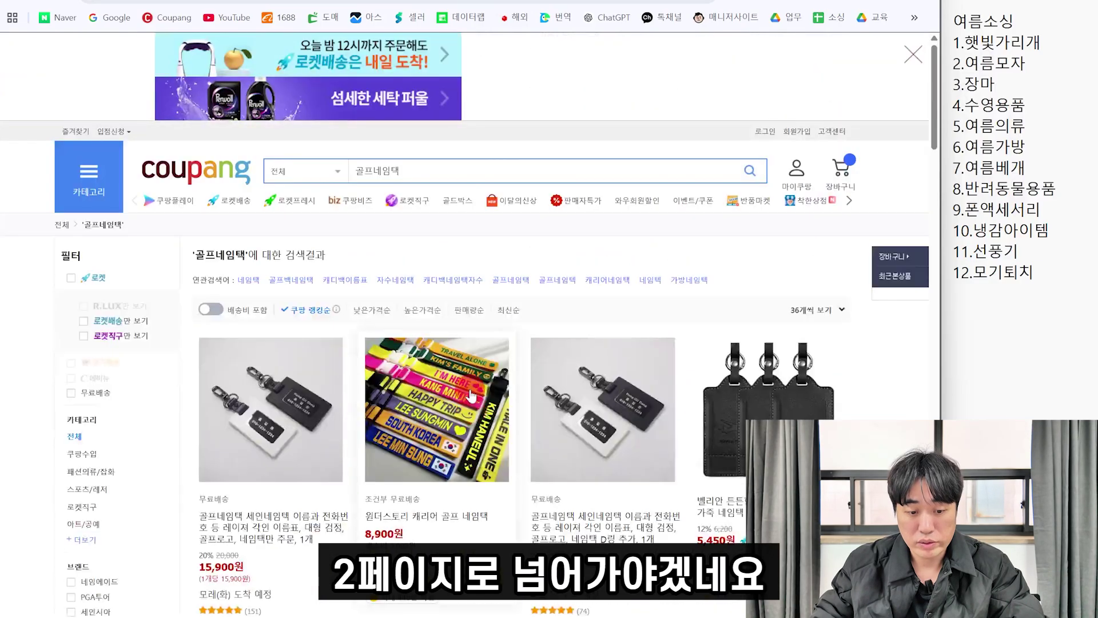
scroll(461, 399, down, 5)
scroll(459, 398, down, 1)
scroll(534, 206, up, 1)
scroll(686, 217, down, 5)
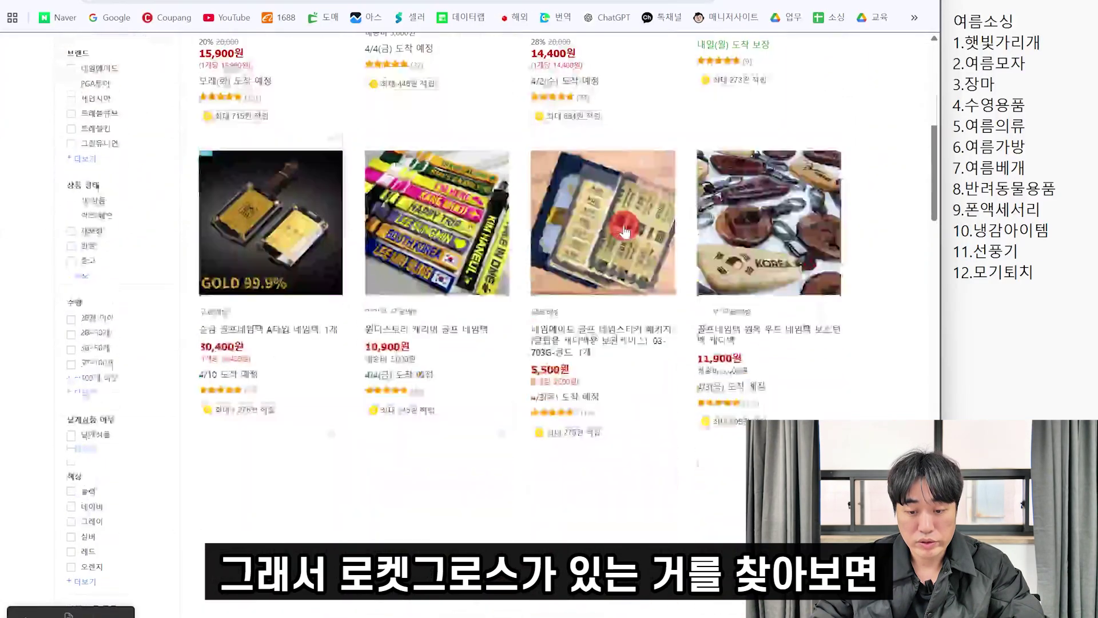
scroll(605, 313, down, 5)
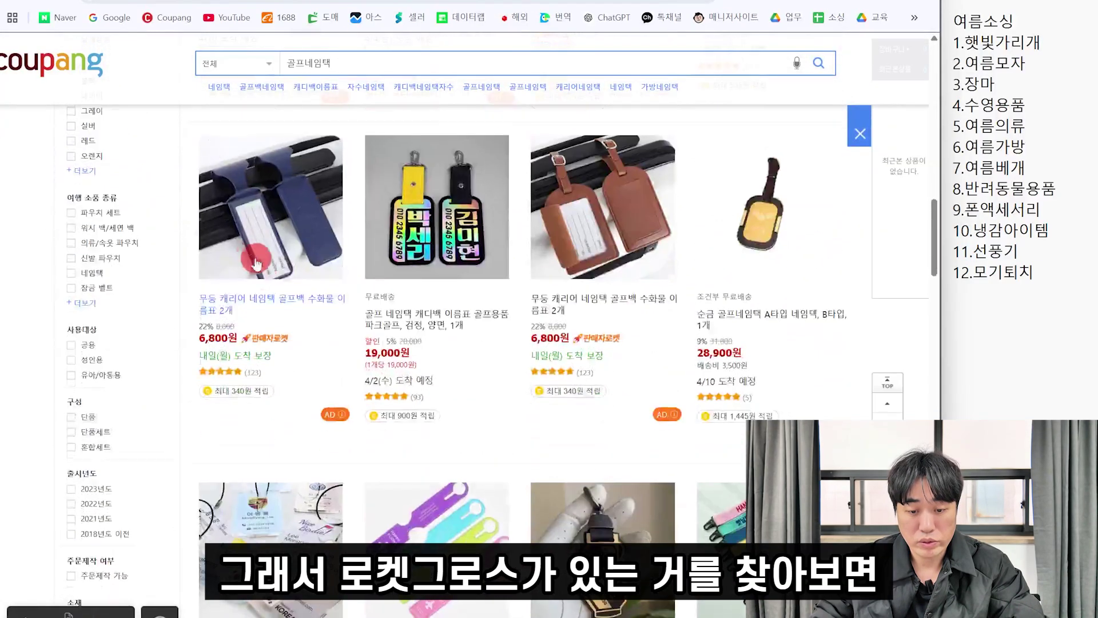
scroll(333, 269, down, 5)
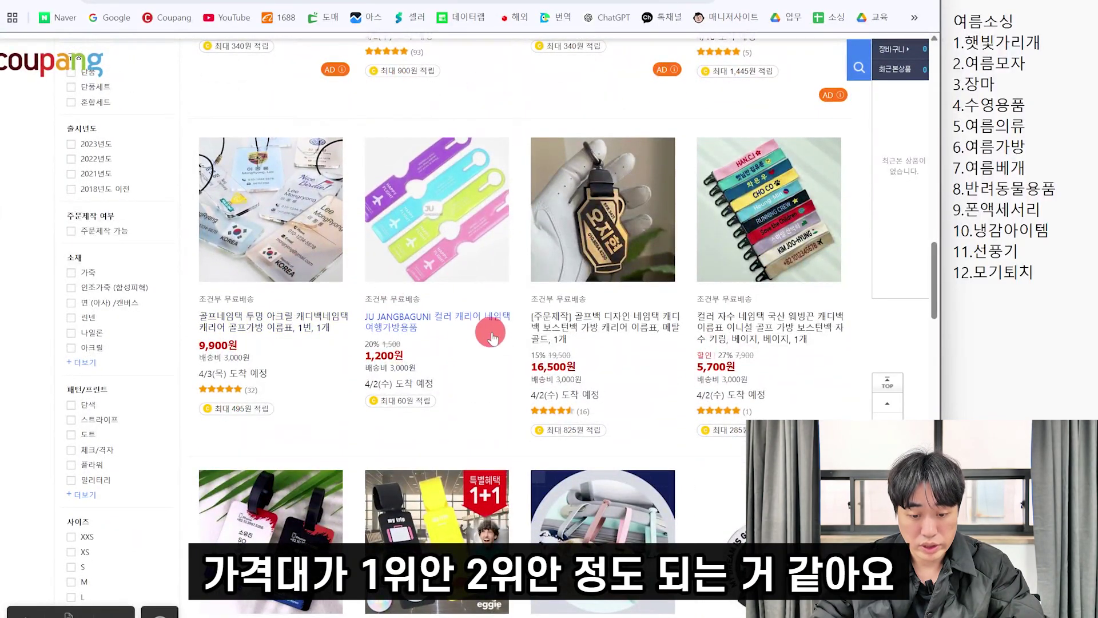
scroll(515, 320, down, 6)
scroll(785, 314, down, 6)
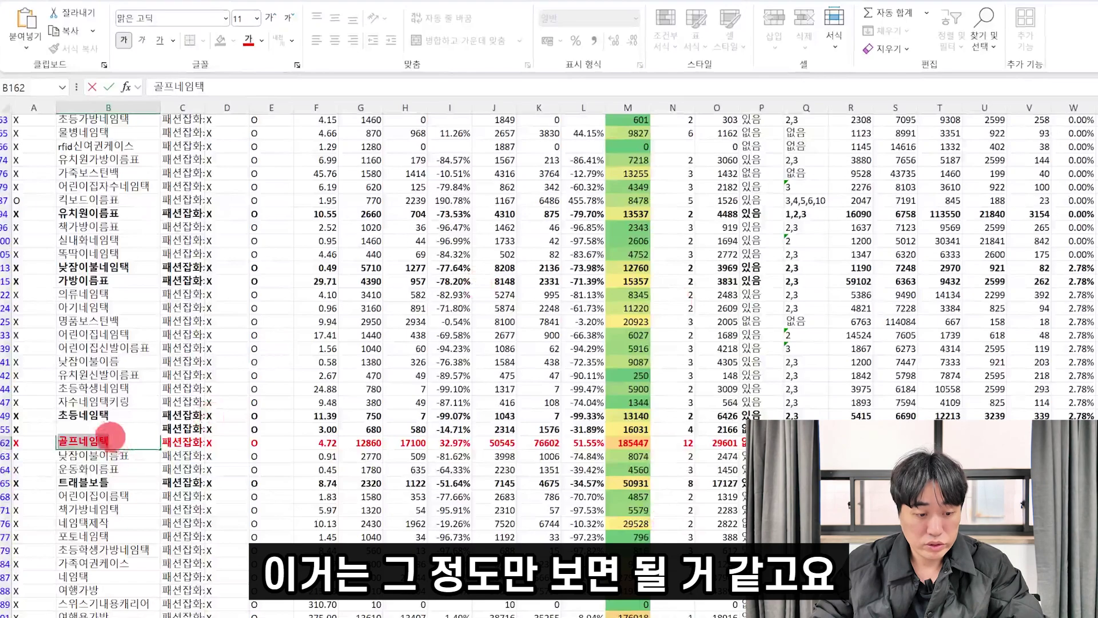
- Look in the keyword spreadsheet for keywords with higher search volume and look up 이름자수 on Coupang
click(207, 399)
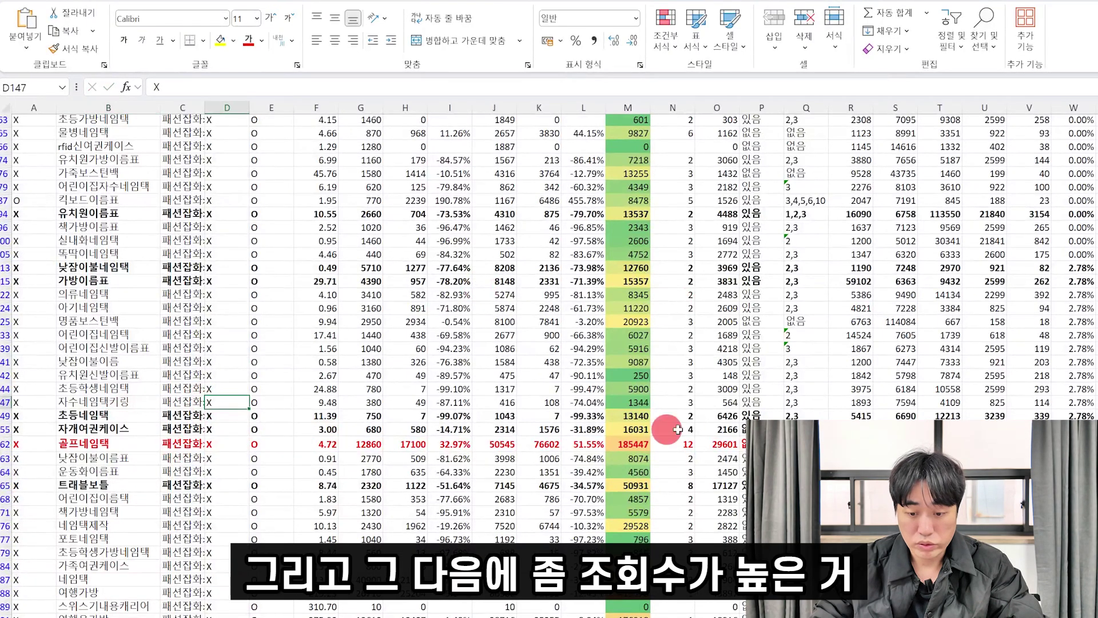
click(641, 321)
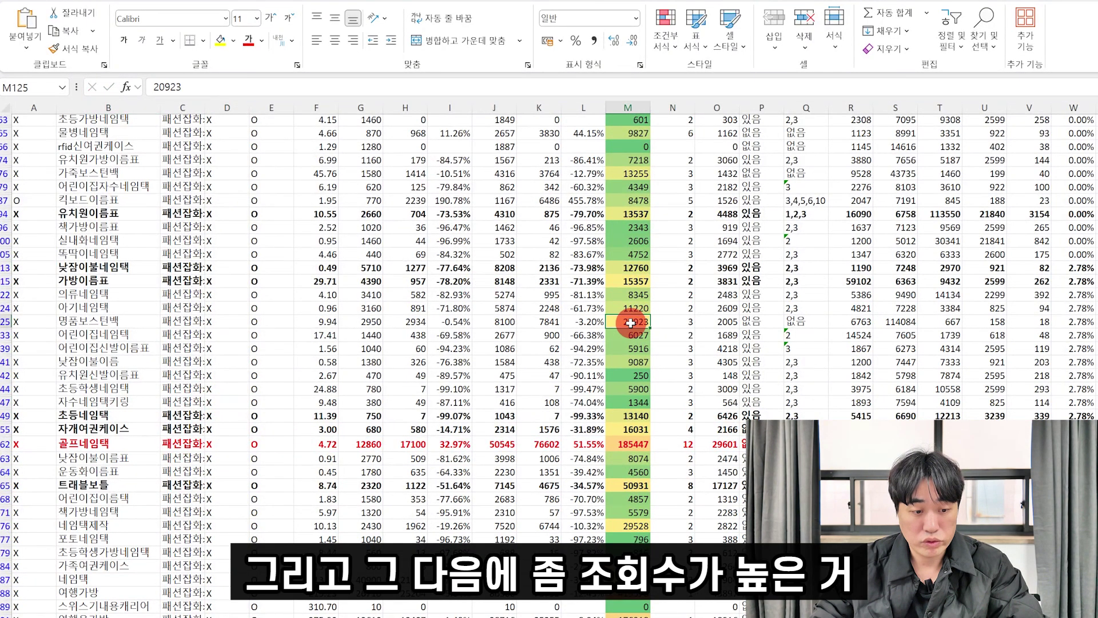
scroll(630, 322, down, 6)
click(627, 504)
double_click(105, 376)
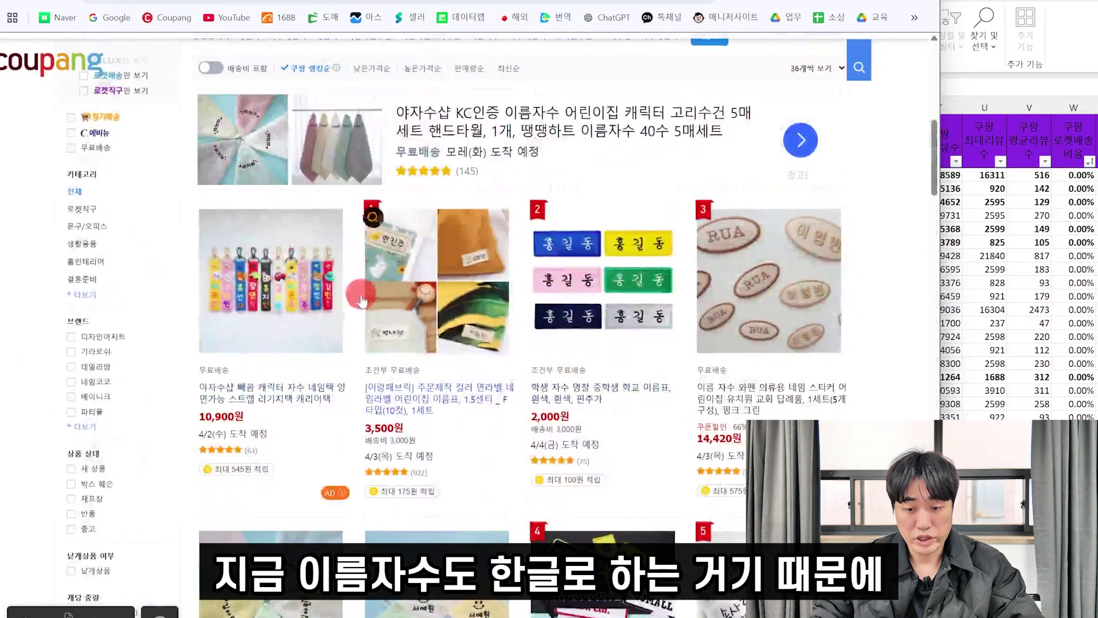
- Examine the 이름자수 listings for custom Korean lettering, delivery types and review numbers
scroll(360, 297, up, 4)
scroll(360, 297, down, 6)
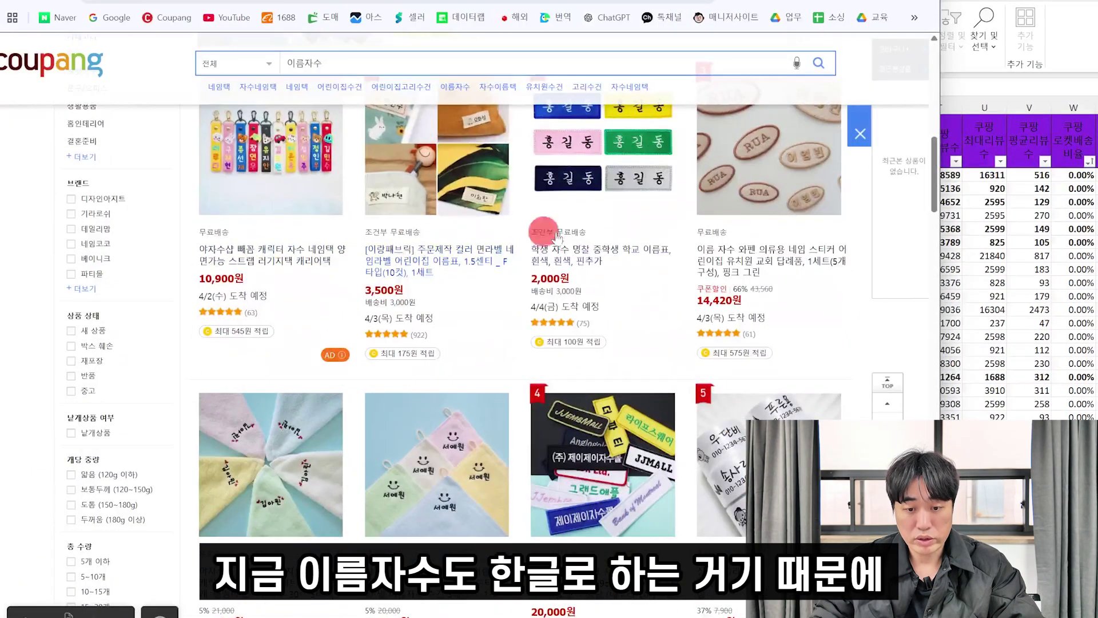
scroll(786, 314, down, 7)
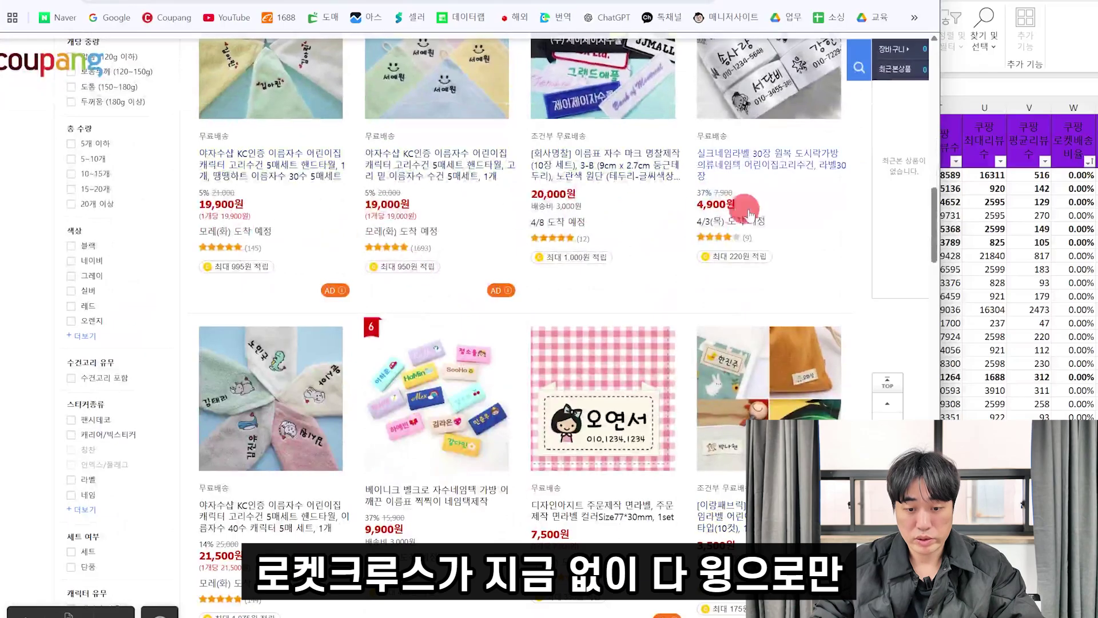
scroll(312, 426, down, 7)
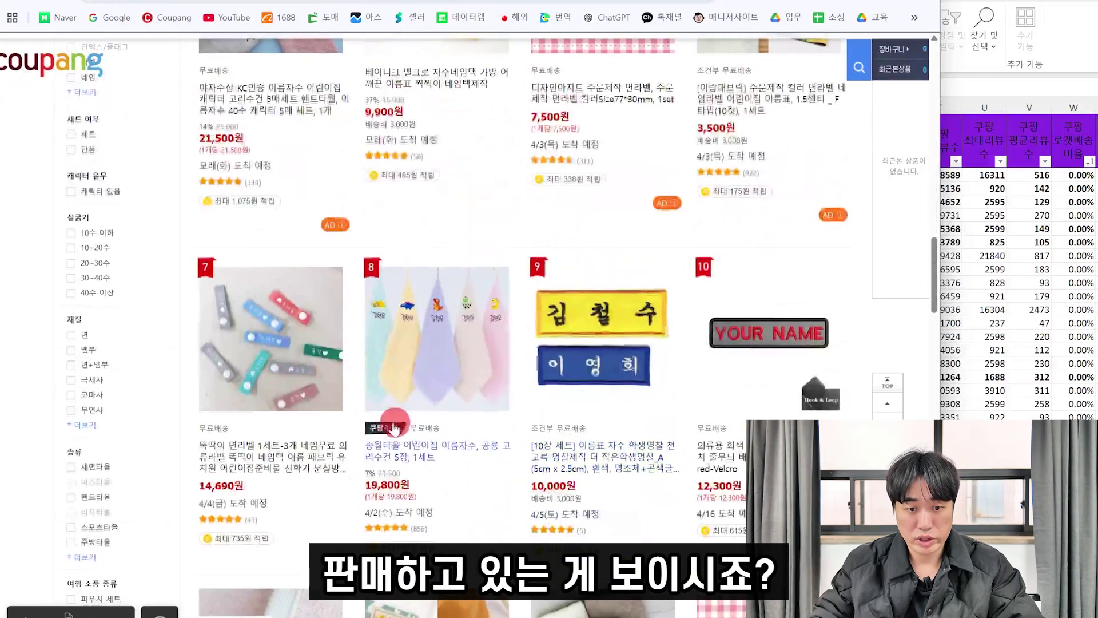
scroll(295, 411, down, 10)
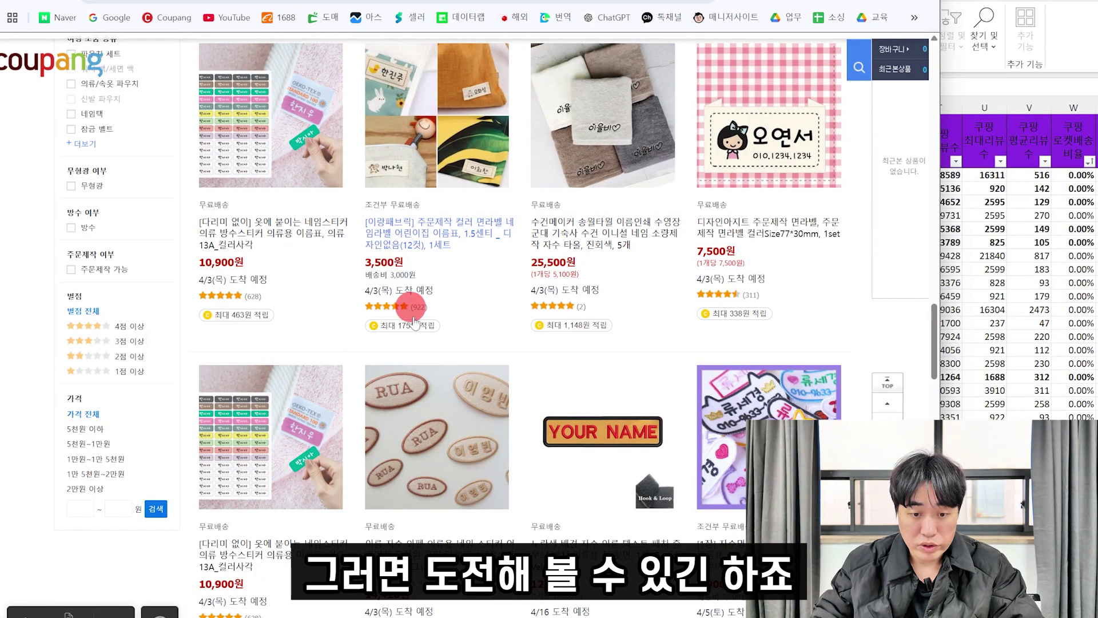
- Look up 트래블보틀 on Coupang and review its SellerLife statistics and the product listings
scroll(404, 314, down, 5)
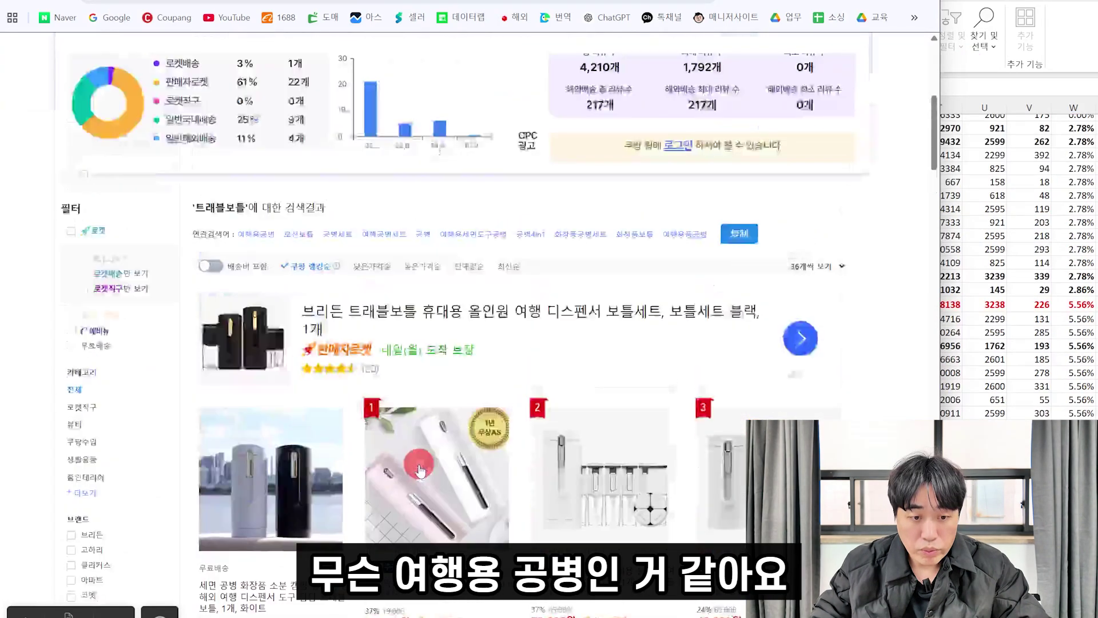
click(417, 474)
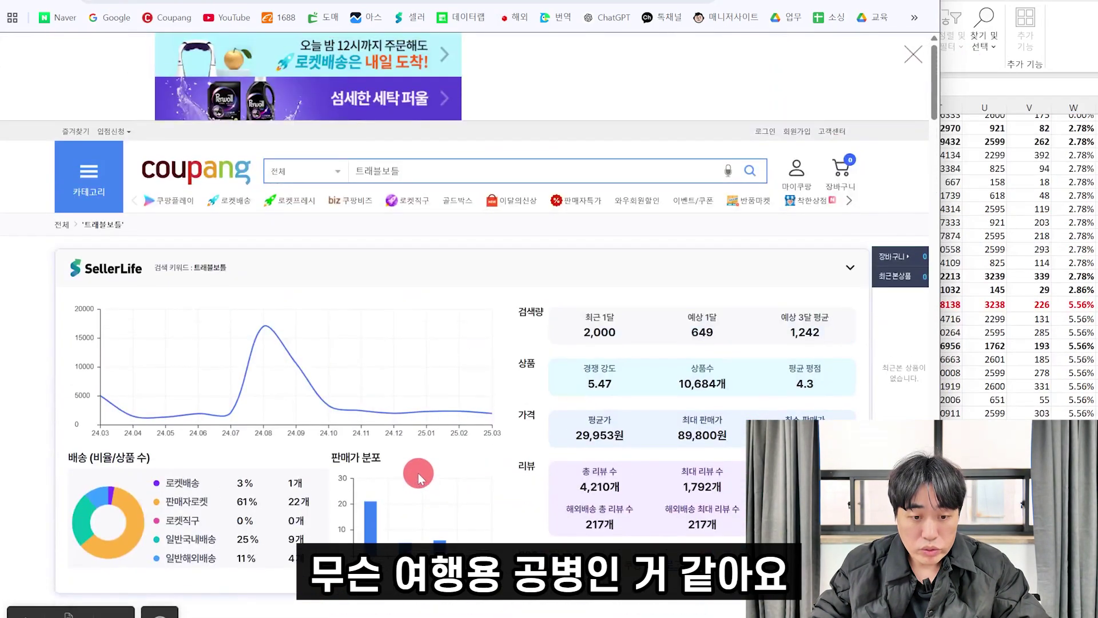
scroll(418, 472, down, 10)
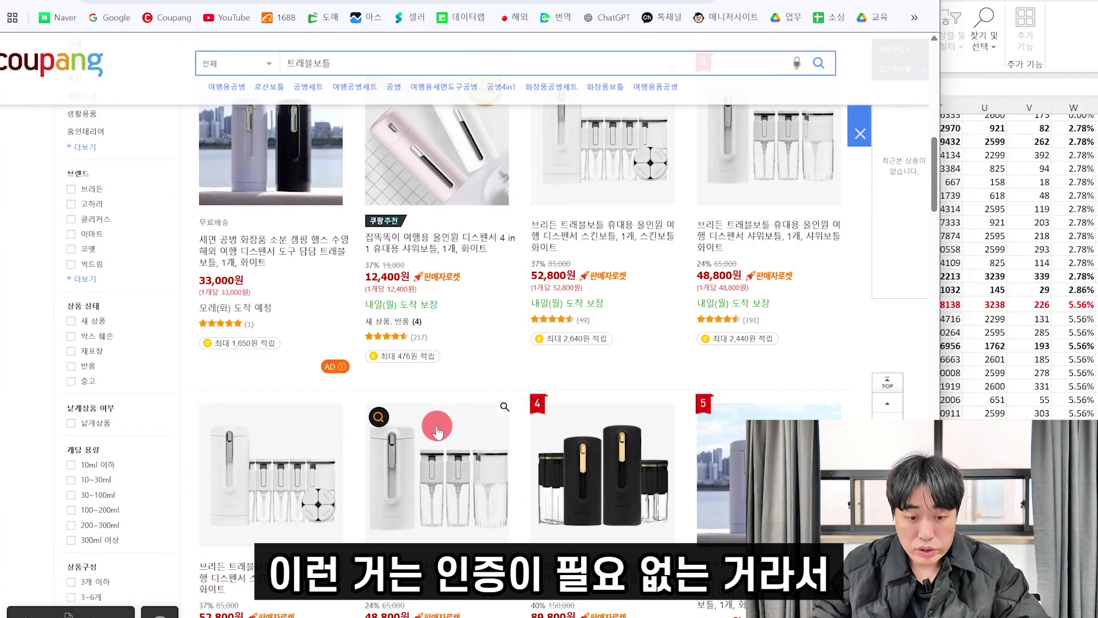
scroll(479, 350, up, 5)
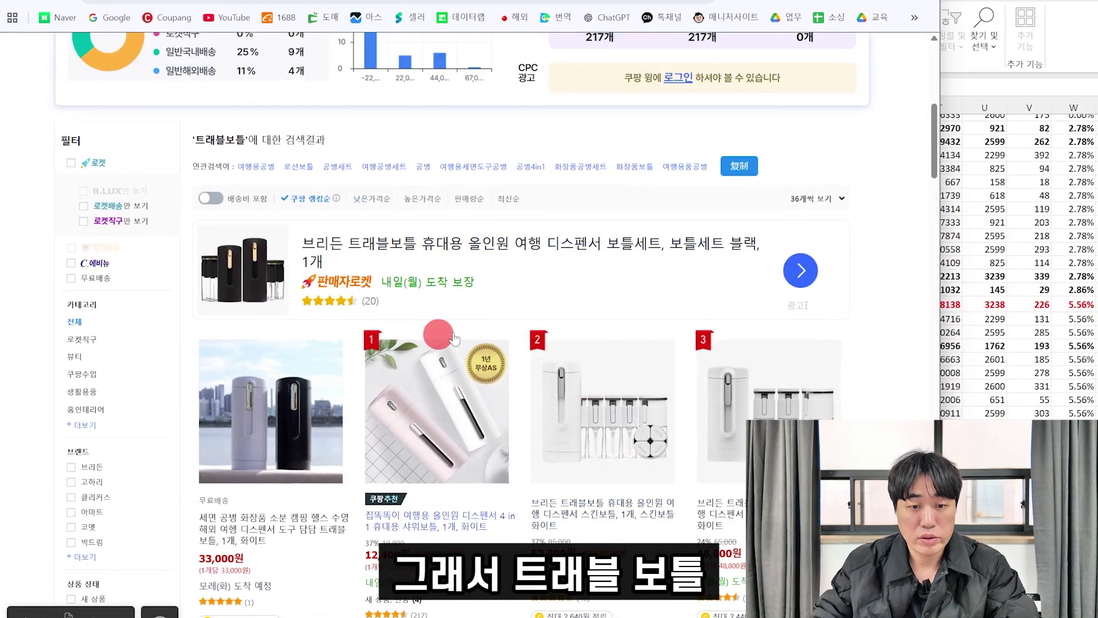
scroll(595, 58, down, 5)
- Mark the whole 트래블보틀 row in red in the keyword spreadsheet and check its 쿠팡 로켓배송비율 value
key(alt+Tab)
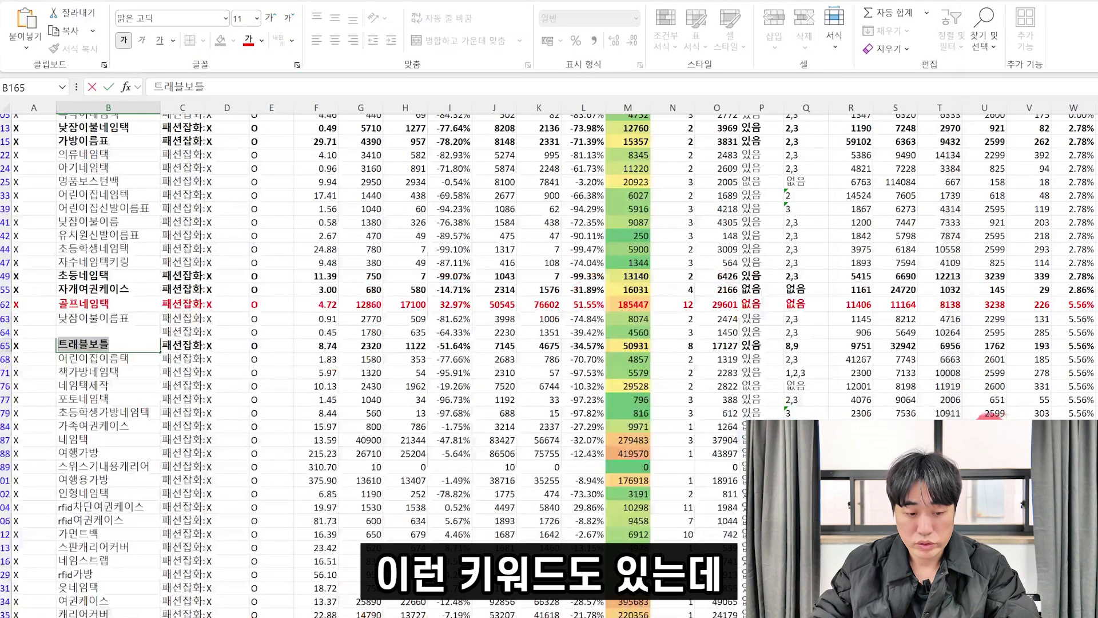
click(239, 387)
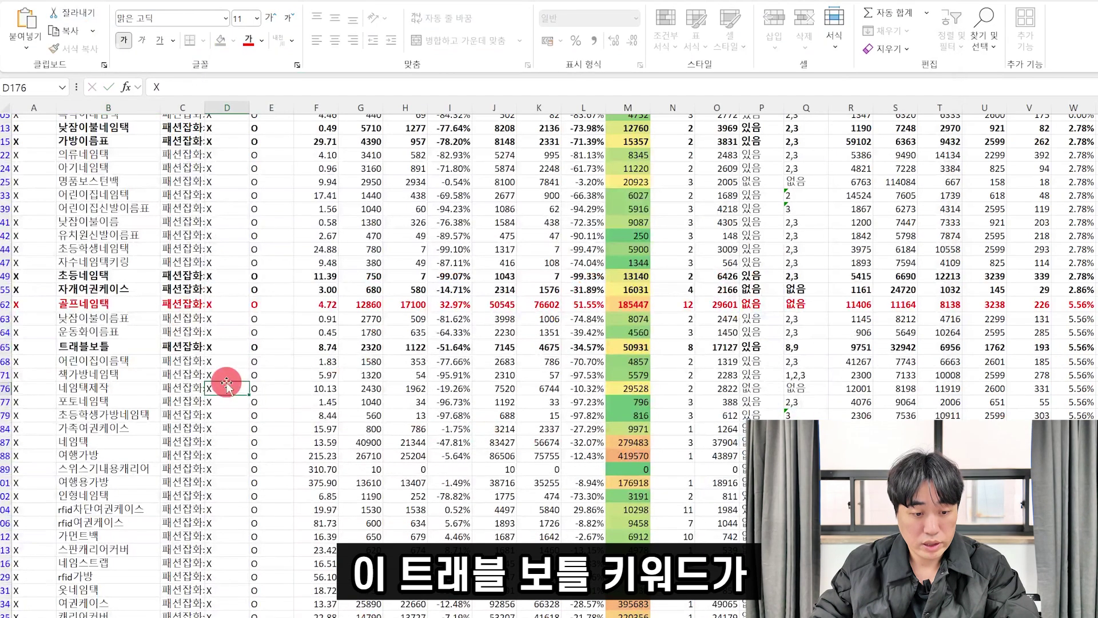
click(5, 347)
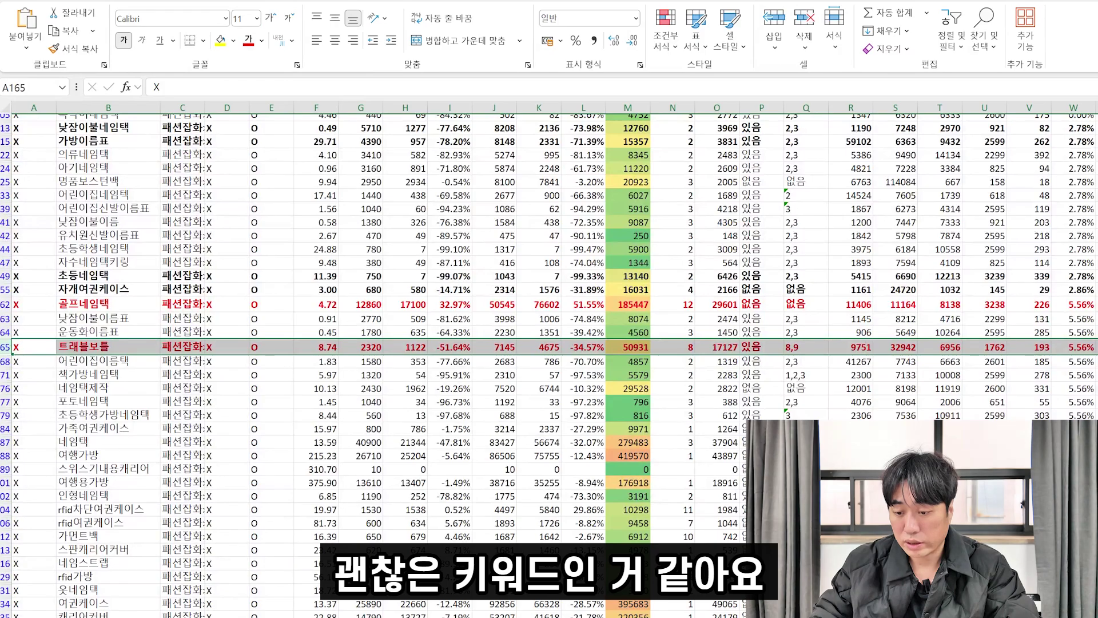
scroll(919, 368, right, 6)
click(870, 348)
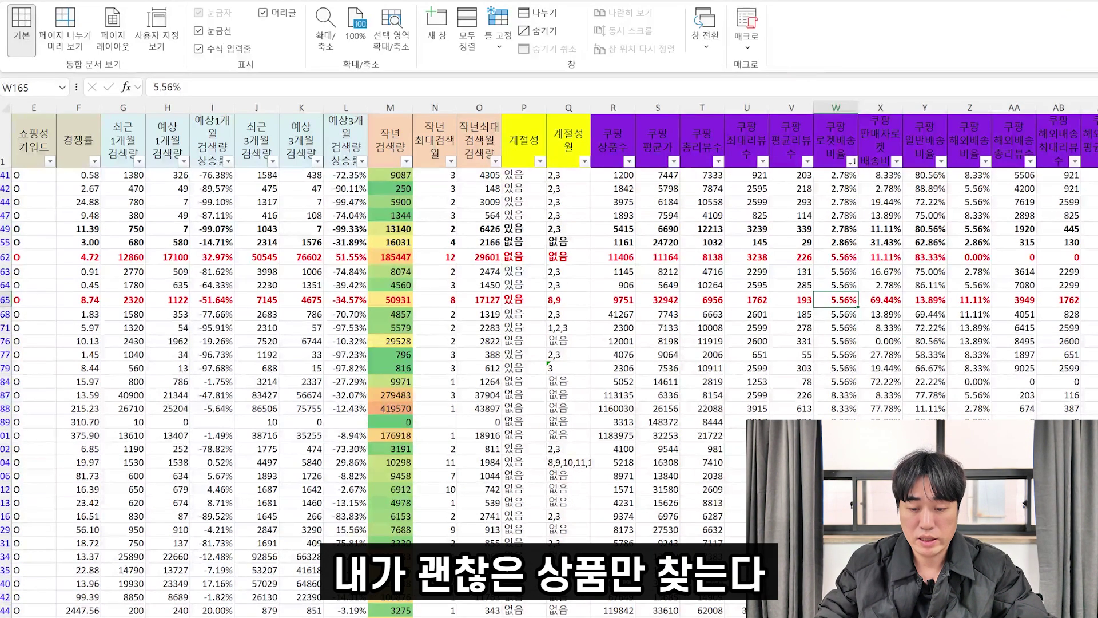
- Go from the 트래블보틀 keyword back to its Coupang results and check the top-ranked products' prices and reviews
scroll(549, 343, left, 2)
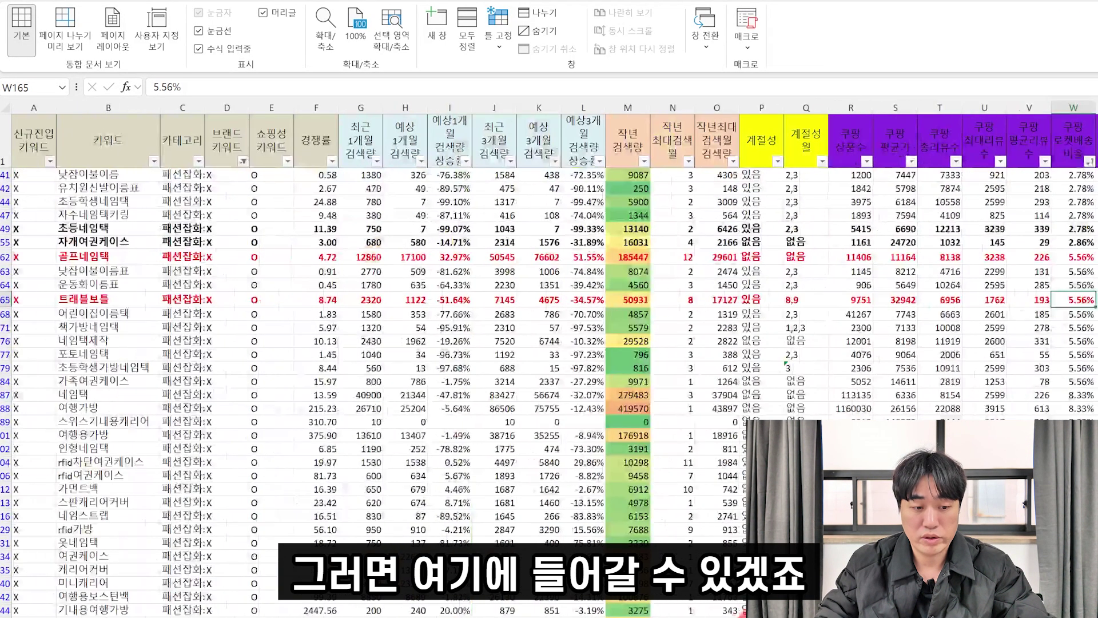
click(115, 291)
key(F2)
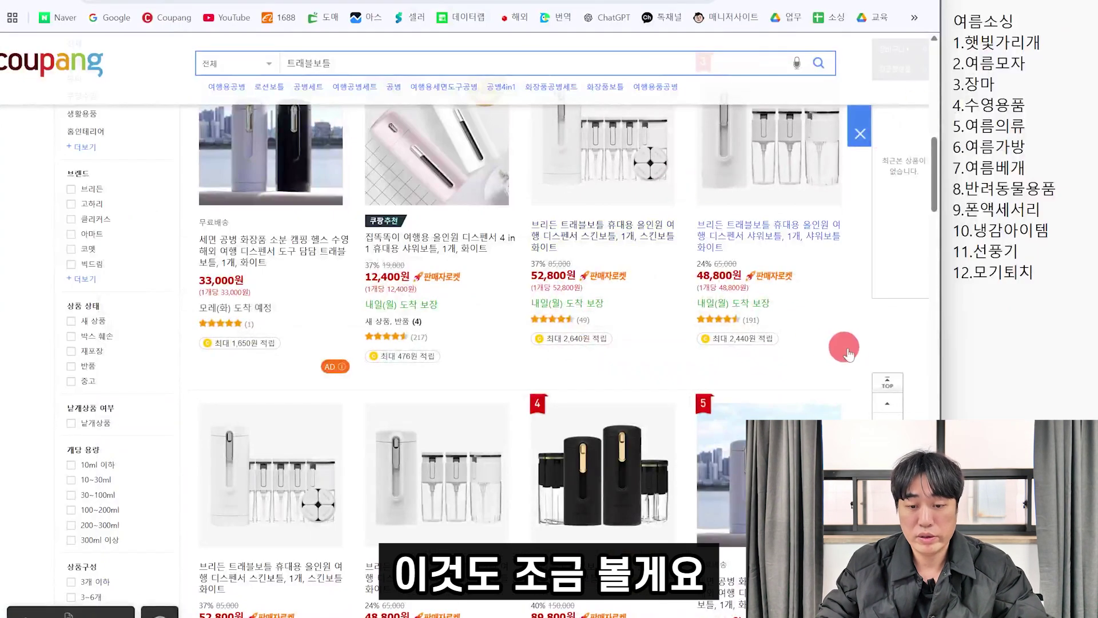
scroll(845, 351, up, 5)
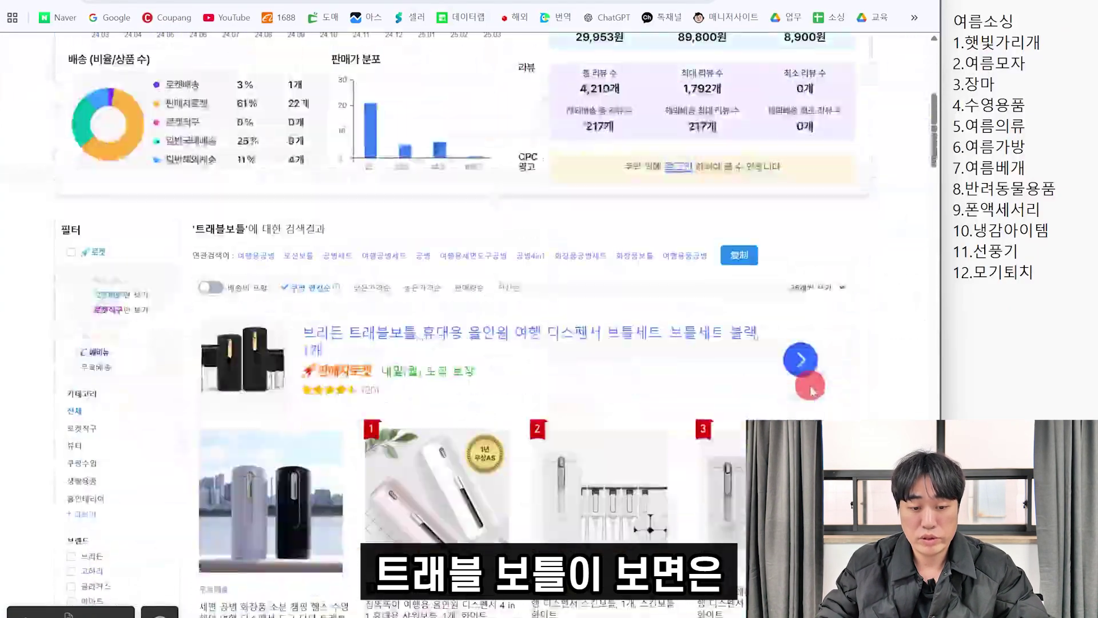
scroll(811, 390, down, 6)
scroll(637, 407, up, 2)
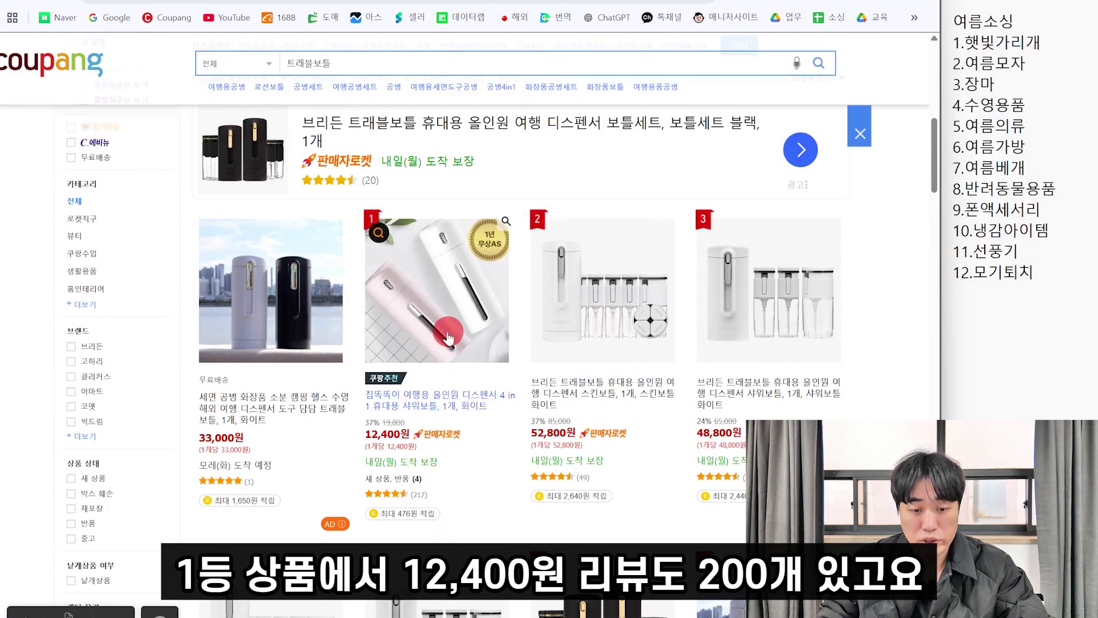
- Search 1688 by image for the 집똑똑이 4 in 1 travel dispenser and sort the matches by orders (订单)
click(378, 232)
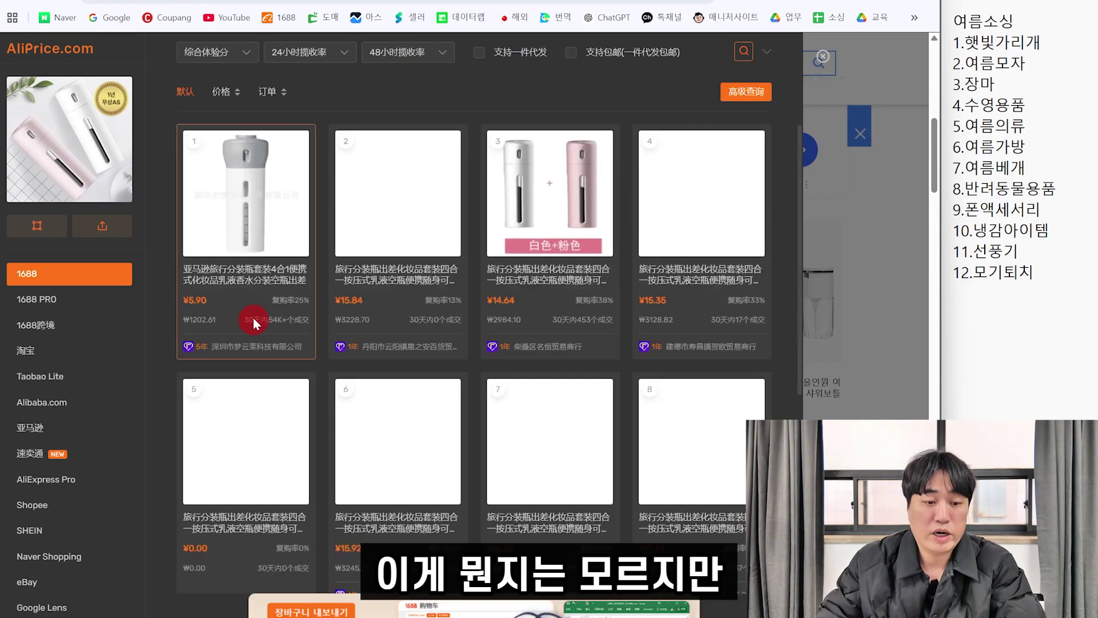
click(267, 92)
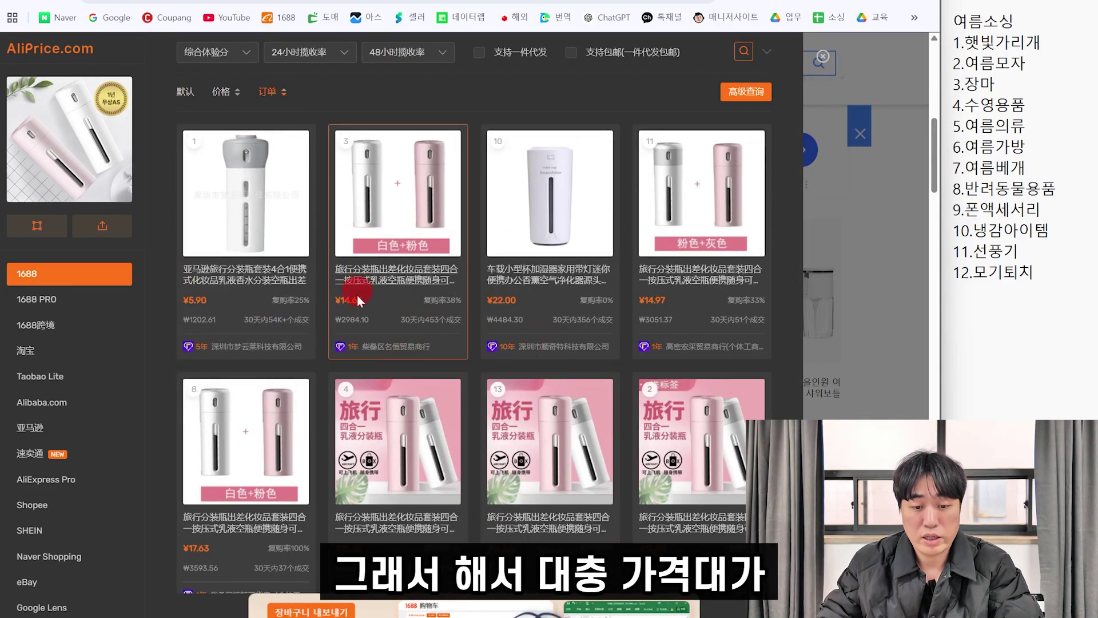
- Open the second match, a white-and-pink travel bottle, on 1688 and check its seller's details and option prices
mouse_move(413, 245)
click(396, 322)
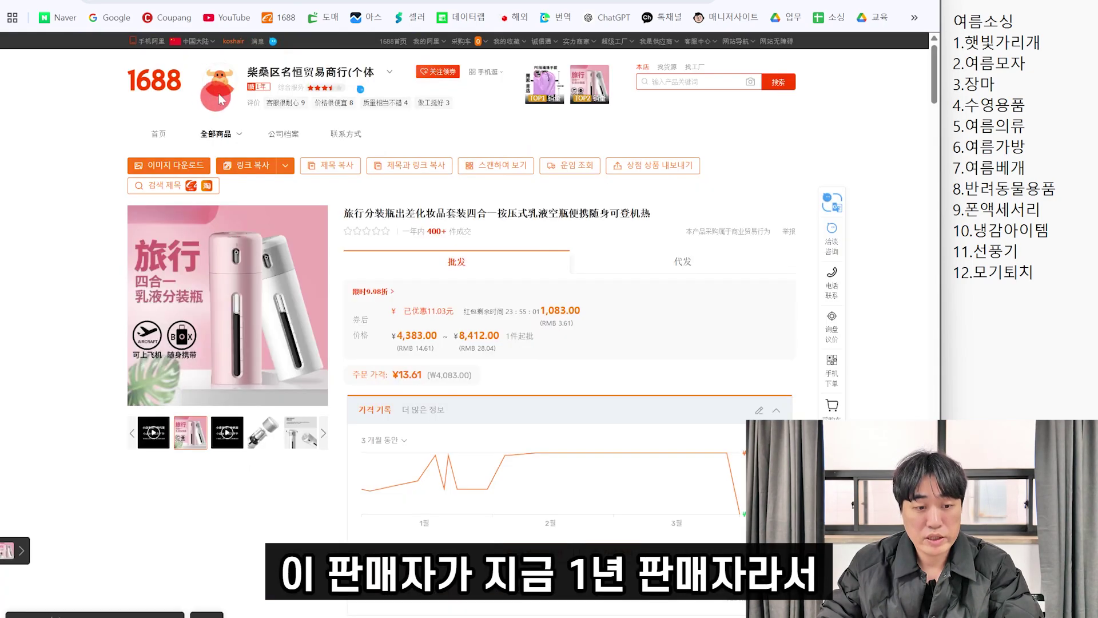
mouse_move(258, 99)
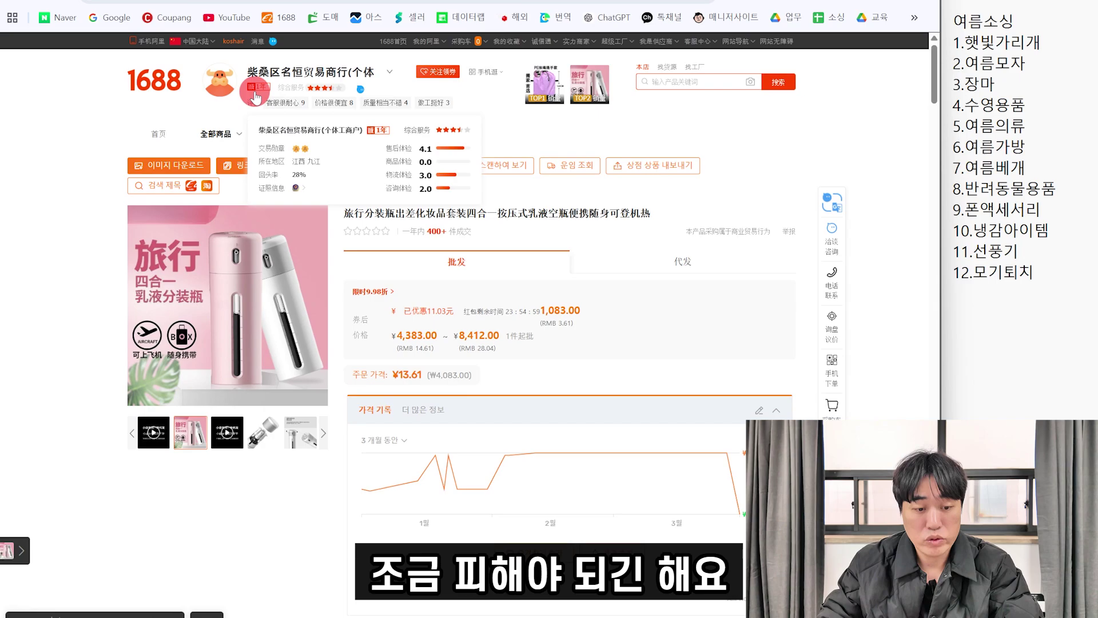
scroll(549, 326, down, 8)
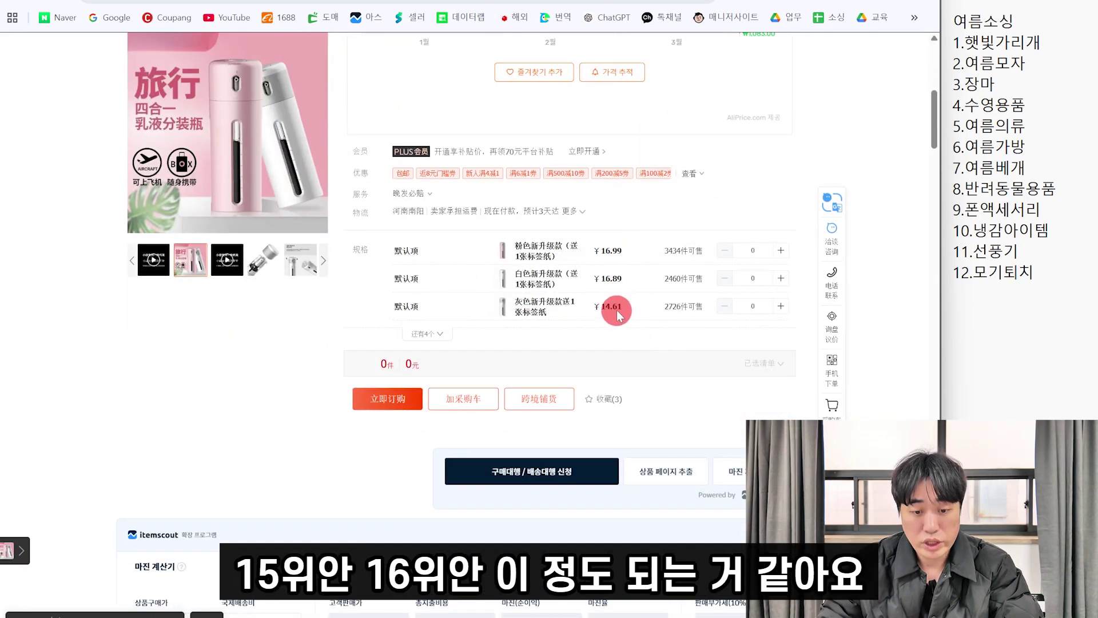
- Translate the travel bottle's 1688 page into Korean and examine its product description images to see how the dispenser works
right_click(873, 145)
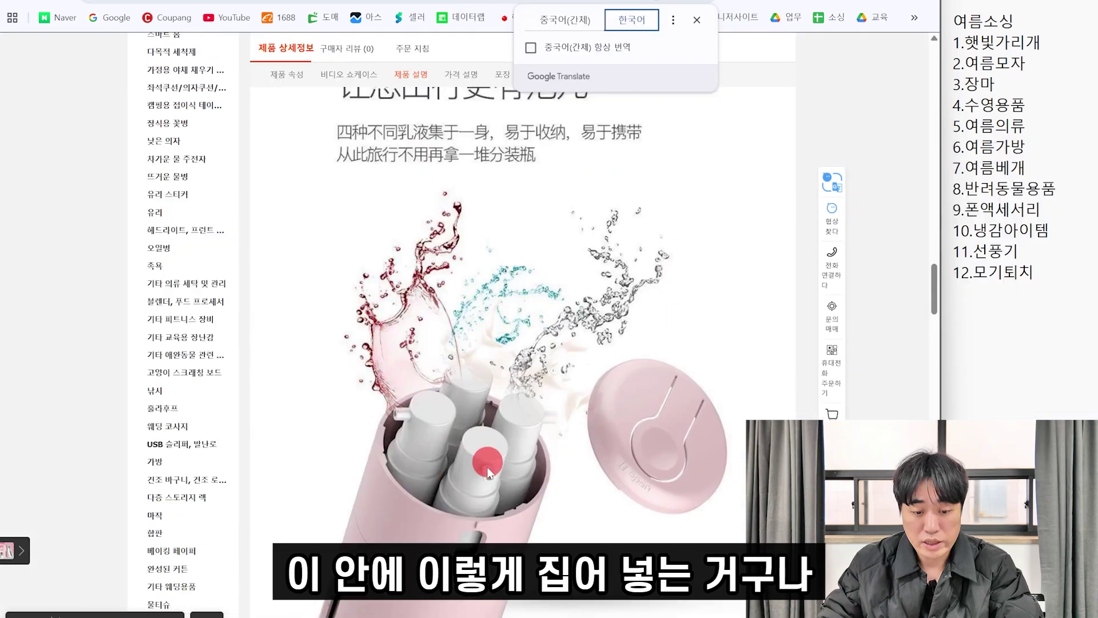
scroll(495, 462, down, 11)
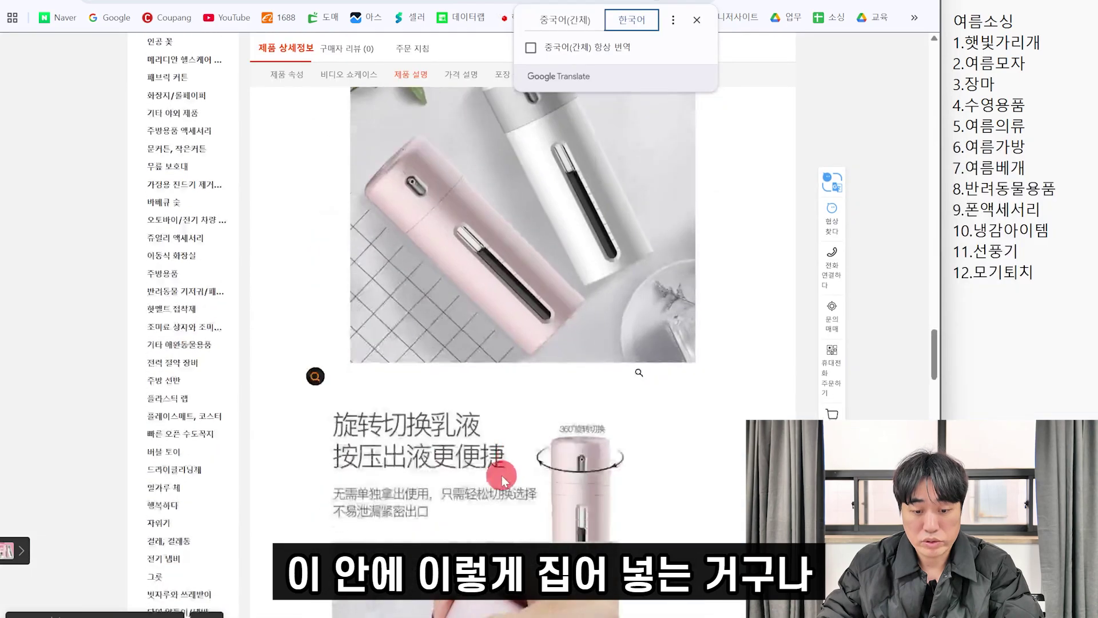
scroll(507, 459, down, 14)
scroll(468, 227, up, 6)
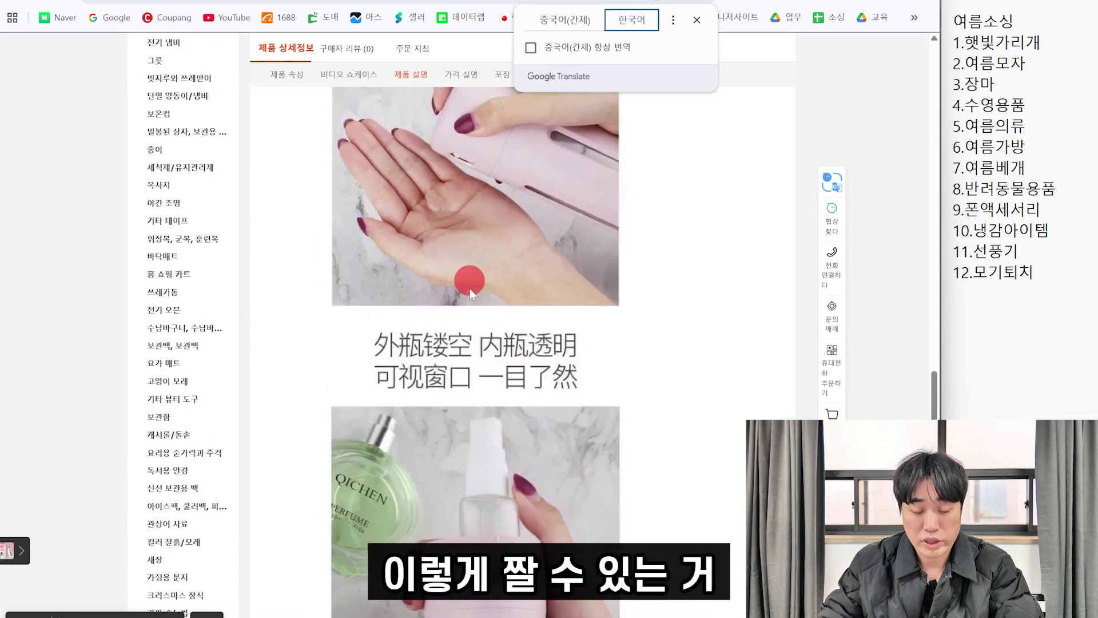
scroll(469, 288, down, 20)
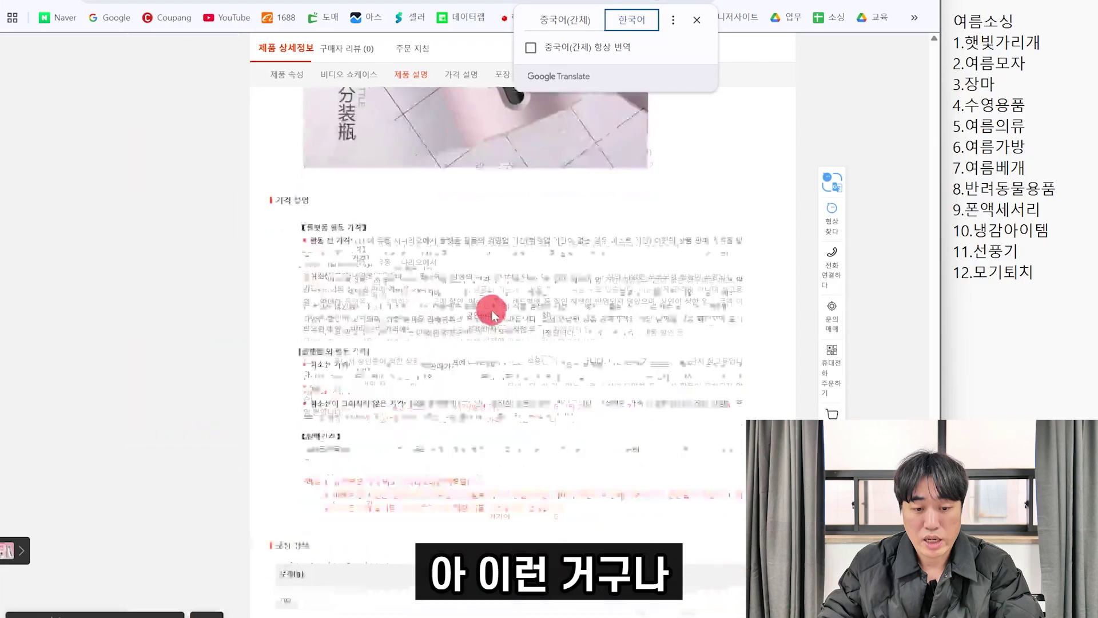
scroll(492, 311, up, 15)
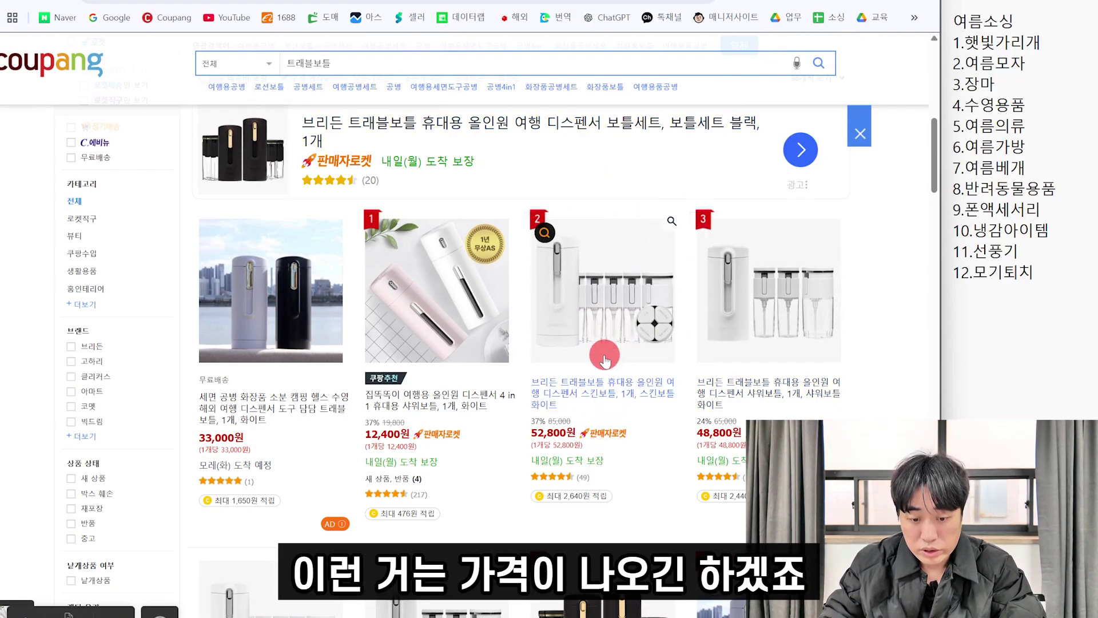
- Search 1688 by image for Coupang's 클리커스 90ml 4P silicone travel bottle set and check the matches' prices sorted by orders (订单)
scroll(584, 358, down, 7)
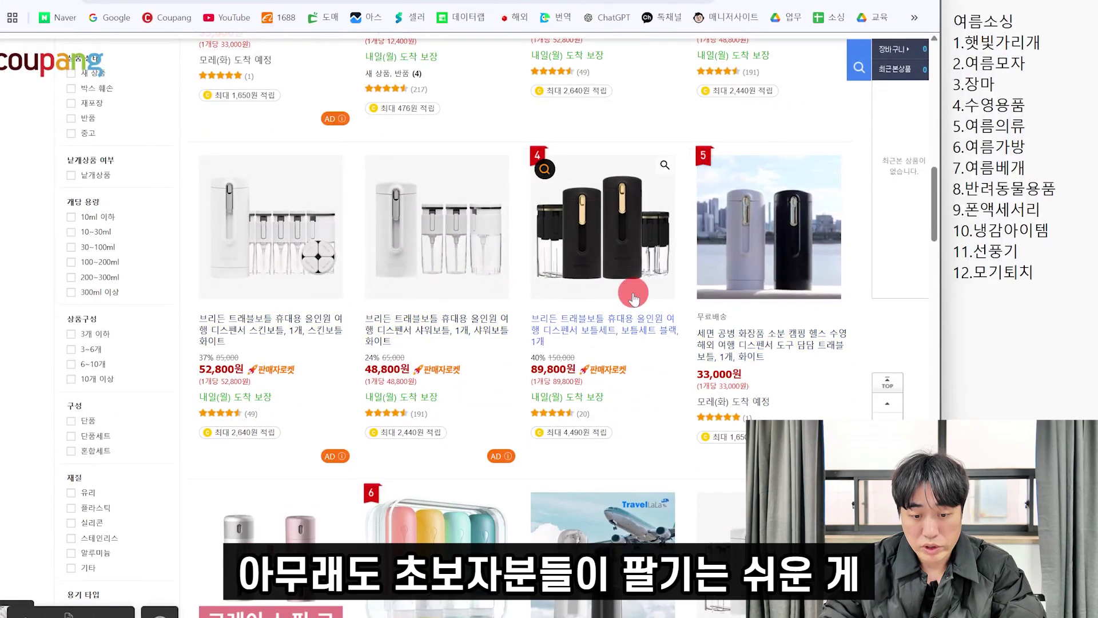
scroll(622, 309, down, 7)
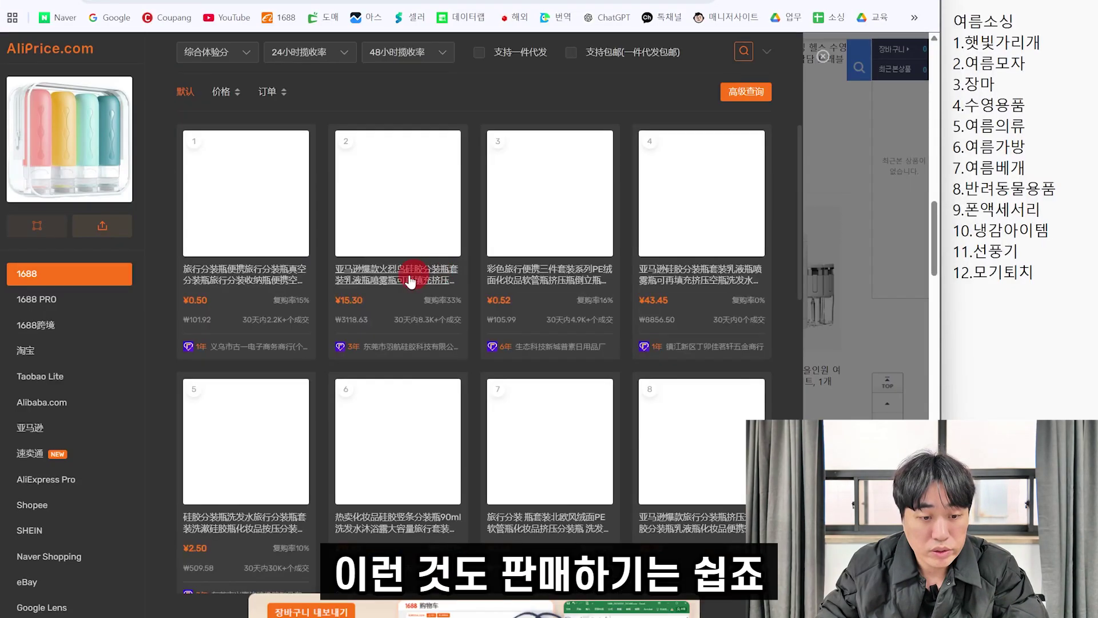
click(267, 92)
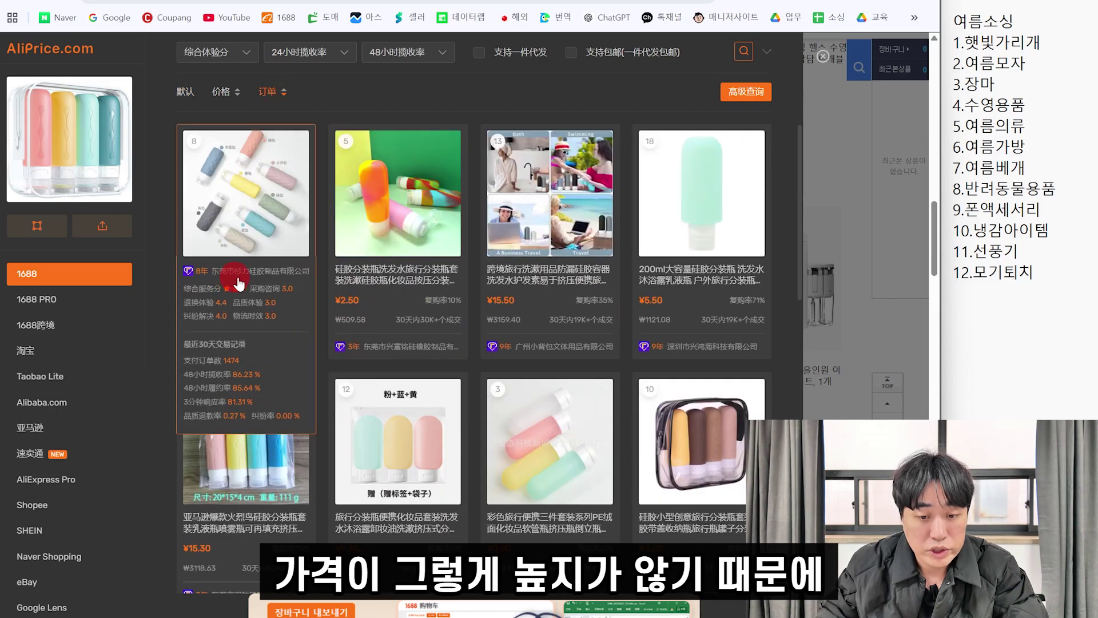
scroll(503, 297, down, 1)
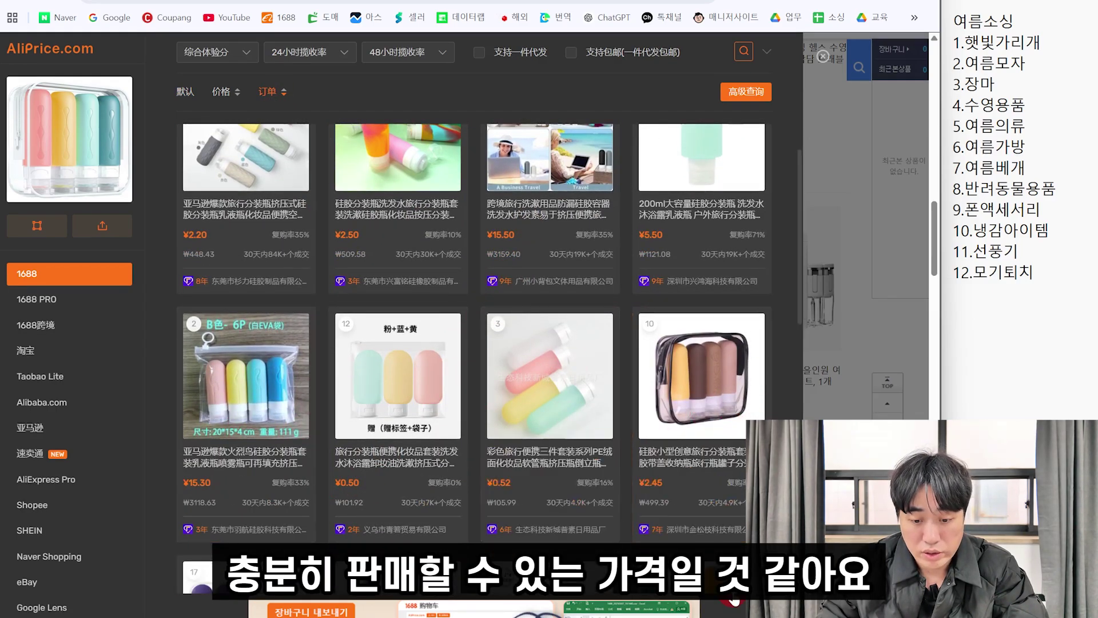
click(824, 60)
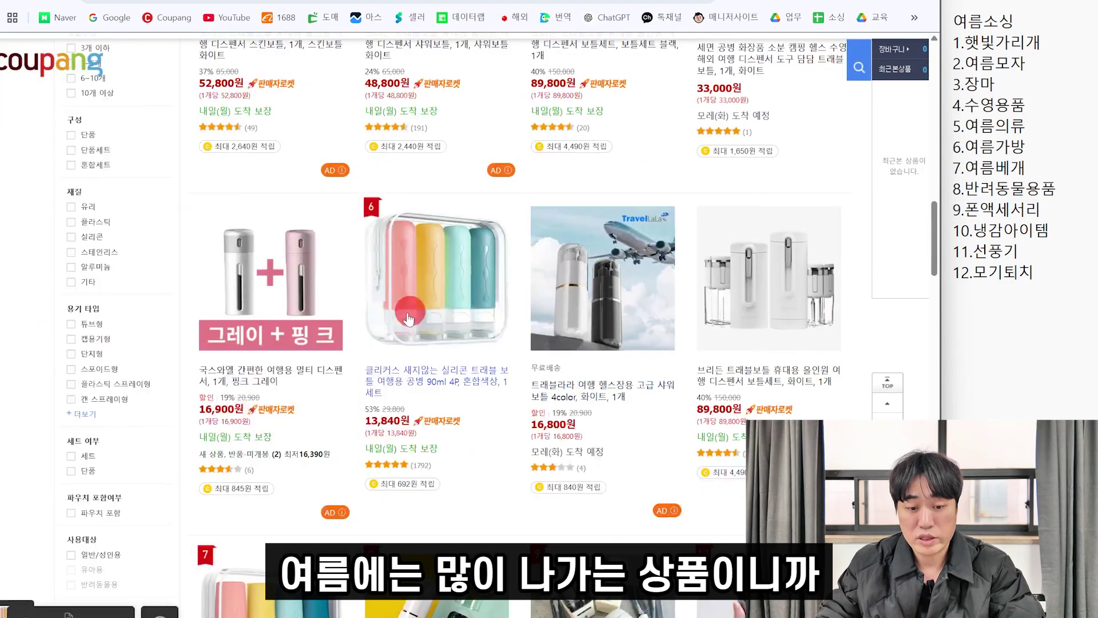
- Run the 1688 image search for the 클리커스 bottle set again and look through the matches in default order
click(457, 370)
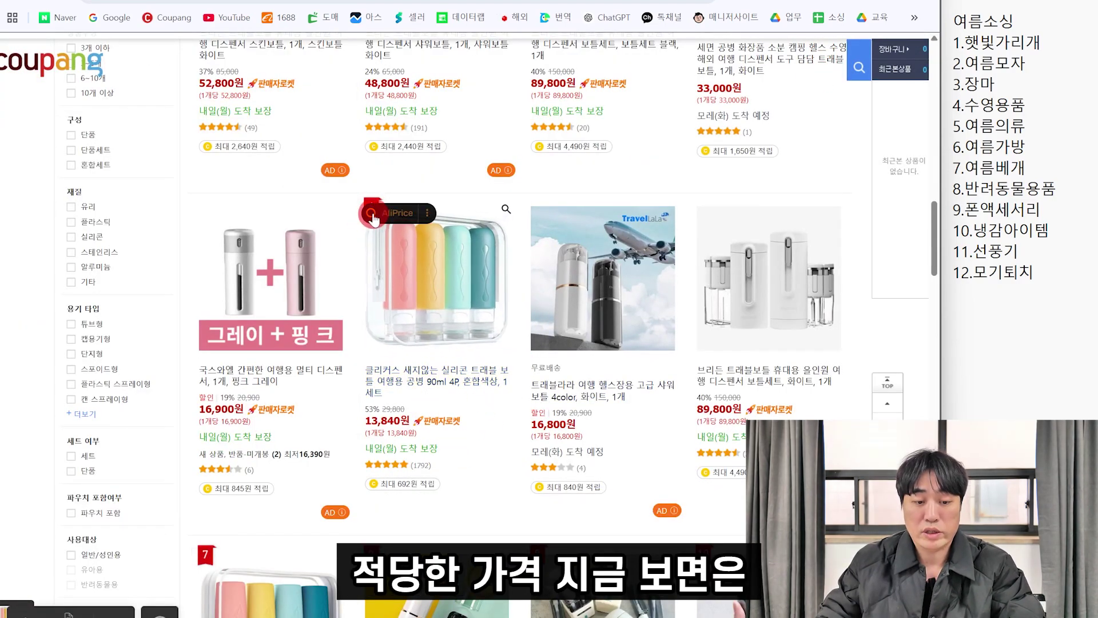
click(370, 223)
scroll(643, 451, down, 1)
scroll(606, 475, down, 5)
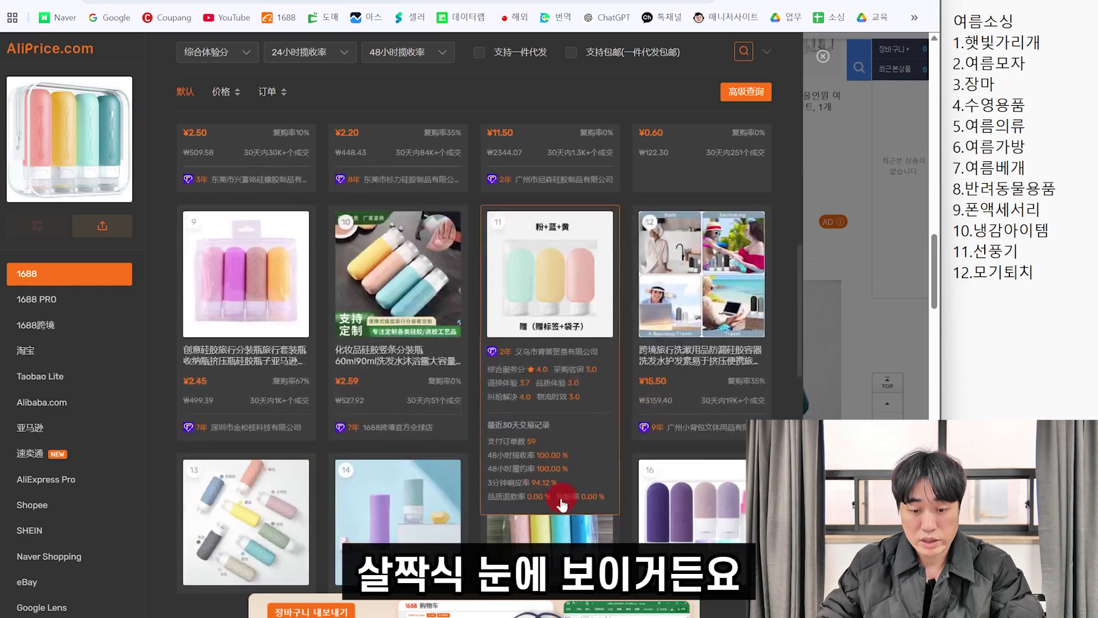
scroll(561, 489, up, 5)
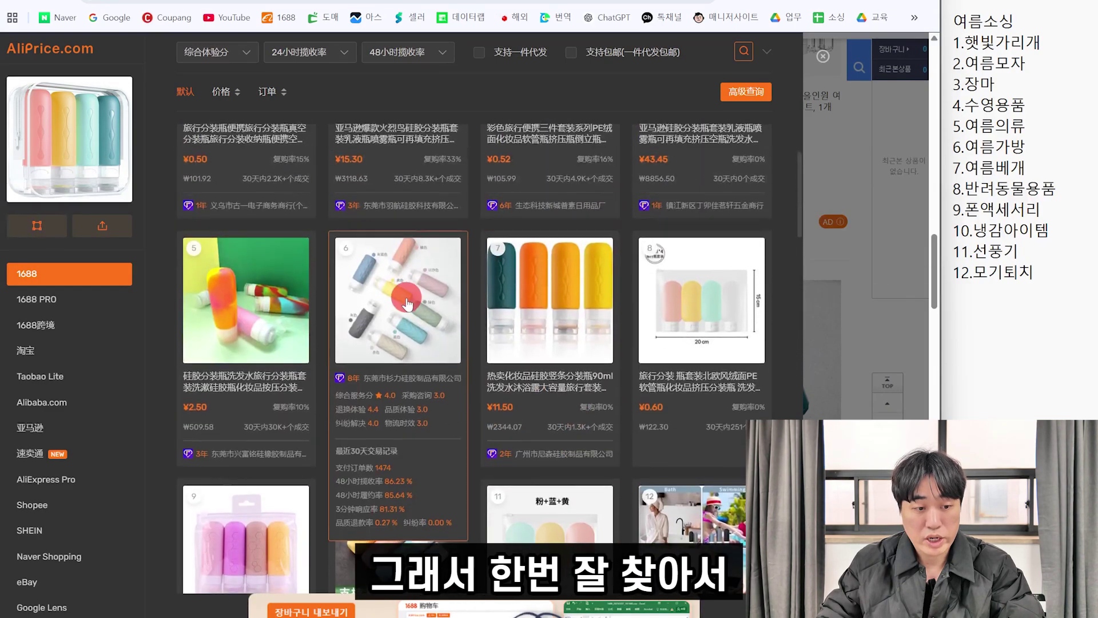
scroll(401, 294, up, 1)
click(823, 56)
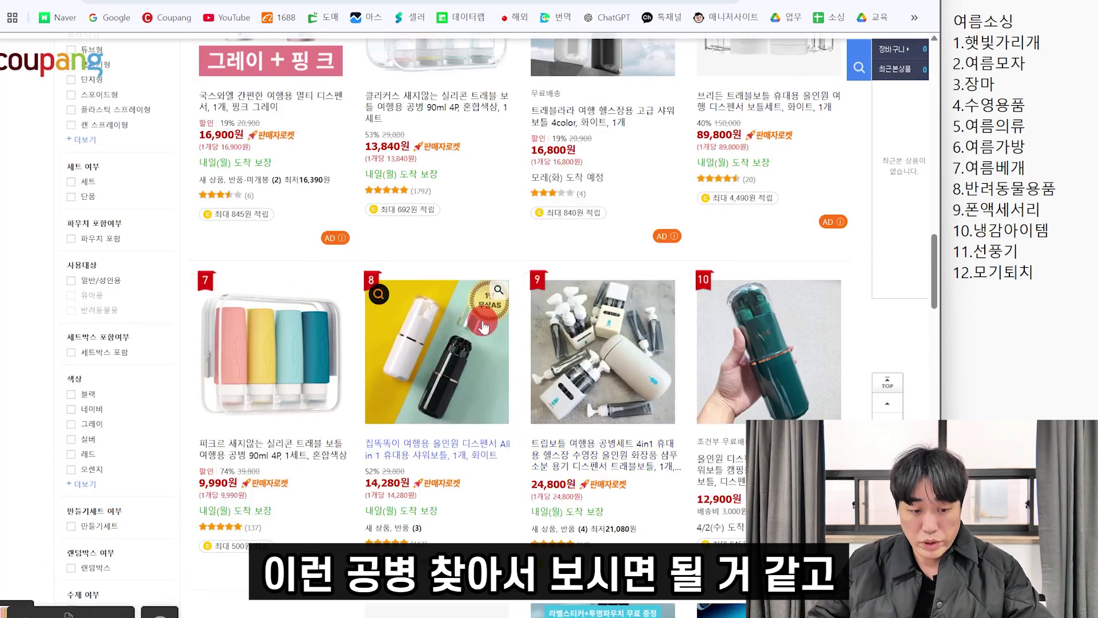
- Check the lower-ranked Coupang travel bottles and search 1688 by image for the 솔리드퓨어 100ml 4P silicone tube bottle set
scroll(395, 211, down, 3)
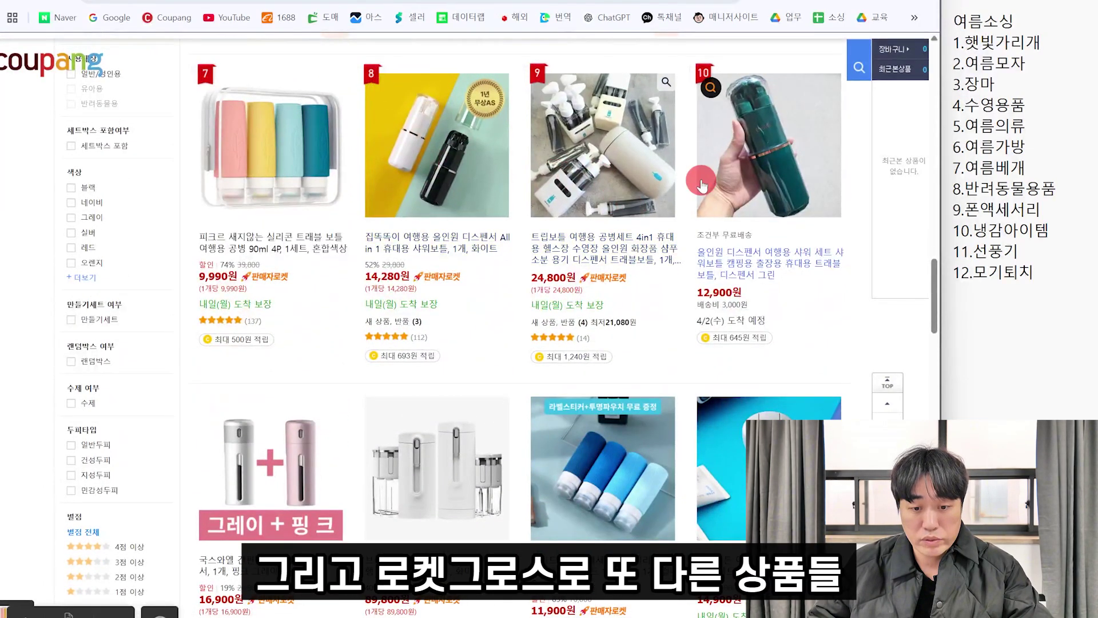
scroll(616, 239, down, 4)
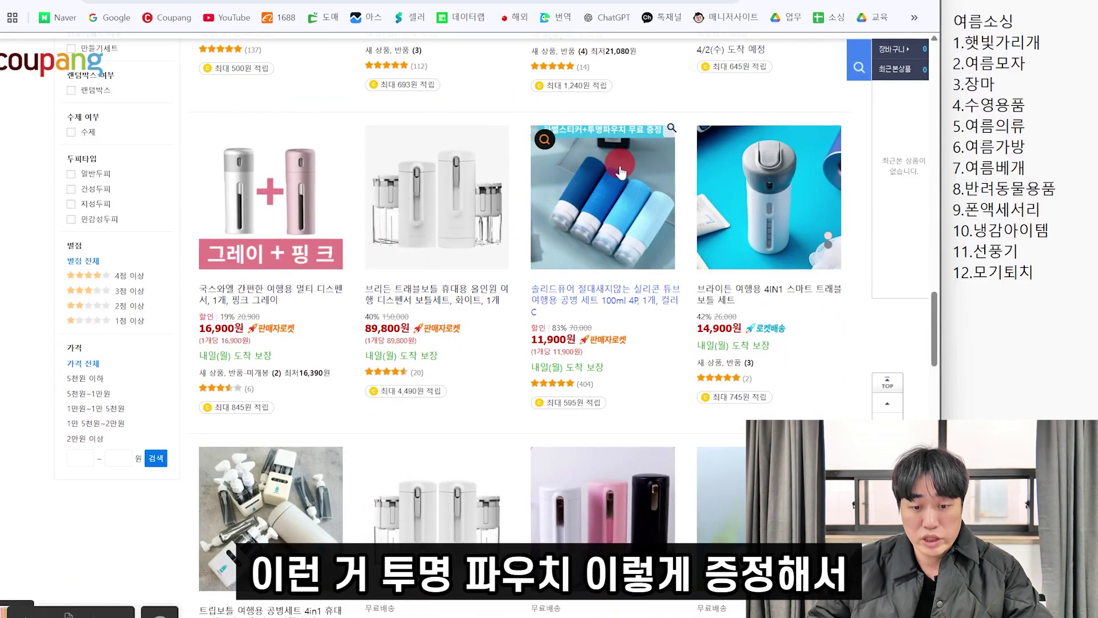
click(544, 139)
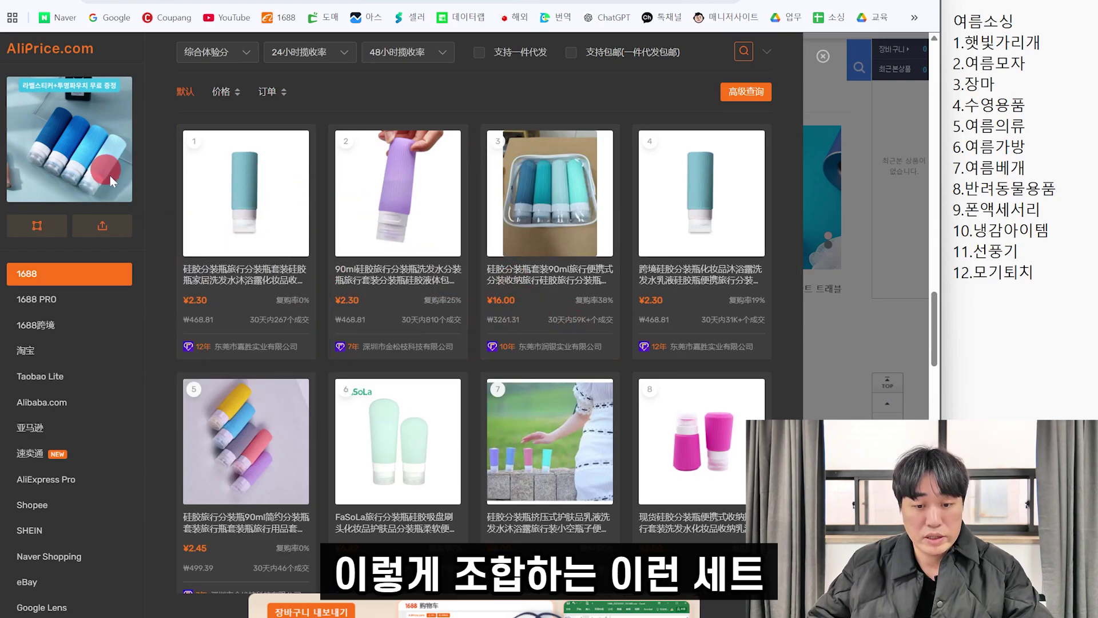
click(822, 58)
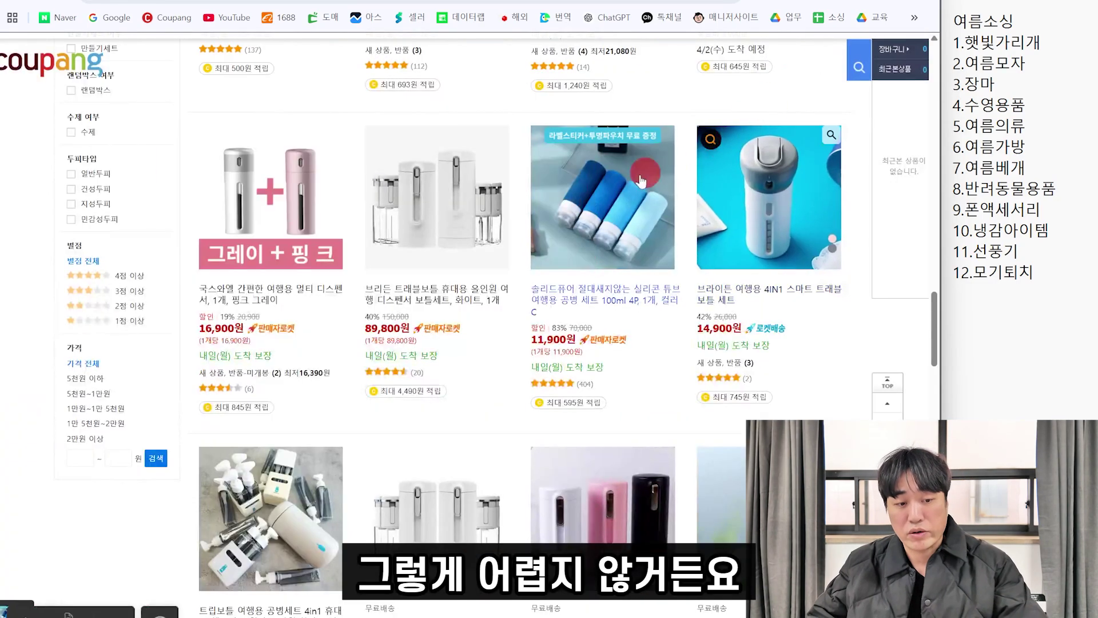
- Look through the remaining 트래블보틀 listings on the first Coupang results page and open page 2
scroll(429, 357, down, 10)
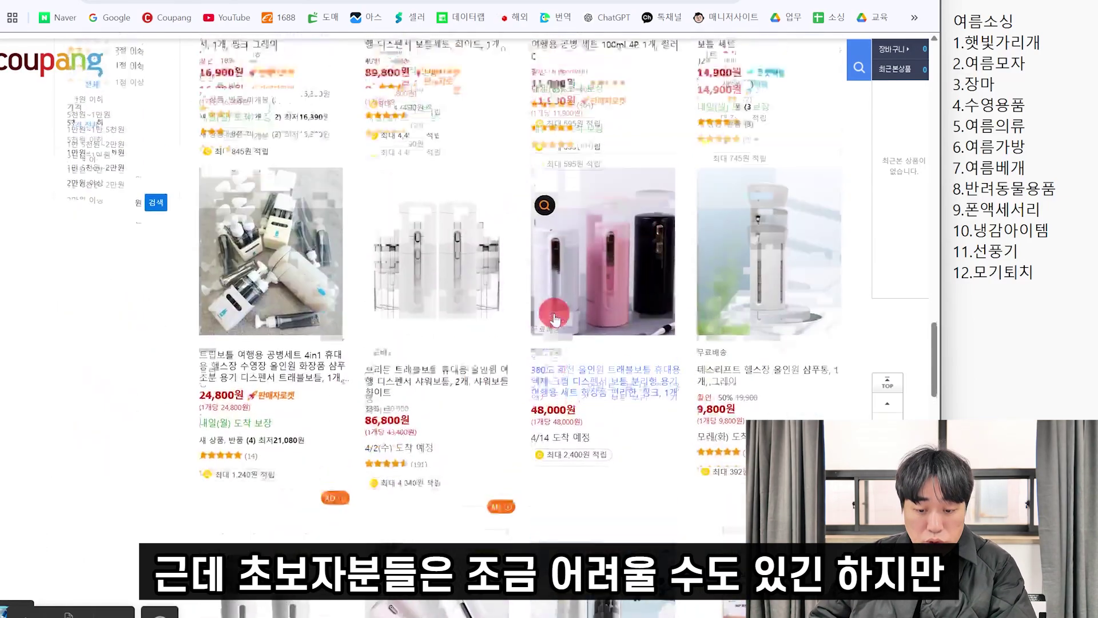
scroll(440, 278, down, 10)
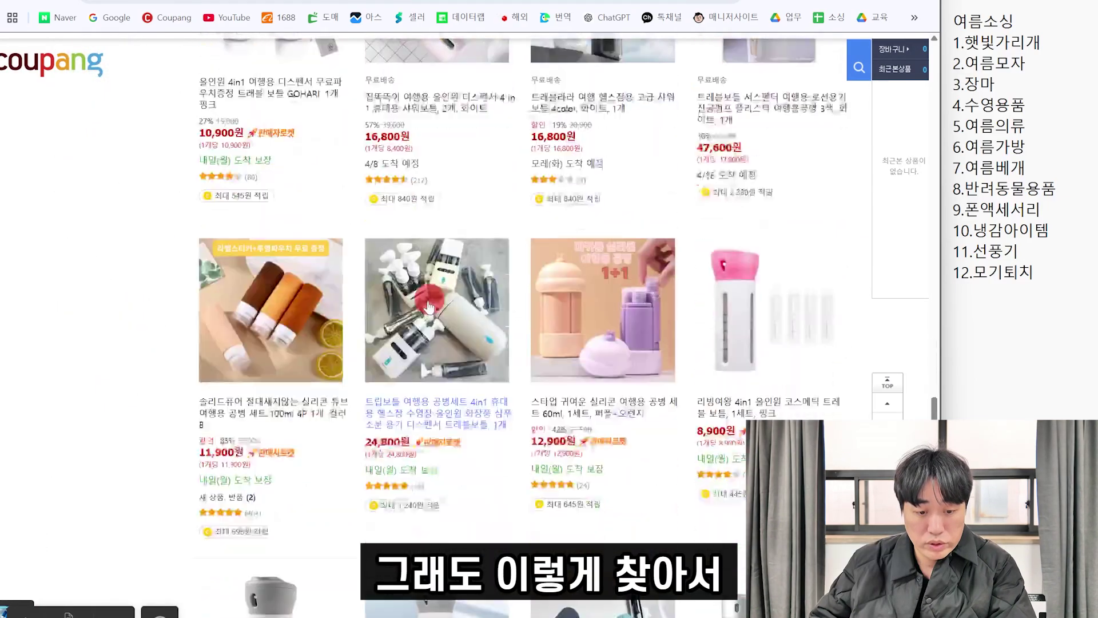
scroll(738, 358, down, 5)
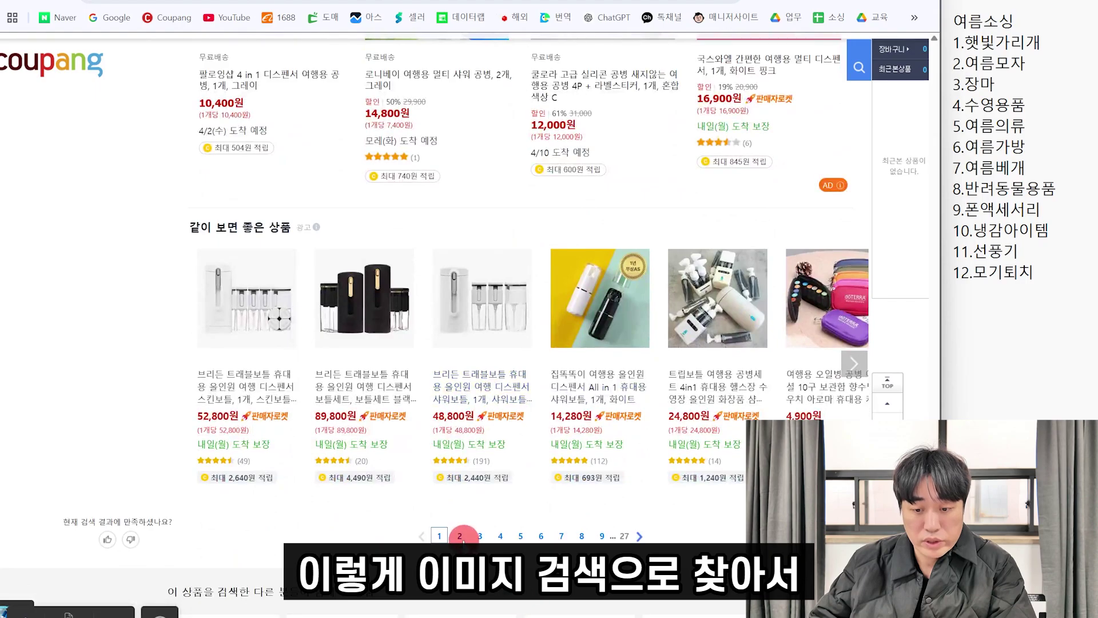
click(460, 536)
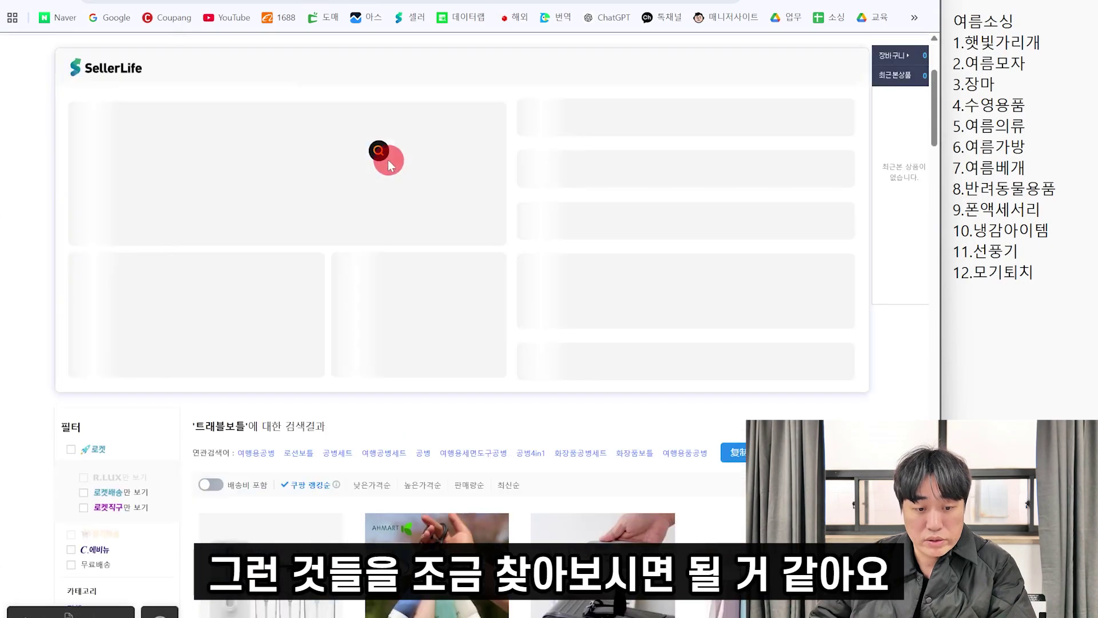
- Search 1688 by image for the 아마트 90ml silicone ring bottle set and check the matches sorted by orders (订单)
scroll(640, 309, down, 6)
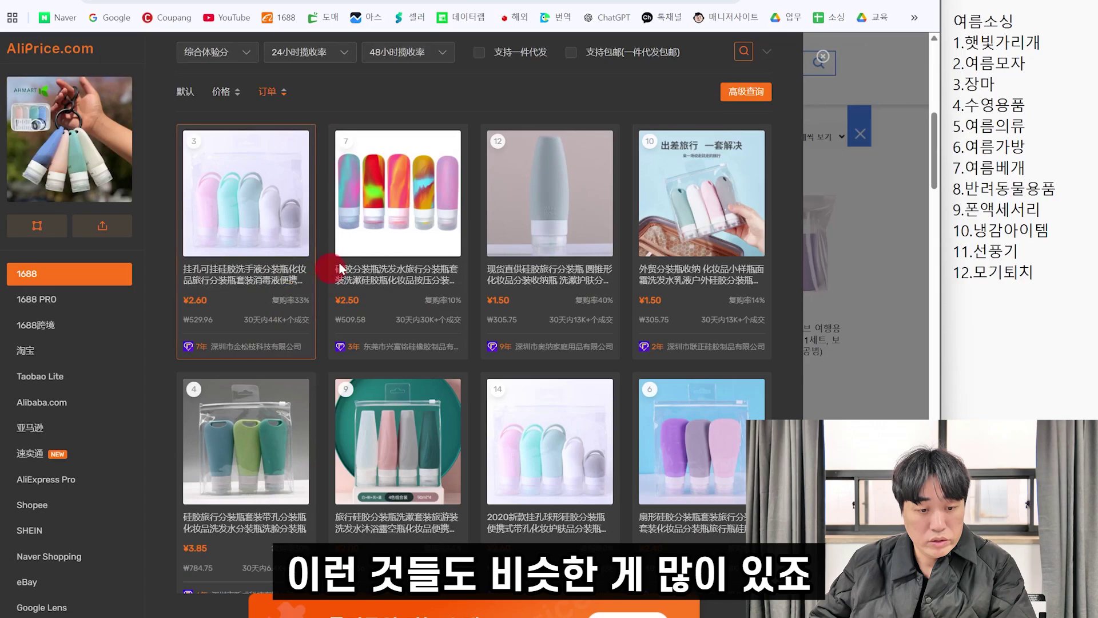
click(264, 220)
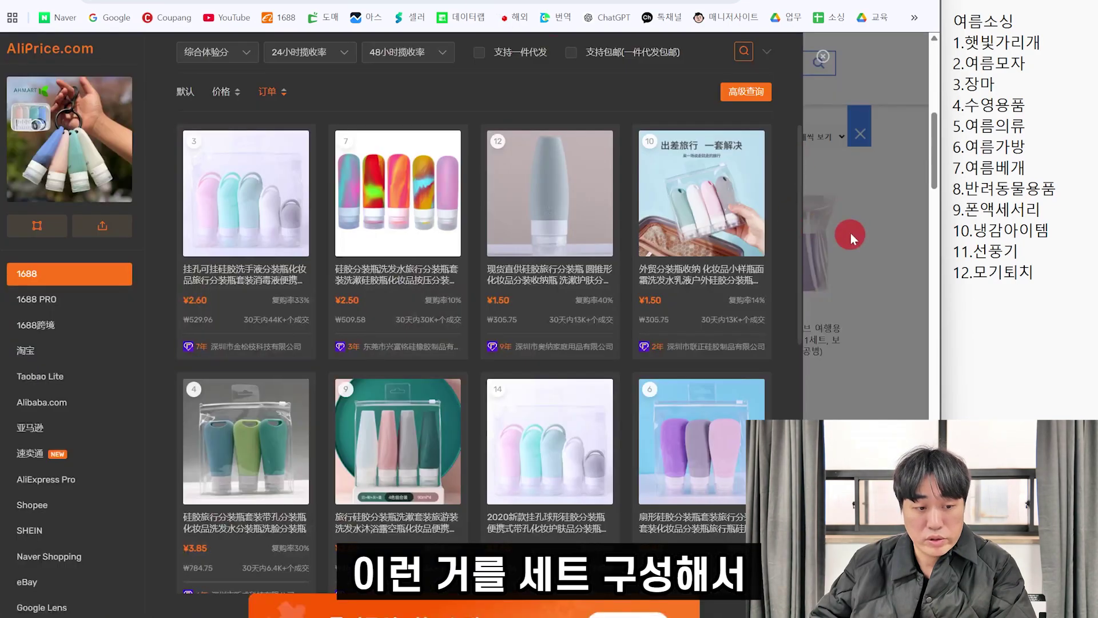
click(850, 232)
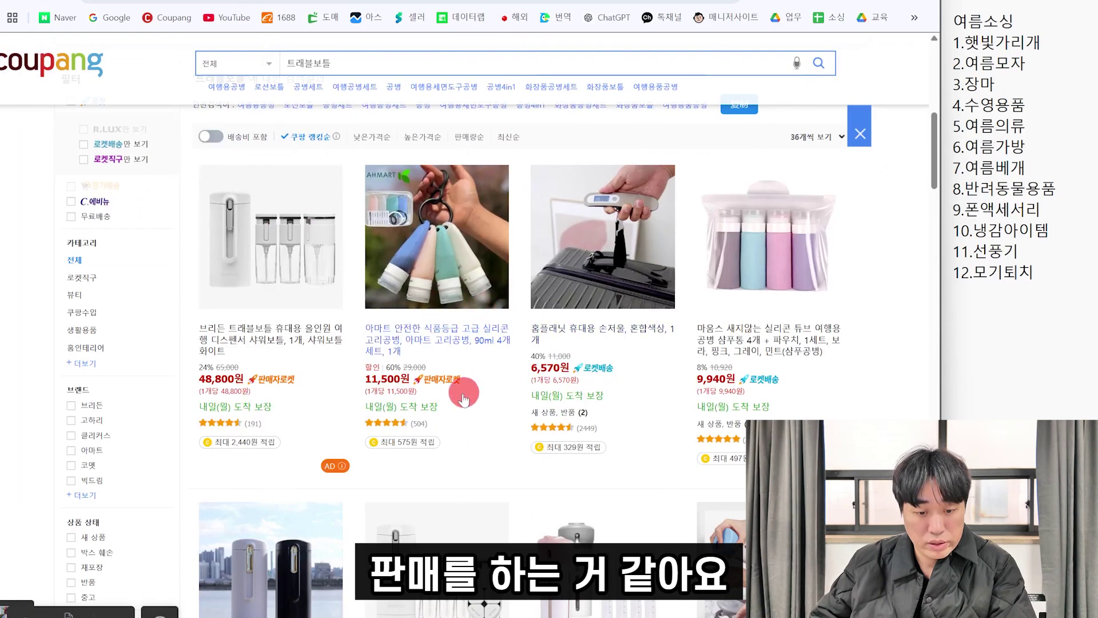
- Check the seasonal rise from July to August 2024 in SellerLife's search-volume graph for 트래블보틀 on Coupang
scroll(463, 398, down, 10)
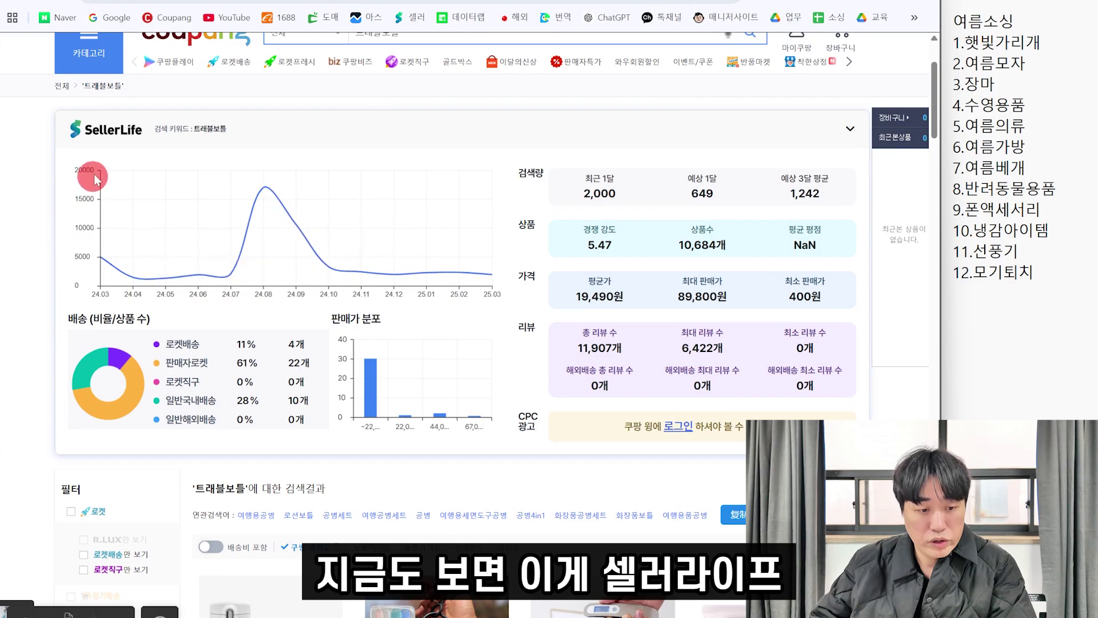
mouse_move(233, 264)
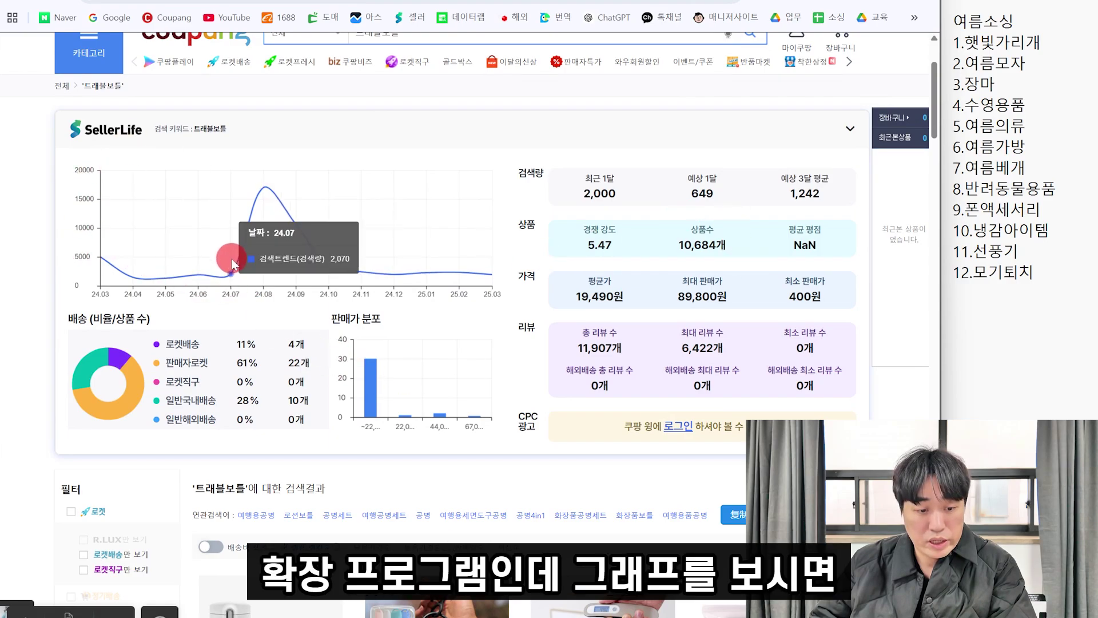
mouse_move(254, 231)
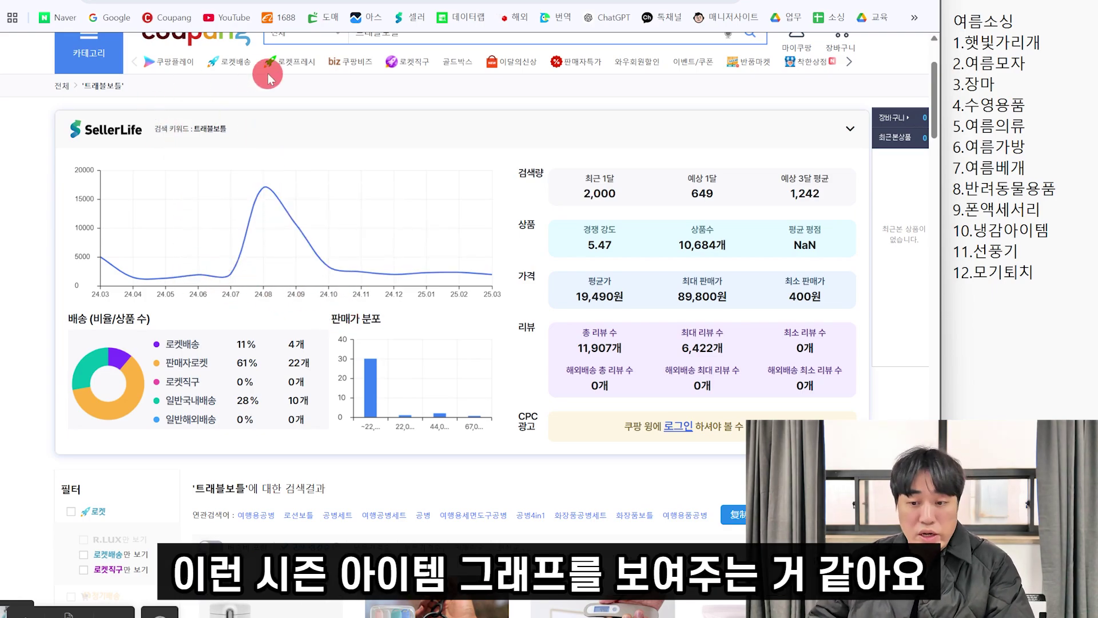
- Return to the keyword spreadsheet and scan the keywords below the 트래블보틀 row for further sourcing candidates
click(372, 1)
key(alt+Tab)
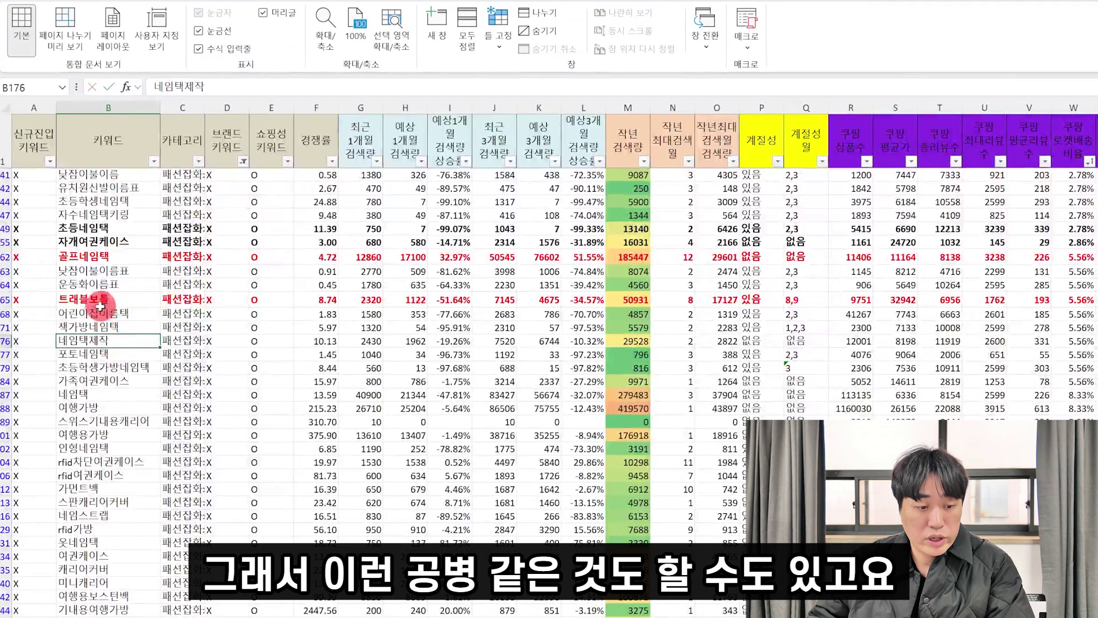
click(95, 300)
click(5, 301)
scroll(135, 348, down, 1)
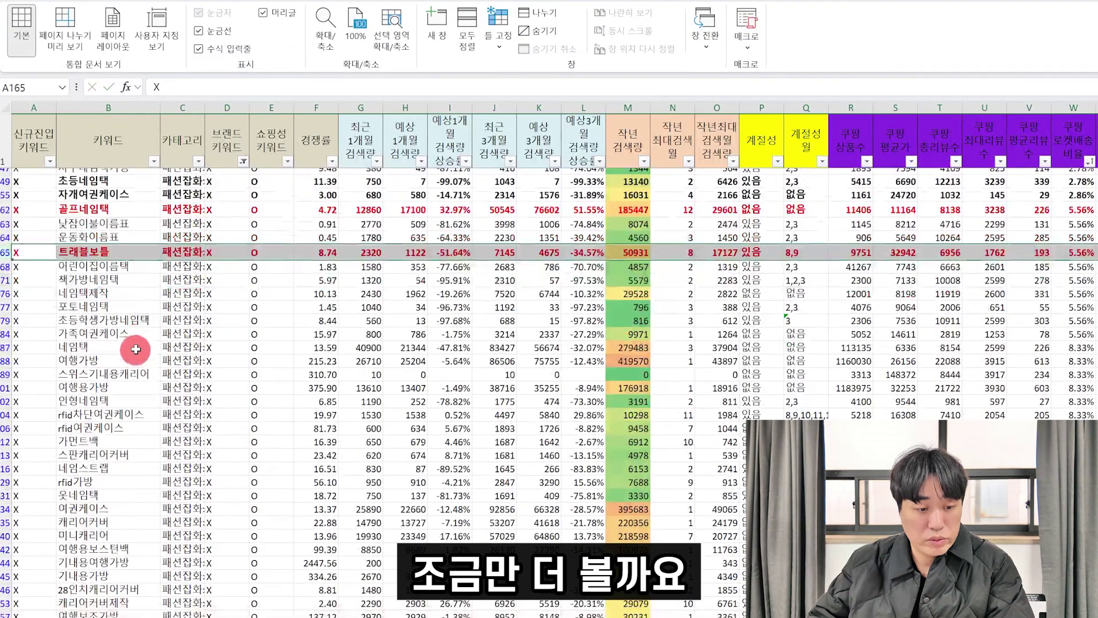
click(108, 350)
click(110, 377)
scroll(115, 456, down, 3)
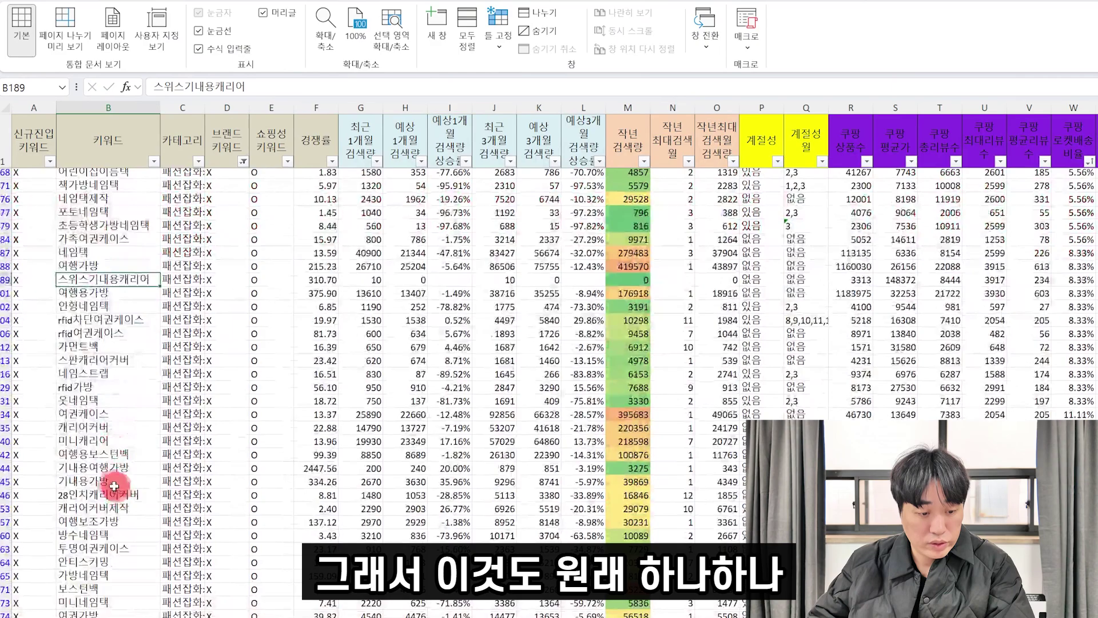
scroll(100, 452, up, 2)
scroll(110, 390, down, 11)
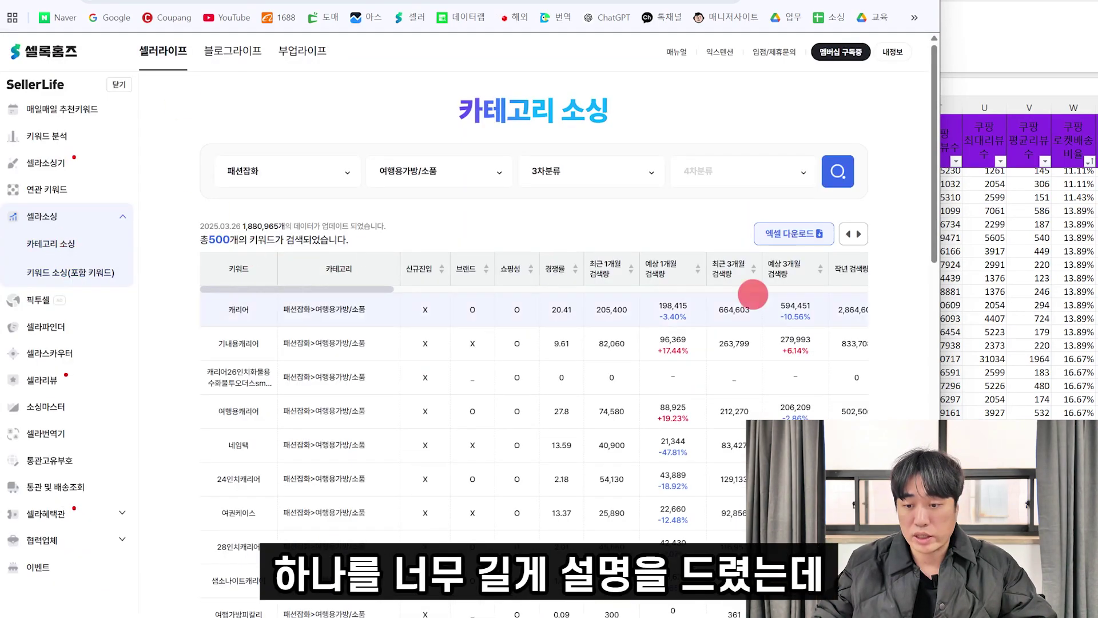
- Switch from the spreadsheet back to SellerLife's 카테고리 소싱 page and leave only the keyword 여름가방 in the summer sourcing note
click(1082, 300)
click(895, 251)
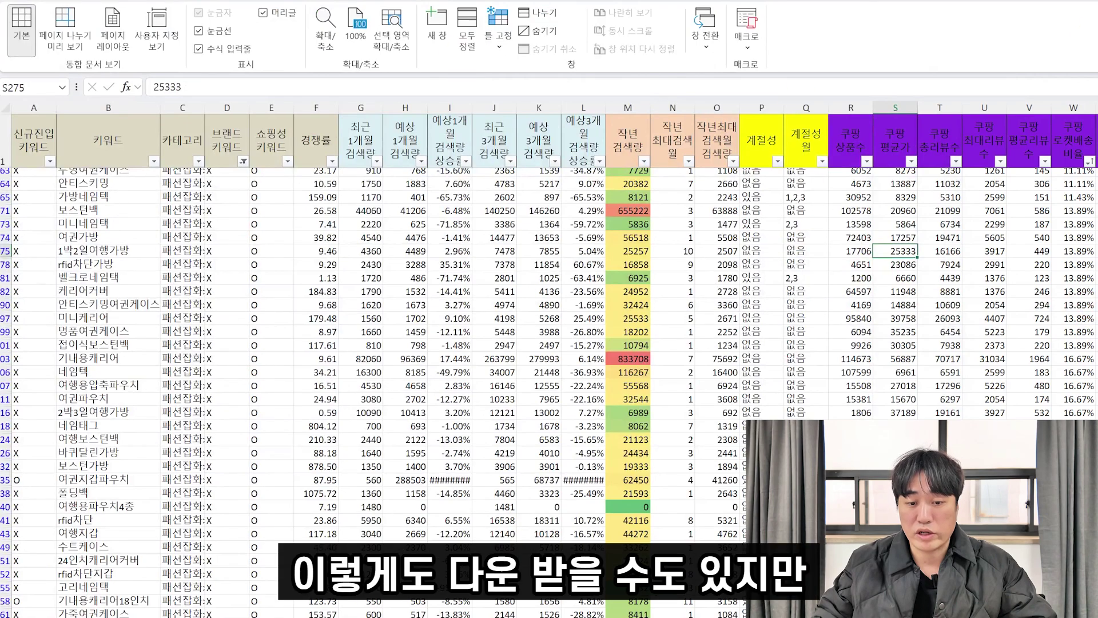
key(alt+Tab)
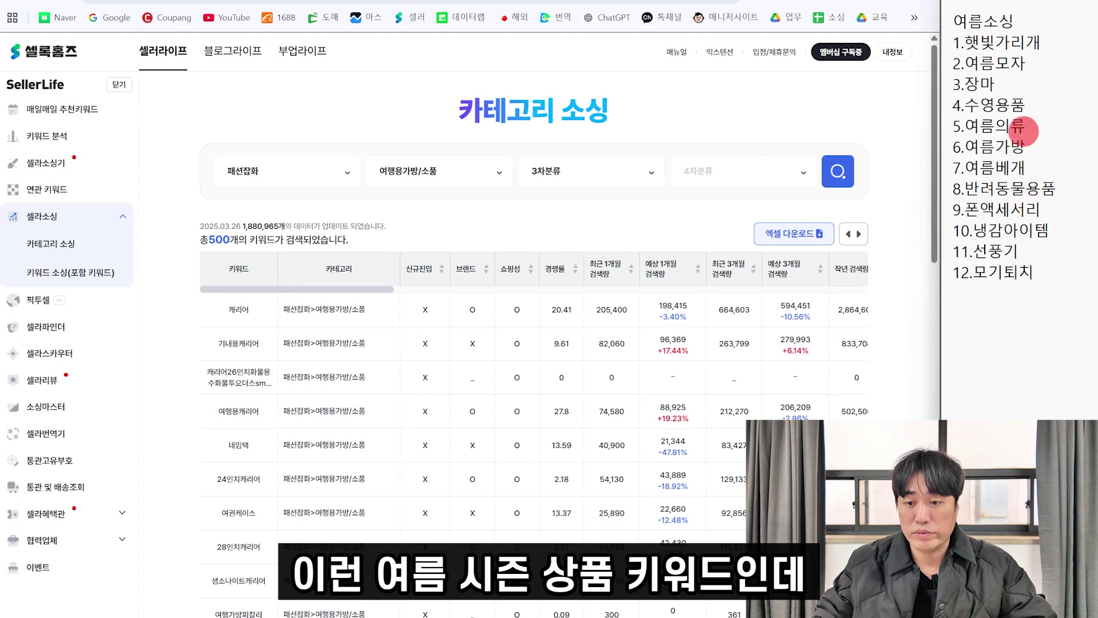
drag(1031, 144, 967, 146)
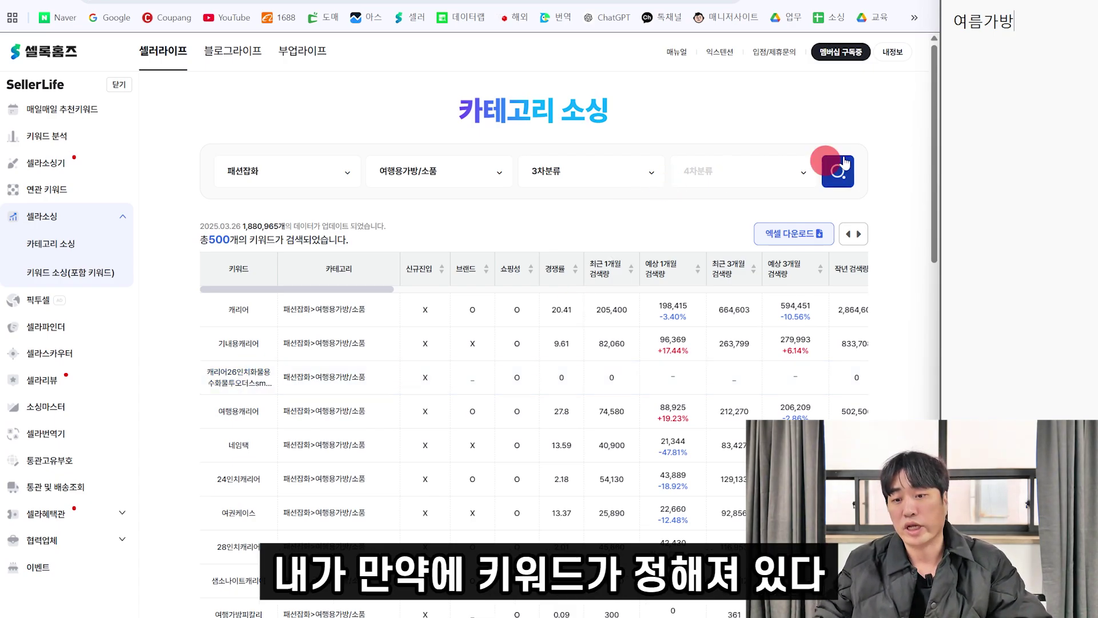
- Run SellerLife's 키워드 분석 on 여름가방, copied from the note, and review its 쿠팡 인기 키워드 and 연관키워드 lists
drag(1024, 22, 949, 16)
key(ctrl+c)
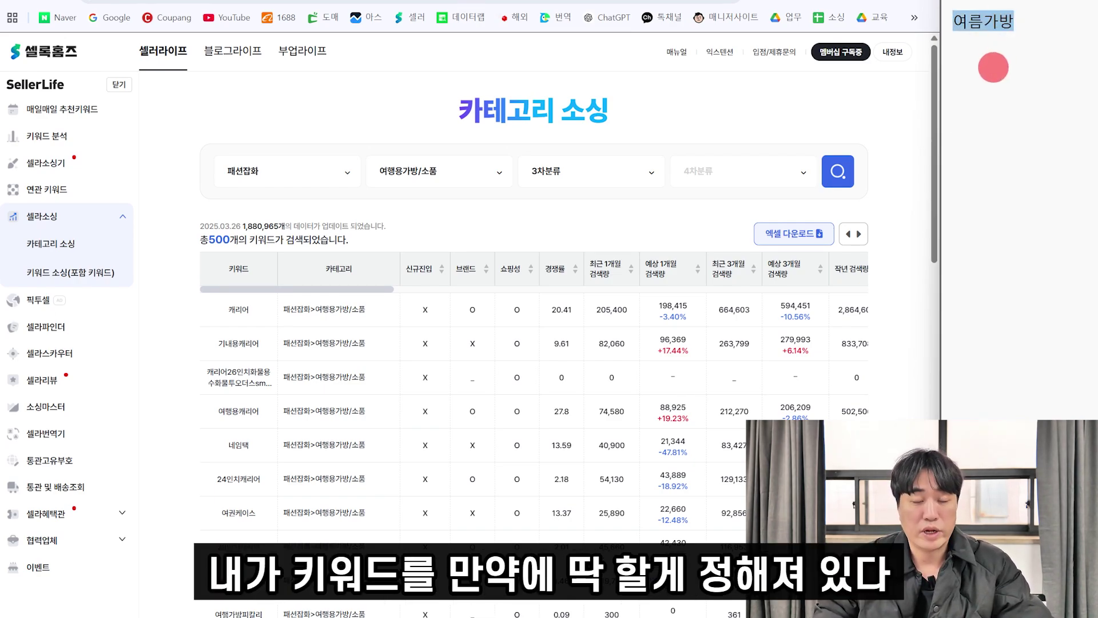
click(62, 135)
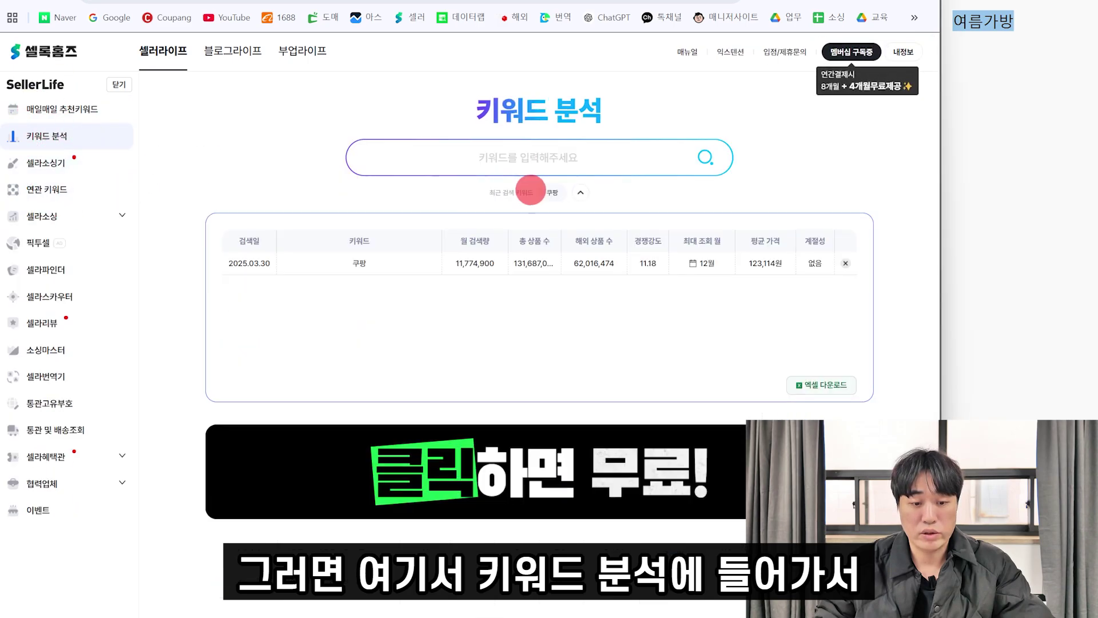
click(558, 158)
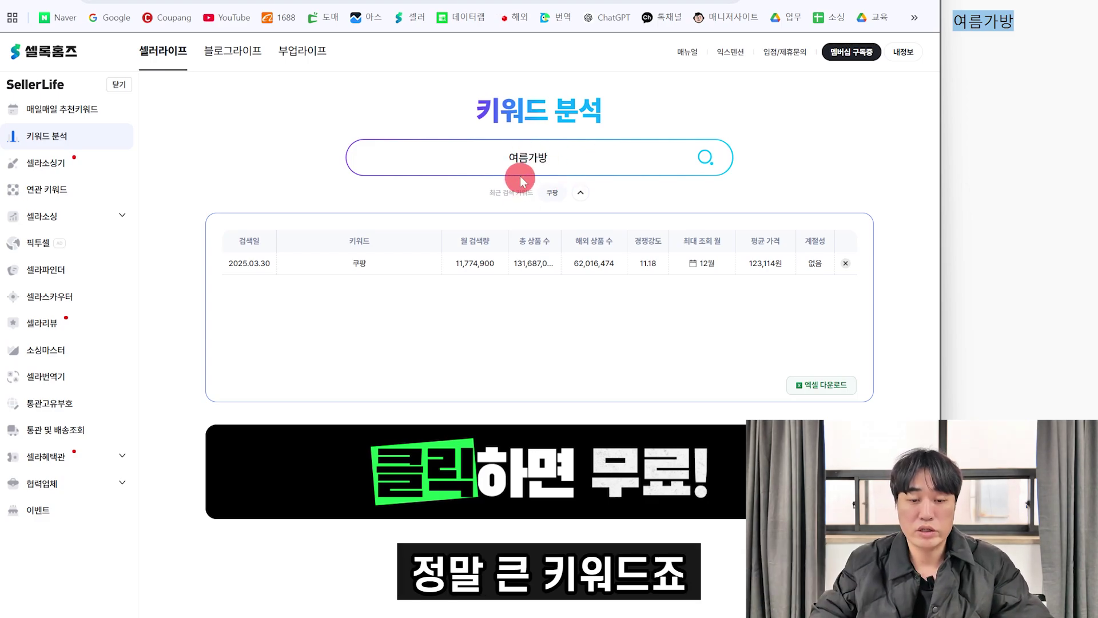
click(706, 159)
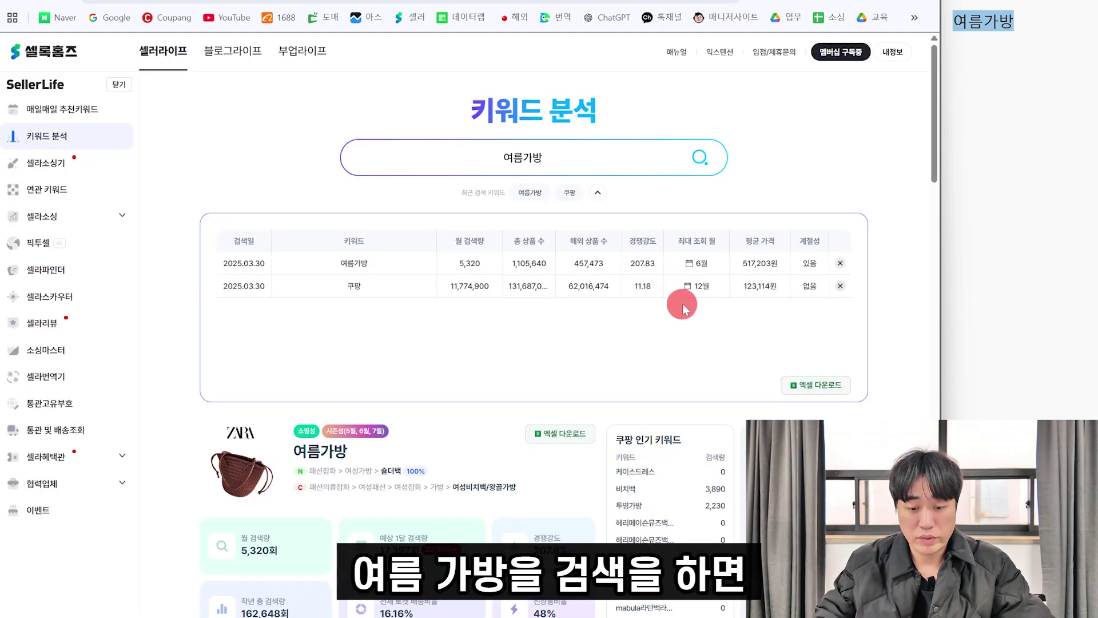
scroll(619, 339, down, 2)
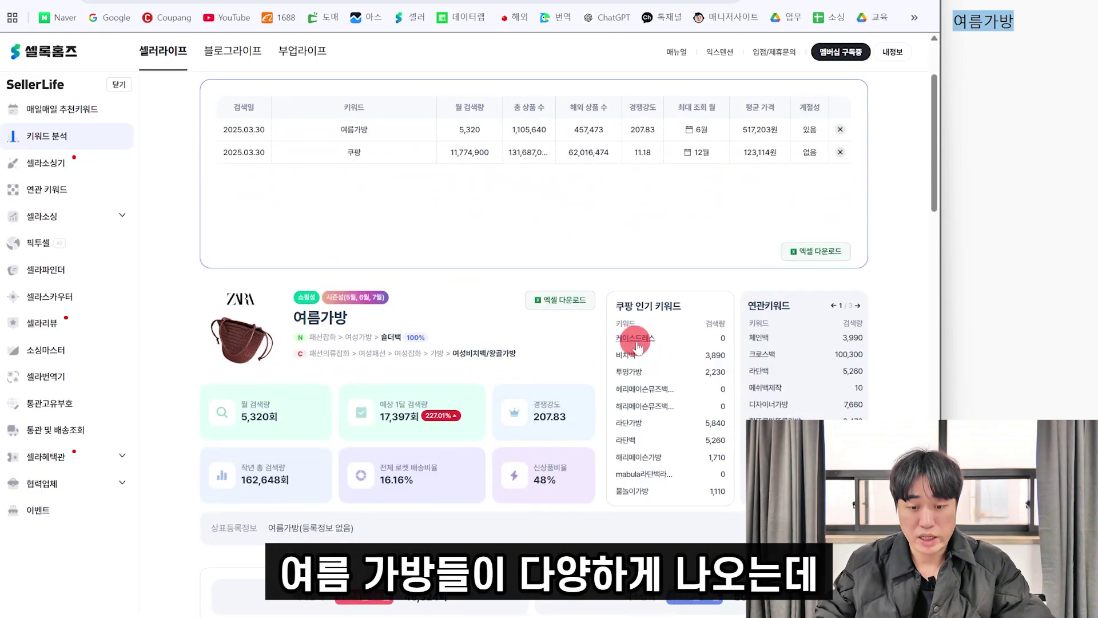
scroll(648, 401, up, 2)
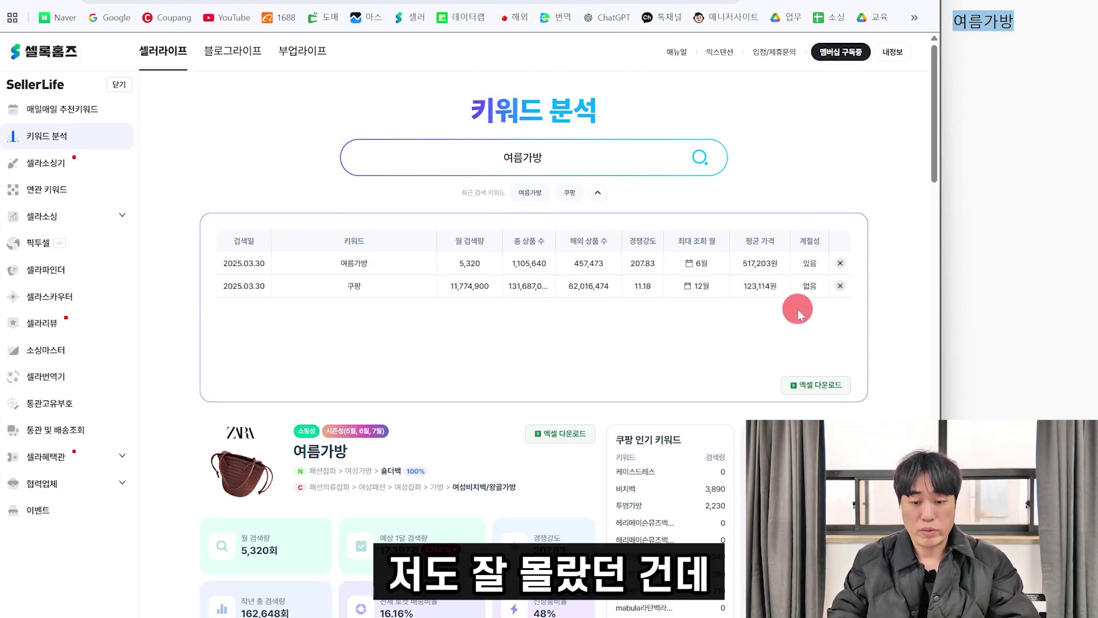
scroll(606, 340, down, 2)
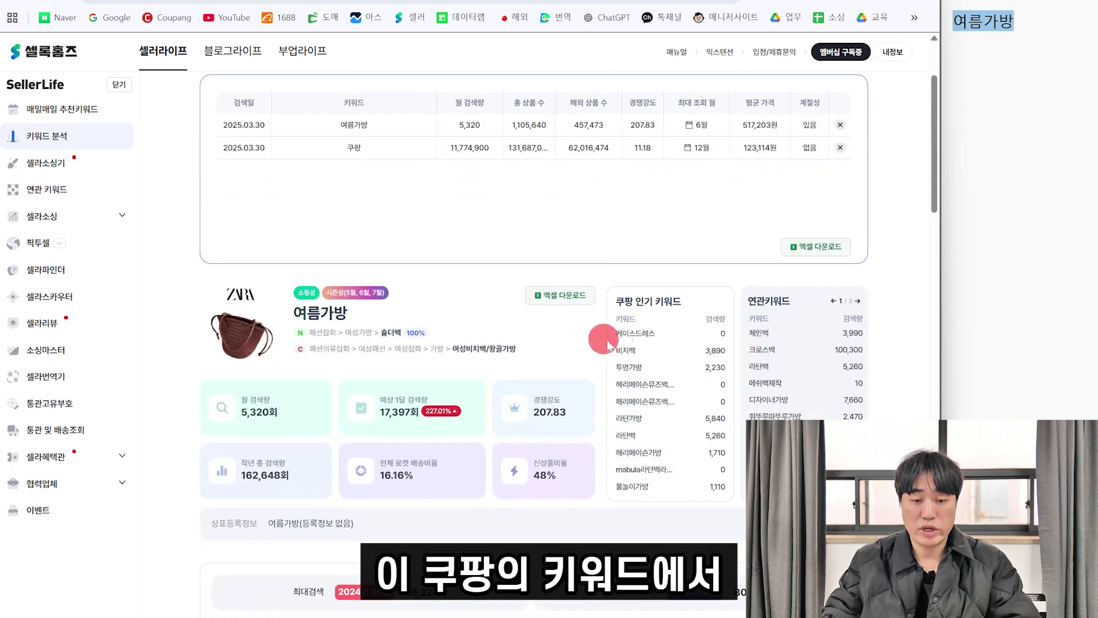
scroll(602, 261, down, 2)
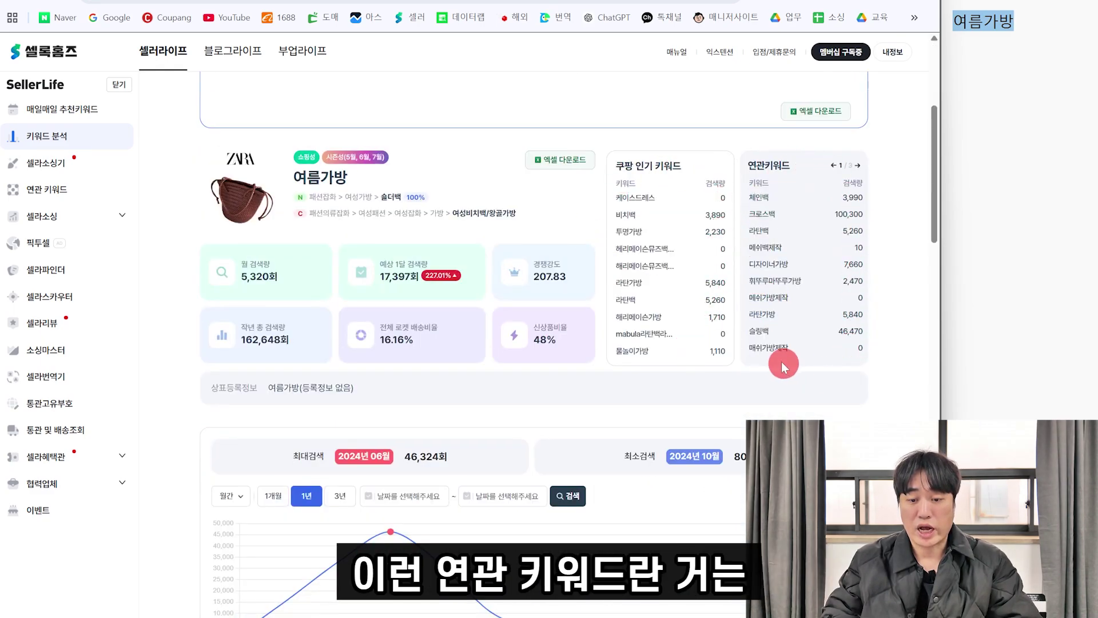
- Open itemscout in a new tab, search for 여름가방 and examine its 연관 키워드 list with search and product counts
key(ctrl+t)
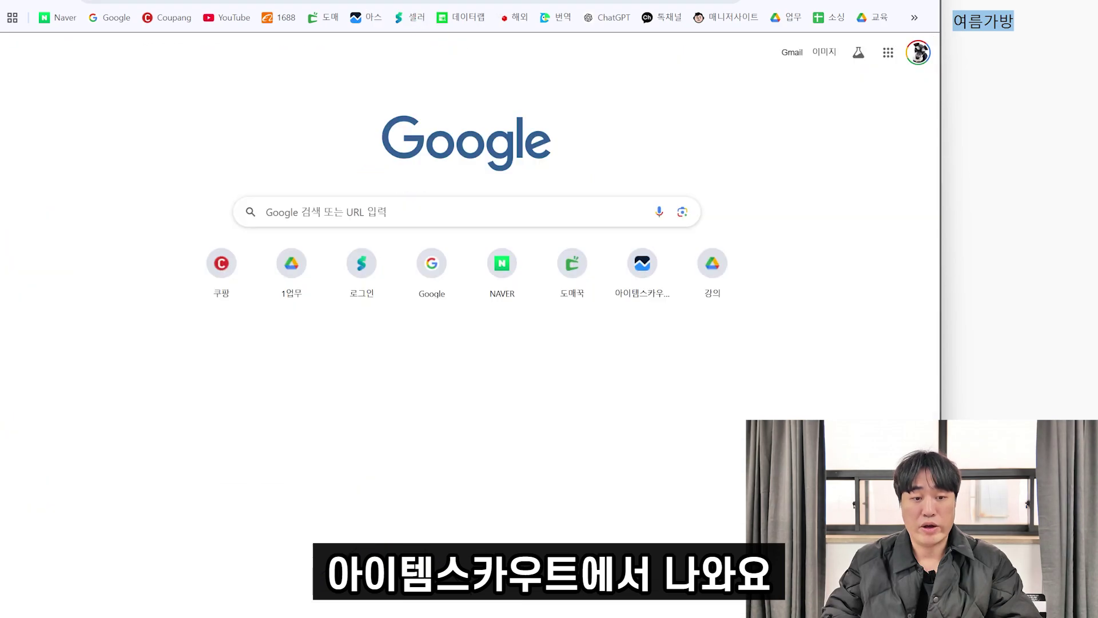
click(374, 20)
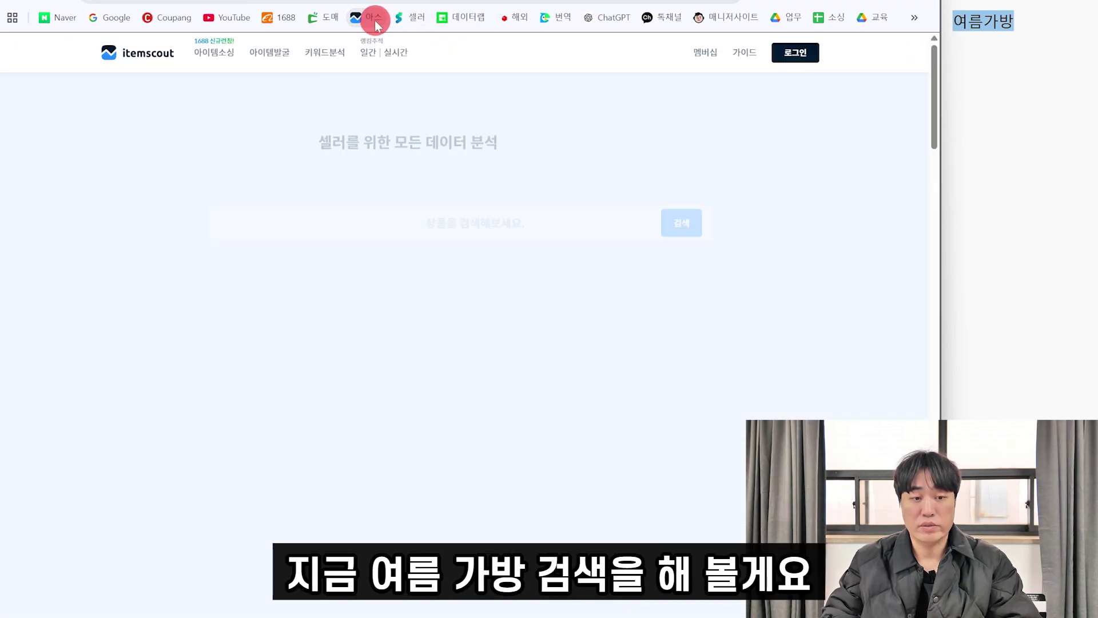
click(466, 201)
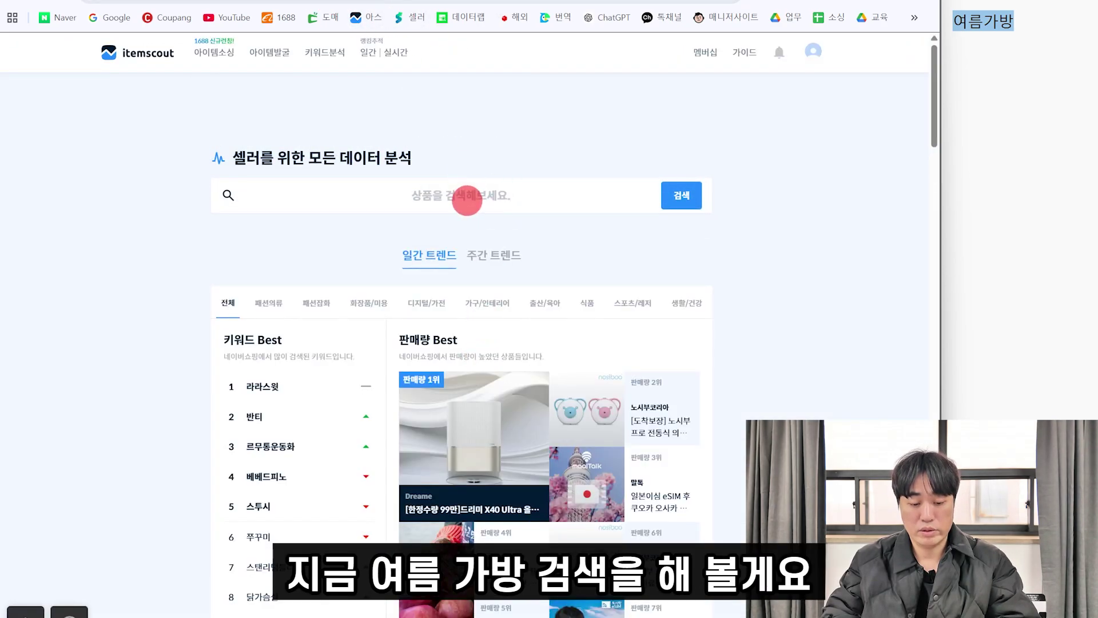
key(ctrl+v)
key(Return)
scroll(775, 372, down, 3)
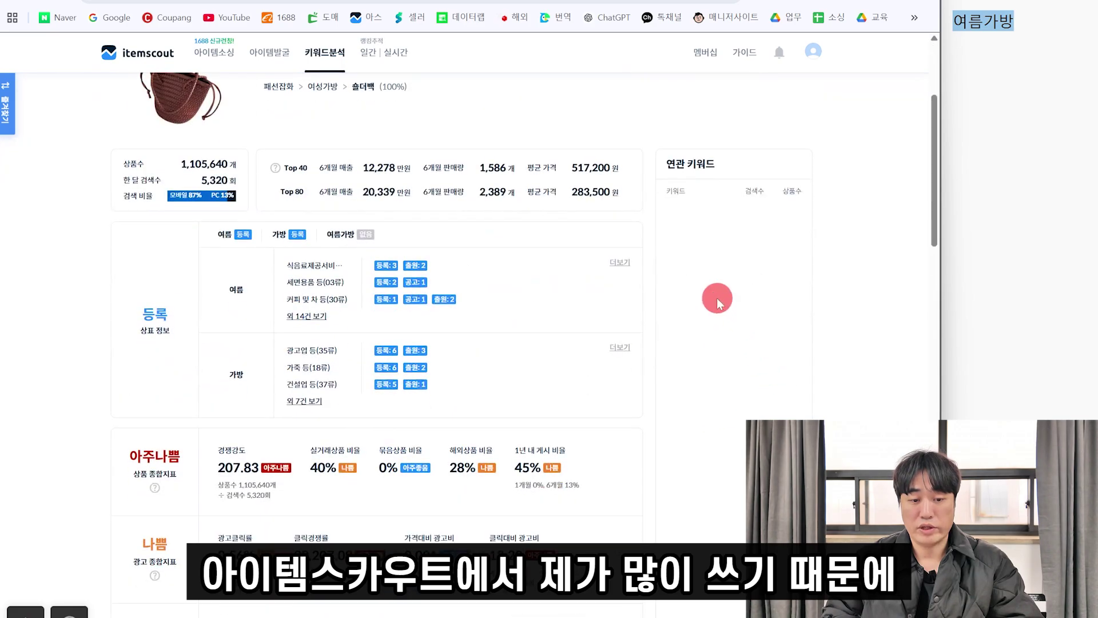
scroll(436, 287, up, 3)
scroll(662, 290, down, 5)
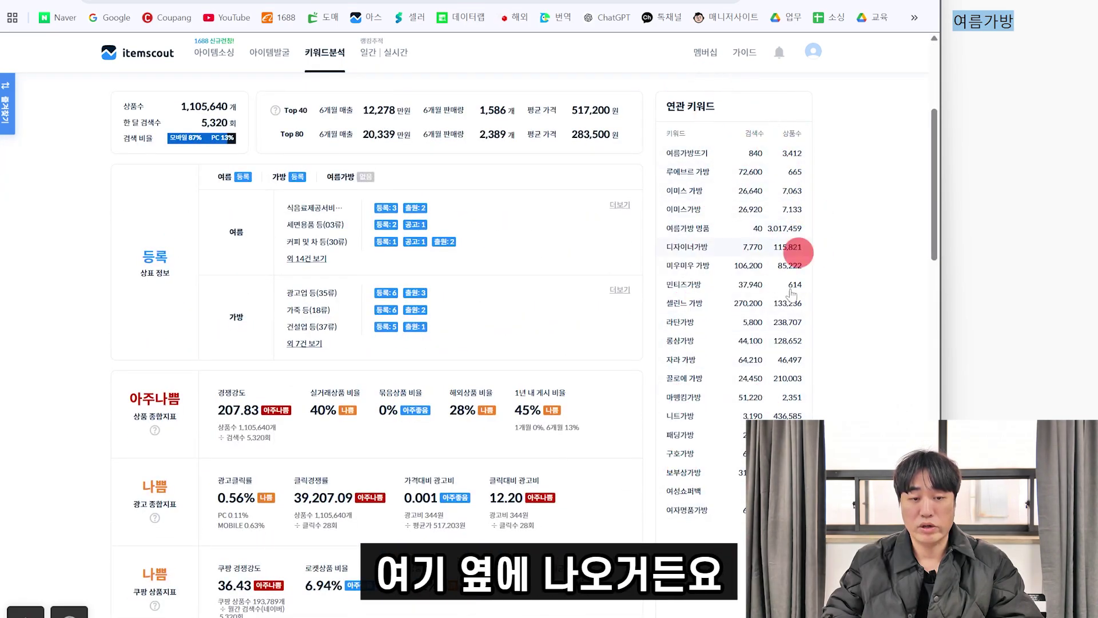
- Return to SellerLife's 여름가방 analysis, show the second page of 연관키워드 and compare it with the 쿠팡 인기 키워드 list
key(ctrl+Tab)
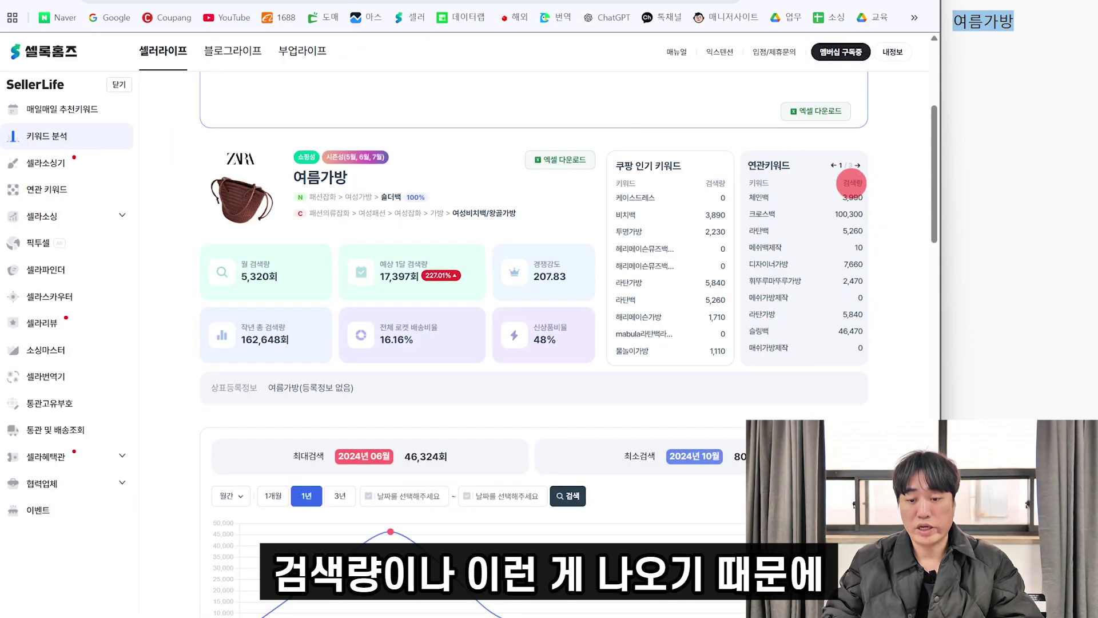
click(859, 166)
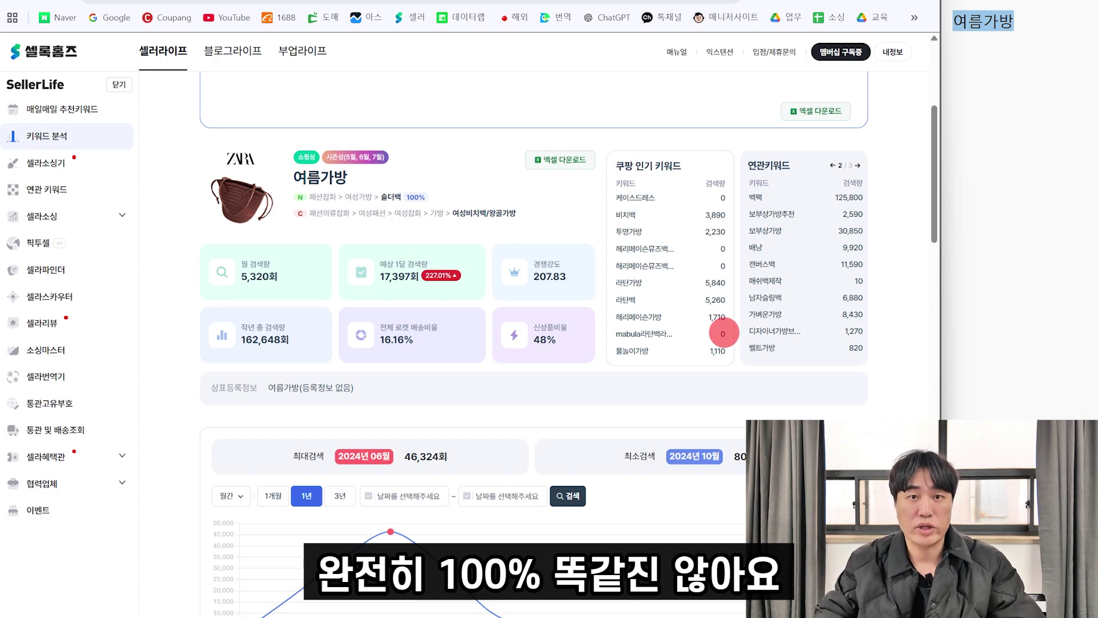
scroll(605, 365, up, 4)
scroll(643, 452, down, 3)
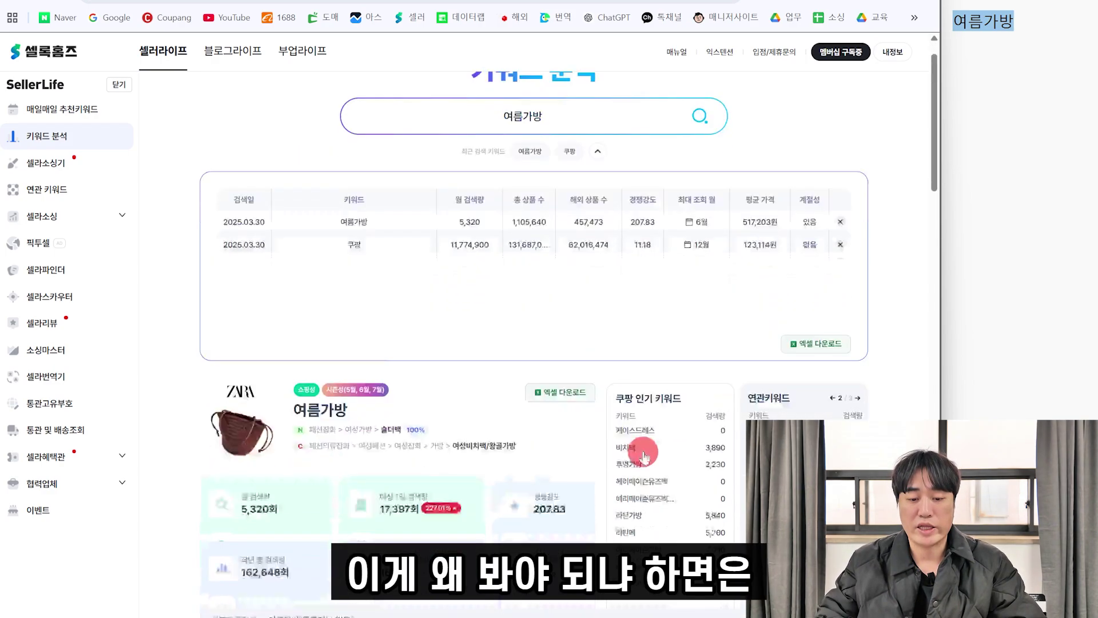
scroll(630, 413, up, 3)
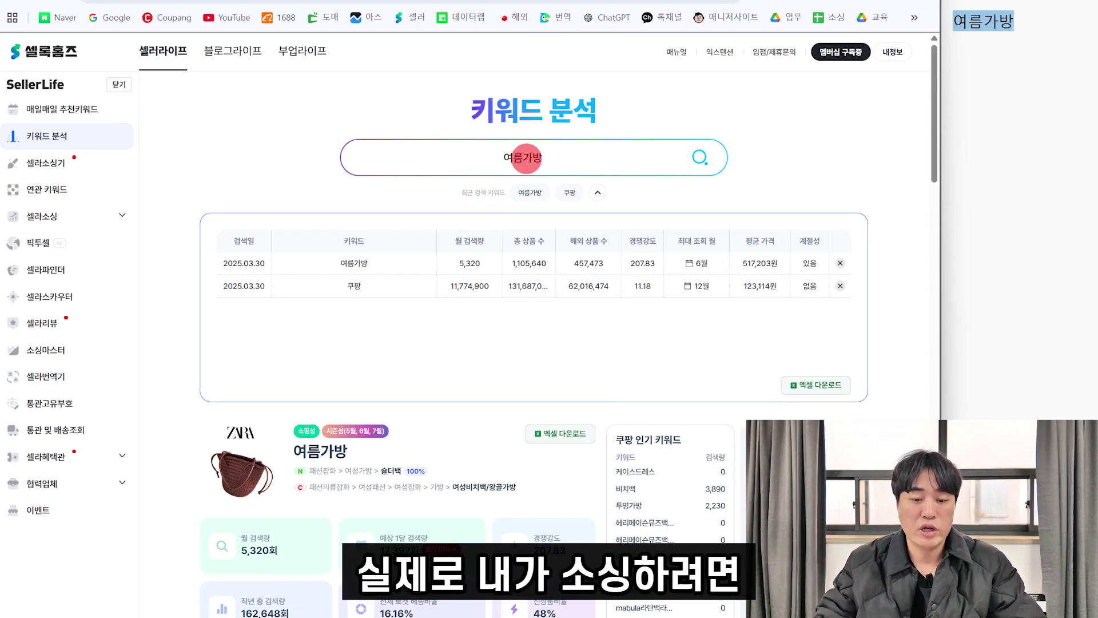
scroll(572, 217, down, 5)
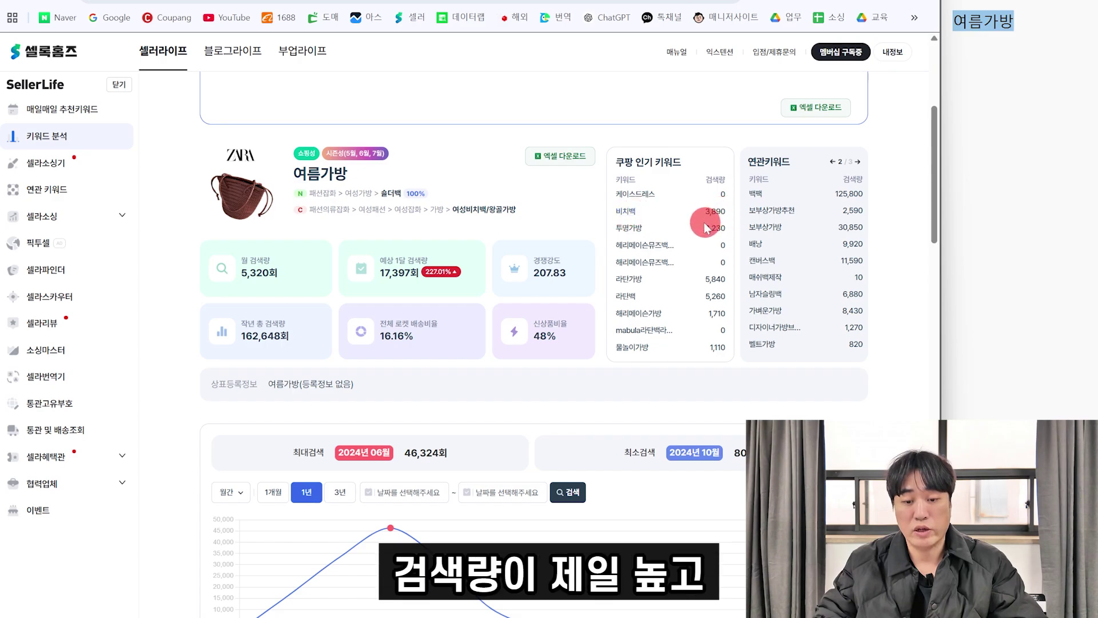
- Add the numbered keywords 1,비치백, 2.투명가방 and 3.물놀이가방 on separate lines below 여름가방 in the note
click(1032, 22)
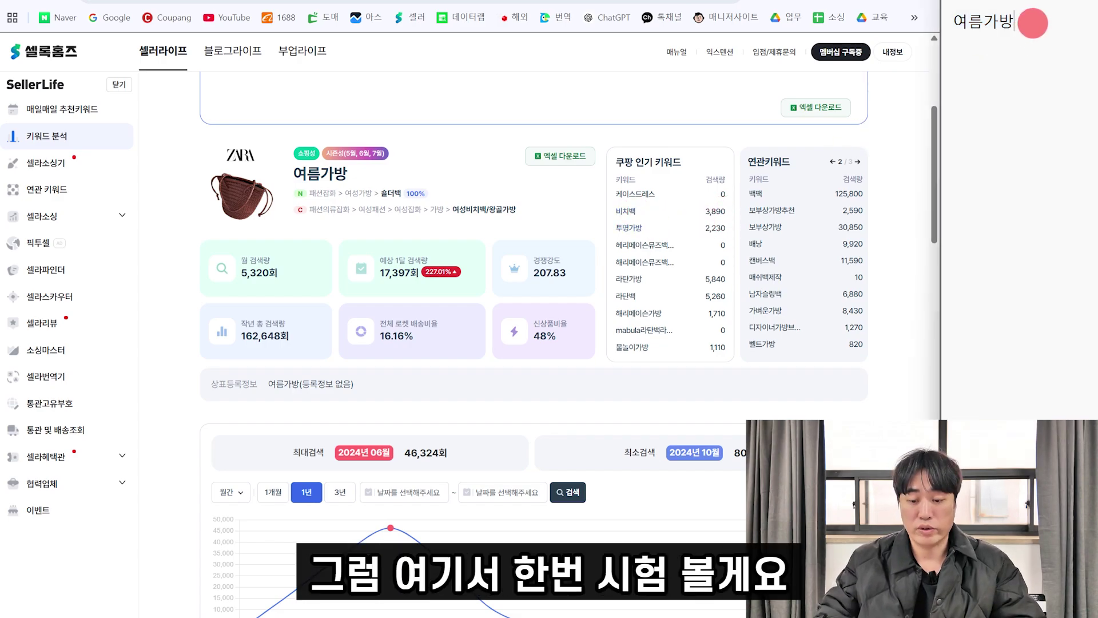
text(-)
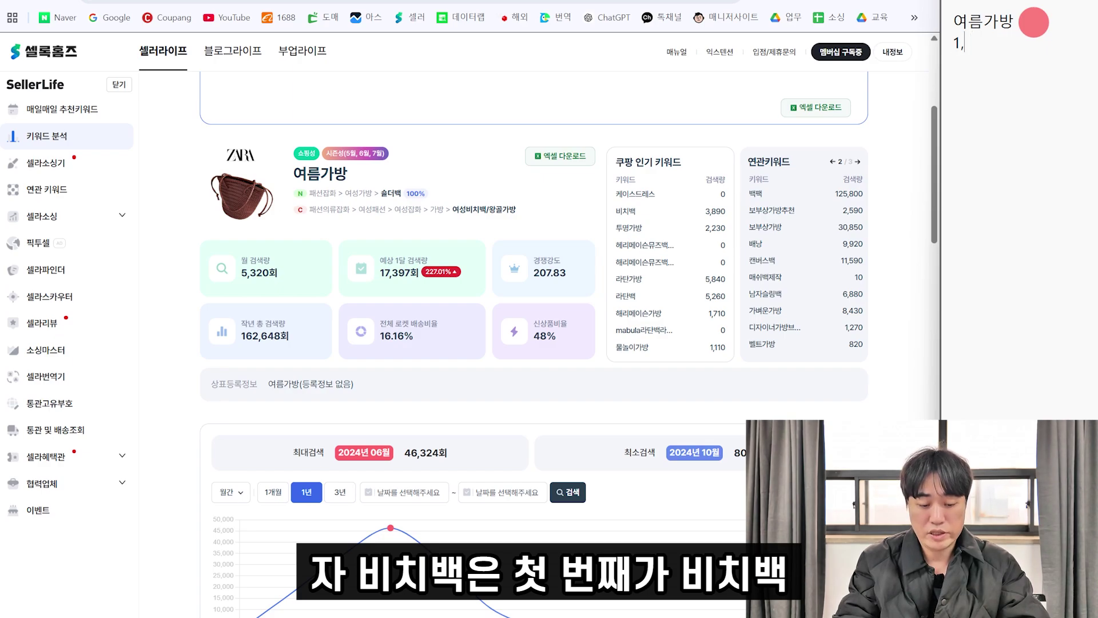
text(,비치백)
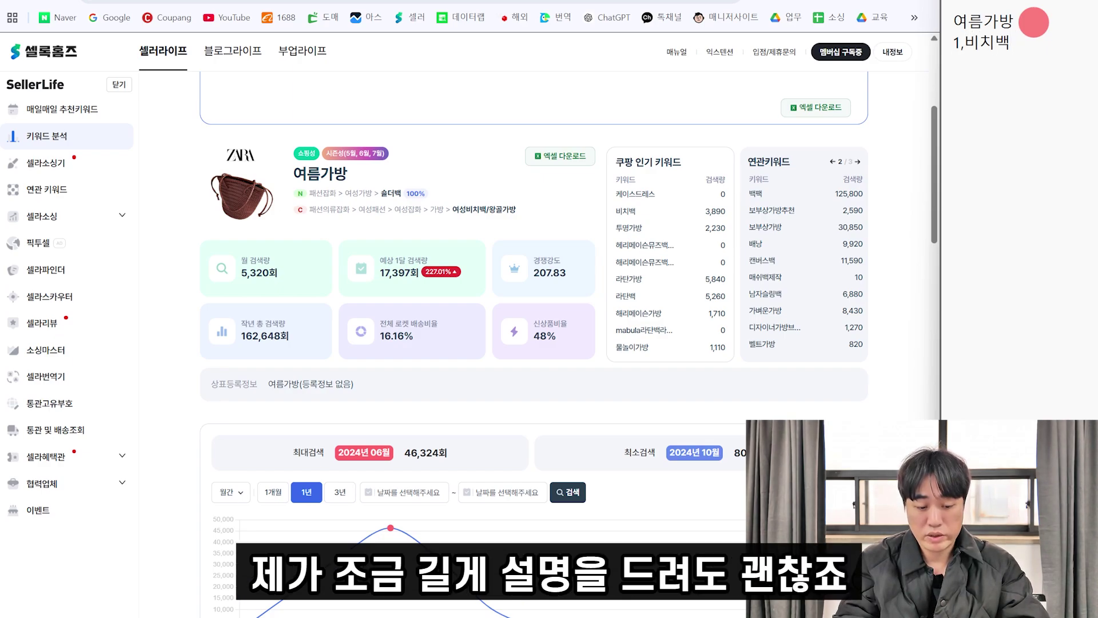
text(2.투며)
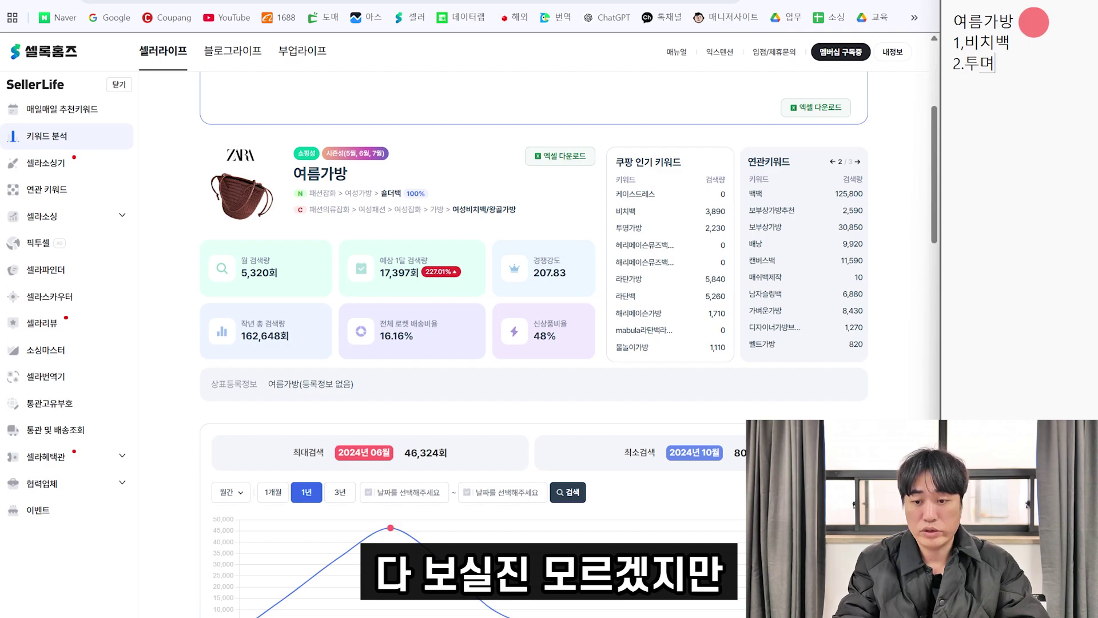
text(명가방)
key(Return)
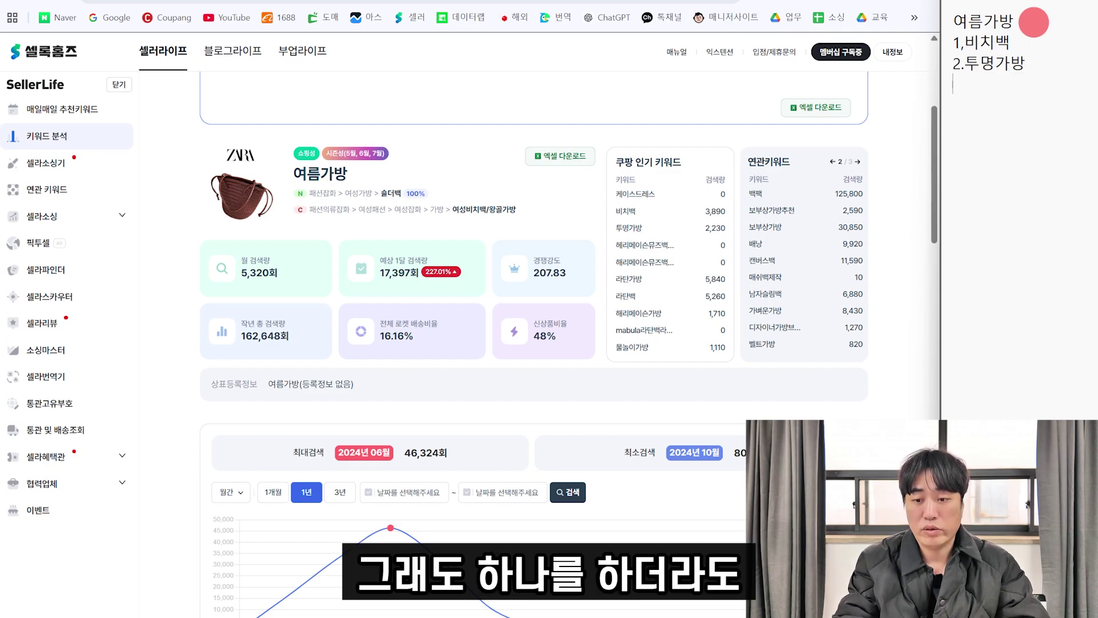
text(3.물놀이가방)
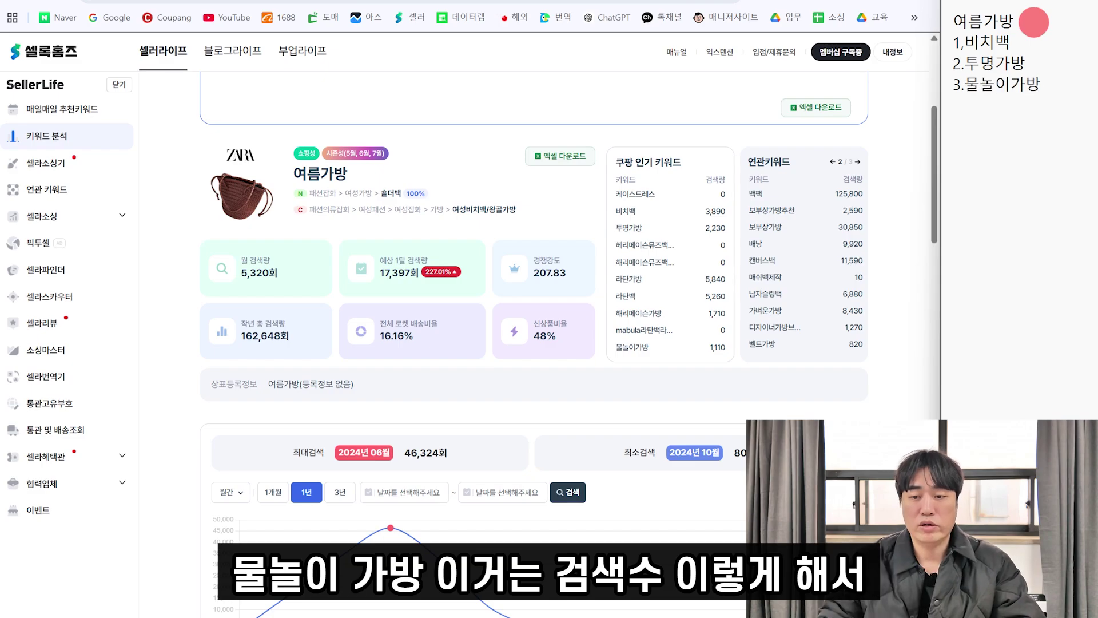
- Prefix each of the three numbered note keywords with 여름, giving 여름비치백, 여름투명가방 and 여름물놀이가방
drag(1042, 86, 964, 38)
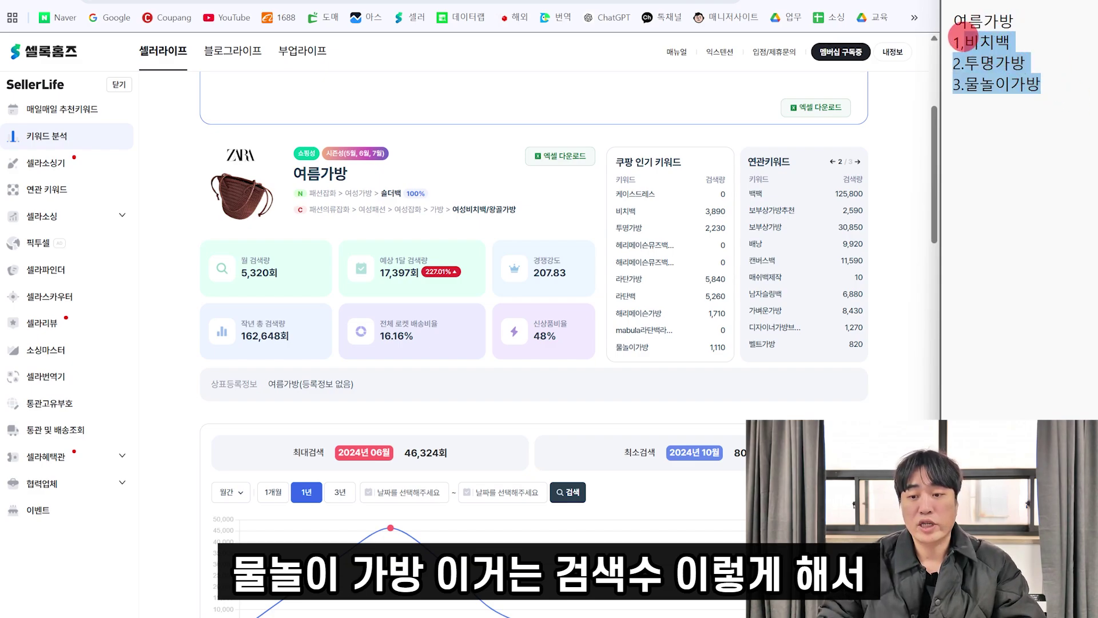
double_click(972, 21)
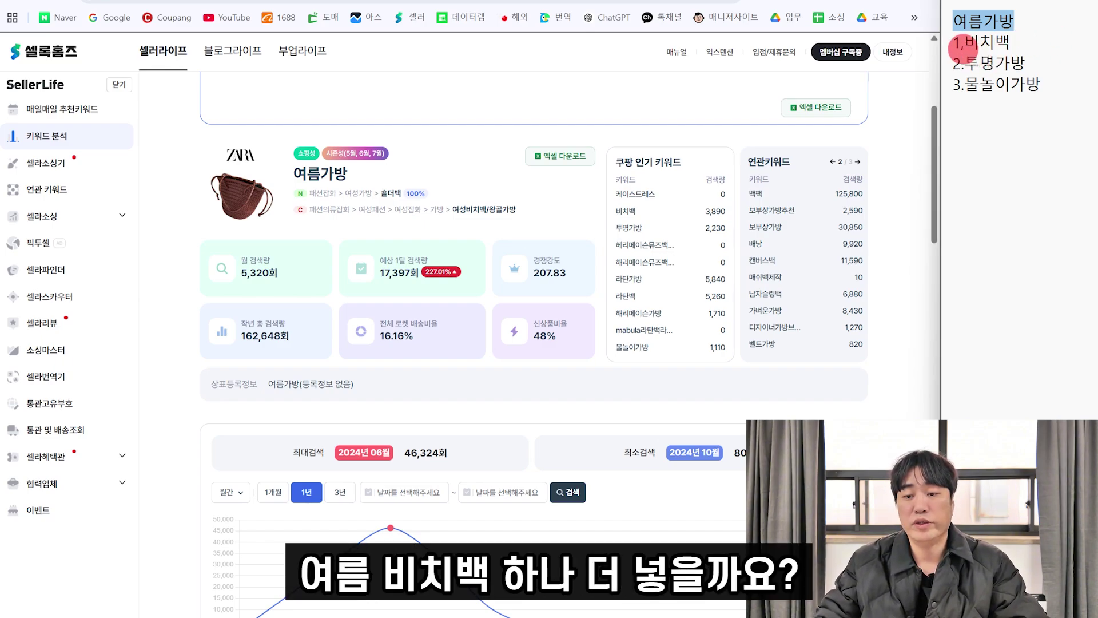
click(965, 43)
text(여름)
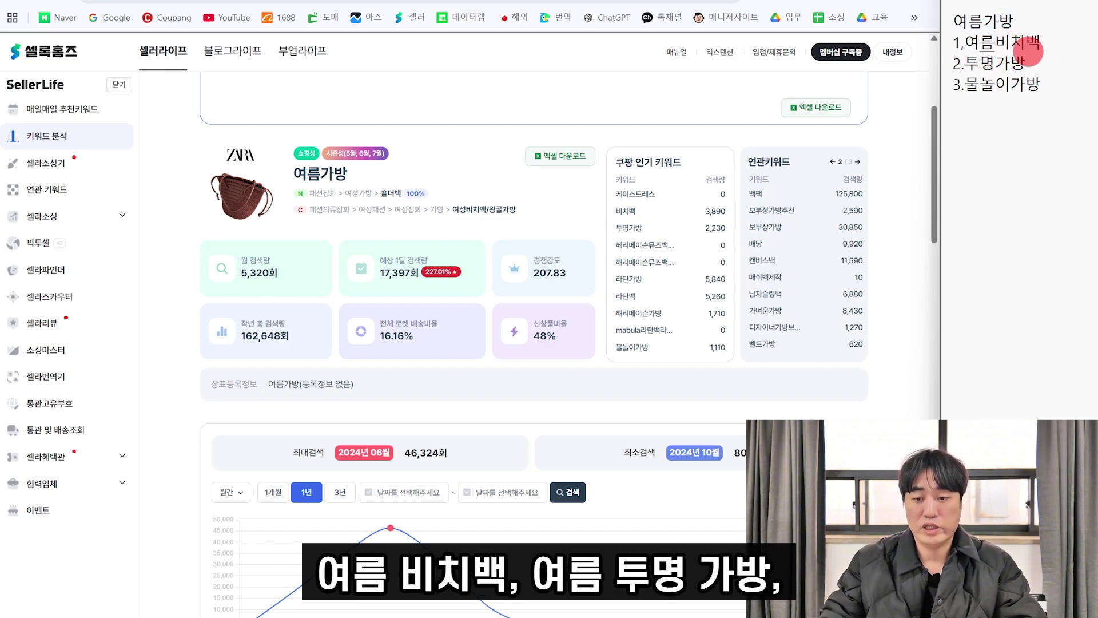
click(967, 62)
text(여름)
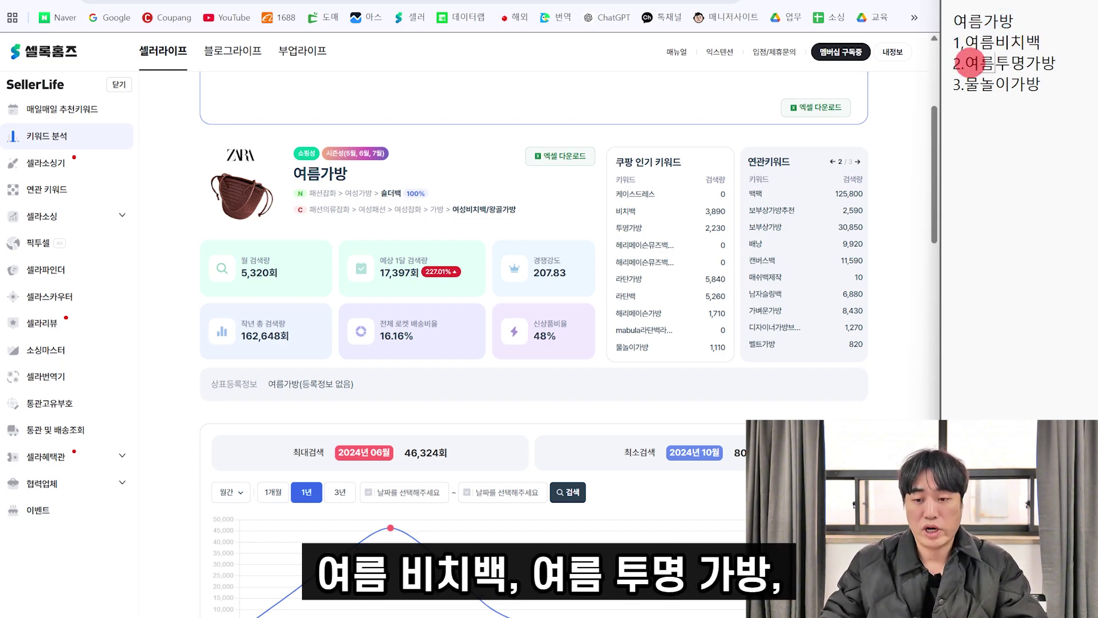
click(967, 85)
text(여름)
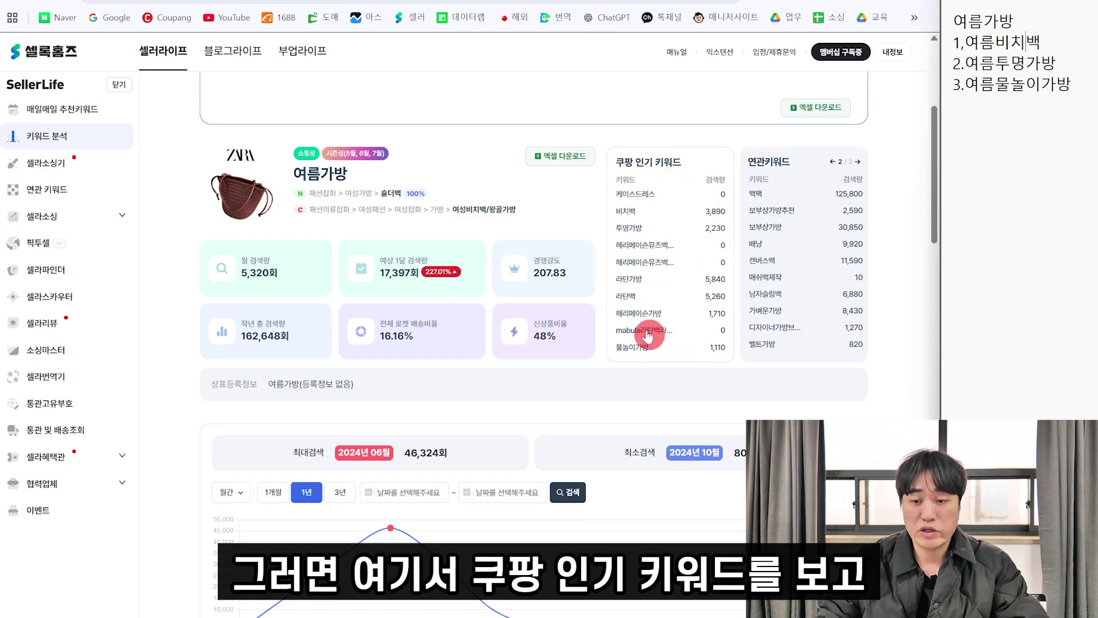
- Check the seasonal trend of 여름가방 in the one-year search-volume graph, including July 2024
scroll(711, 383, down, 5)
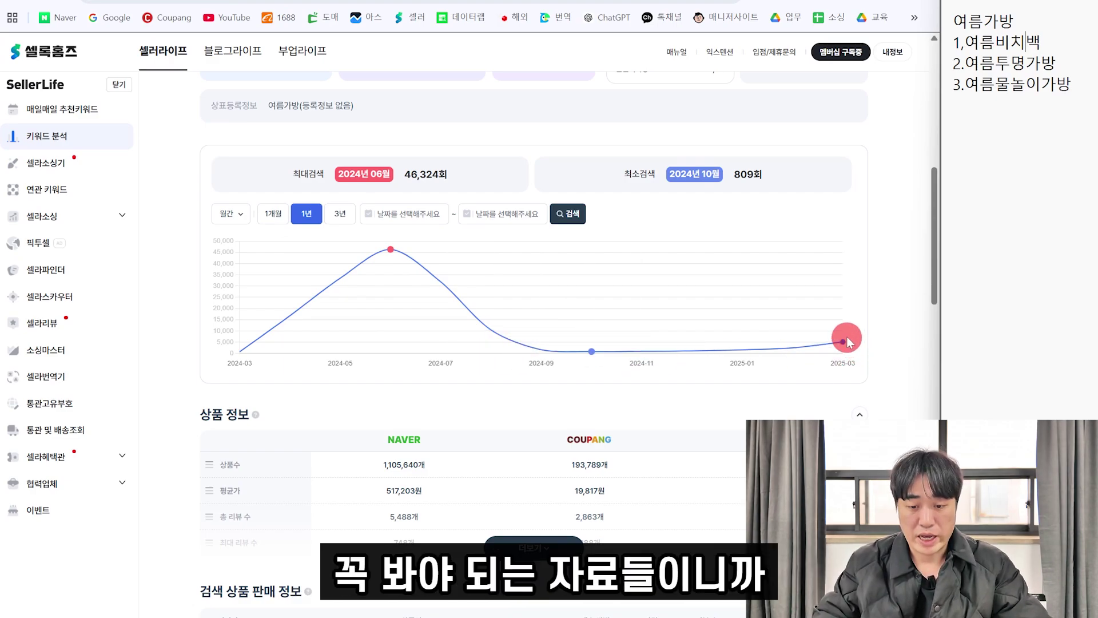
scroll(846, 337, up, 1)
scroll(827, 415, down, 1)
scroll(781, 224, down, 3)
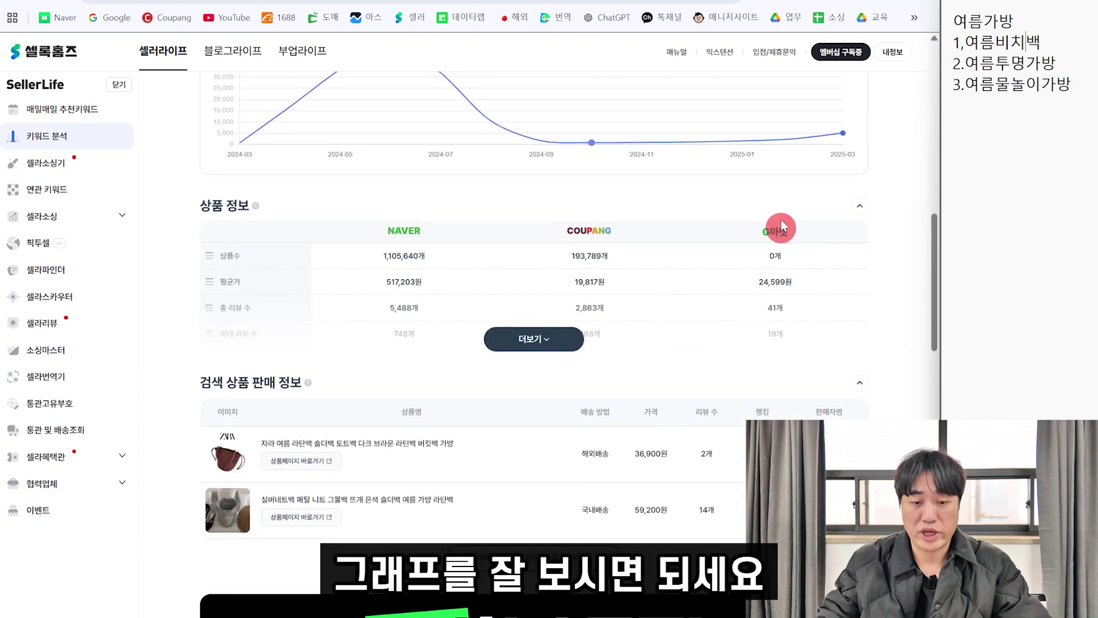
scroll(849, 273, up, 2)
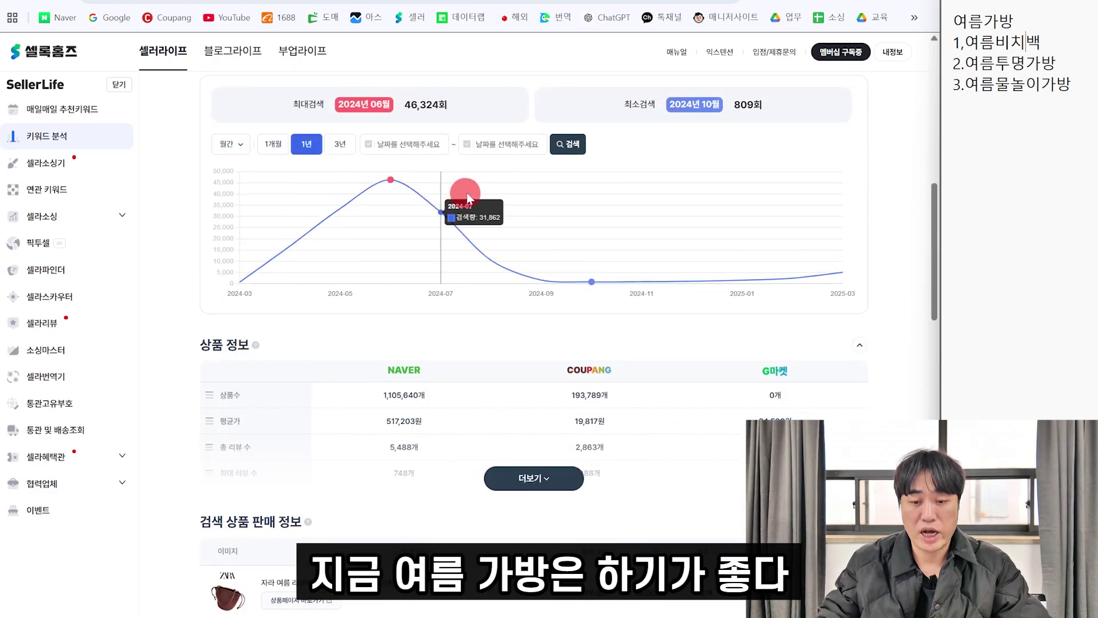
- Expand the full 상품 정보 table for 여름가방 and check Coupang's 로켓 배송 비율
click(554, 482)
scroll(593, 342, down, 3)
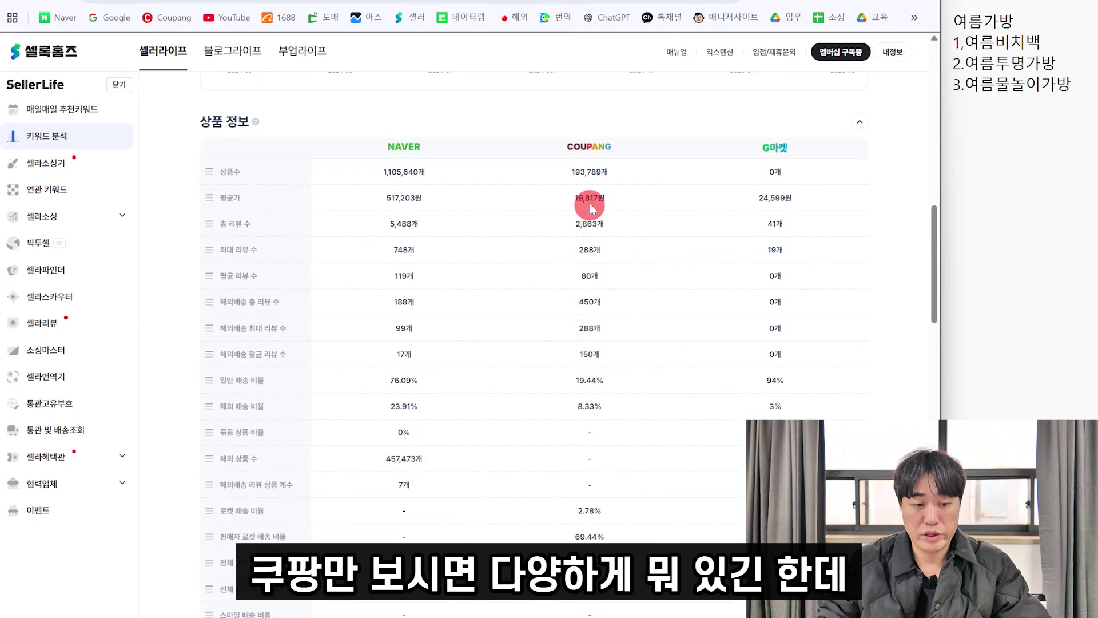
scroll(565, 286, down, 1)
scroll(589, 321, down, 3)
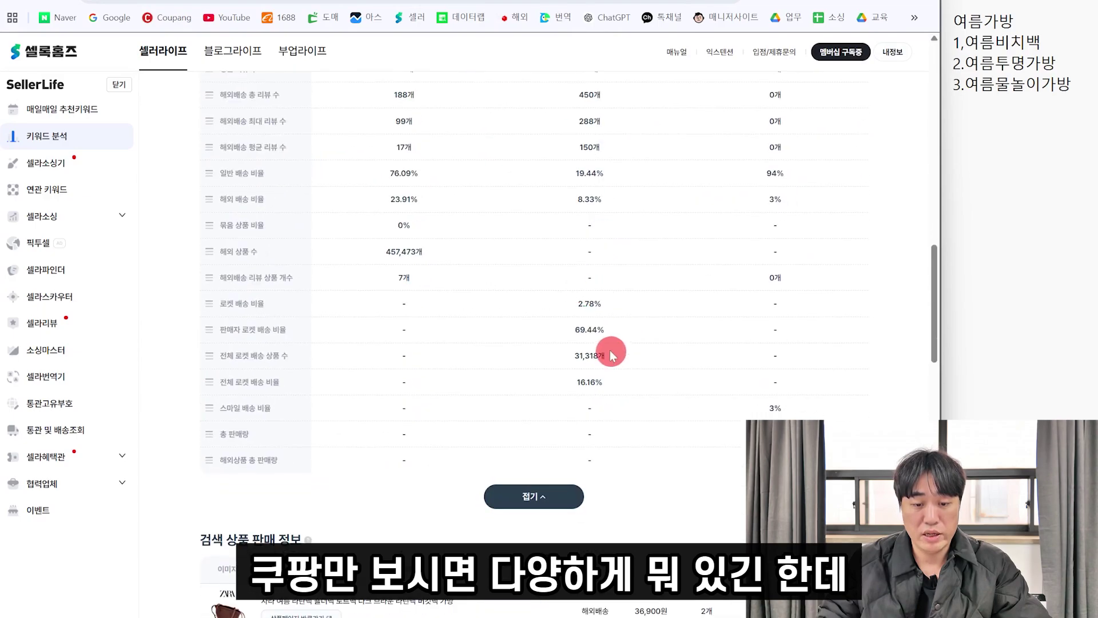
double_click(590, 304)
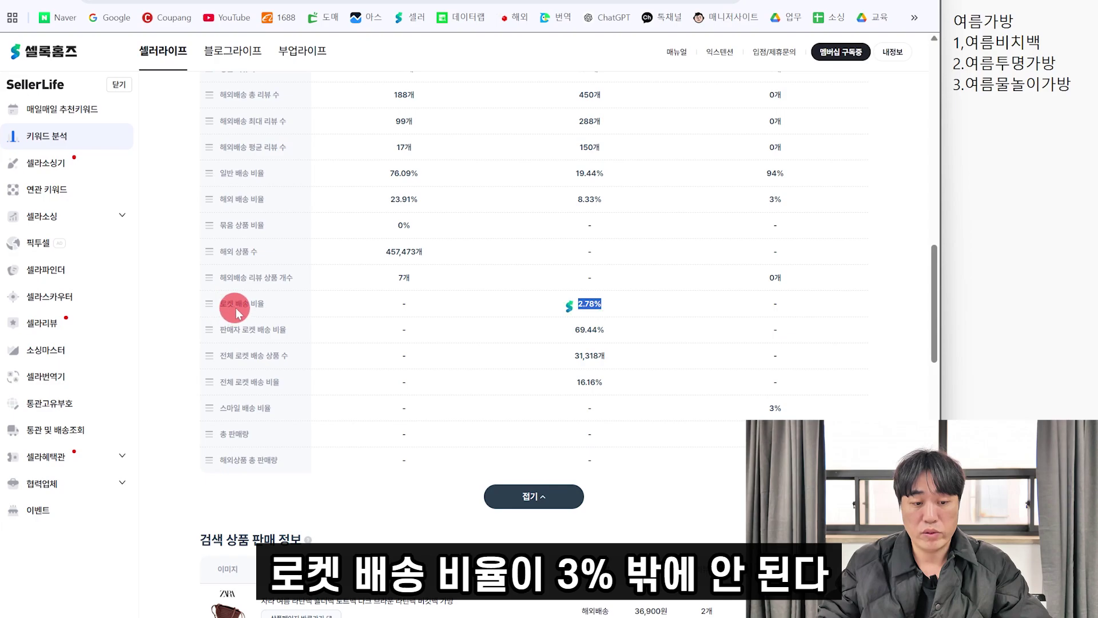
- Check Coupang's 판매자 로켓 배송 비율 and 전체 로켓 배송 비율 for 여름가방 in the 상품 정보 table
click(617, 339)
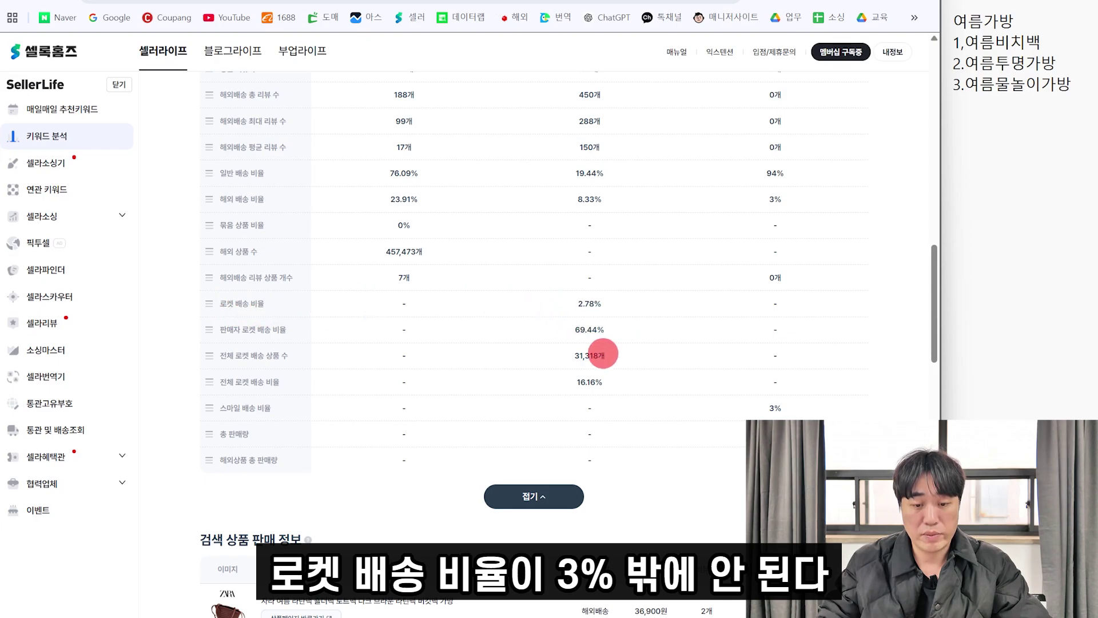
double_click(606, 332)
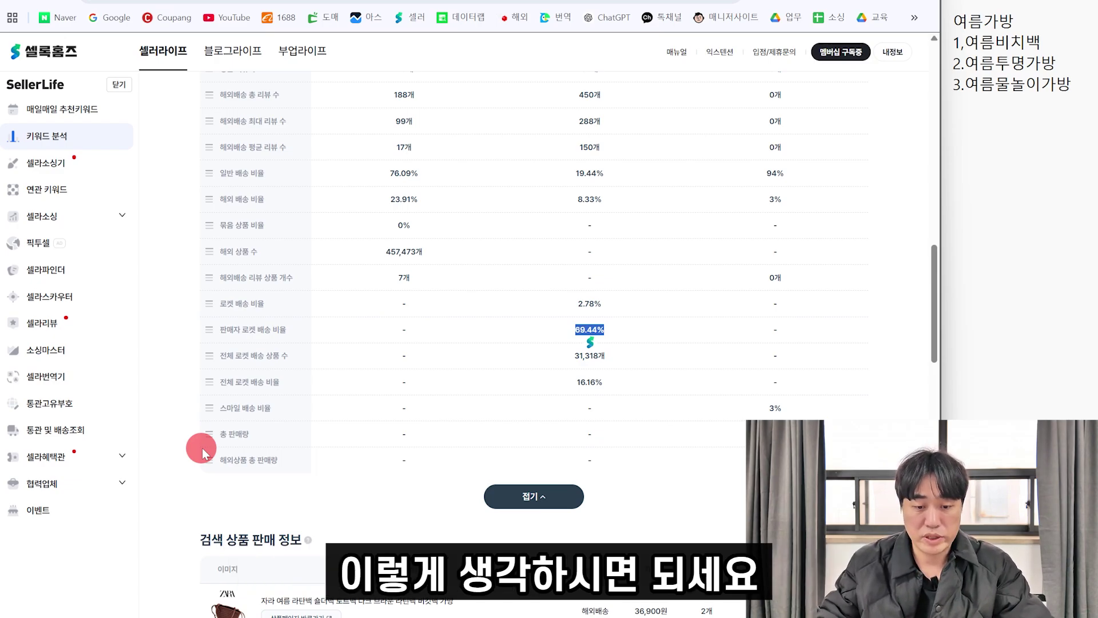
click(495, 496)
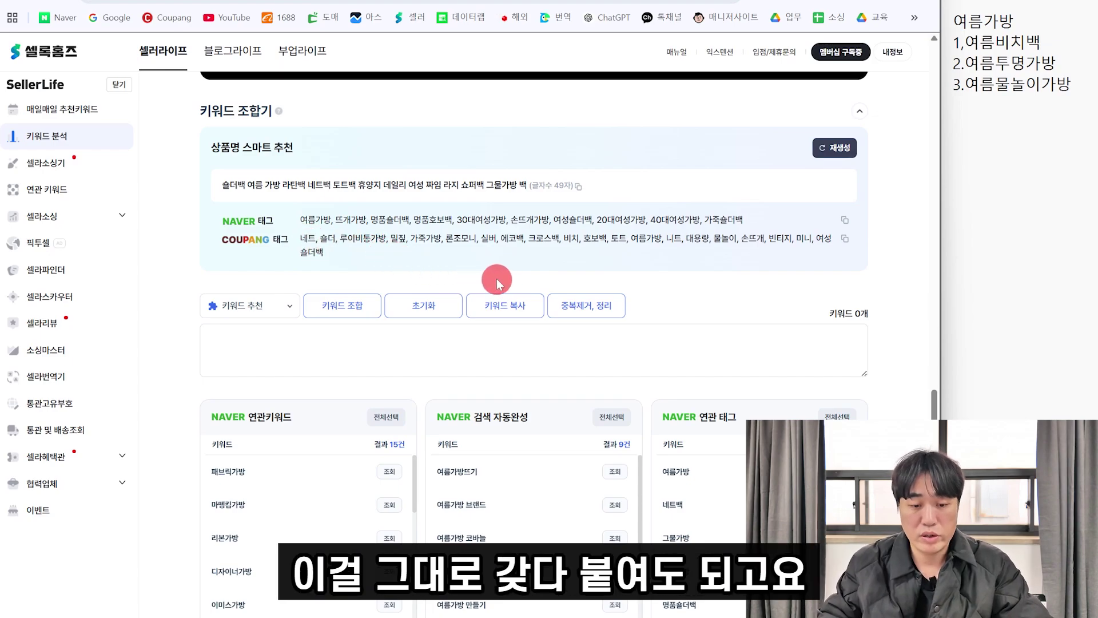
- Review the 상품명 스마트 추천 name, the NAVER and COUPANG tags and the keyword lists in 키워드 조합기 for 여름가방
click(513, 305)
scroll(523, 343, down, 7)
scroll(527, 367, down, 1)
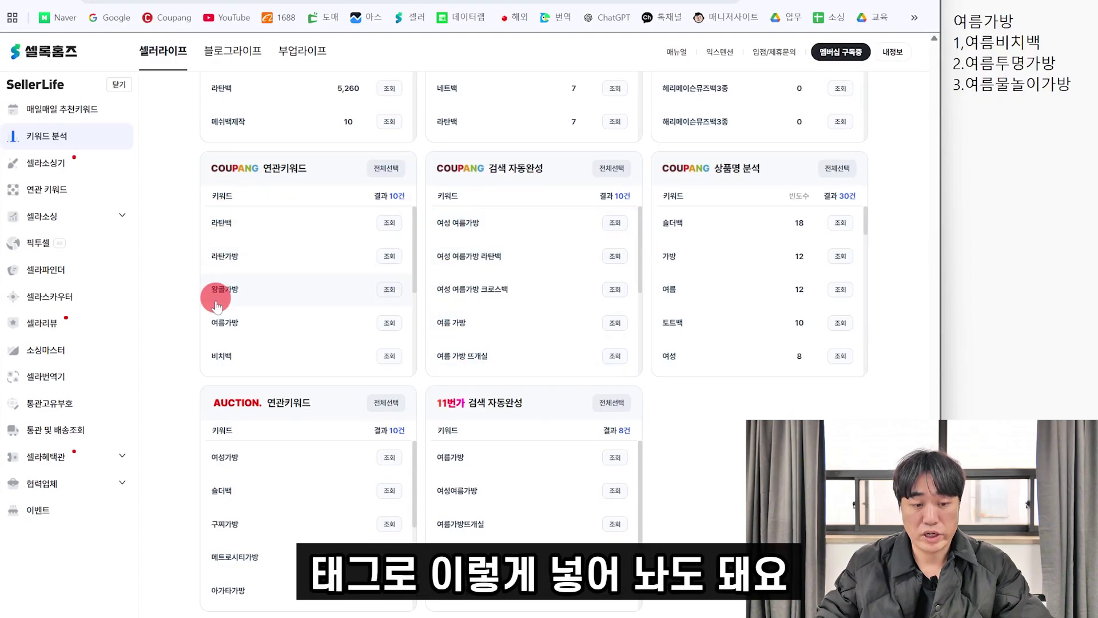
scroll(578, 330, up, 3)
- Make room for a product name below 3.여름물놀이가방 in the note and review the COUPANG 상품명 분석 keywords
click(1074, 85)
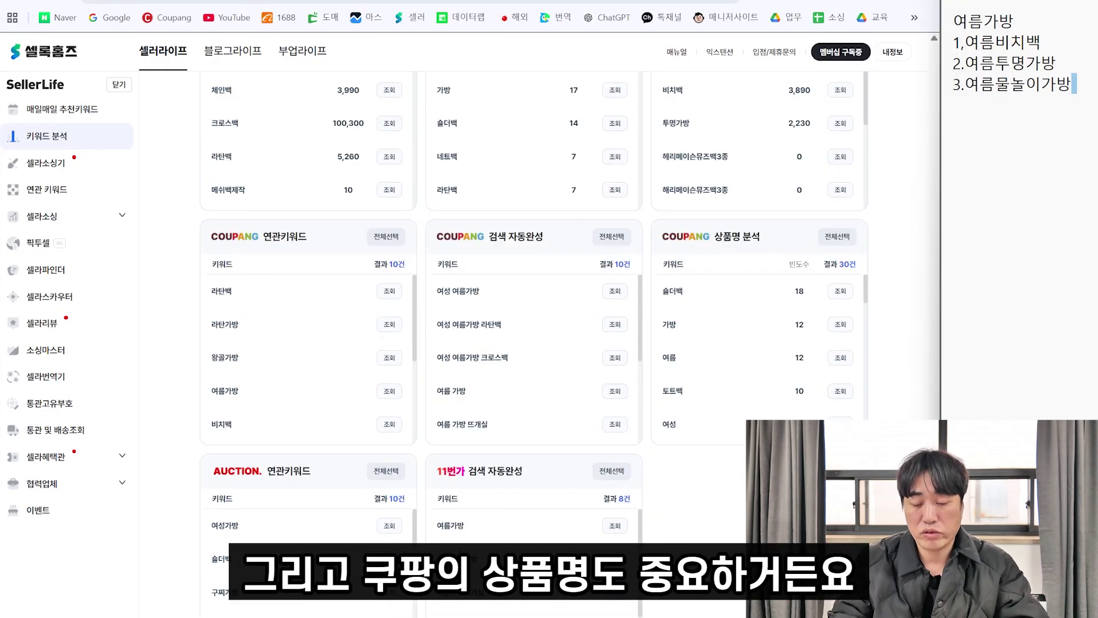
key(Return)
key(Return)
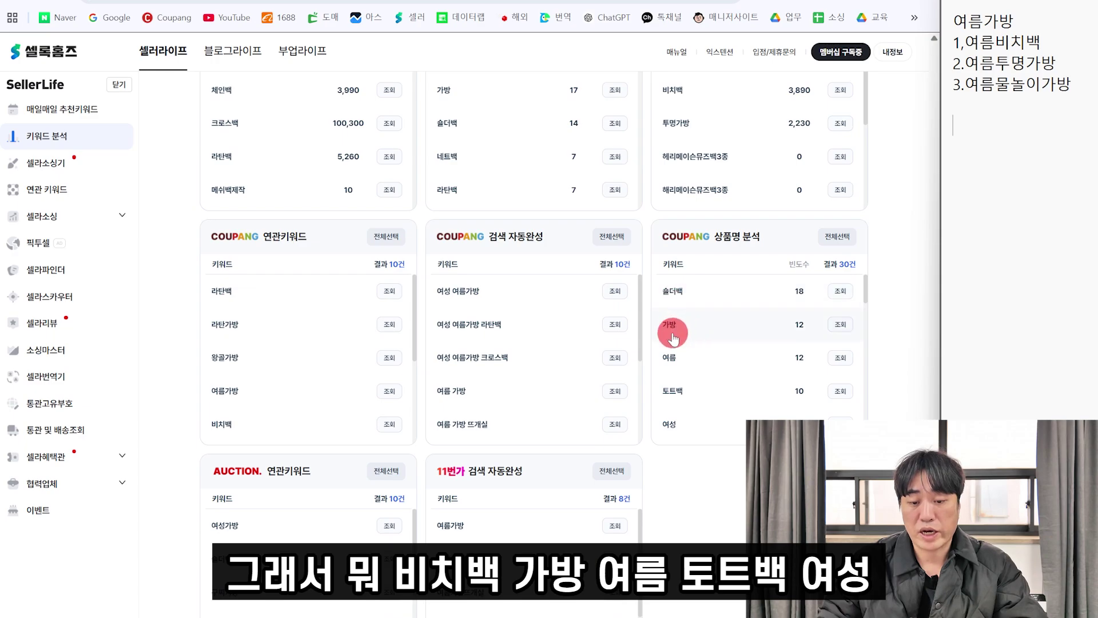
scroll(686, 412, down, 3)
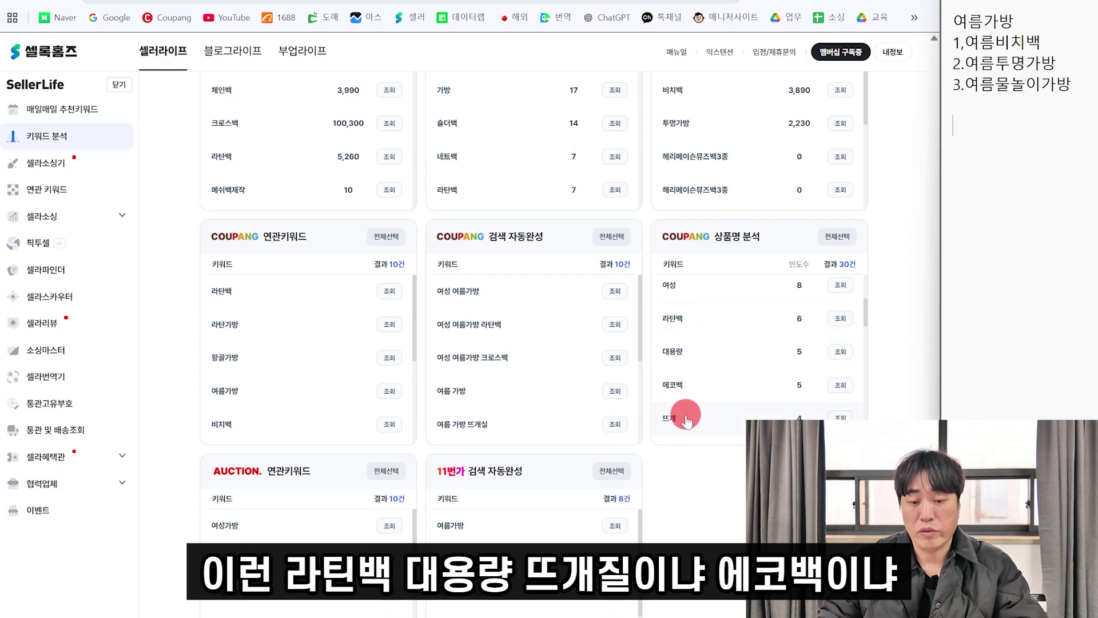
scroll(682, 389, up, 3)
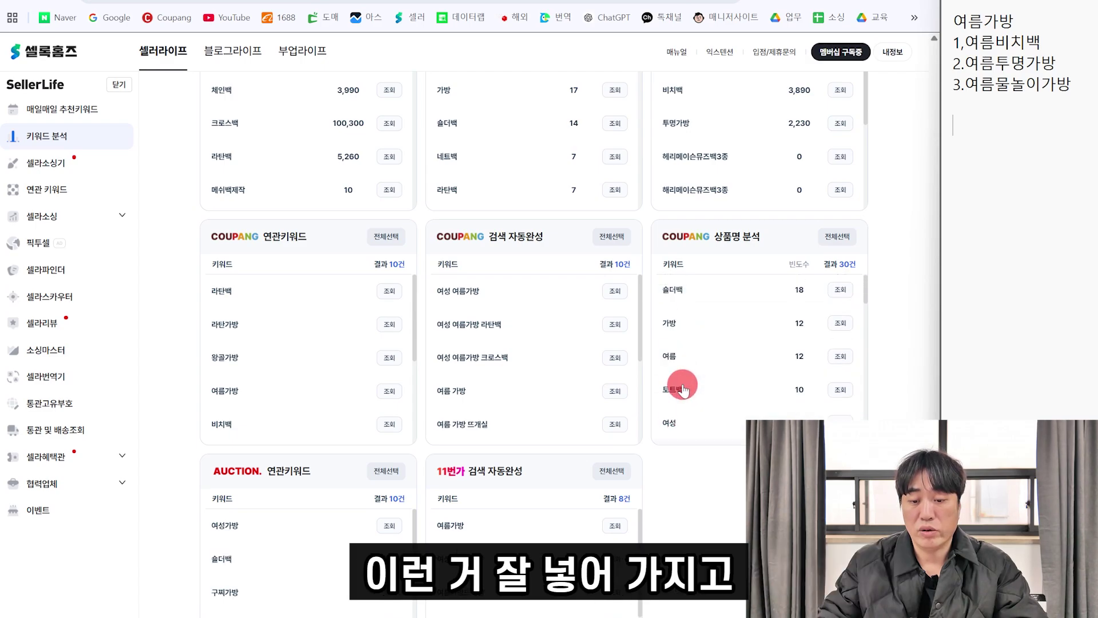
scroll(711, 336, up, 2)
scroll(591, 343, up, 1)
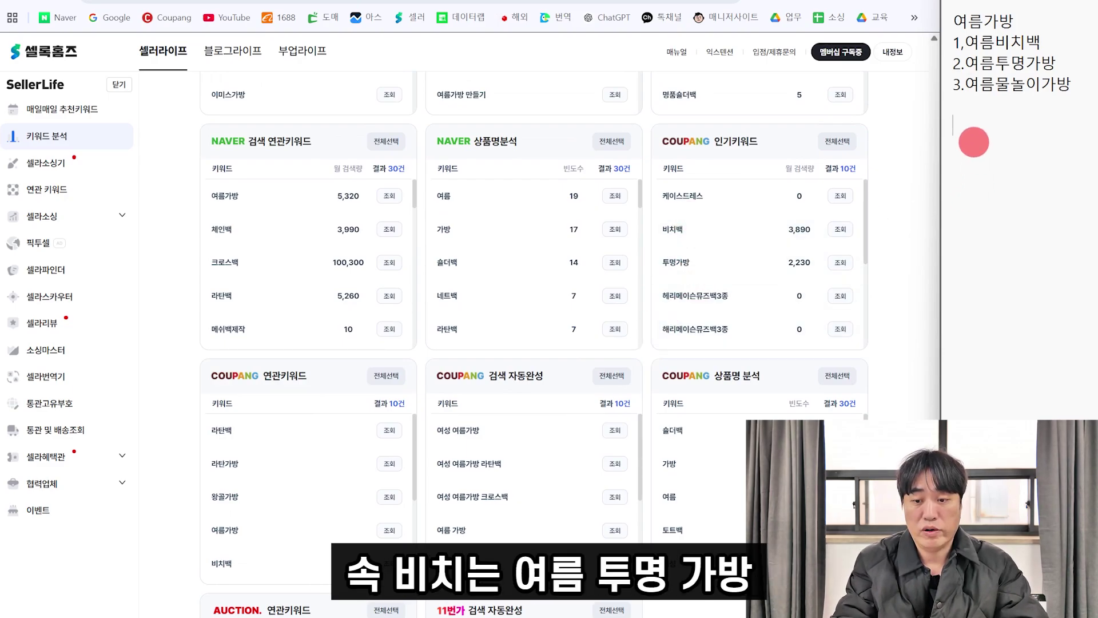
- Write the sample product name 속비치는 여름 투명 가방 in the note and prefix it with the placeholder brand 0000
text(비치는 여름 ㅌ)
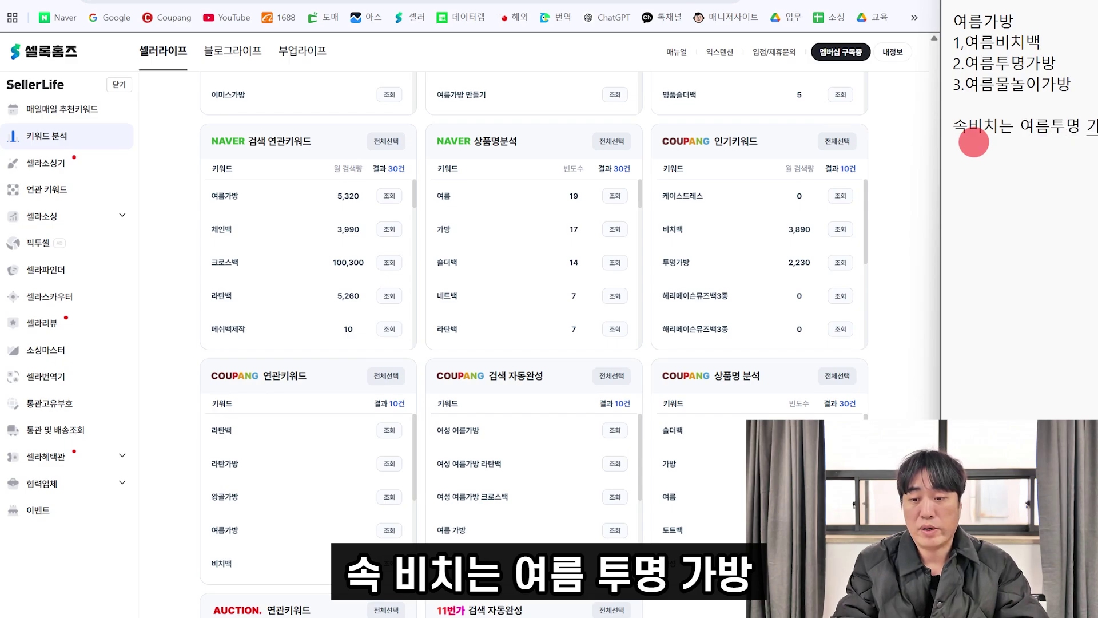
key(BackSpace)
key(BackSpace)
key(BackSpace)
key(BackSpace)
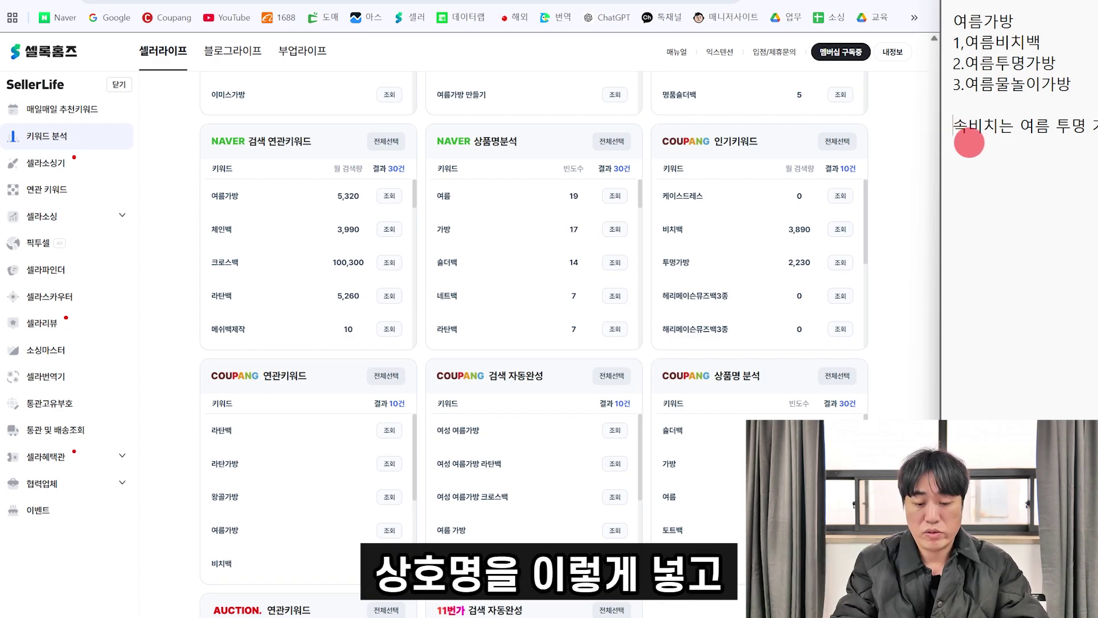
key(BackSpace)
text(0000)
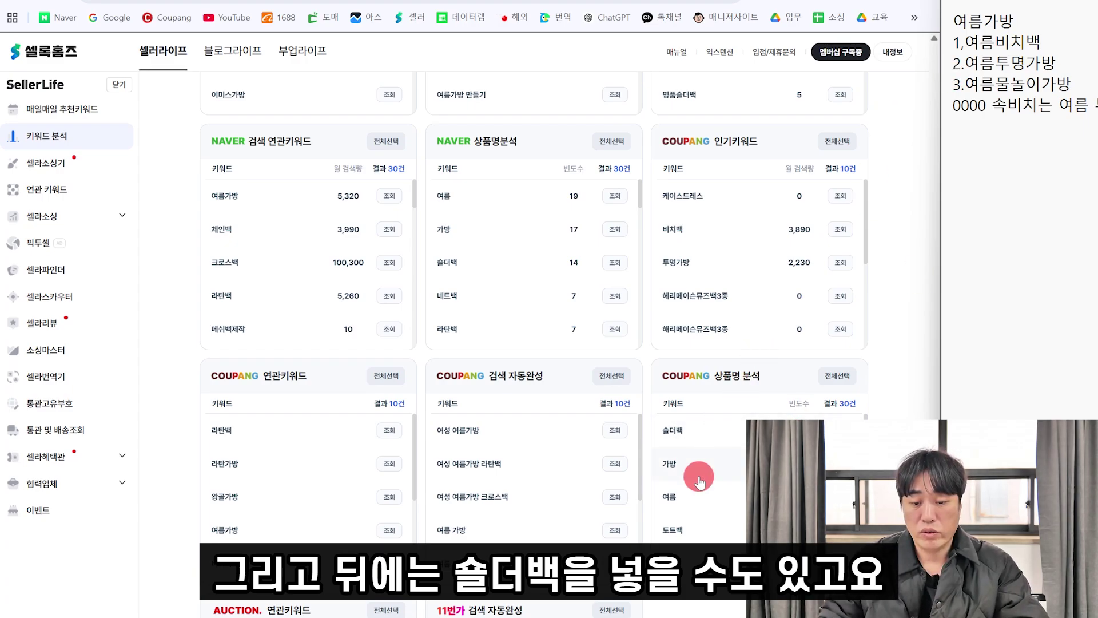
- Append 대용량 from the COUPANG 상품명 분석 list to the sample product name and insert two blank lines above it
scroll(701, 543, down, 1)
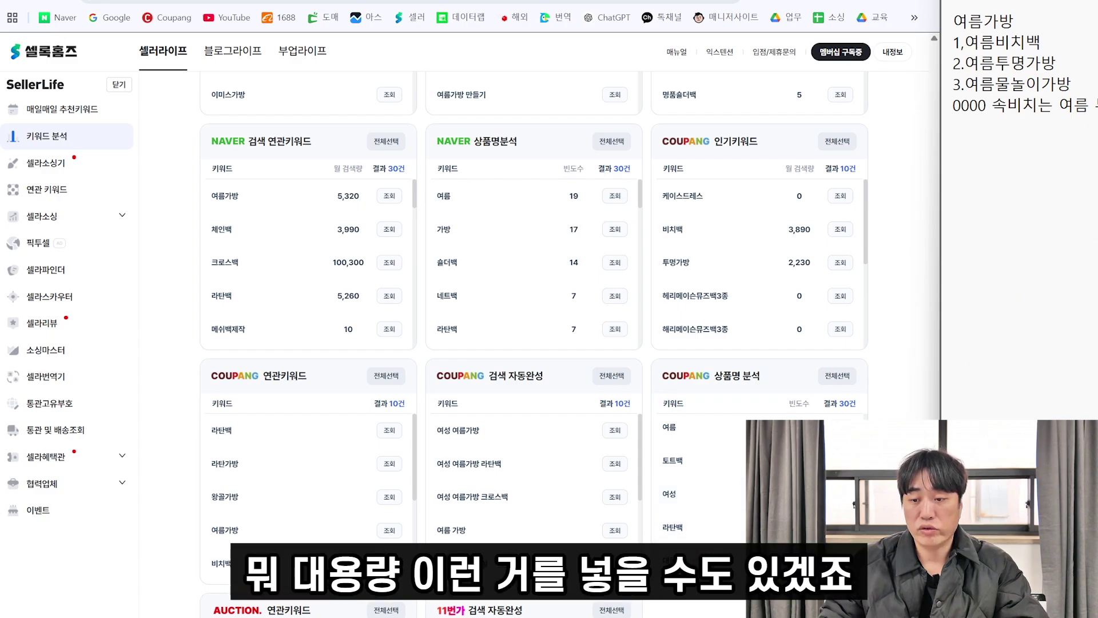
text(댕)
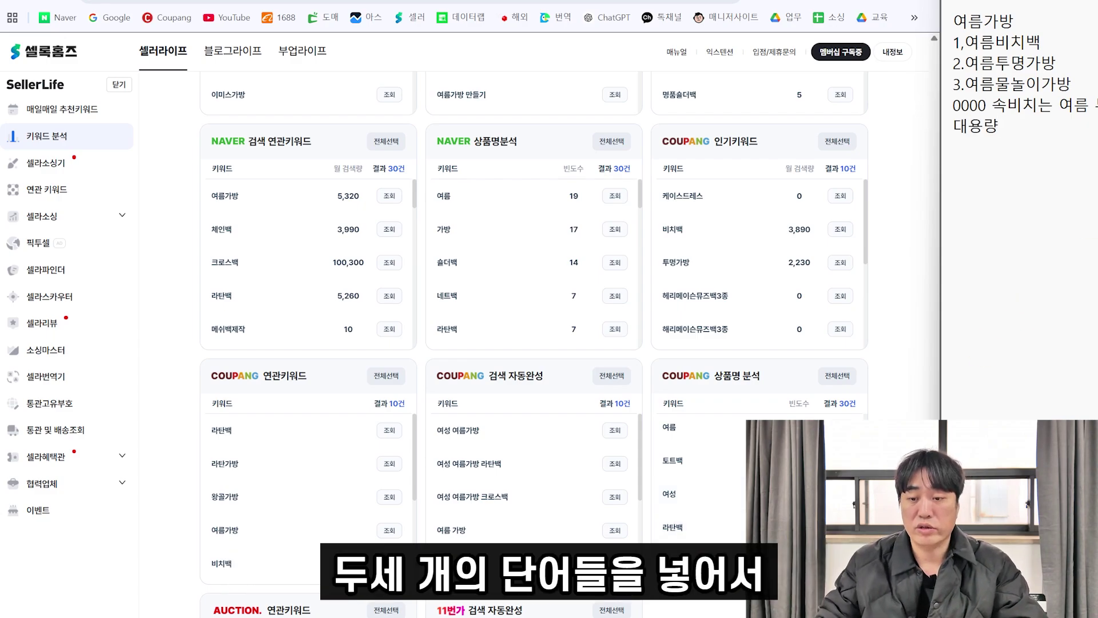
click(944, 113)
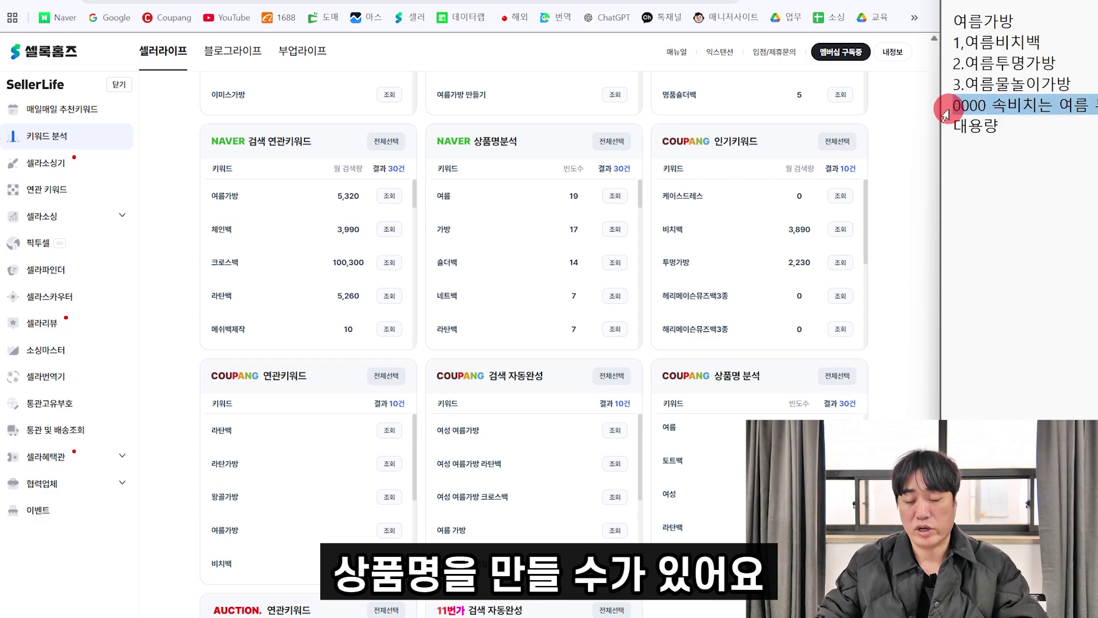
key(Return)
key(Return)
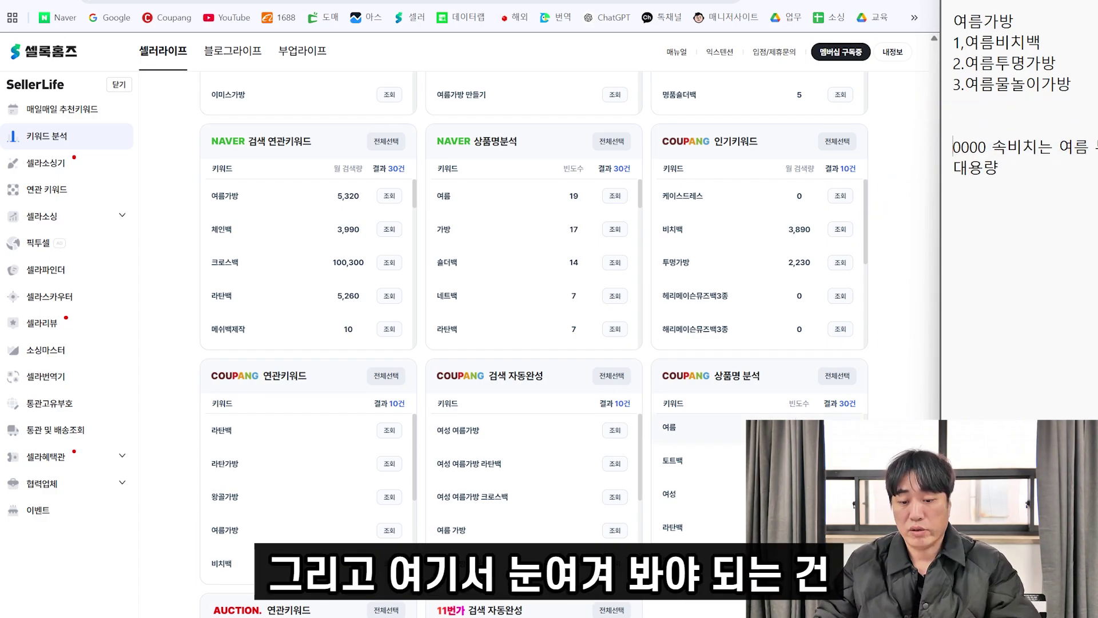
- Examine the 빈도수 of keywords in the COUPANG 상품명 분석 and NAVER 상품명분석 lists for product-name words
scroll(753, 266, down, 2)
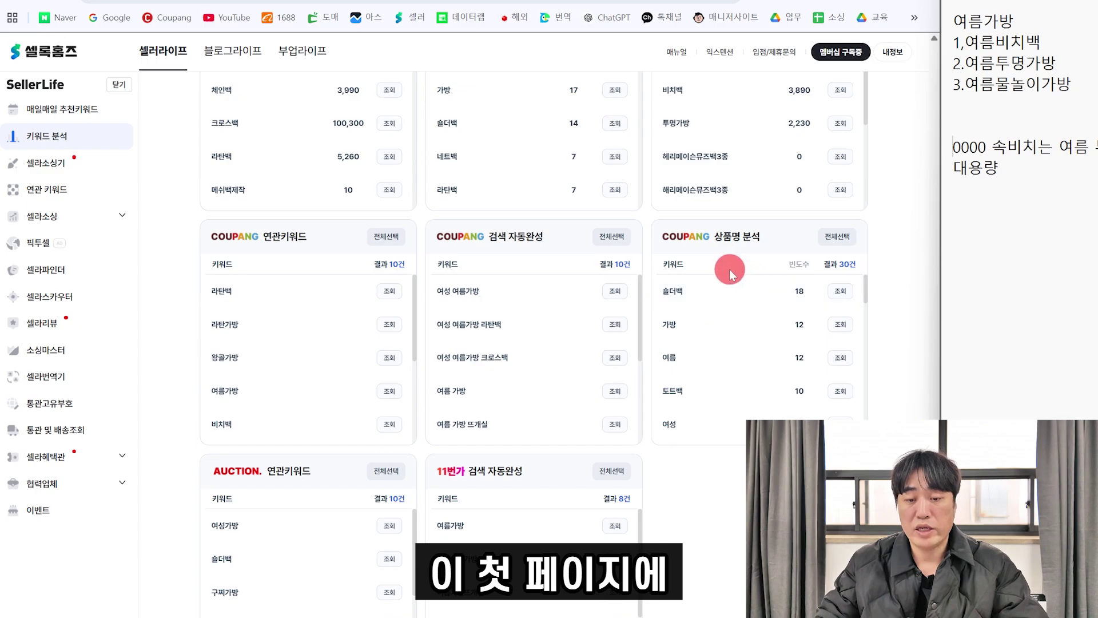
scroll(851, 249, up, 15)
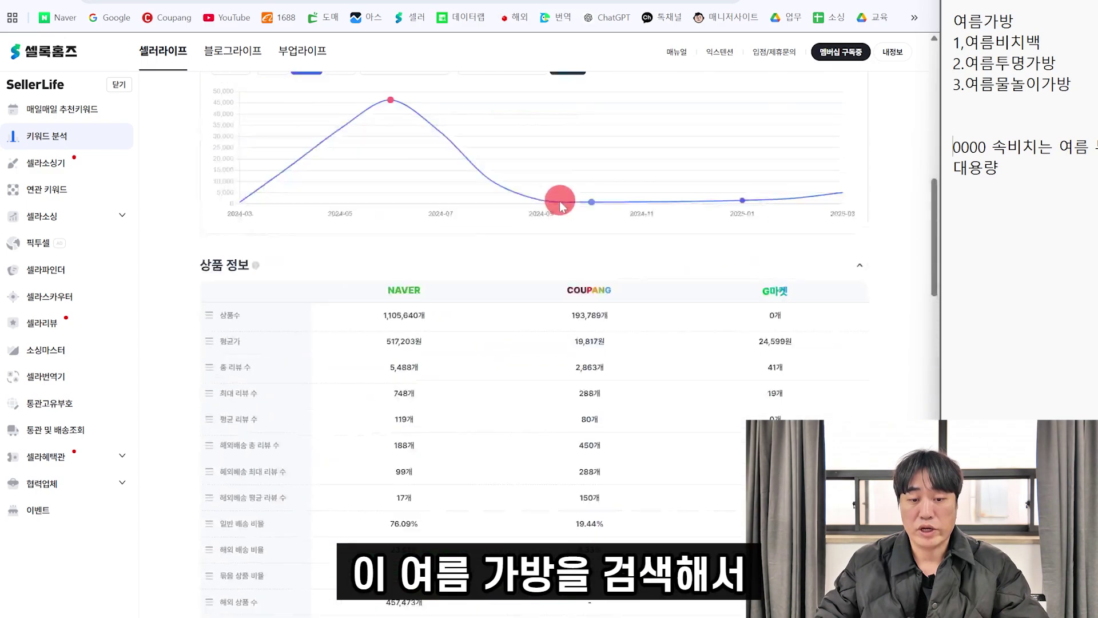
scroll(801, 344, down, 15)
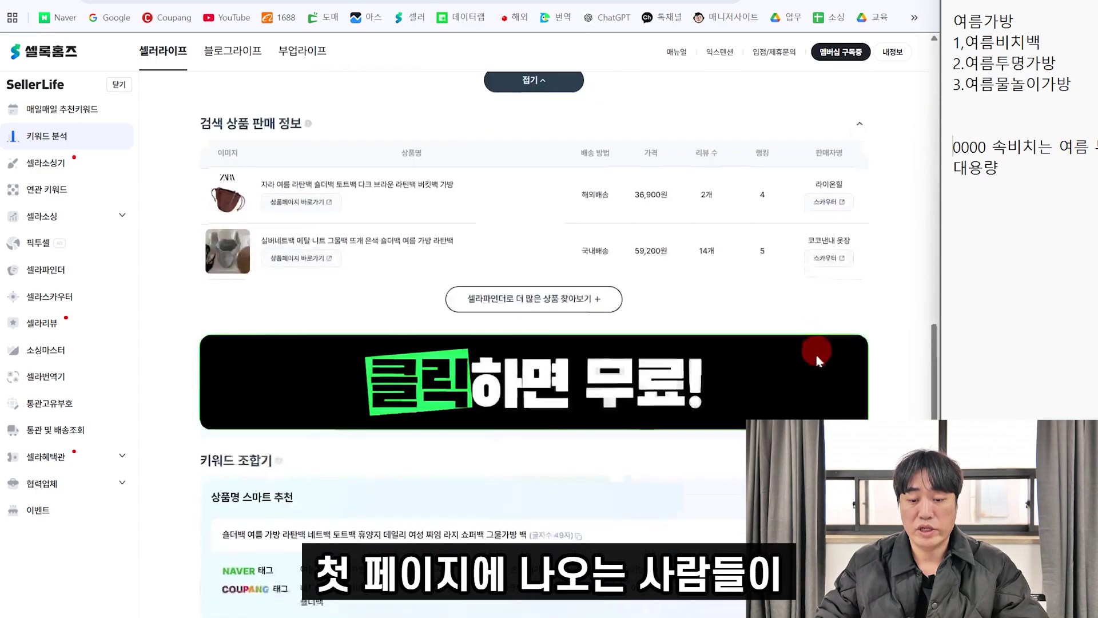
scroll(805, 357, down, 4)
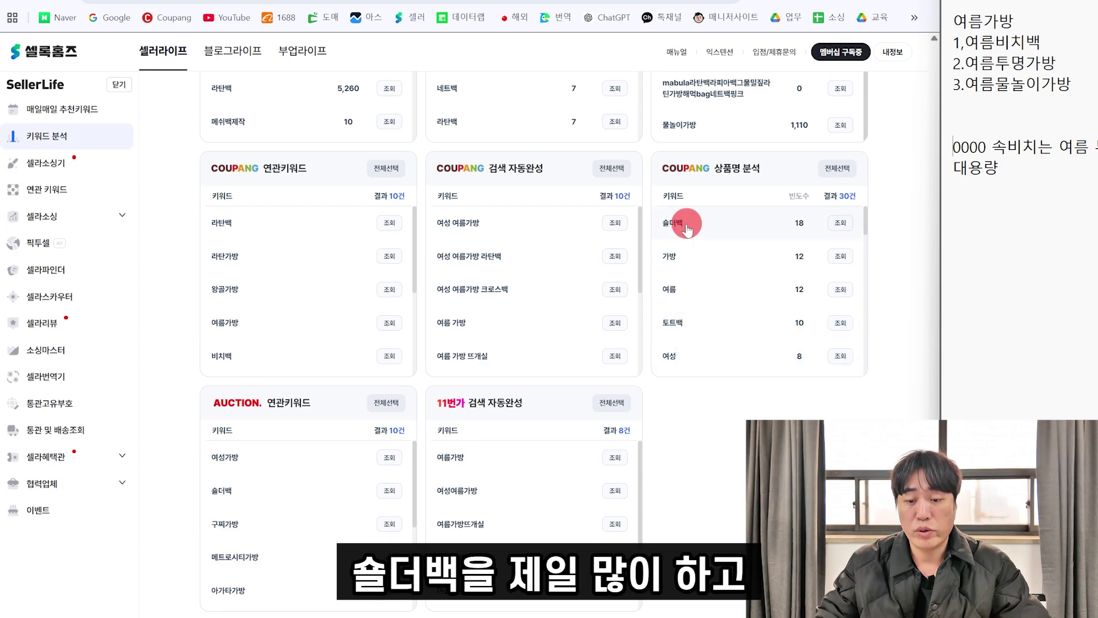
scroll(709, 332, down, 1)
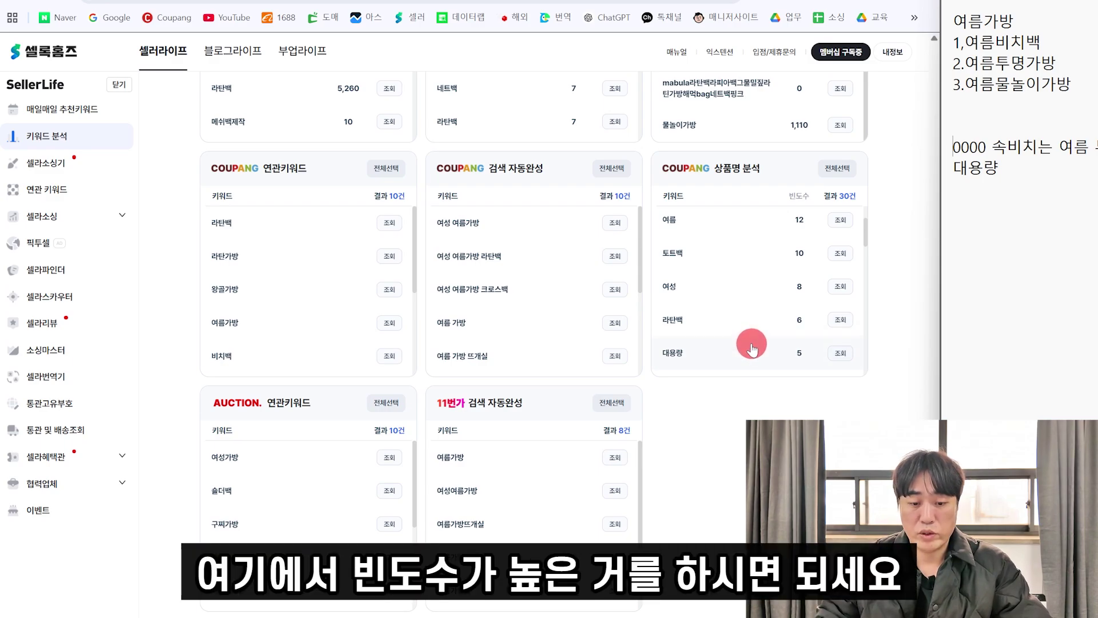
scroll(695, 356, up, 1)
scroll(921, 334, up, 5)
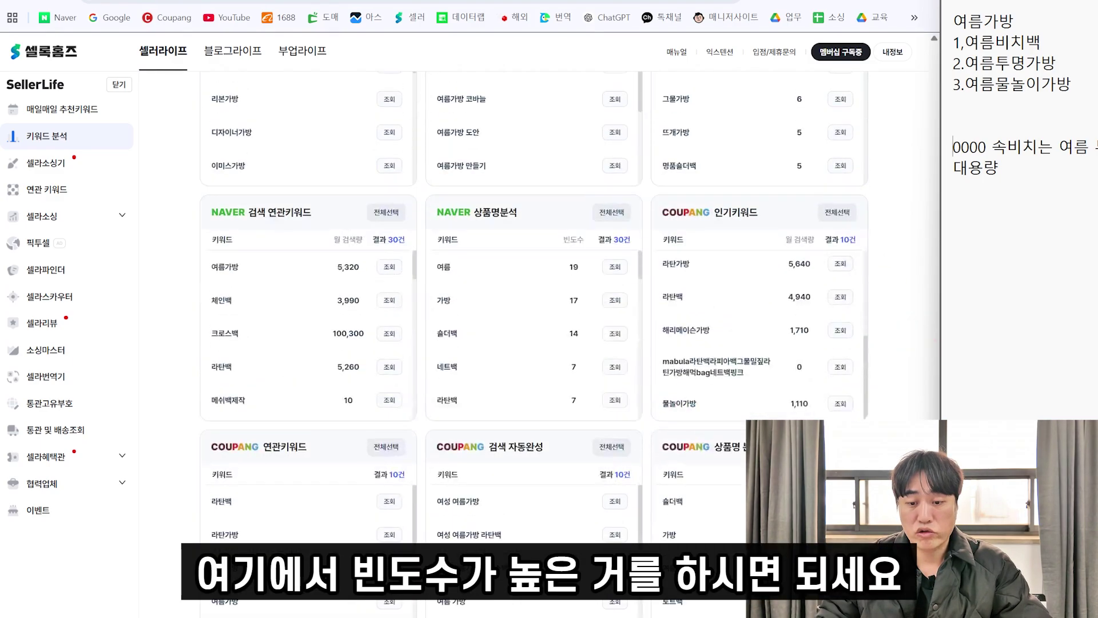
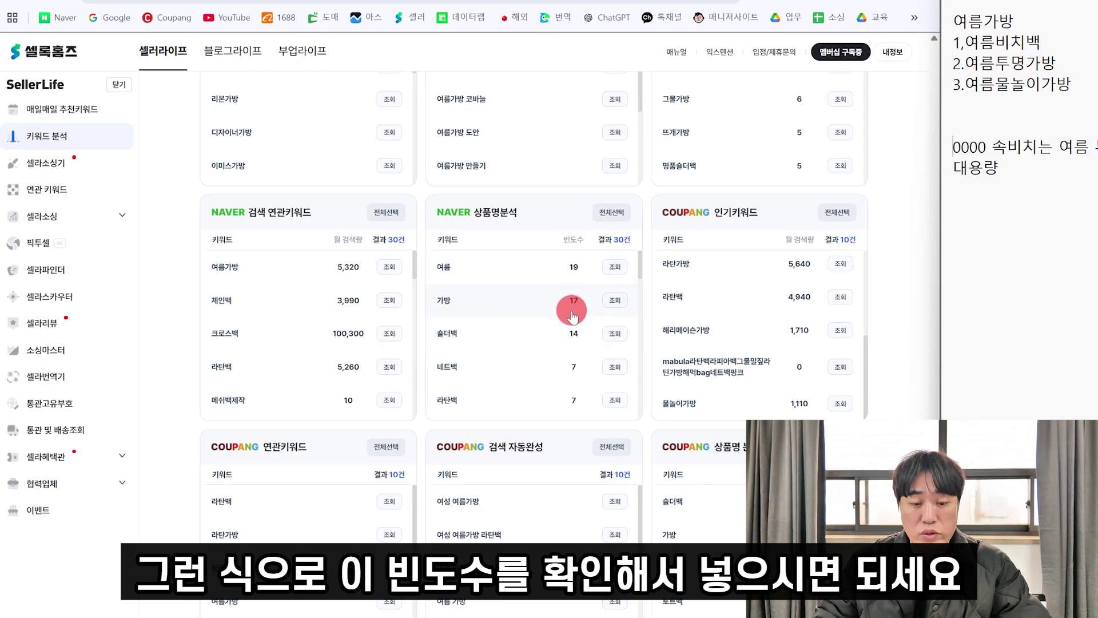
scroll(572, 317, down, 5)
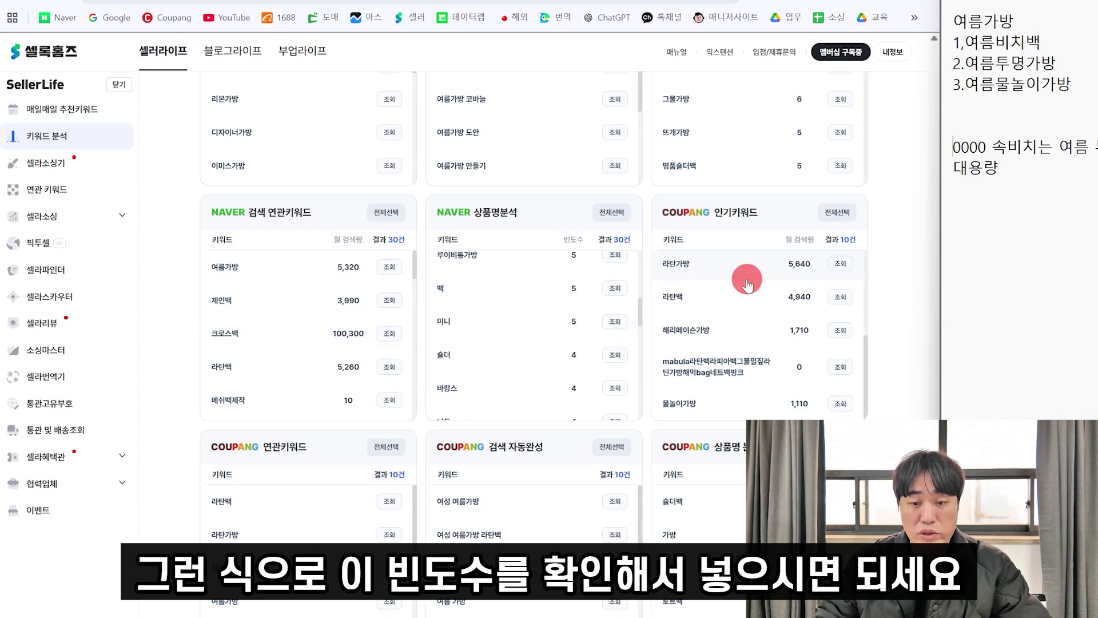
scroll(731, 240, up, 6)
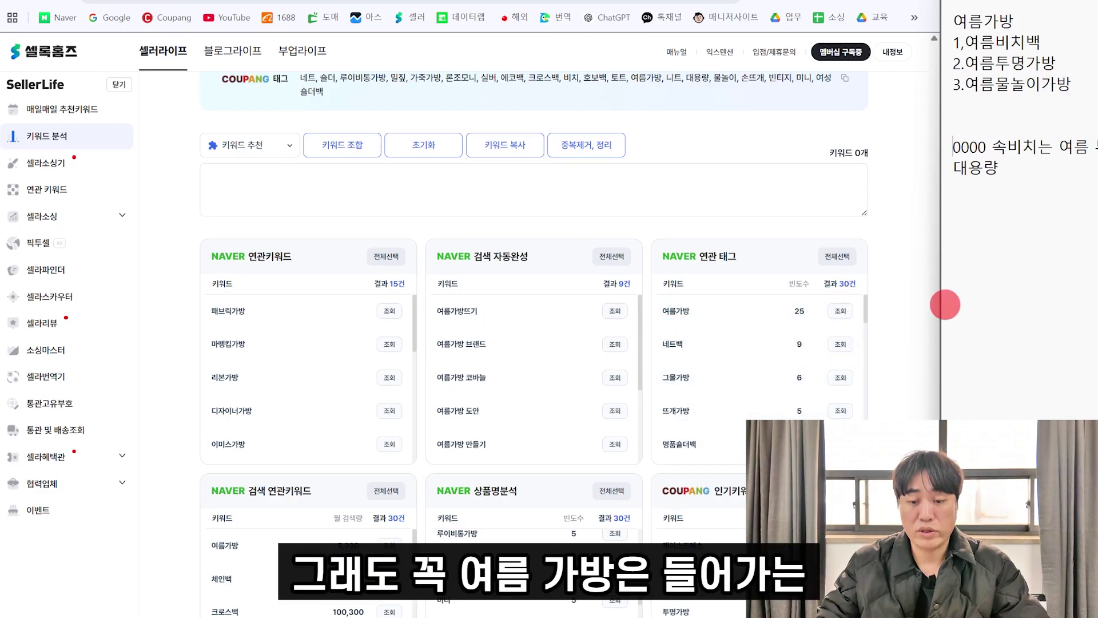
scroll(913, 290, down, 8)
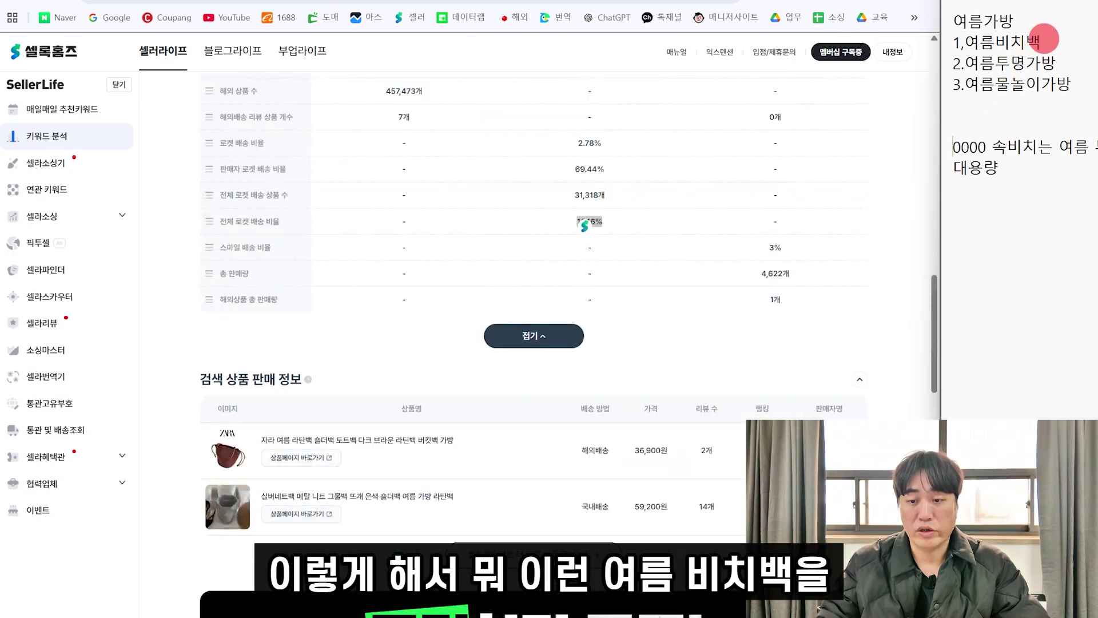
- Search Coupang for 여름비치백 from the note and compare the listed products' prices, delivery types and reviews
drag(1044, 38, 989, 32)
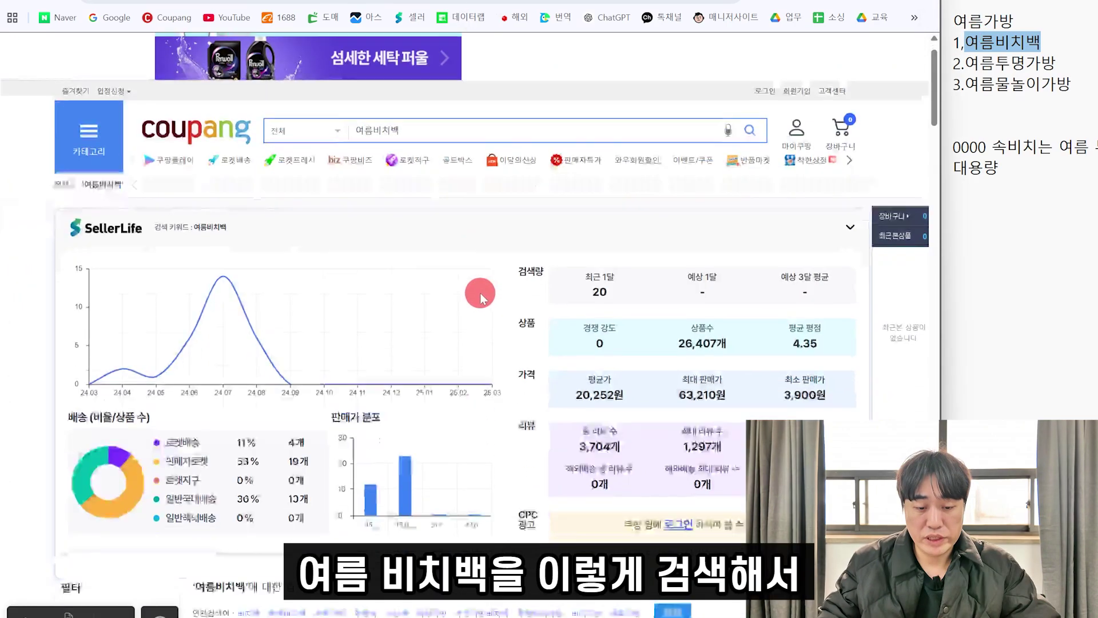
scroll(479, 292, down, 10)
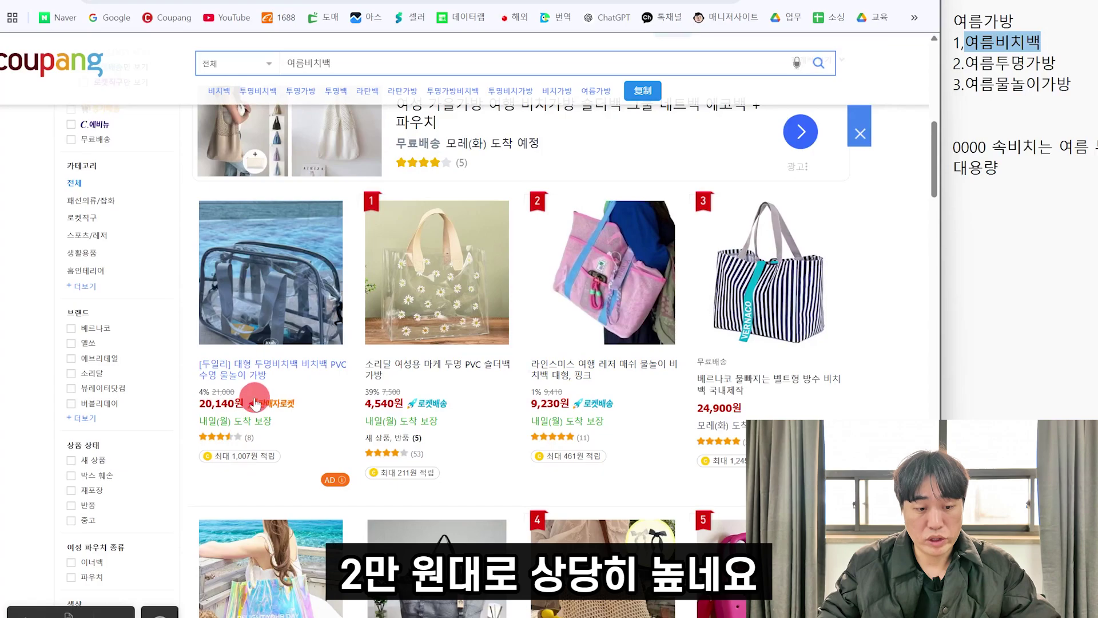
scroll(312, 343, down, 2)
scroll(311, 337, up, 1)
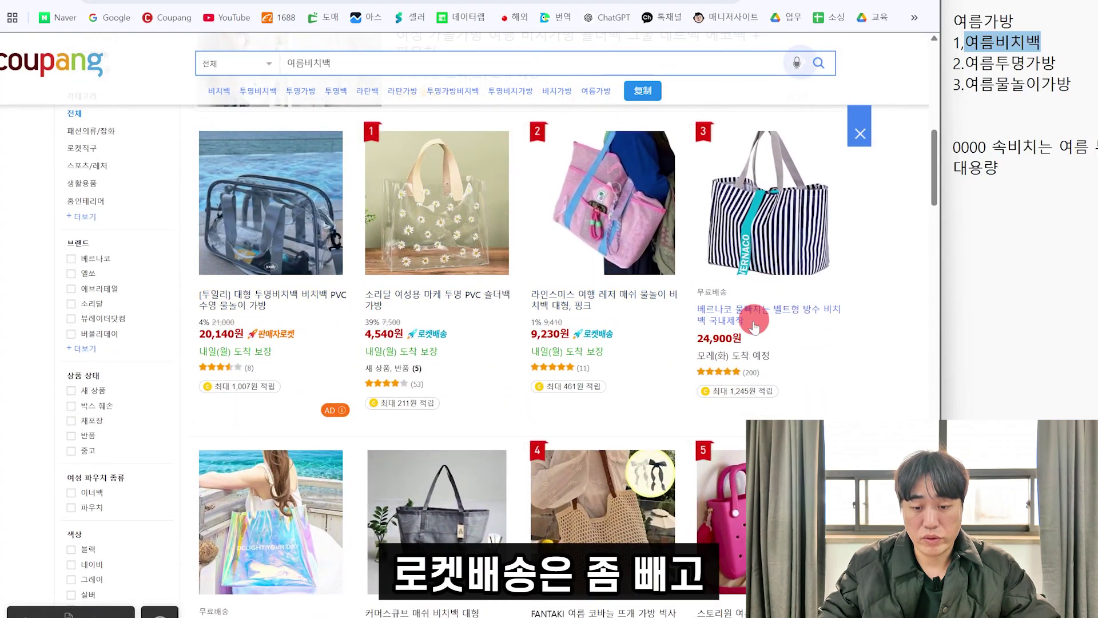
scroll(752, 314, down, 5)
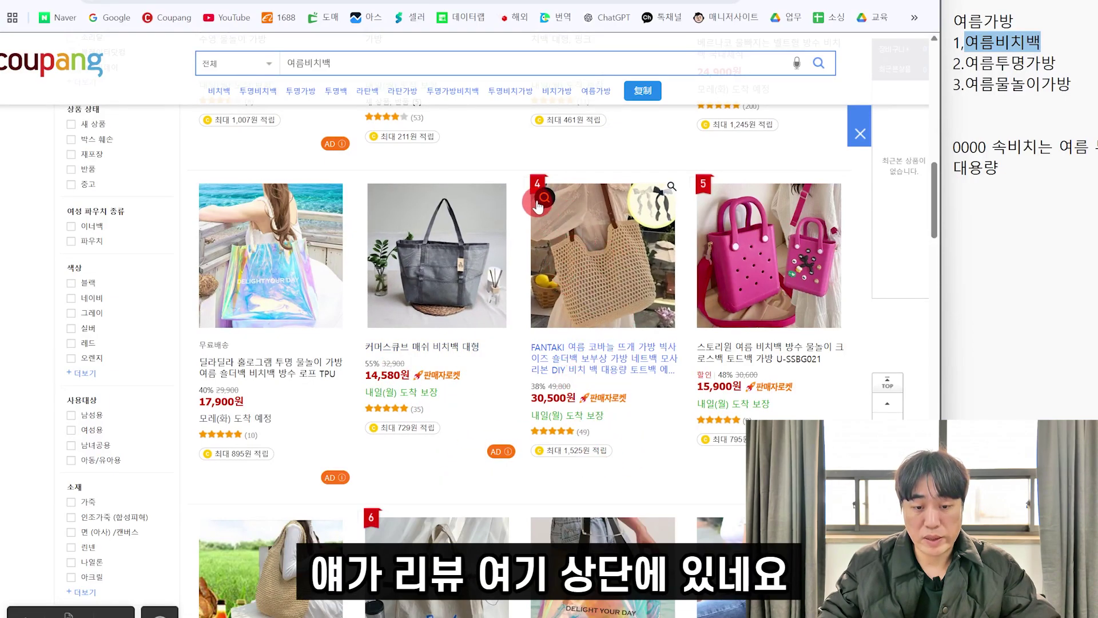
- Search 1688 by image for the fourth-ranked crochet bag, sort the matches by orders and compare their prices with Coupang's
click(543, 198)
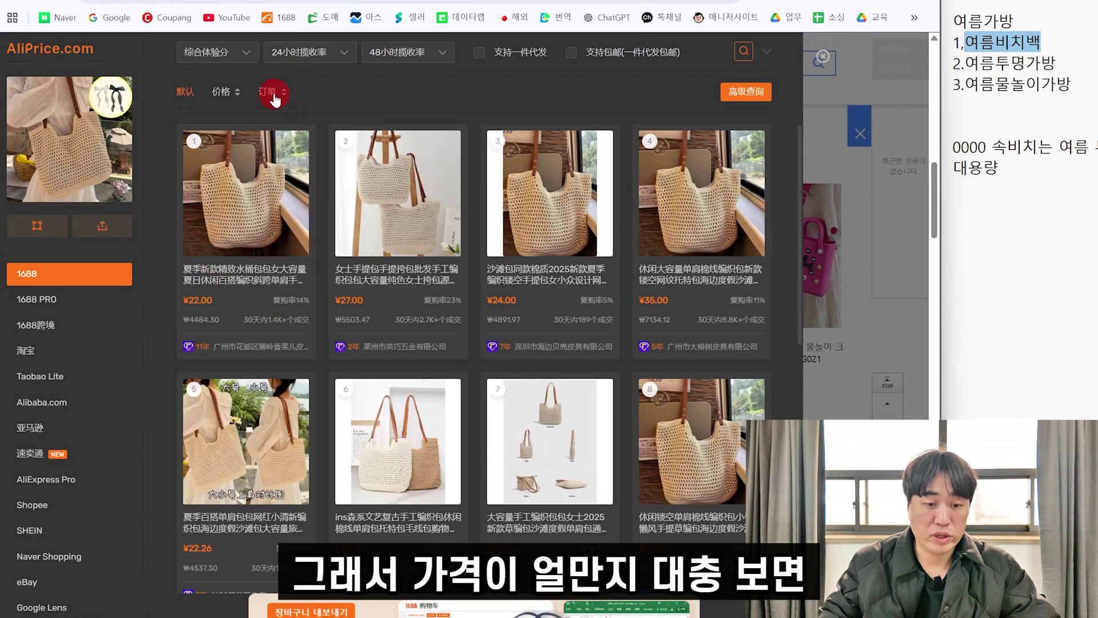
click(269, 92)
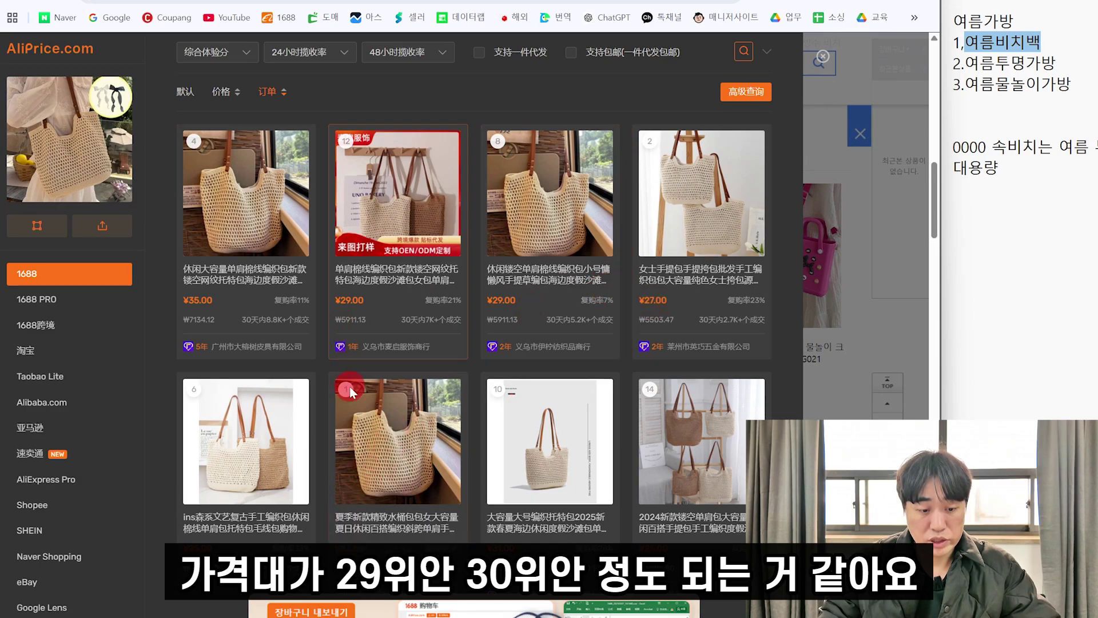
scroll(347, 502, down, 2)
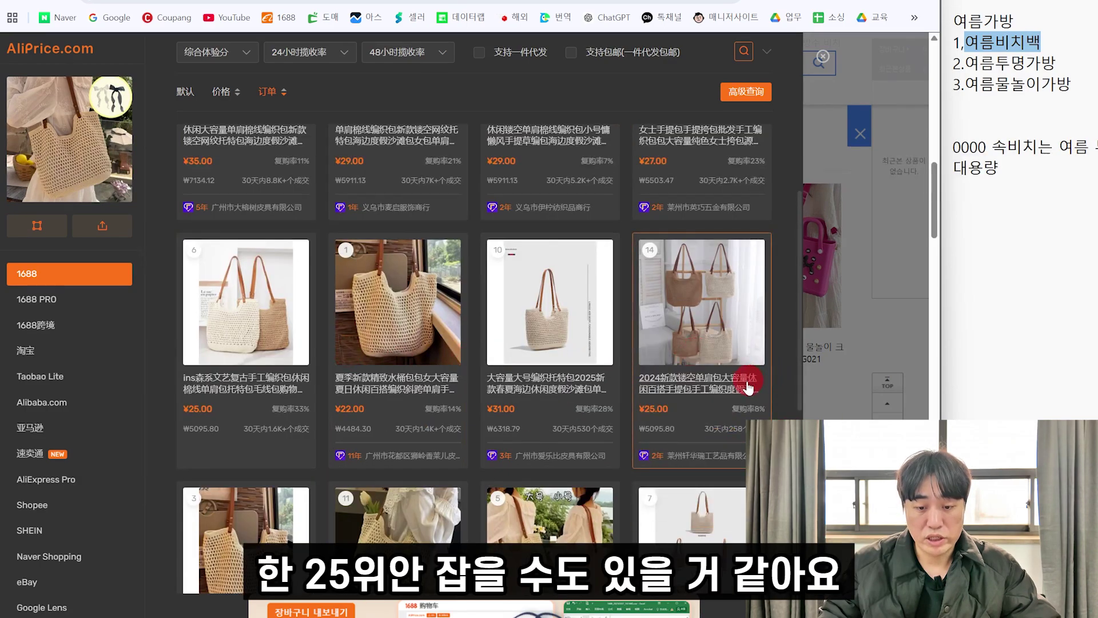
scroll(749, 380, up, 2)
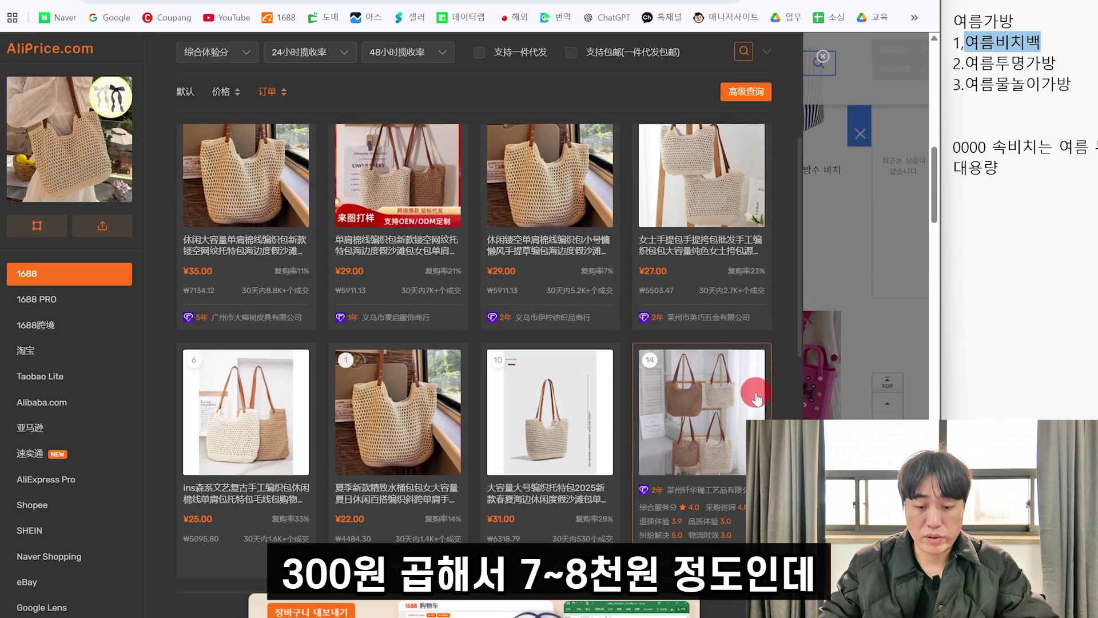
key(Escape)
scroll(622, 435, down, 2)
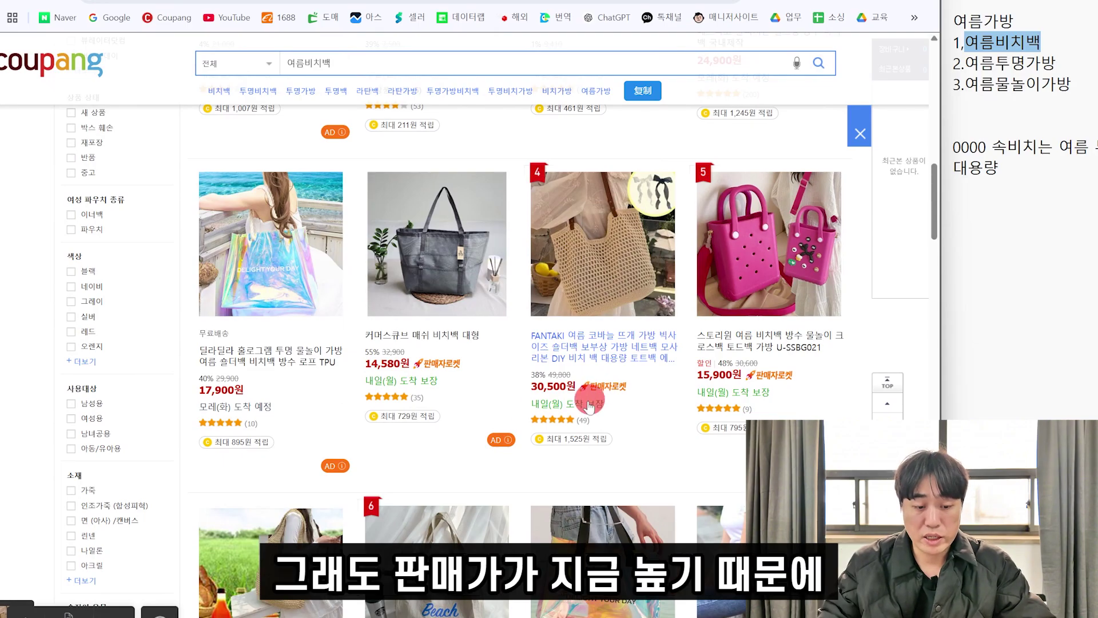
- Search 1688 by image for the fifth-ranked pink 스토리원 beach bag and compare the matches' prices with Coupang's
scroll(589, 406, down, 3)
scroll(393, 383, up, 5)
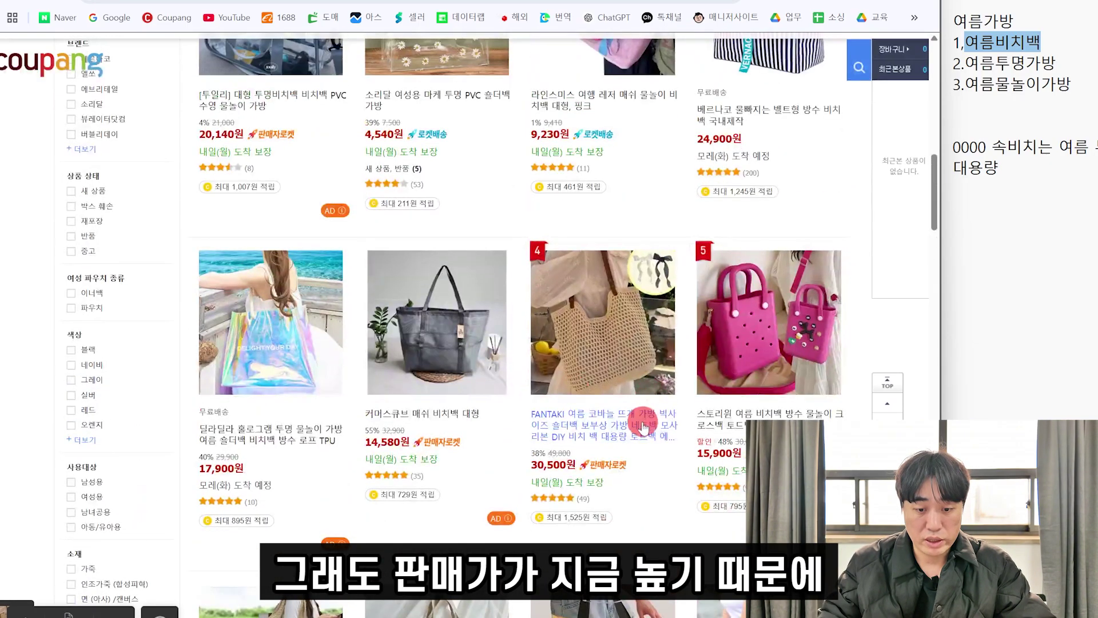
scroll(644, 426, down, 5)
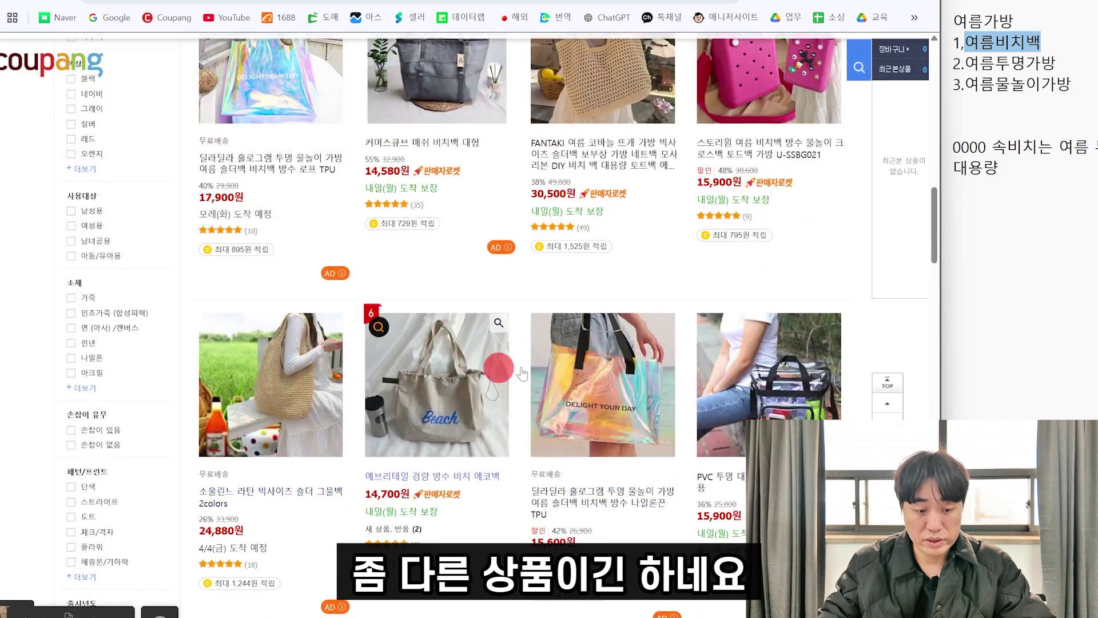
scroll(646, 361, up, 4)
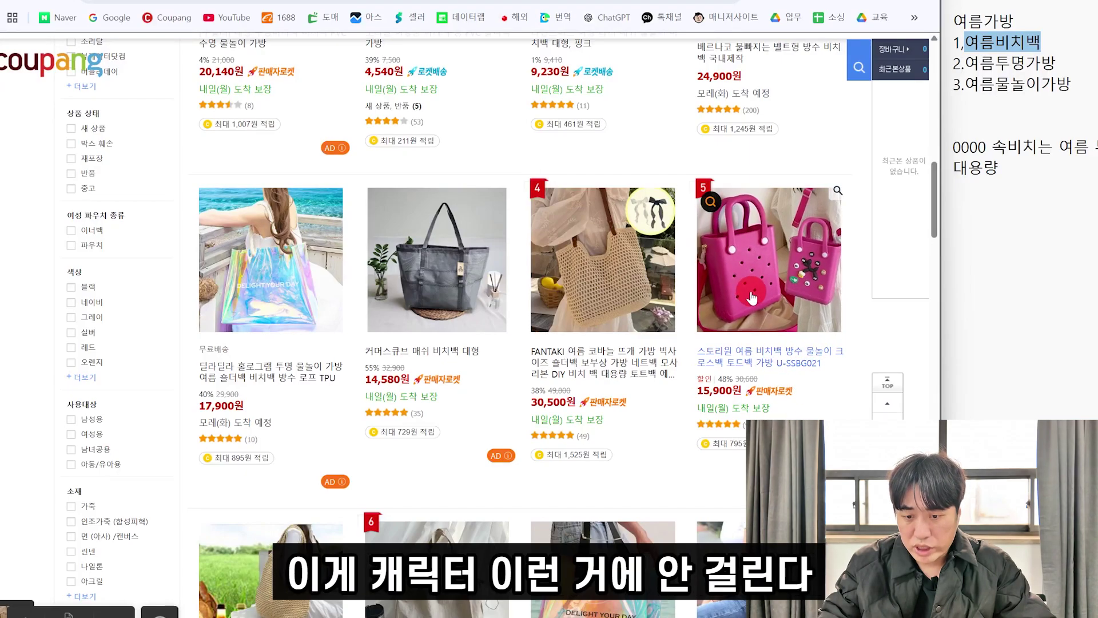
click(711, 200)
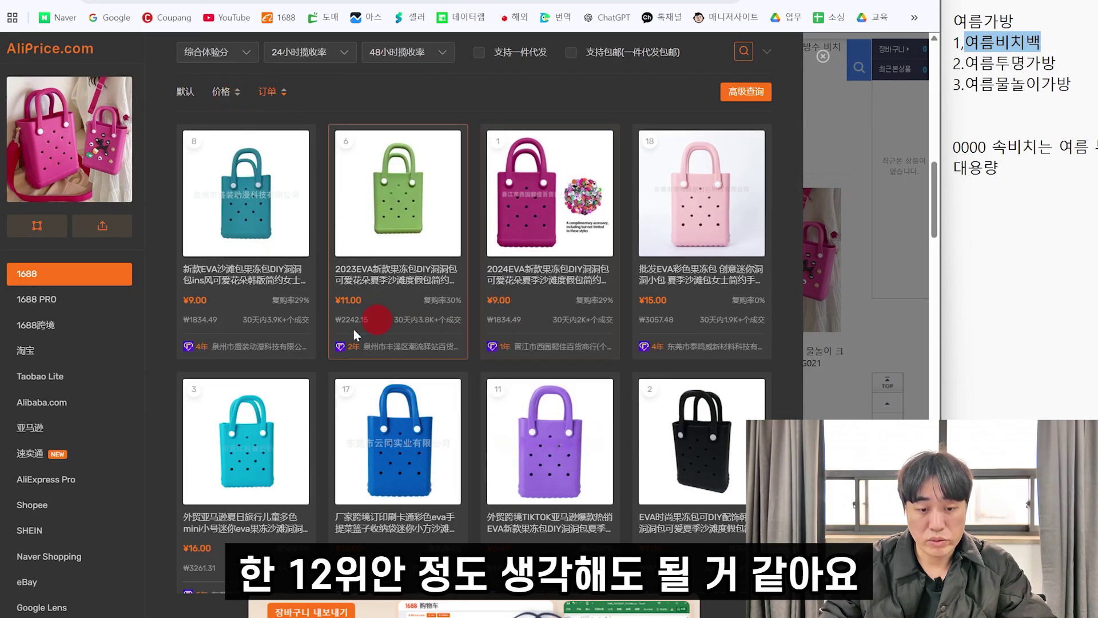
scroll(362, 457, down, 2)
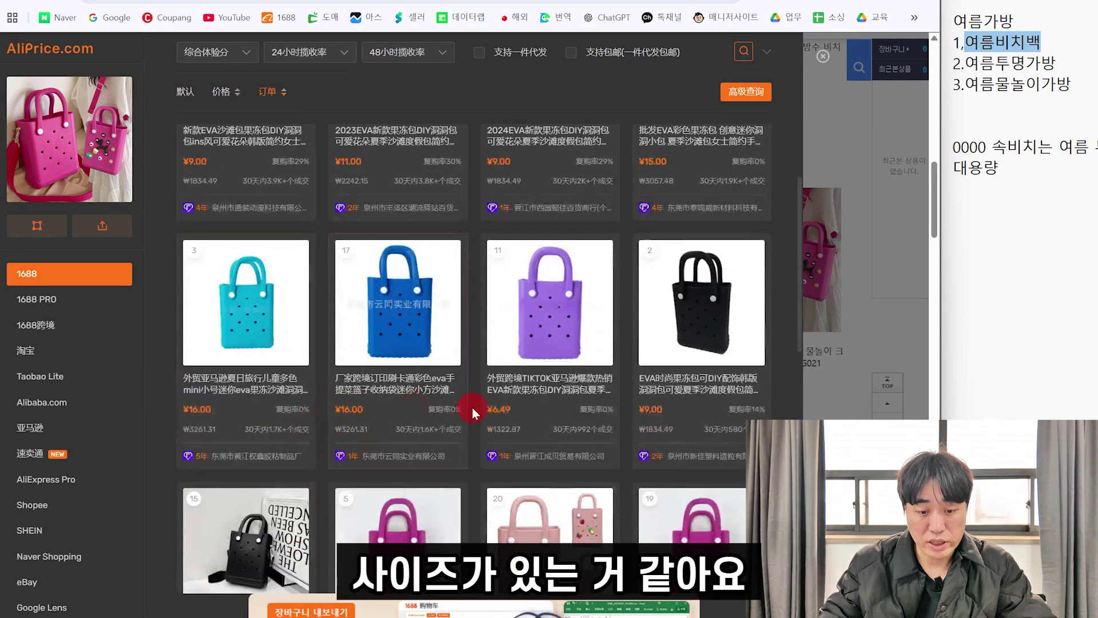
scroll(375, 420, up, 2)
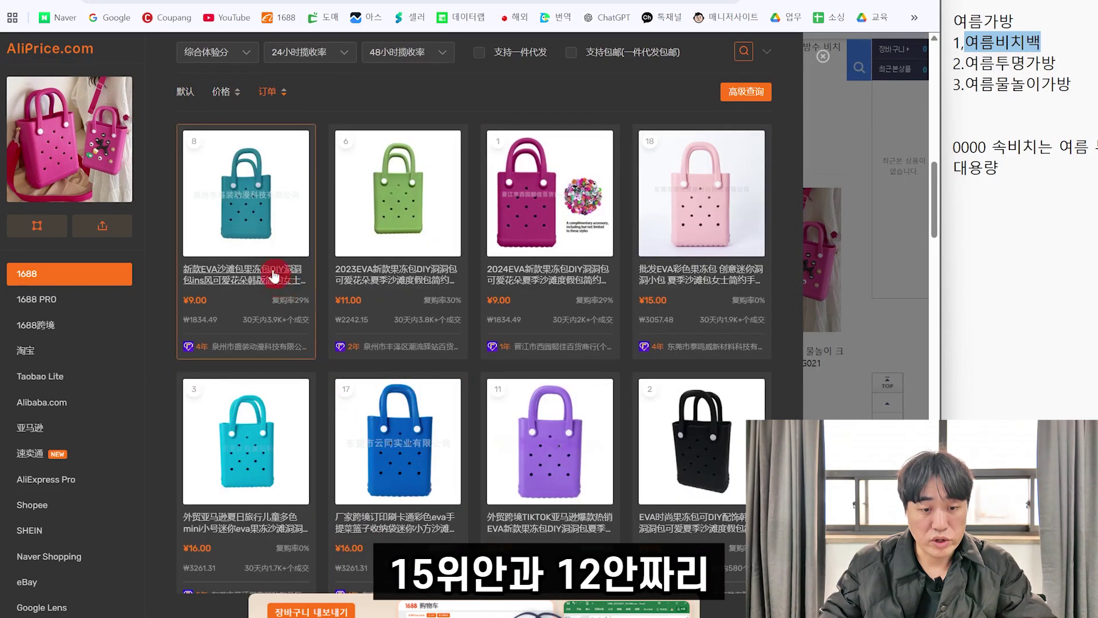
click(822, 65)
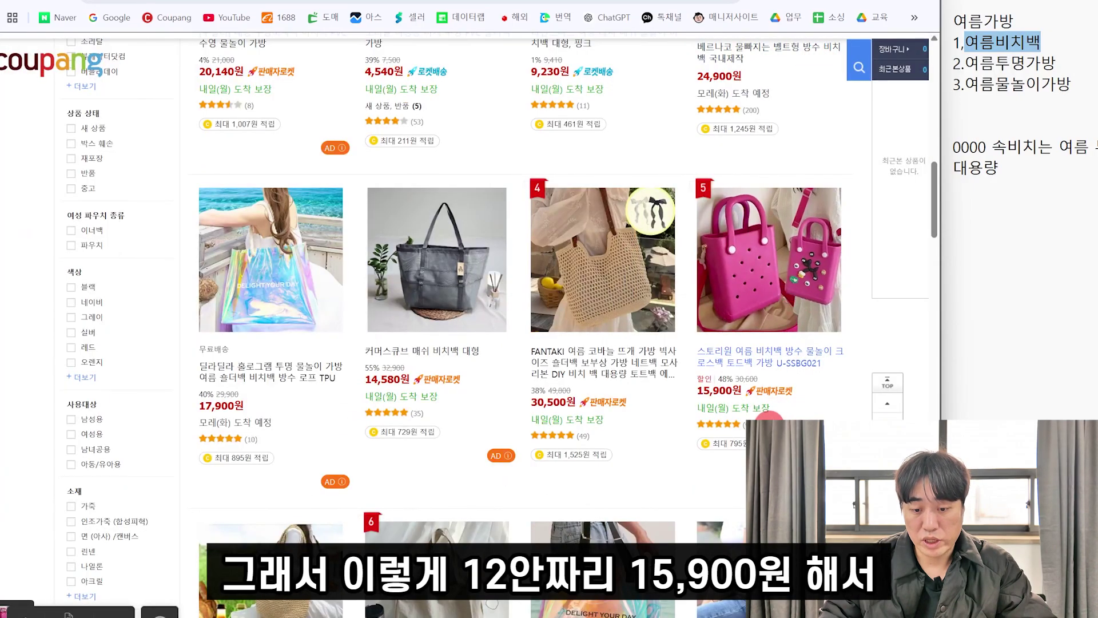
- Review the fifth-ranked 스토리원 bag's Coupang product page for its included items and decoration parts, and return to the search results
click(785, 378)
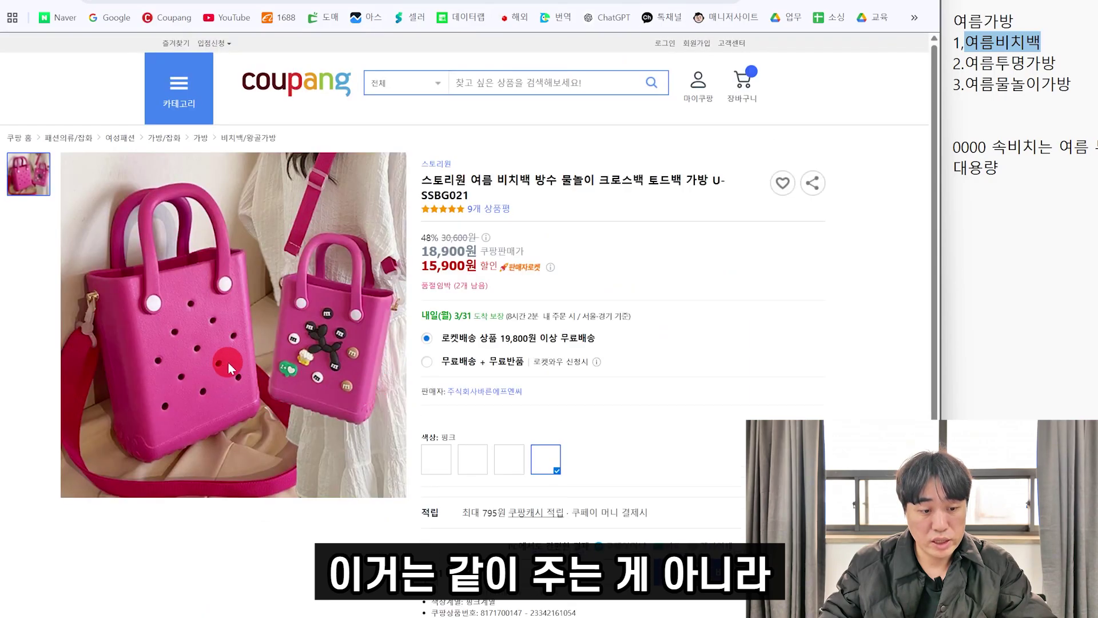
scroll(227, 362, down, 5)
scroll(503, 318, up, 4)
scroll(539, 431, down, 10)
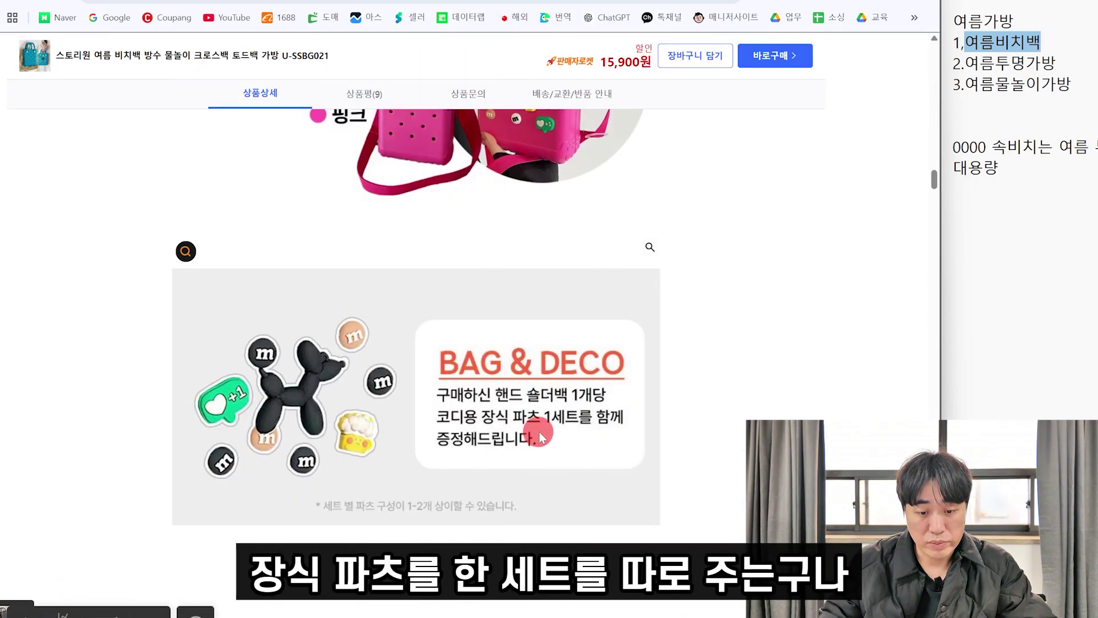
scroll(896, 322, down, 10)
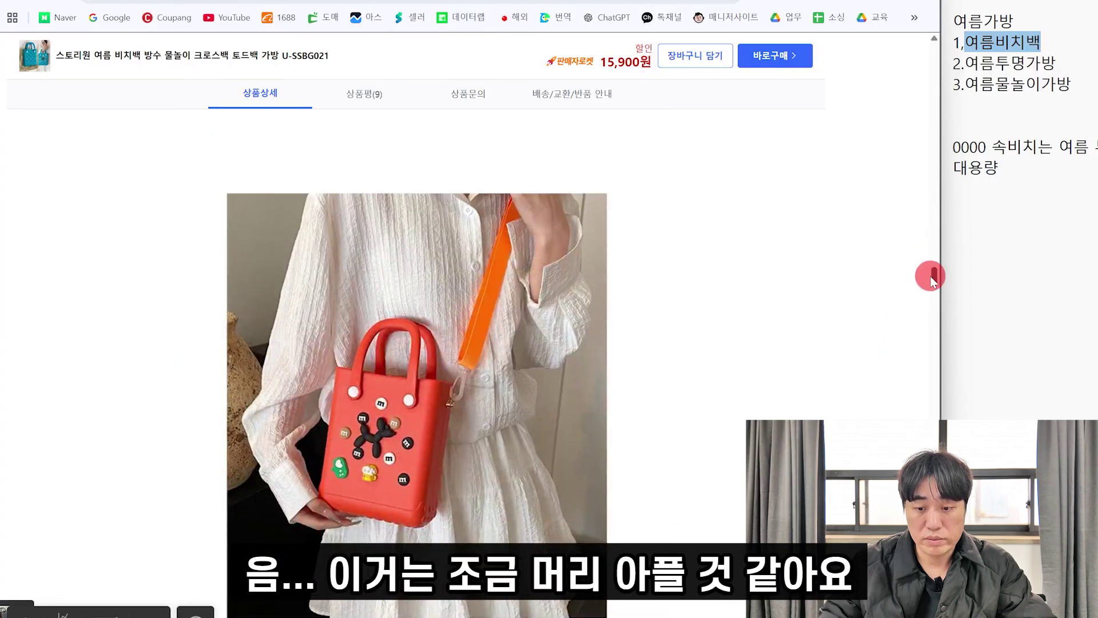
drag(932, 279, 932, 48)
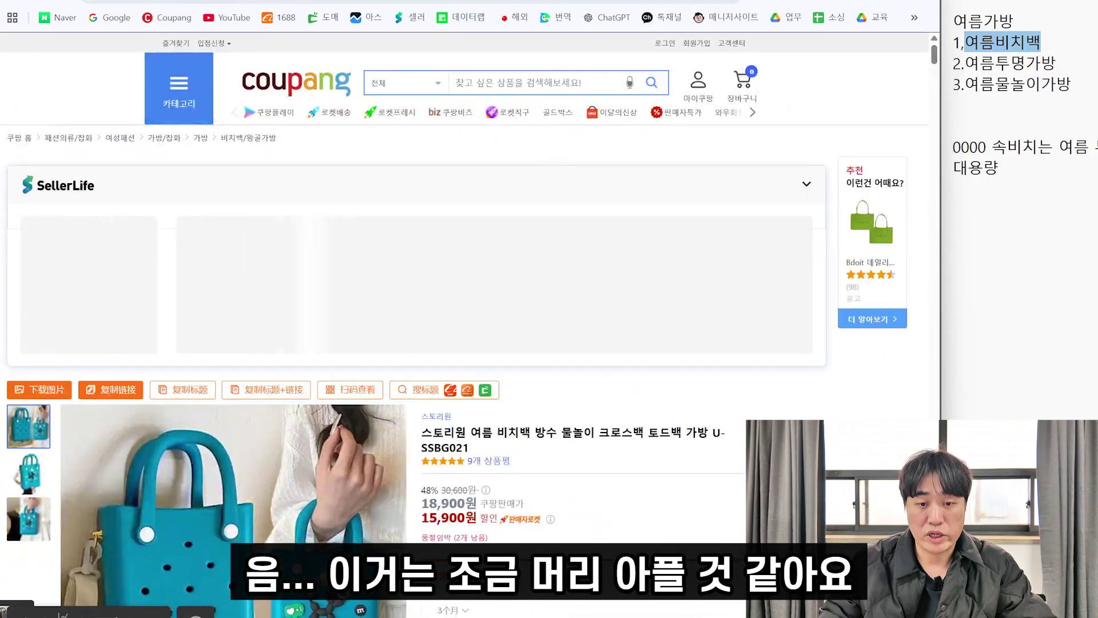
key(alt+Left)
- Search 1688 by image for the sixth-ranked 에브리테일 Beach eco bag, limit the search area to the bag, and compare prices sorted by orders
scroll(640, 236, down, 4)
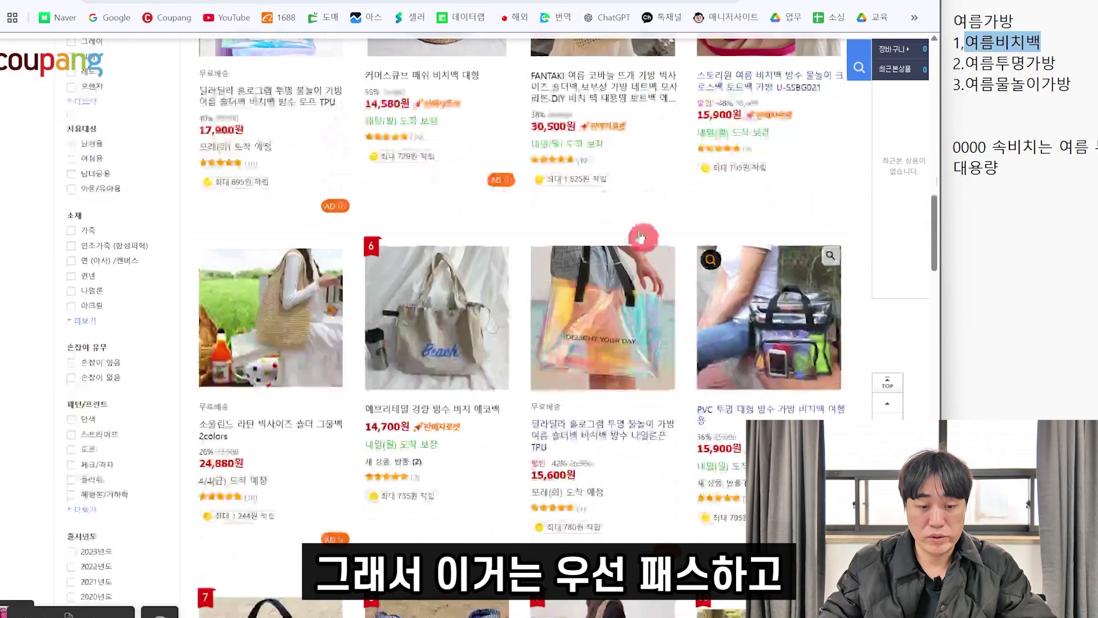
scroll(640, 237, up, 5)
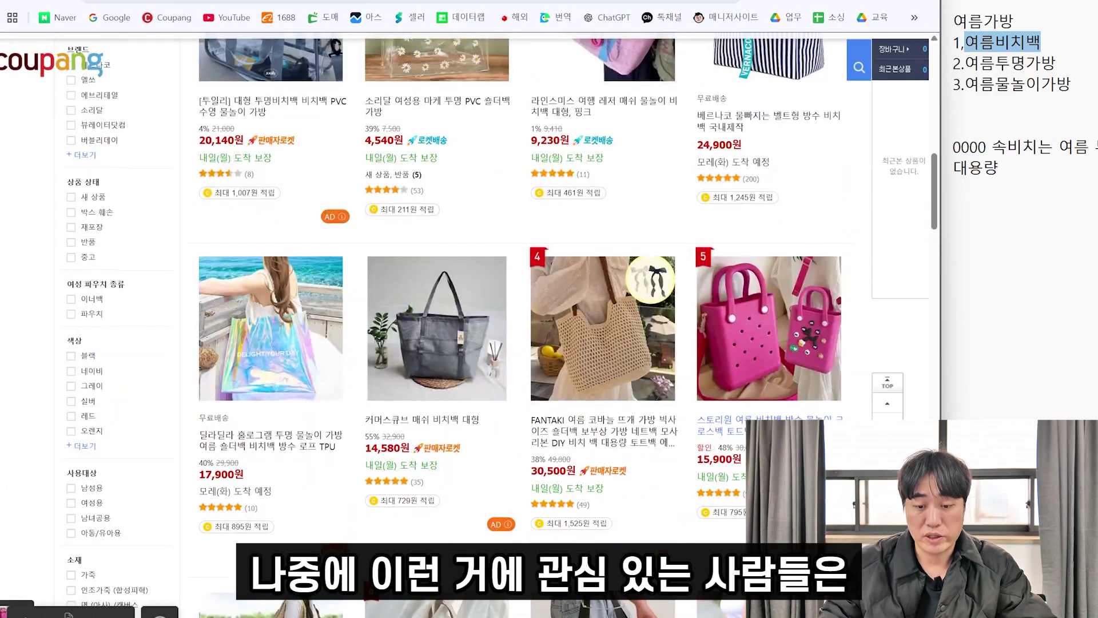
scroll(758, 399, down, 5)
scroll(758, 398, up, 4)
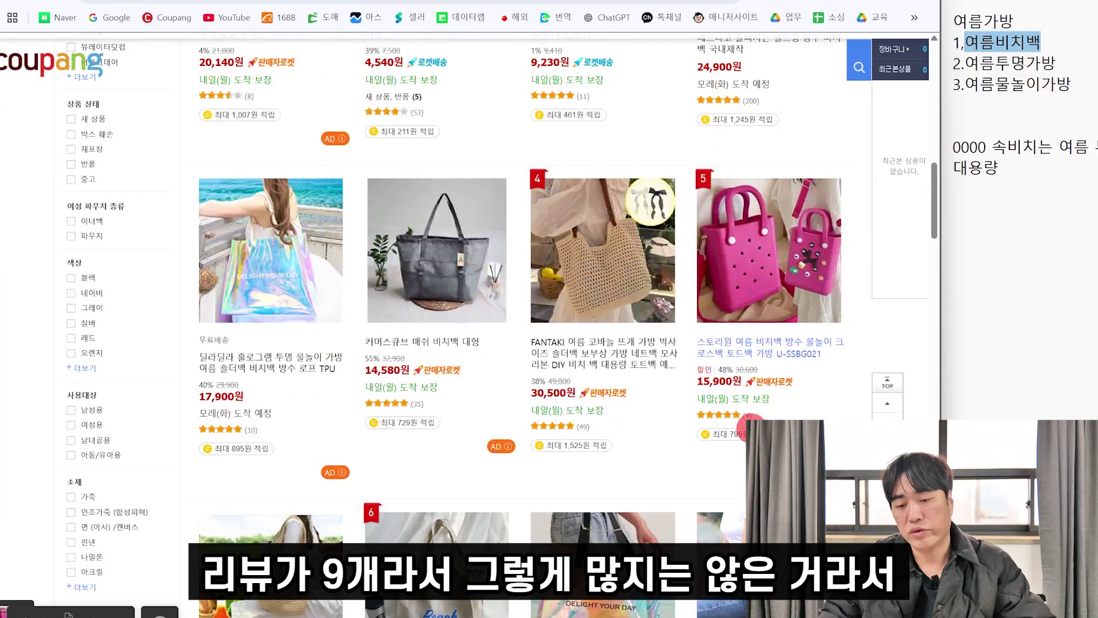
scroll(752, 424, down, 6)
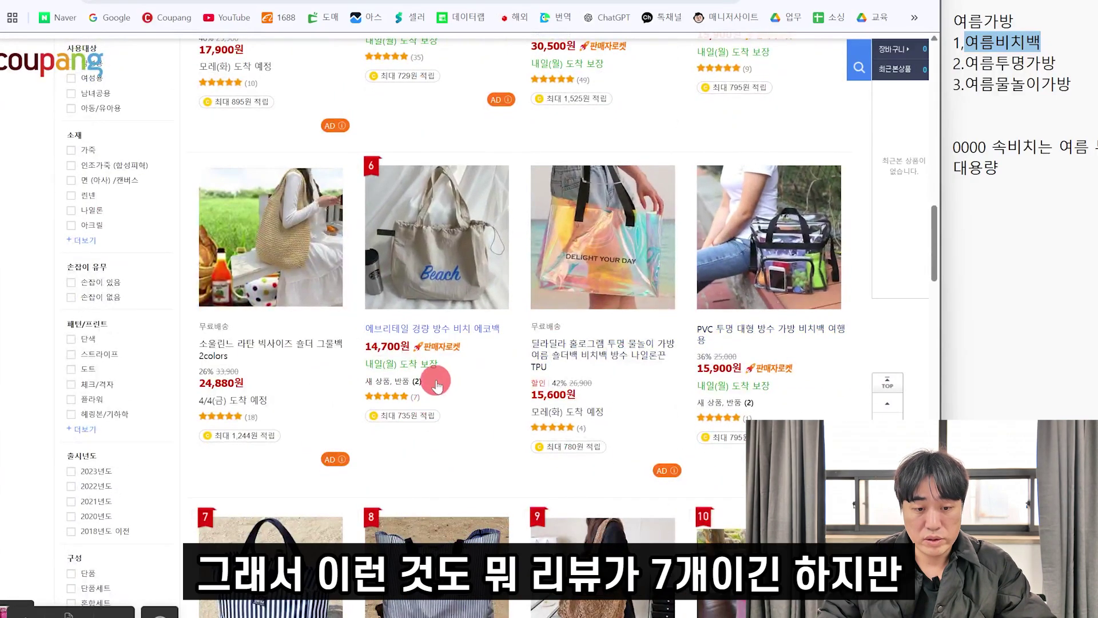
click(381, 181)
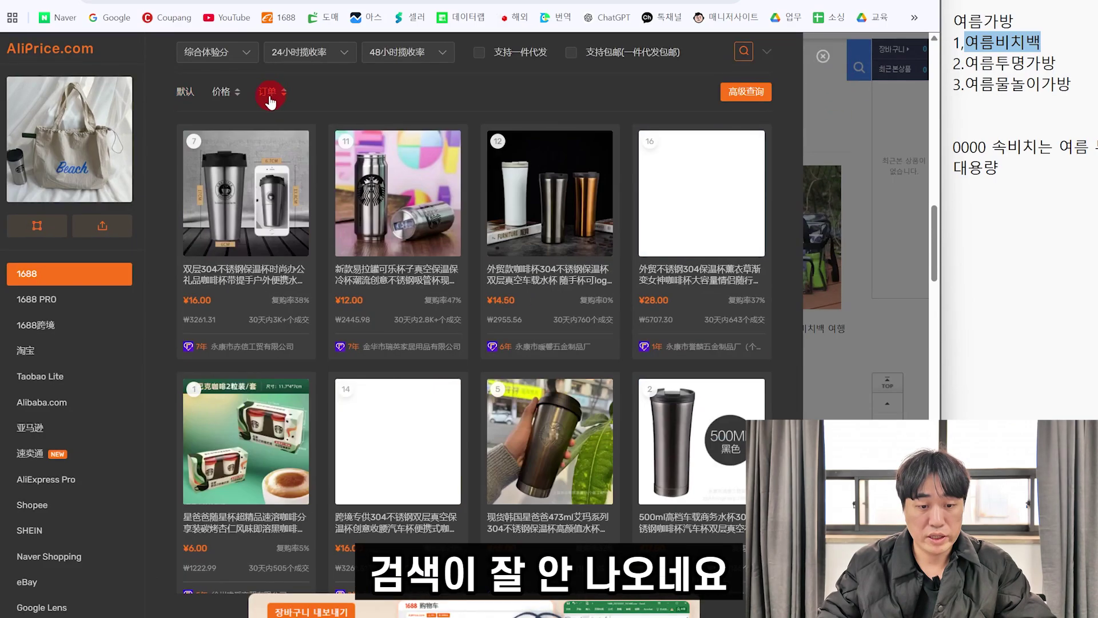
click(50, 229)
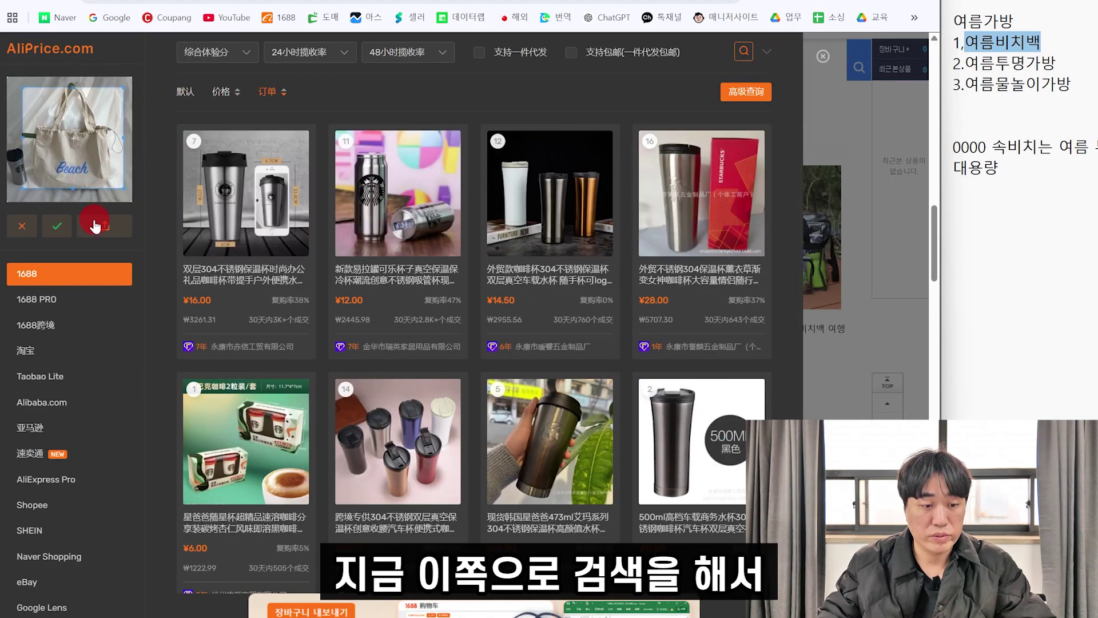
click(63, 231)
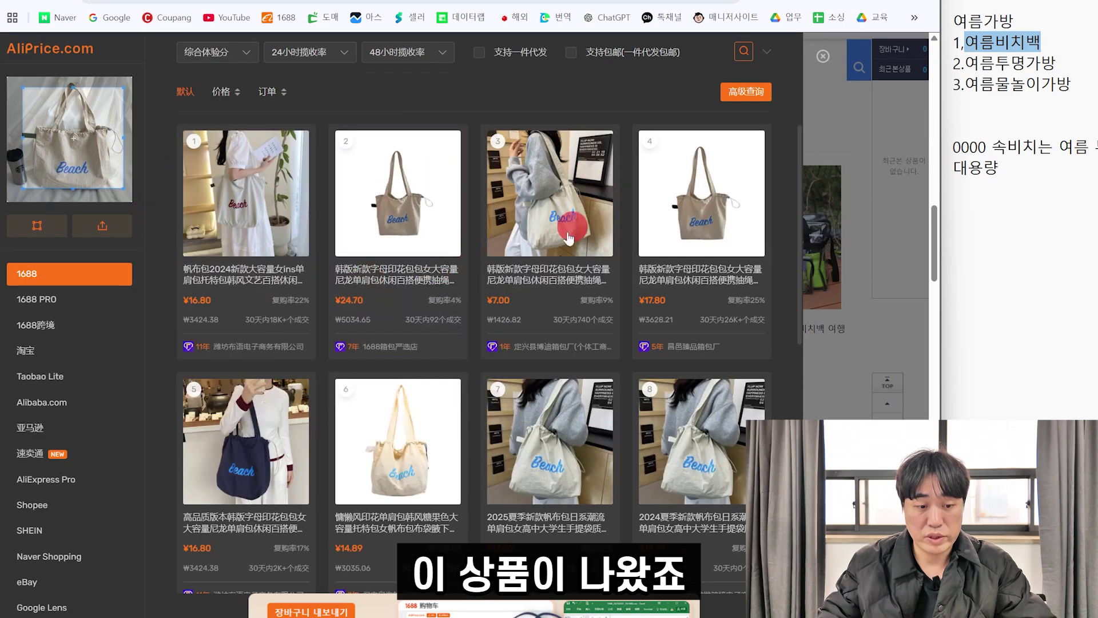
click(267, 95)
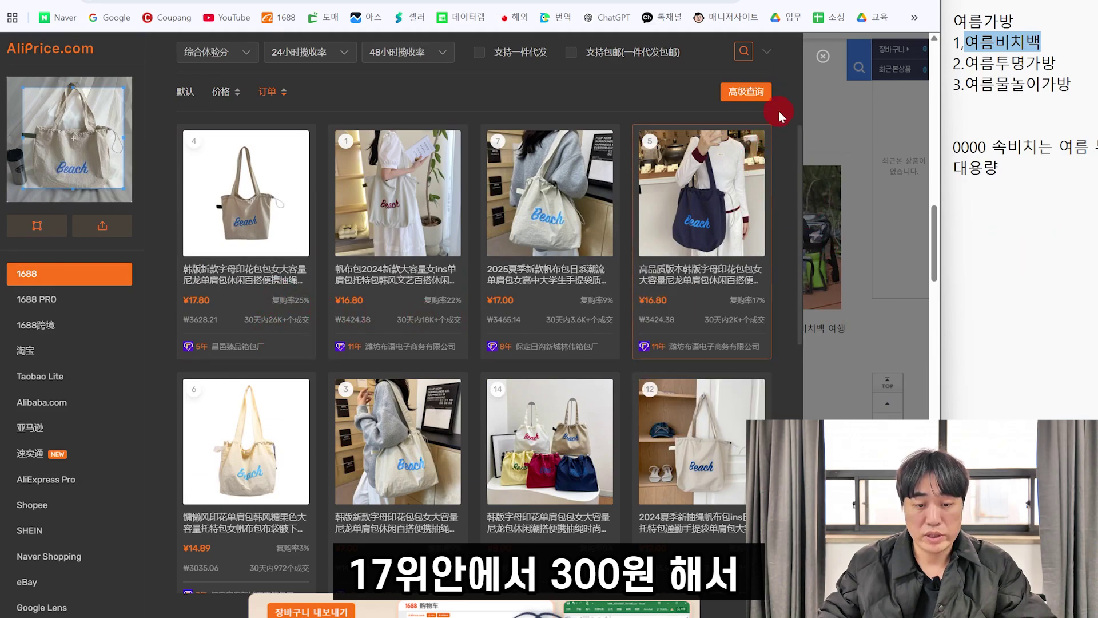
click(823, 59)
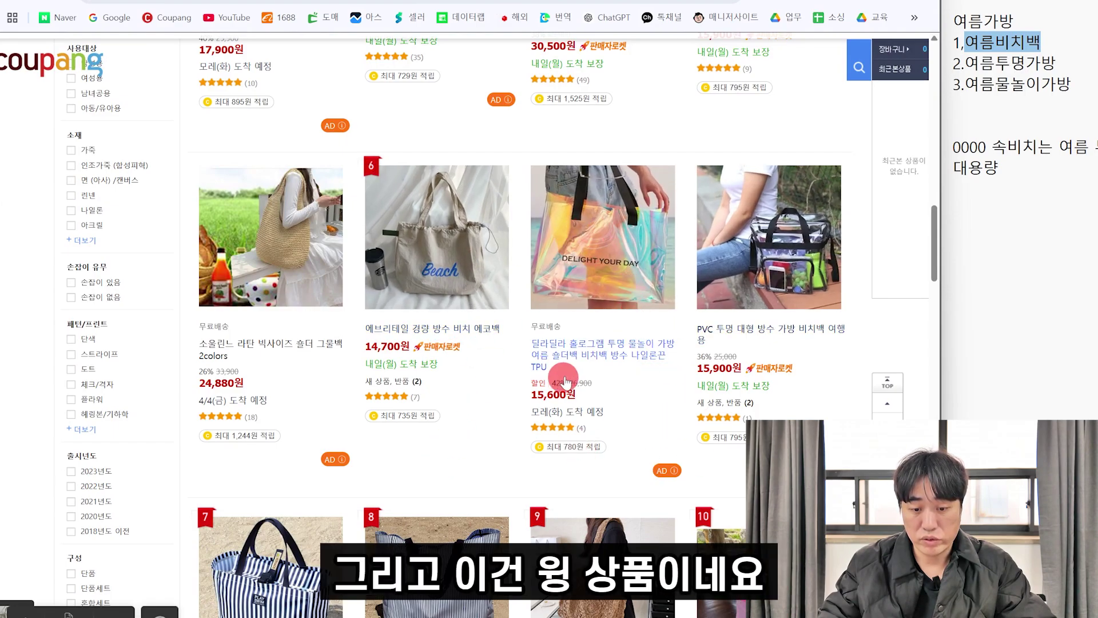
- Search 1688 by image for the 15,600원 딜라딜라 hologram bag, sort the matches by orders and check their prices
click(537, 172)
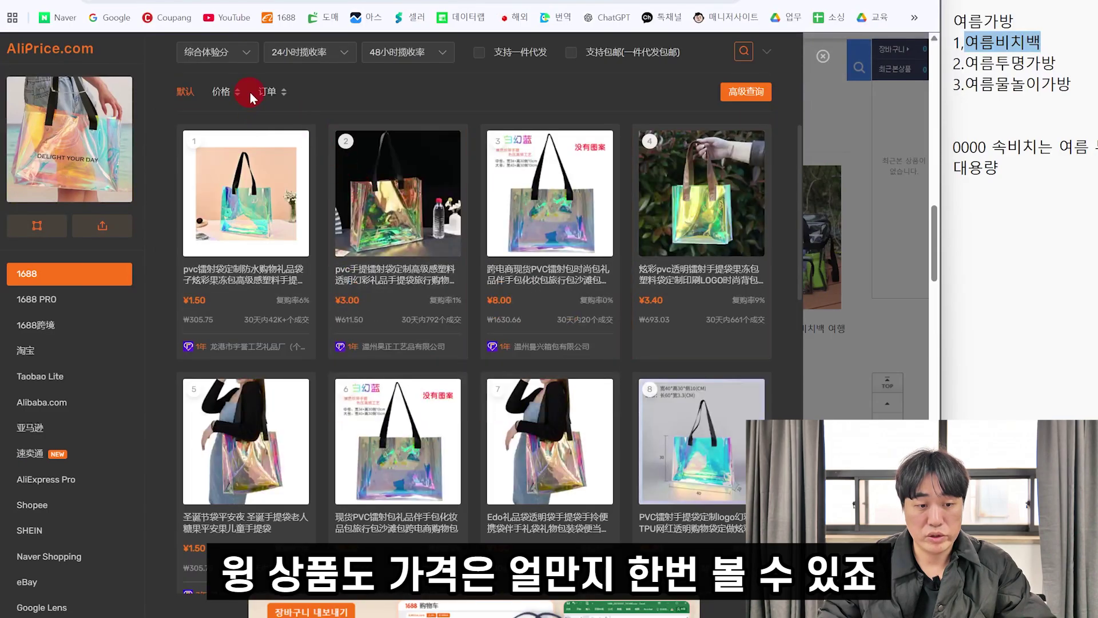
click(252, 95)
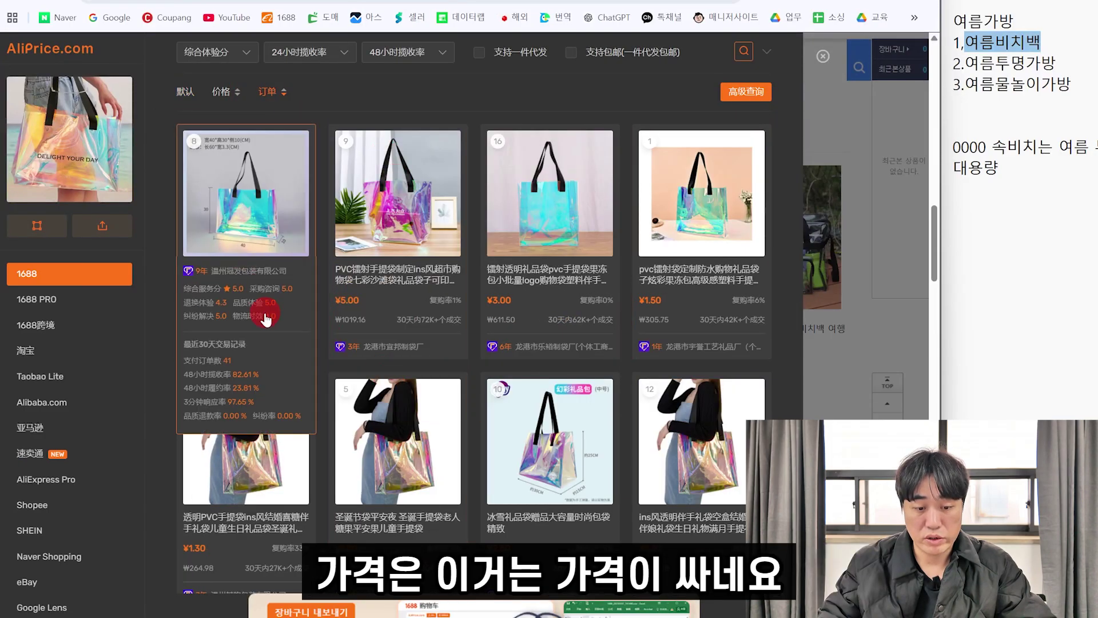
click(824, 59)
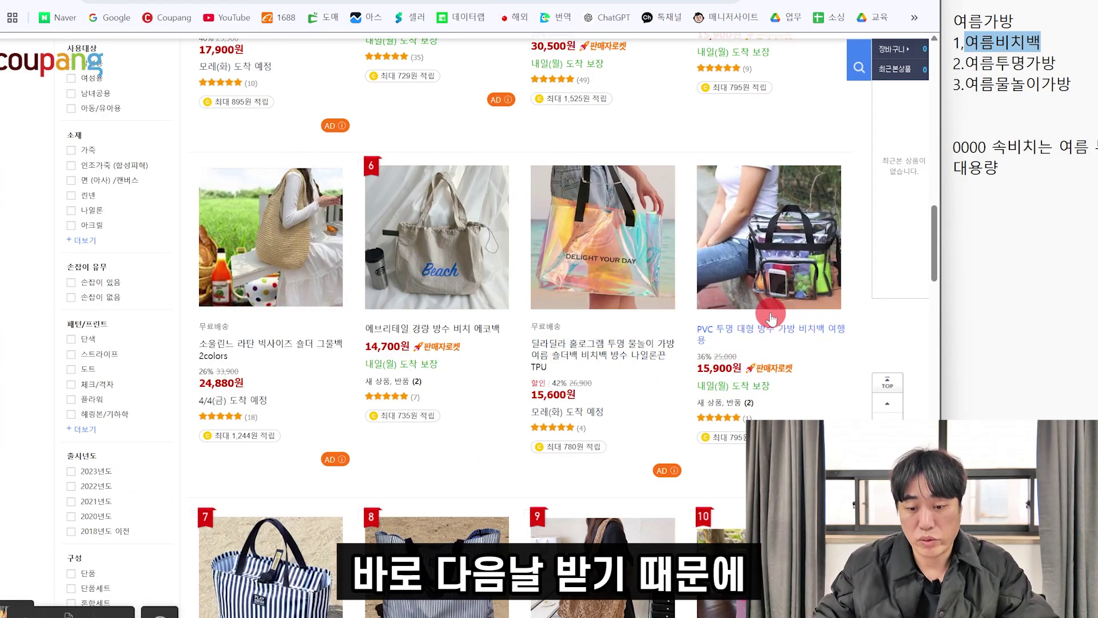
- Compare prices, delivery types and review counts of the seventh- to tenth-ranked 여름비치백 products and the listings around them
scroll(776, 309, down, 3)
scroll(776, 312, up, 2)
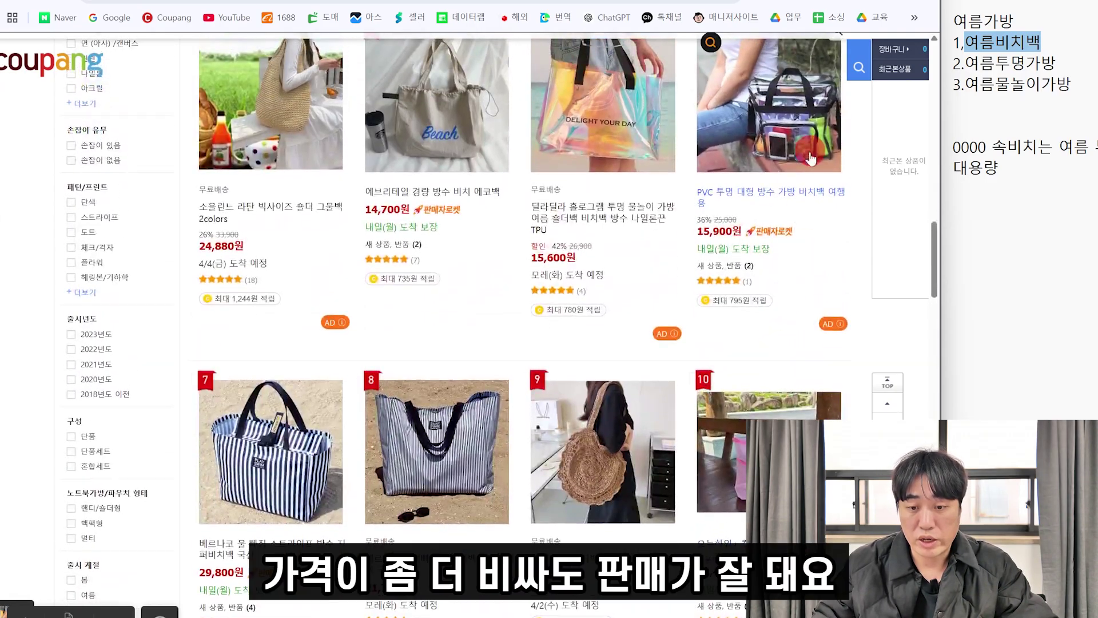
scroll(789, 217, down, 5)
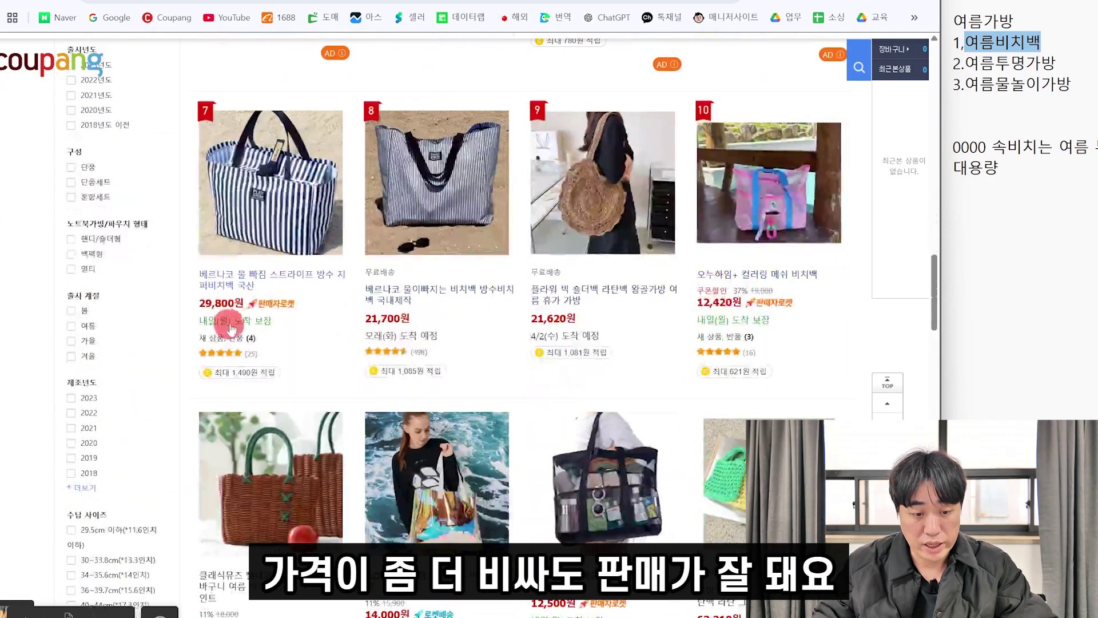
scroll(420, 232, up, 10)
scroll(435, 275, down, 15)
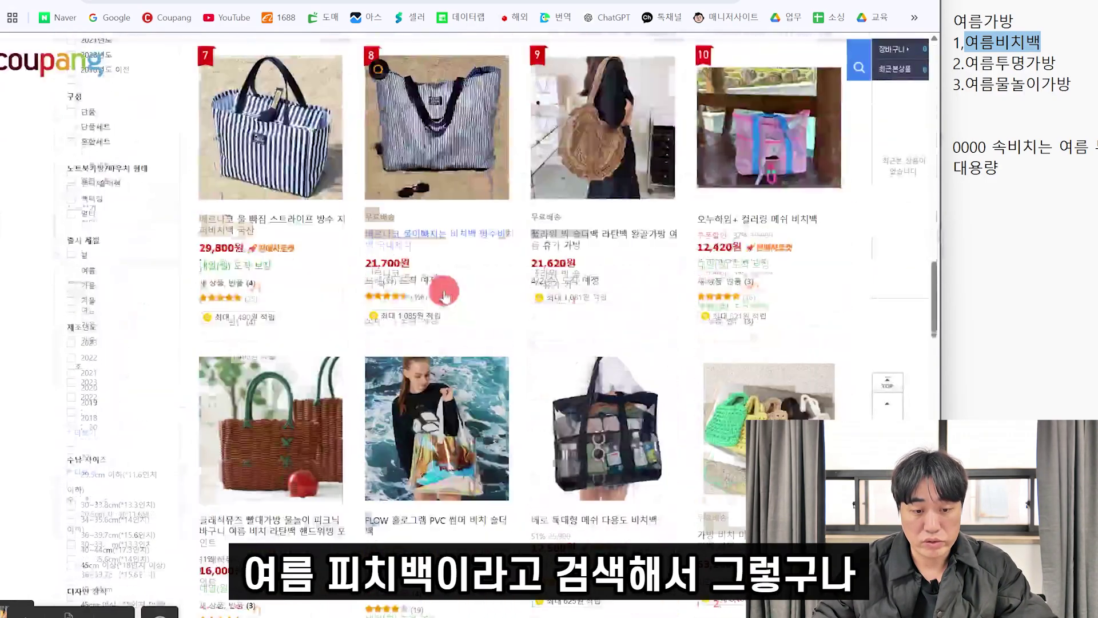
scroll(441, 303, up, 6)
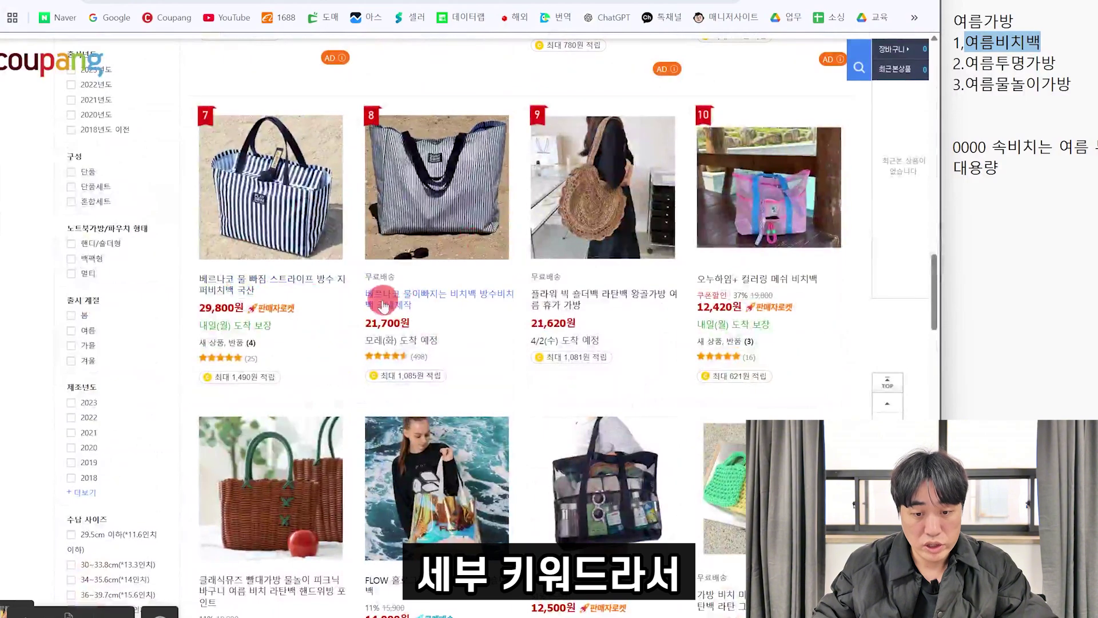
scroll(692, 337, down, 4)
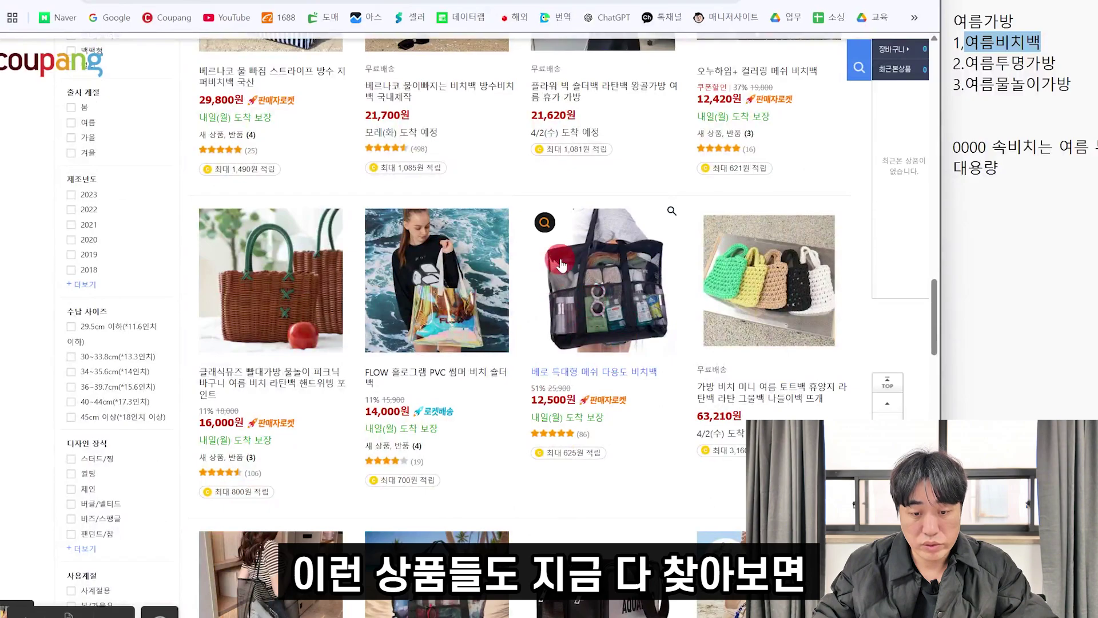
- Search 1688 by image for the 베로 특대형 메쉬 다용도 비치백, sort by orders and check the ¥11.50 listing's price and size
click(551, 226)
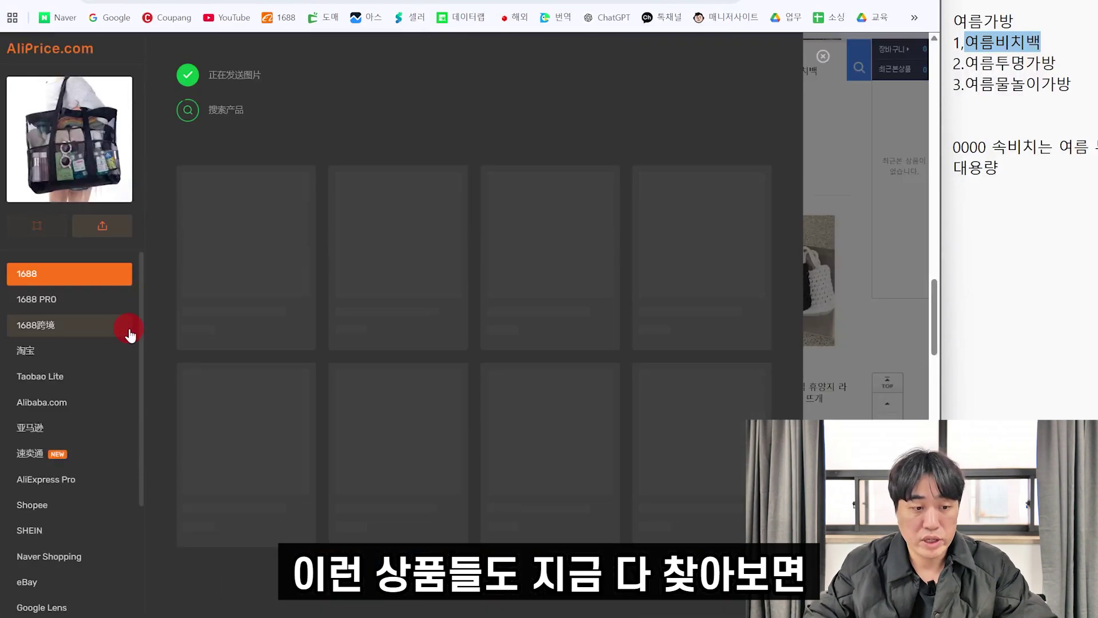
click(267, 92)
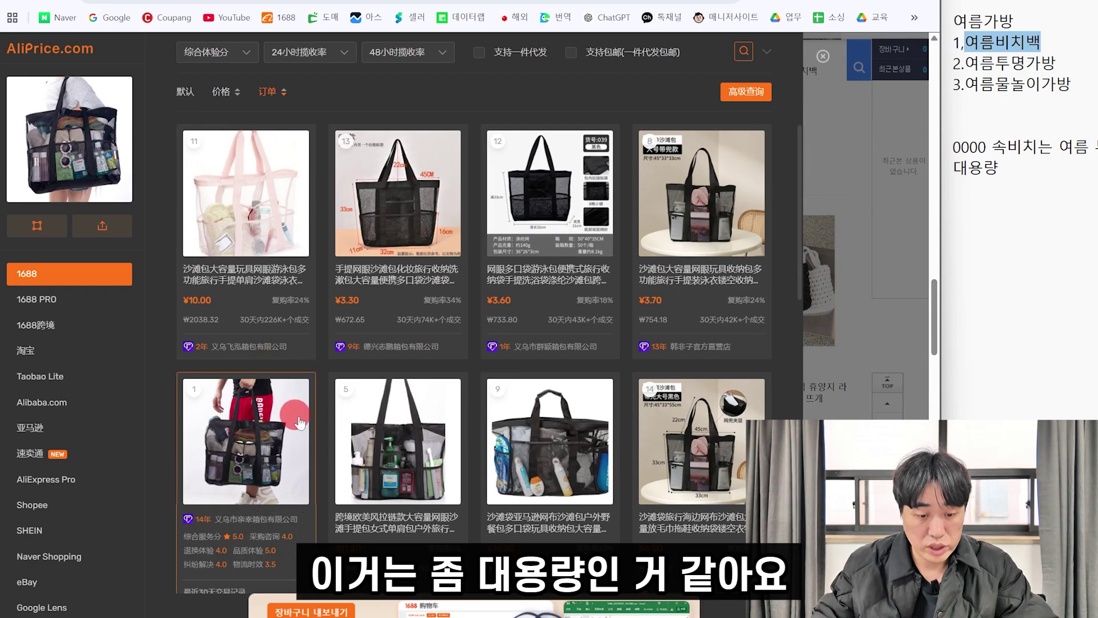
scroll(215, 475, down, 2)
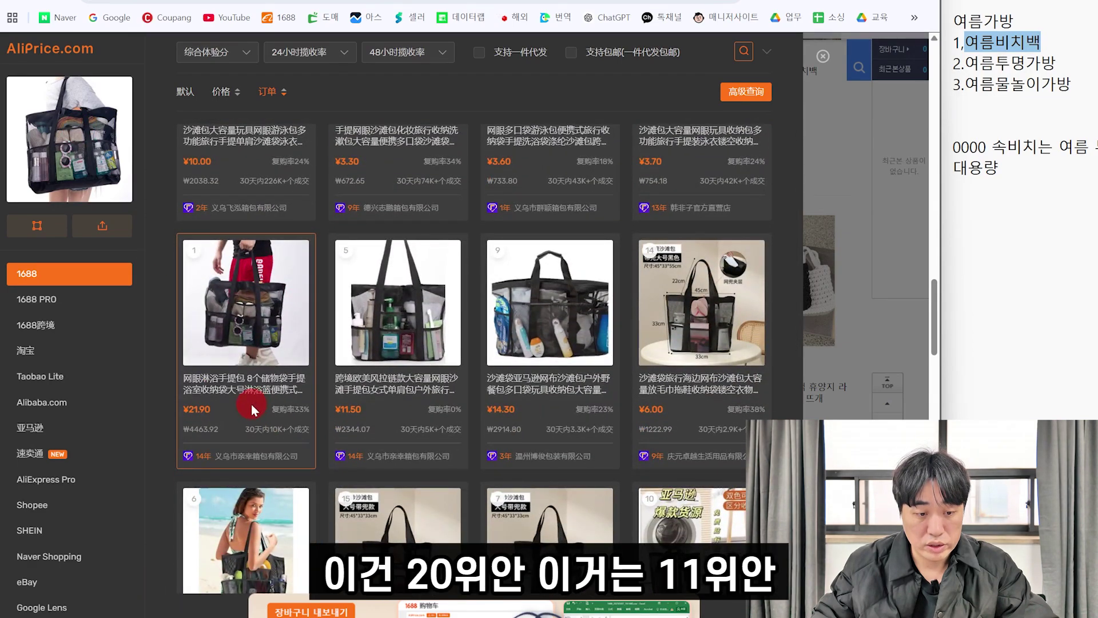
click(438, 435)
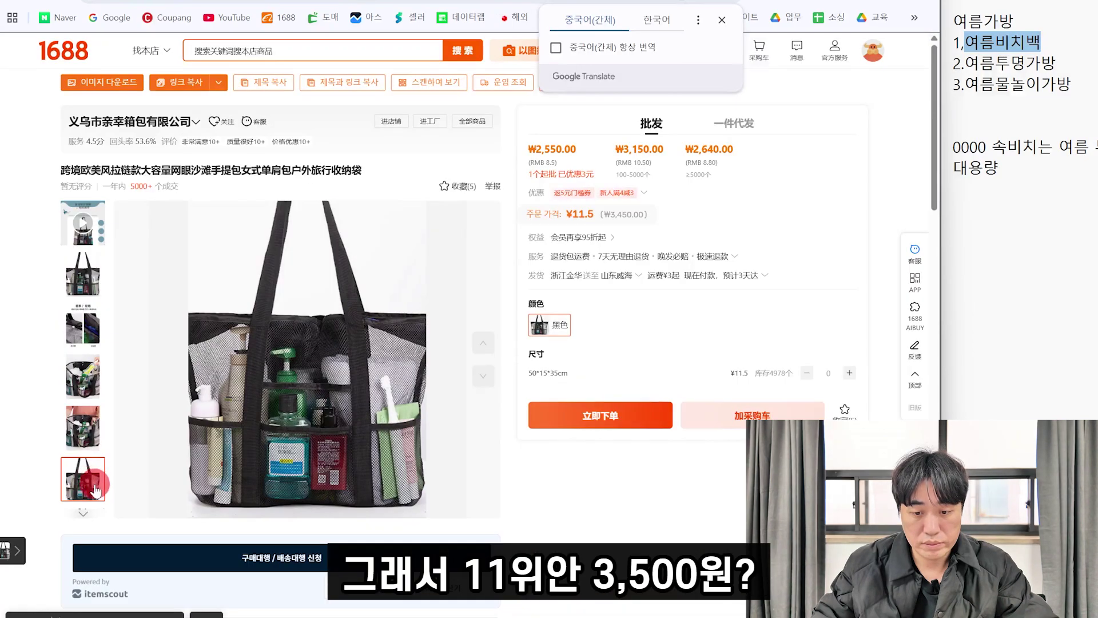
key(ctrl+w)
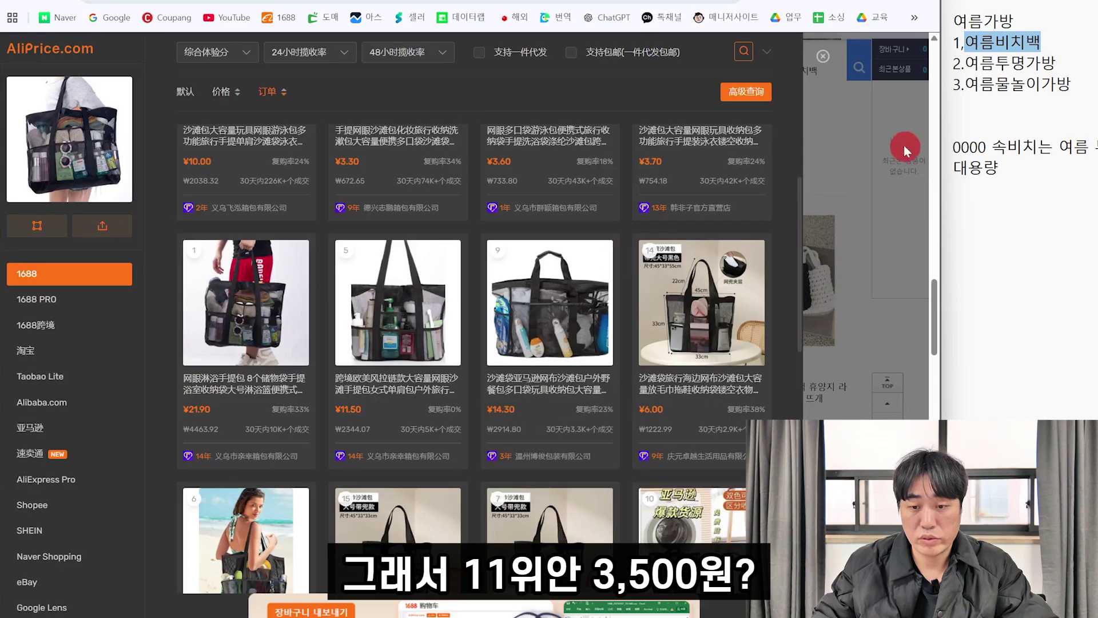
click(903, 146)
scroll(592, 426, down, 2)
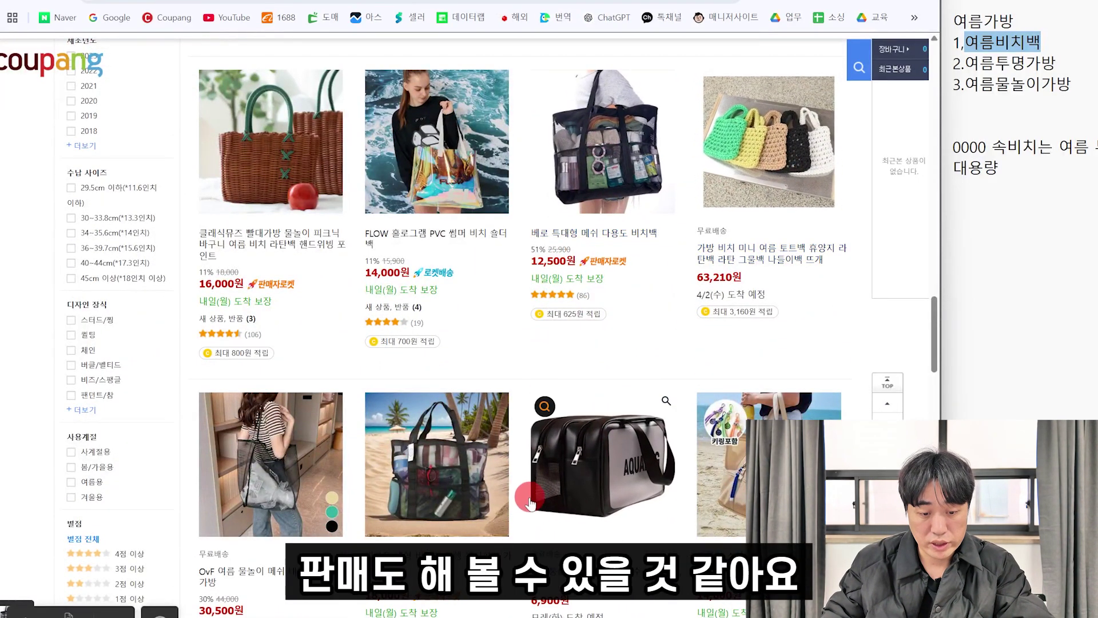
scroll(454, 463, down, 1)
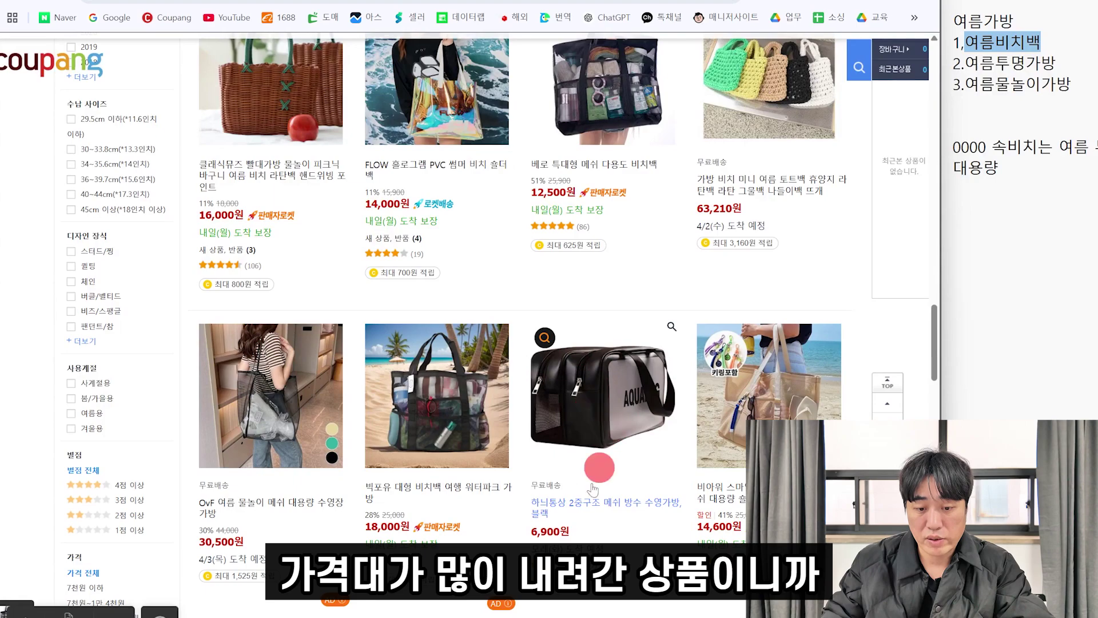
- Compare designs, prices and review counts of the remaining 여름비치백 products down to the end of the Coupang results
scroll(622, 417, down, 3)
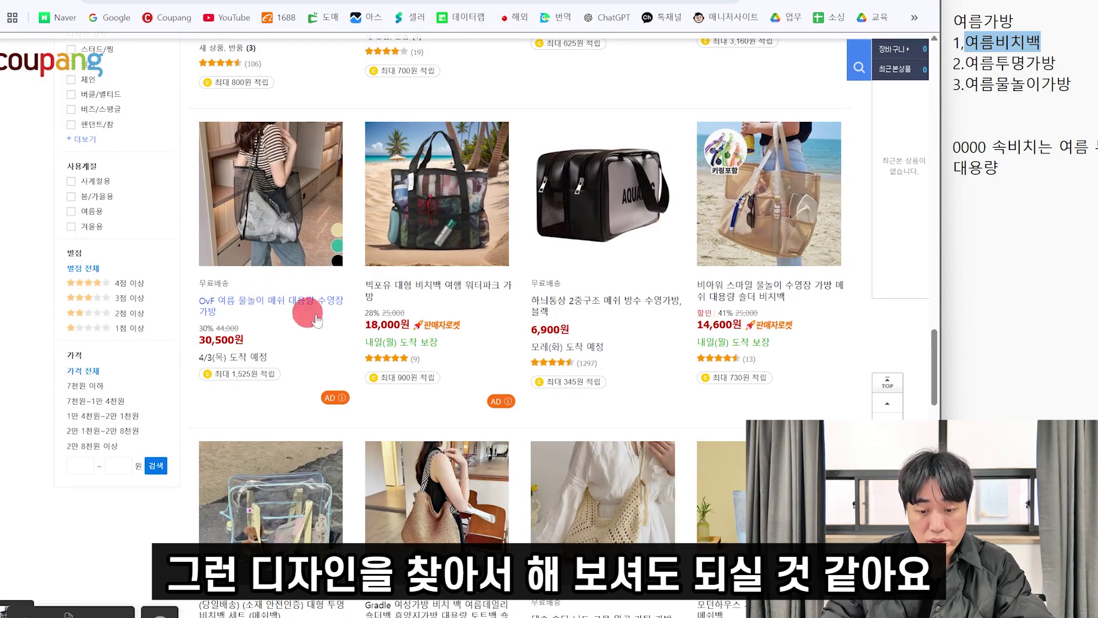
scroll(317, 318, down, 8)
scroll(620, 171, down, 3)
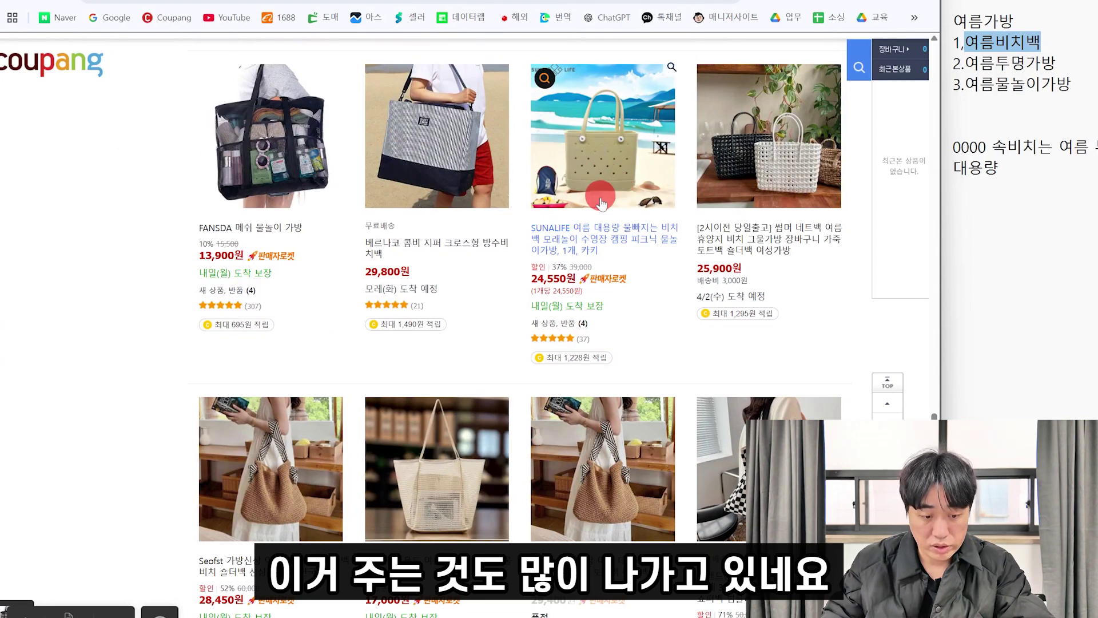
scroll(344, 412, down, 6)
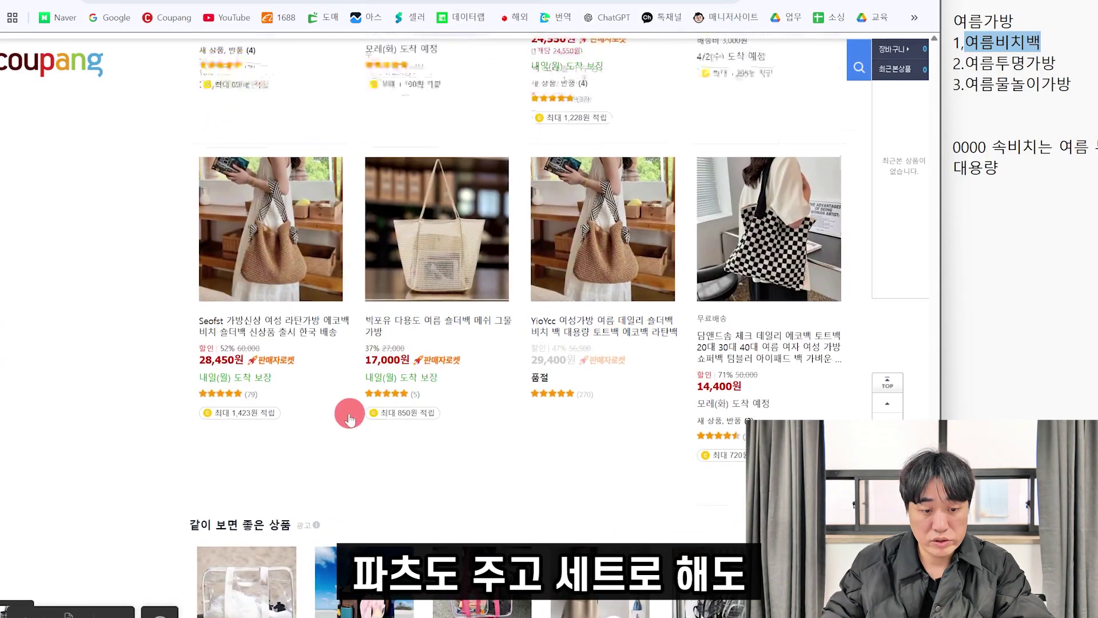
scroll(342, 429, up, 5)
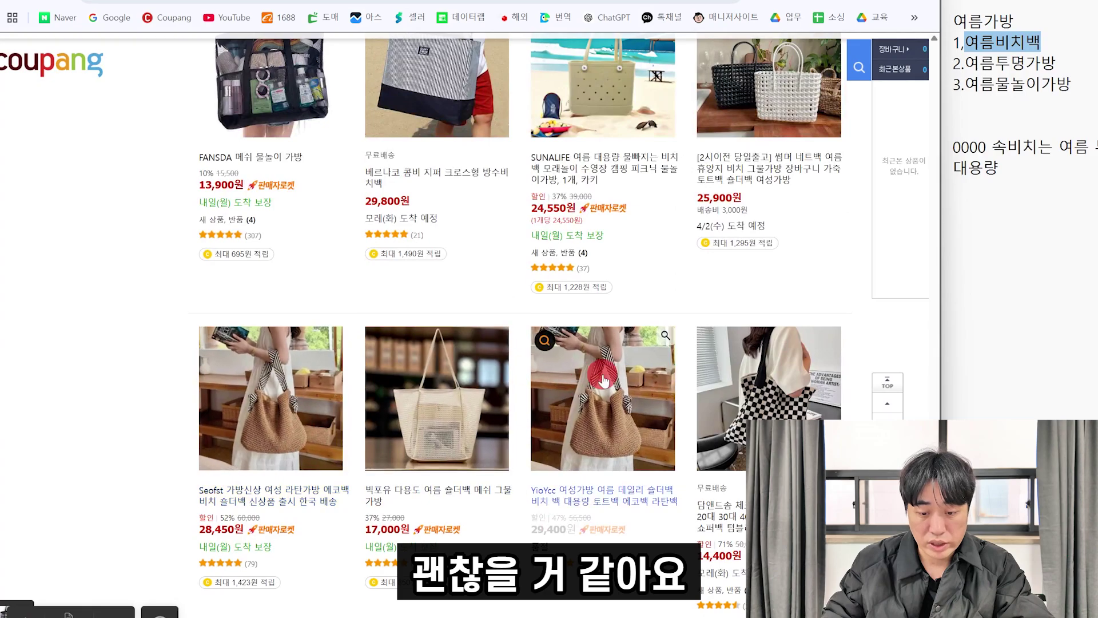
scroll(306, 439, down, 5)
scroll(586, 230, up, 1)
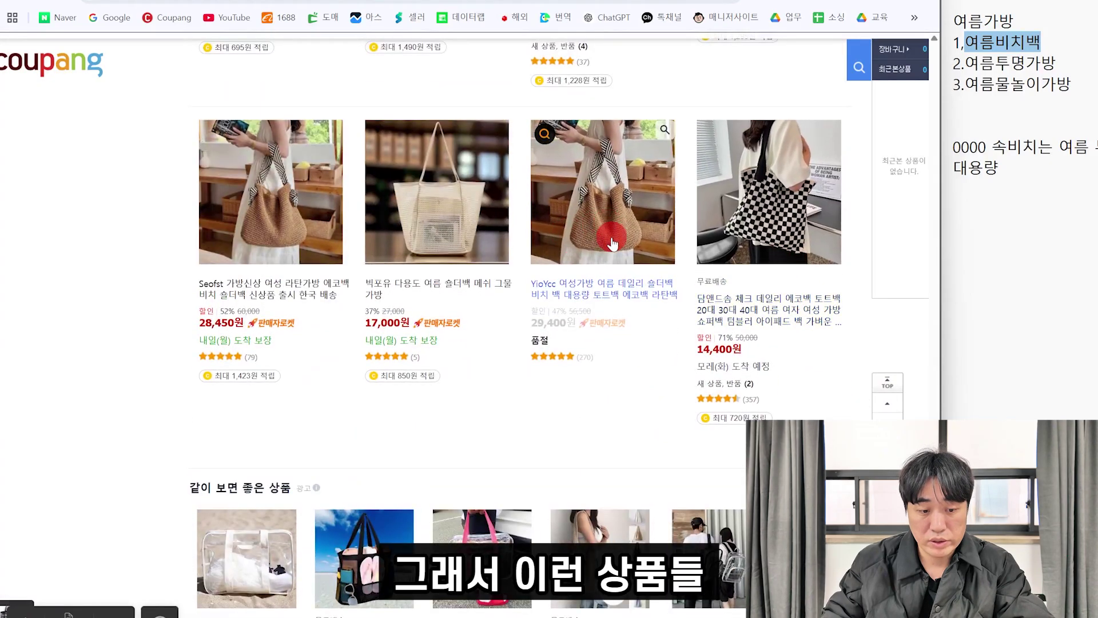
- Search 1688 by image for the 룩스 물놀이가방 PVC 비치백 and compare the matches with the Coupang listing prices
scroll(607, 269, up, 10)
click(456, 267)
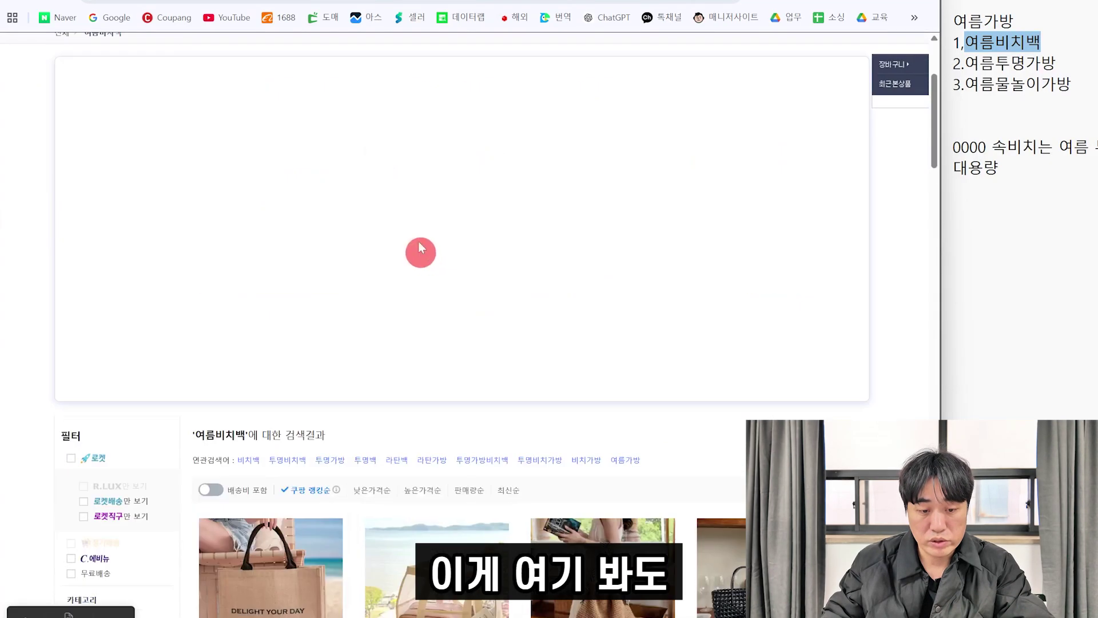
scroll(418, 286, down, 5)
click(384, 259)
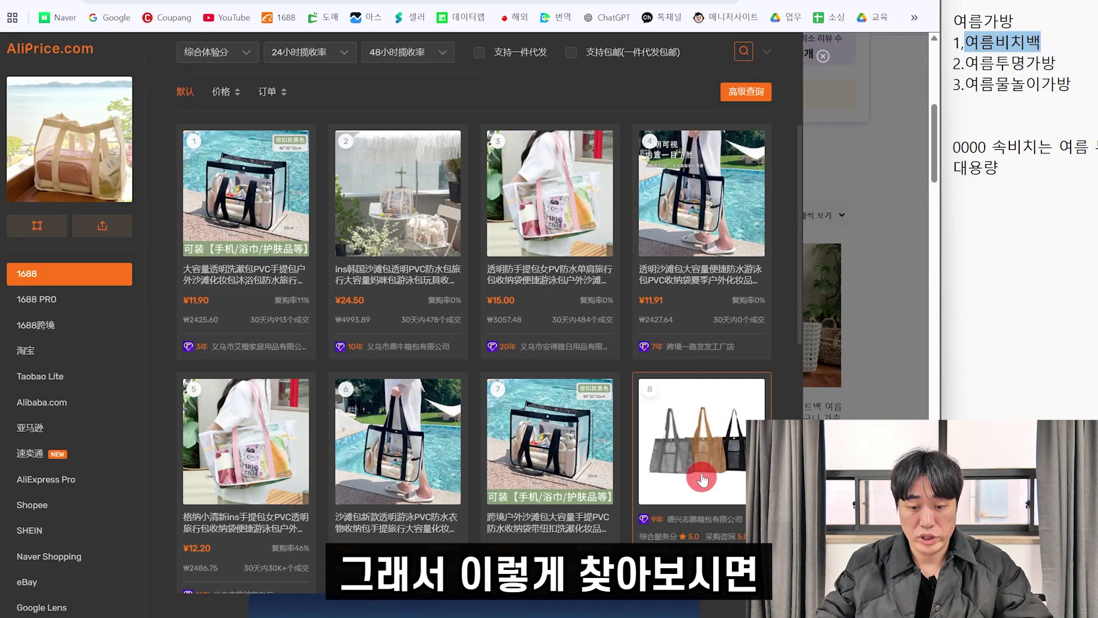
key(Escape)
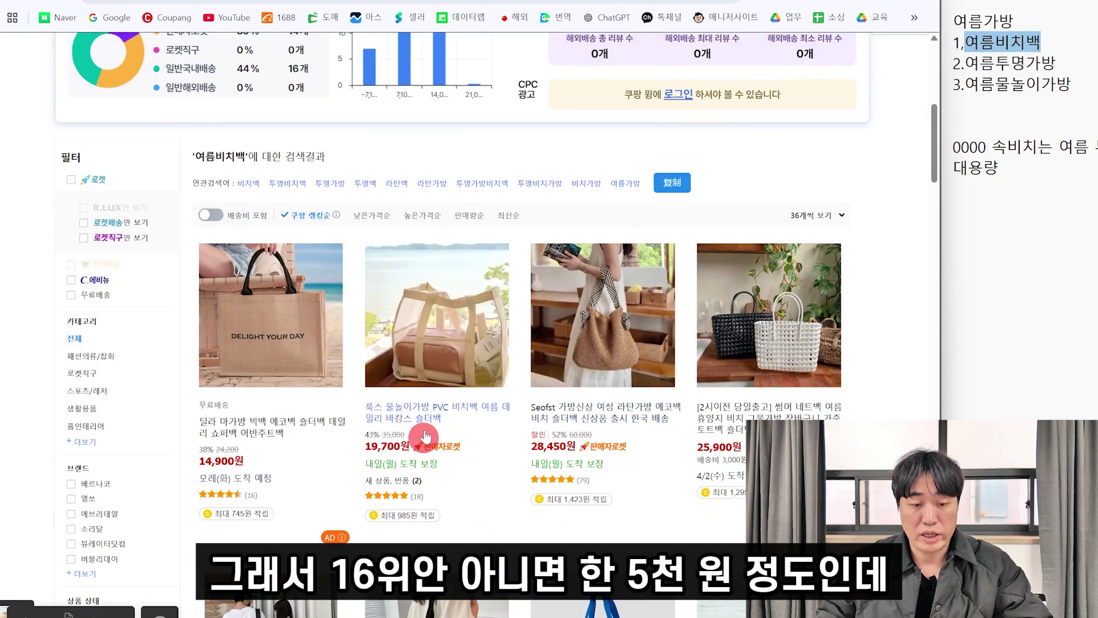
scroll(493, 421, down, 5)
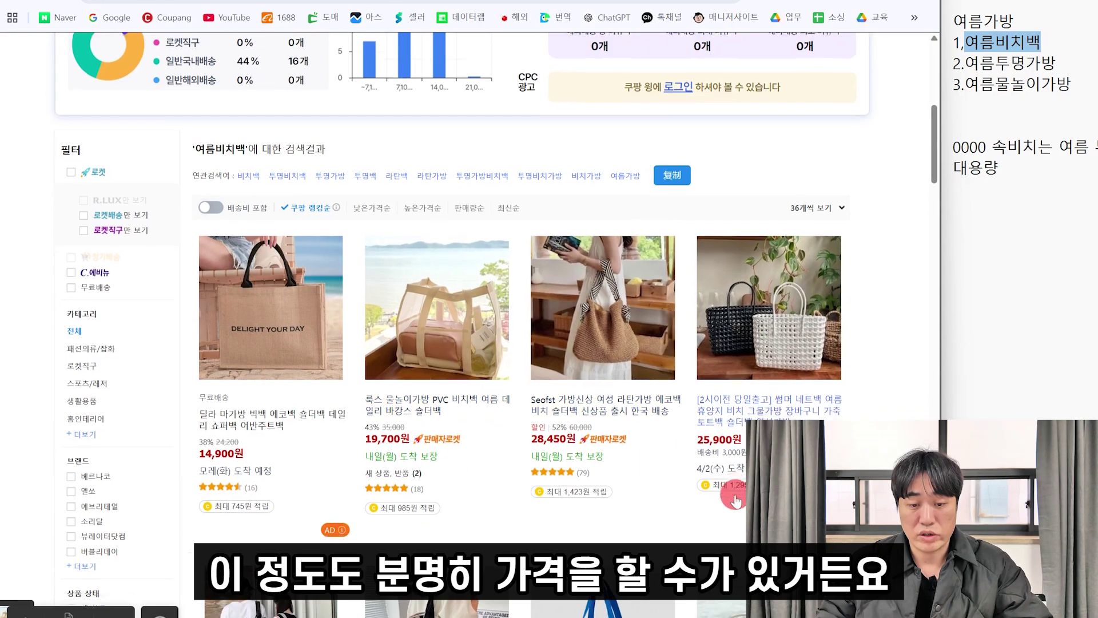
scroll(489, 508, up, 7)
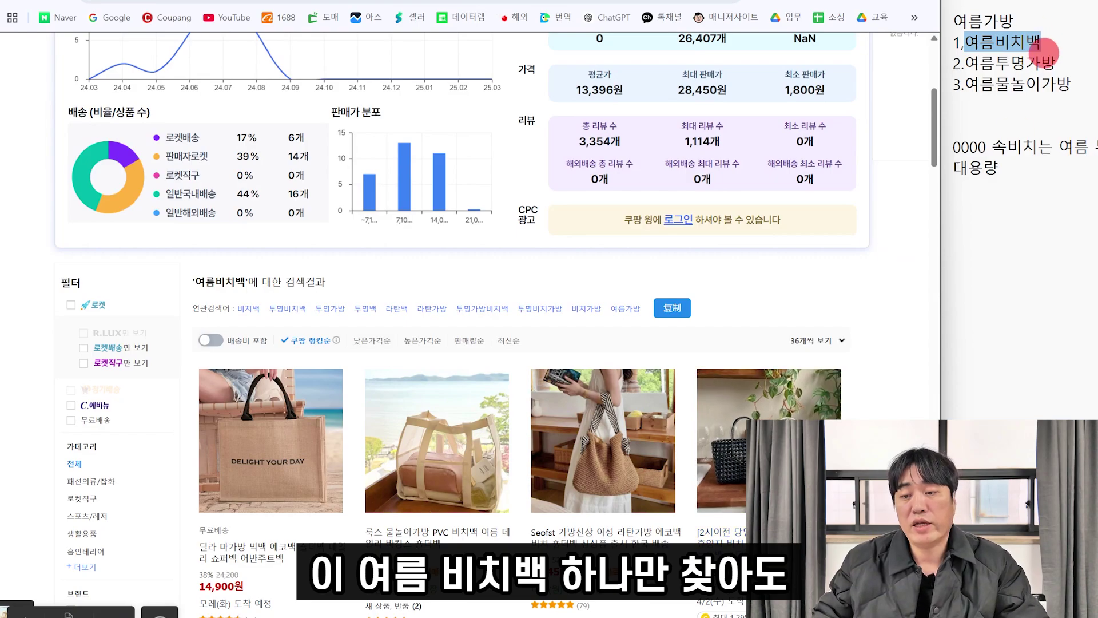
- Search Coupang for 여름투명가방, the second keyword in the notes
click(1052, 59)
drag(1055, 62, 965, 63)
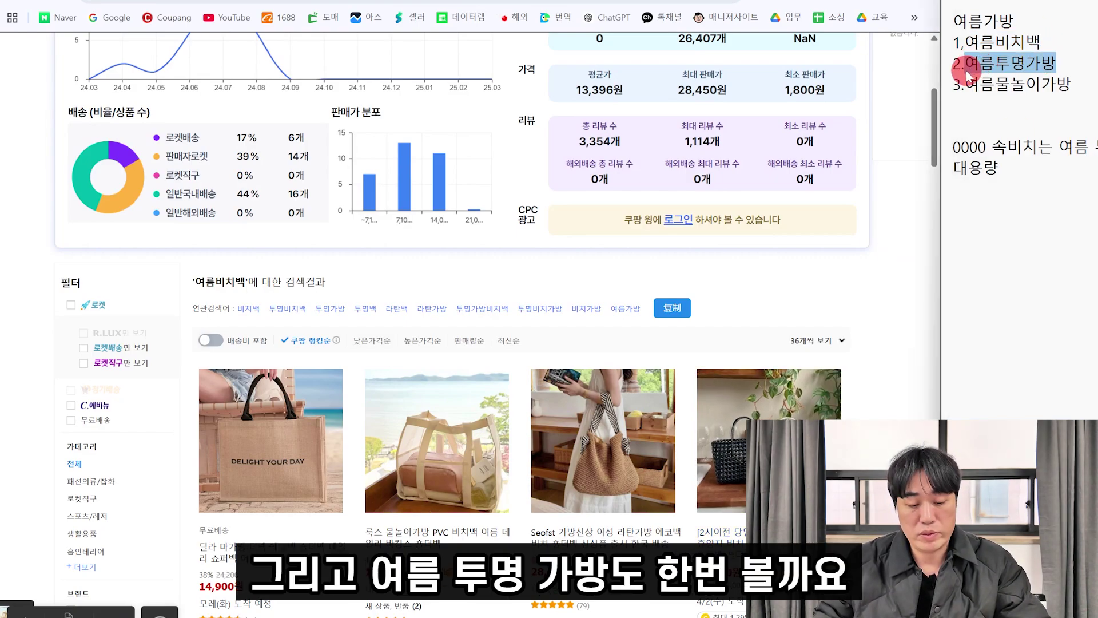
scroll(399, 189, up, 6)
double_click(364, 178)
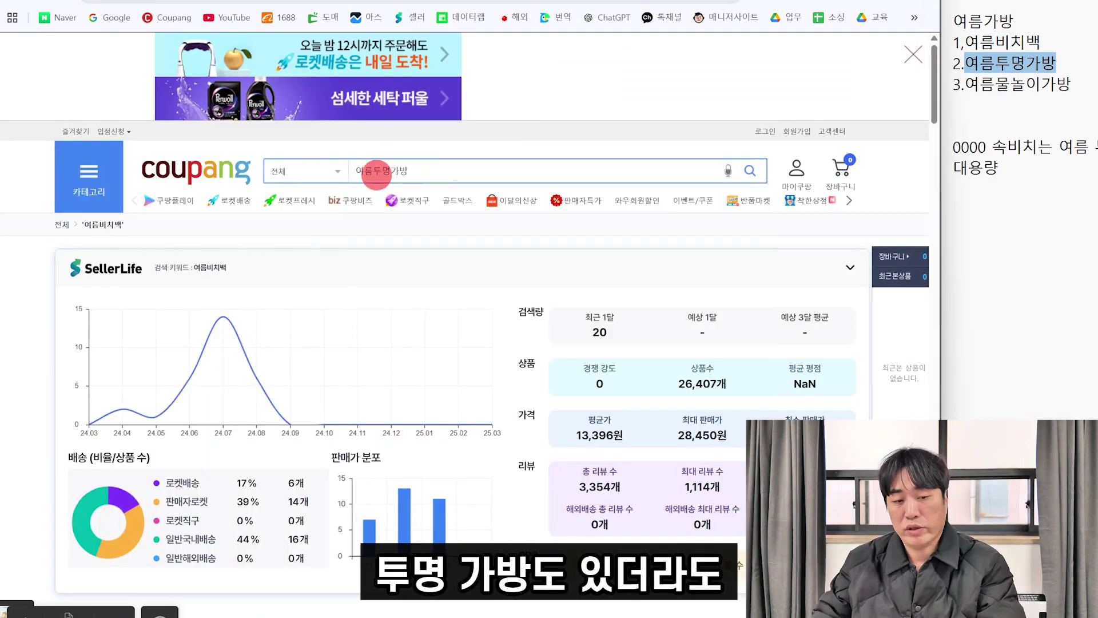
key(Return)
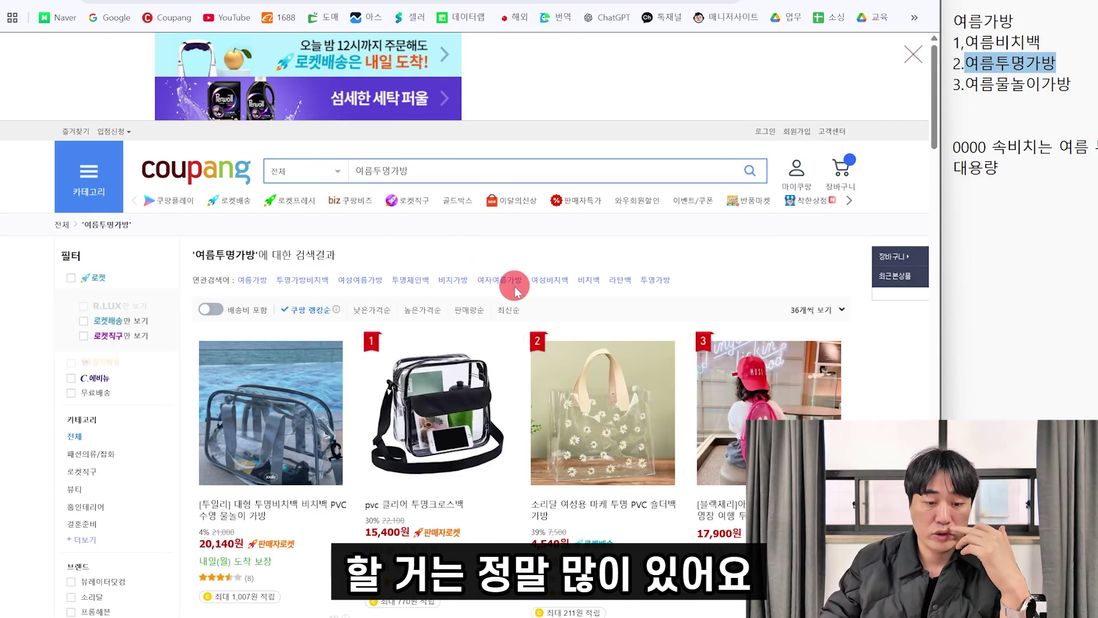
- Compare designs, sizes and prices of the 여름투명가방 products, from the transparent pouches to the PVC backpacks
scroll(514, 292, down, 5)
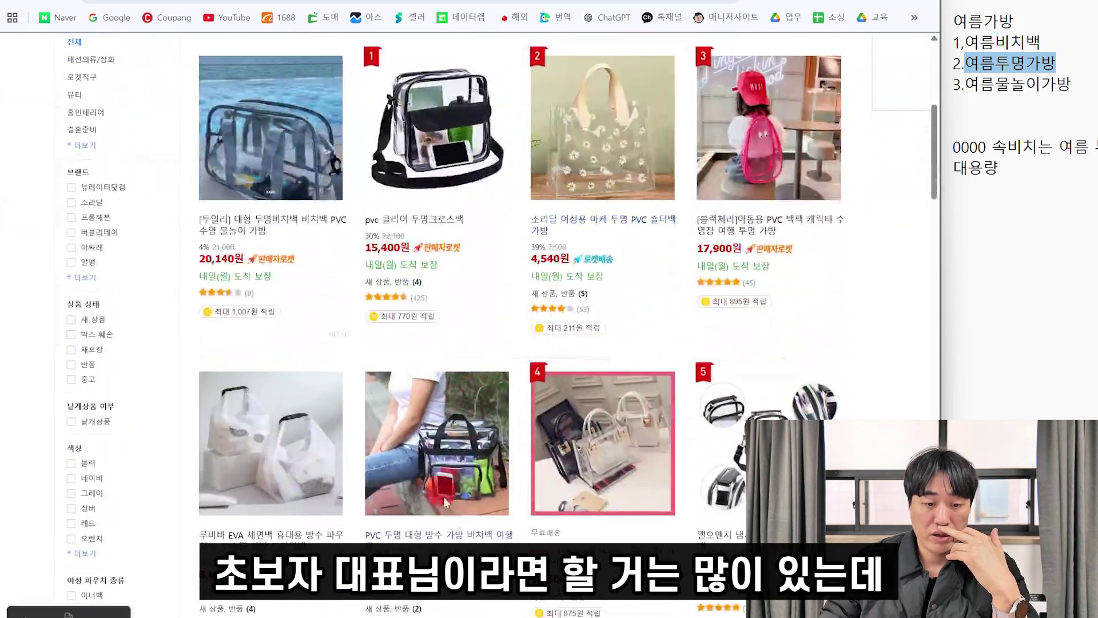
scroll(864, 210, up, 1)
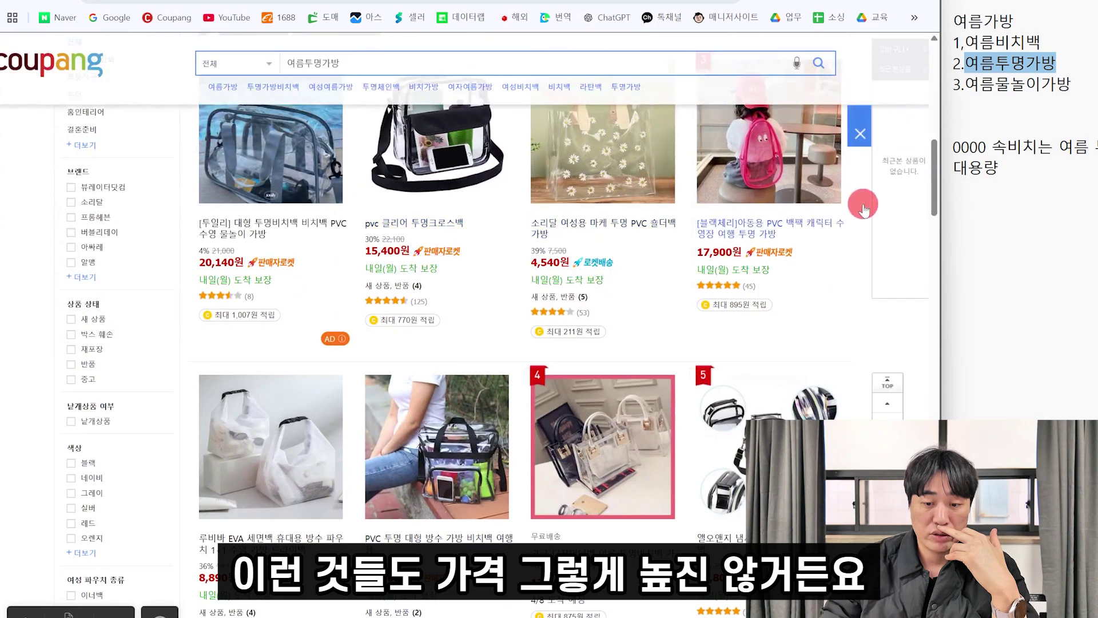
scroll(745, 350, down, 3)
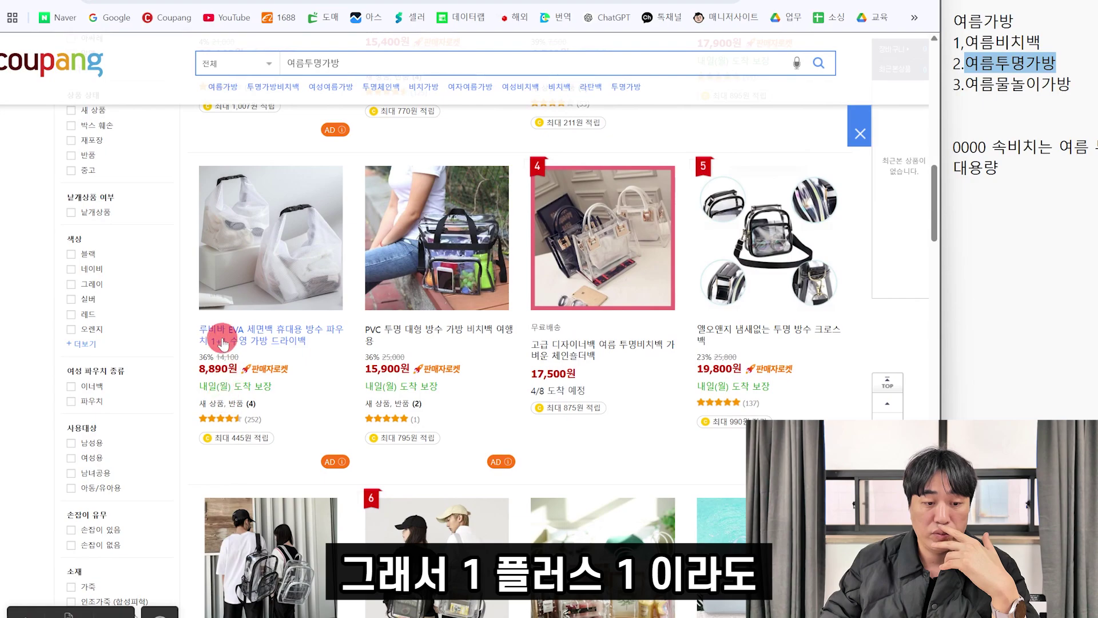
scroll(247, 379, down, 4)
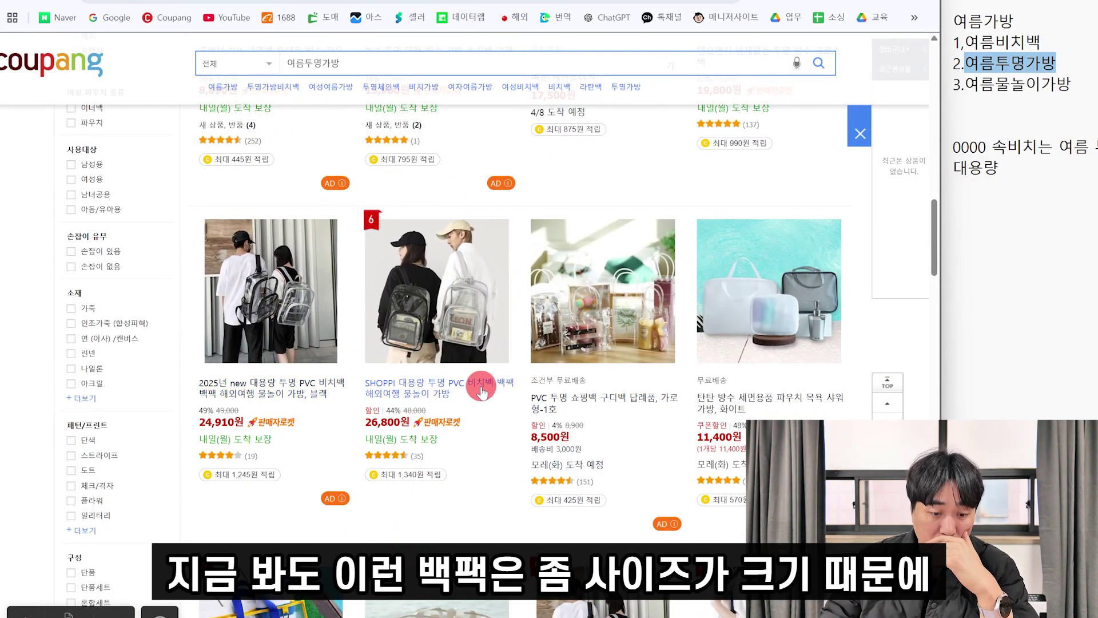
scroll(464, 373, down, 5)
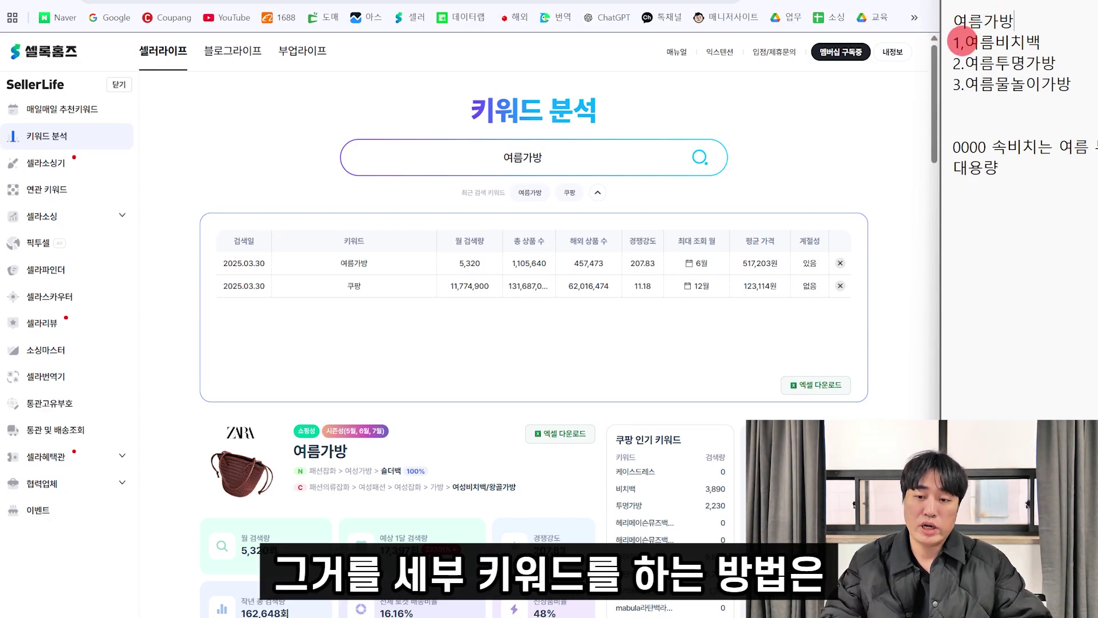
- Review SellerLife's 여름가방 keyword analysis: Coupang popular and related keywords, trend graph, 상품 정보 and the keyword recommendation lists
drag(963, 42, 1060, 92)
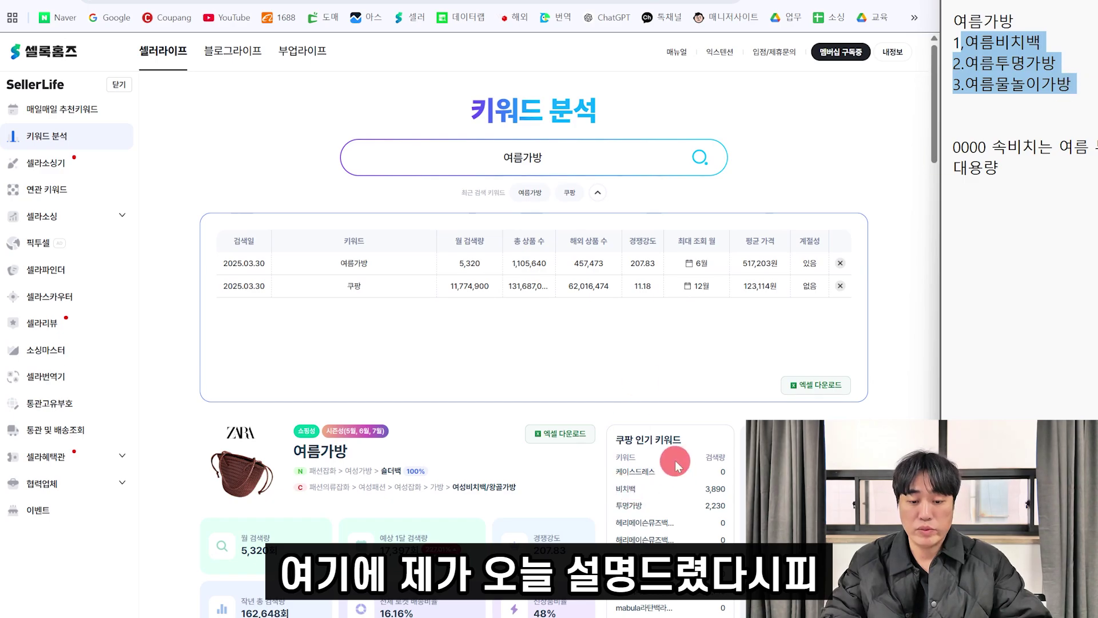
scroll(675, 466, down, 3)
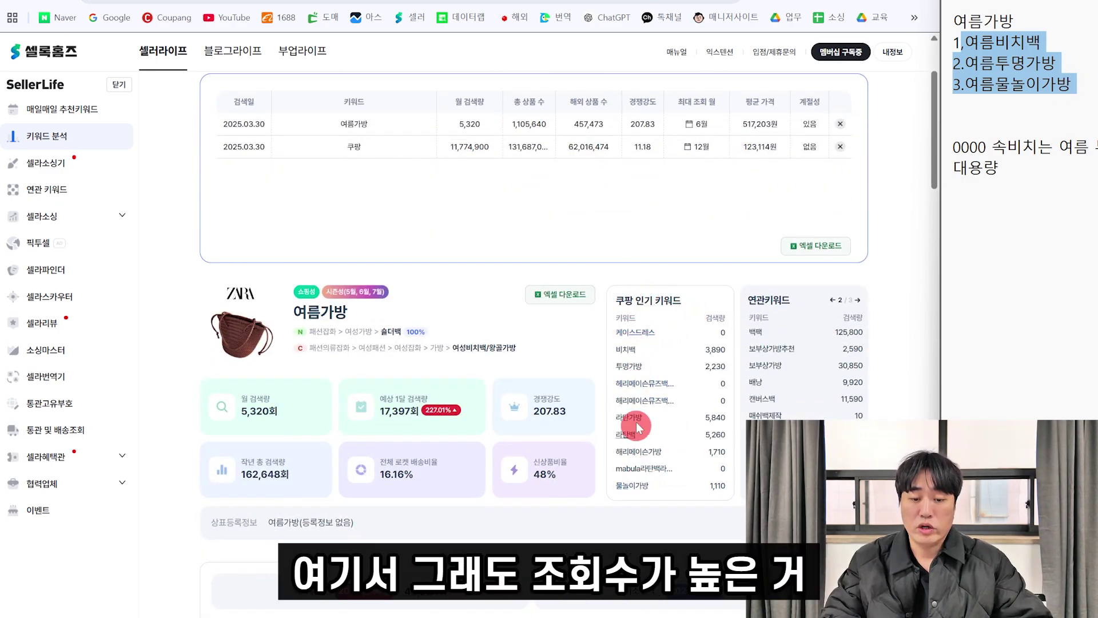
click(993, 106)
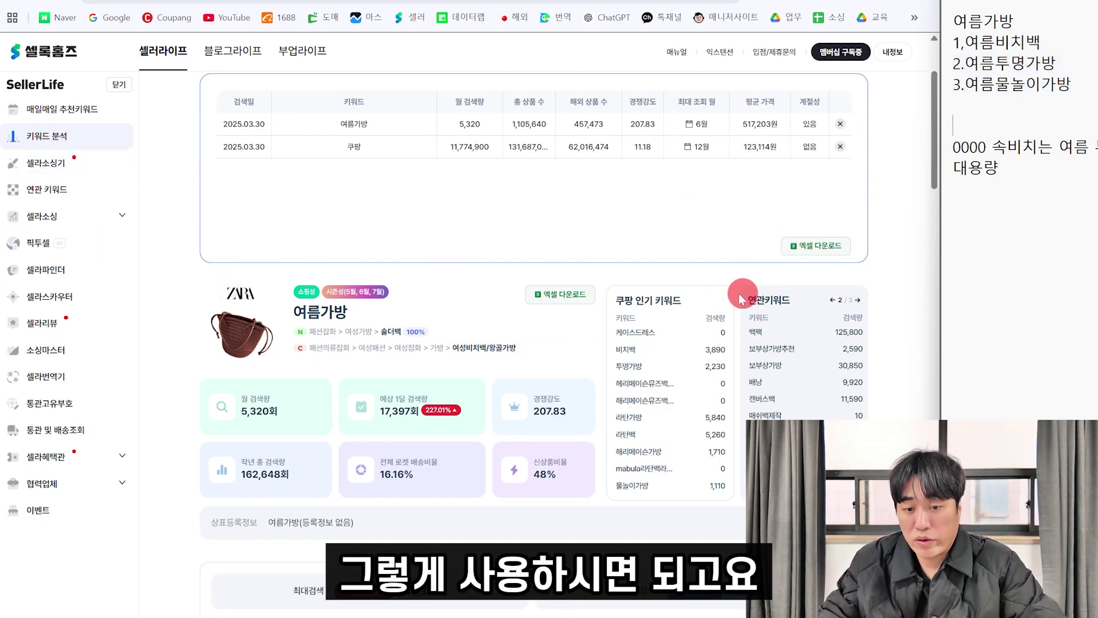
scroll(440, 409, down, 10)
scroll(641, 383, down, 10)
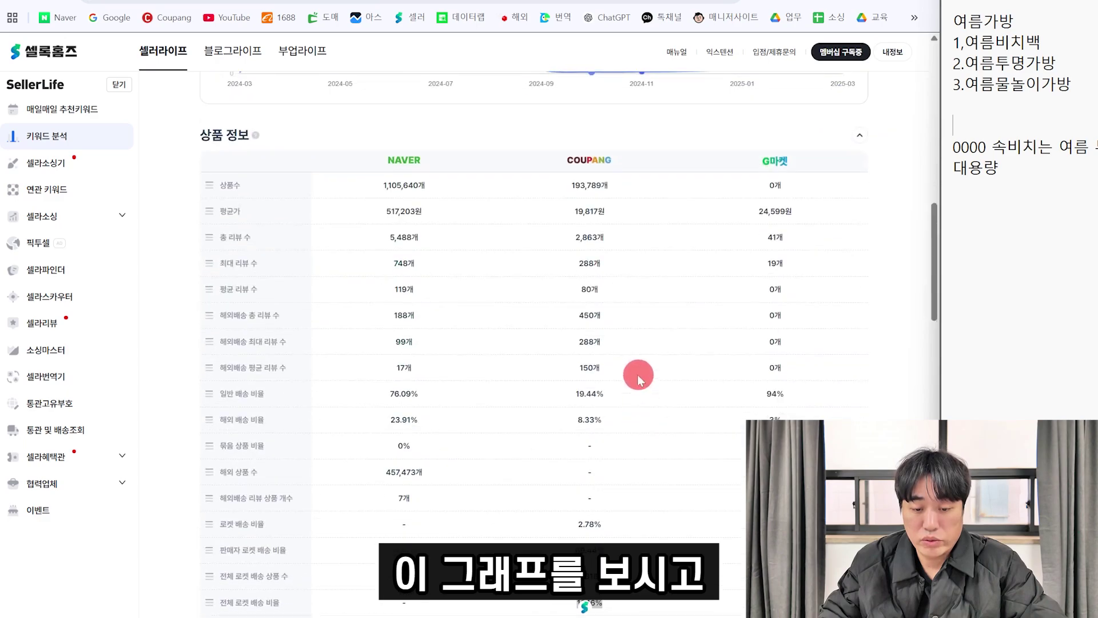
scroll(615, 416, down, 10)
scroll(538, 320, up, 2)
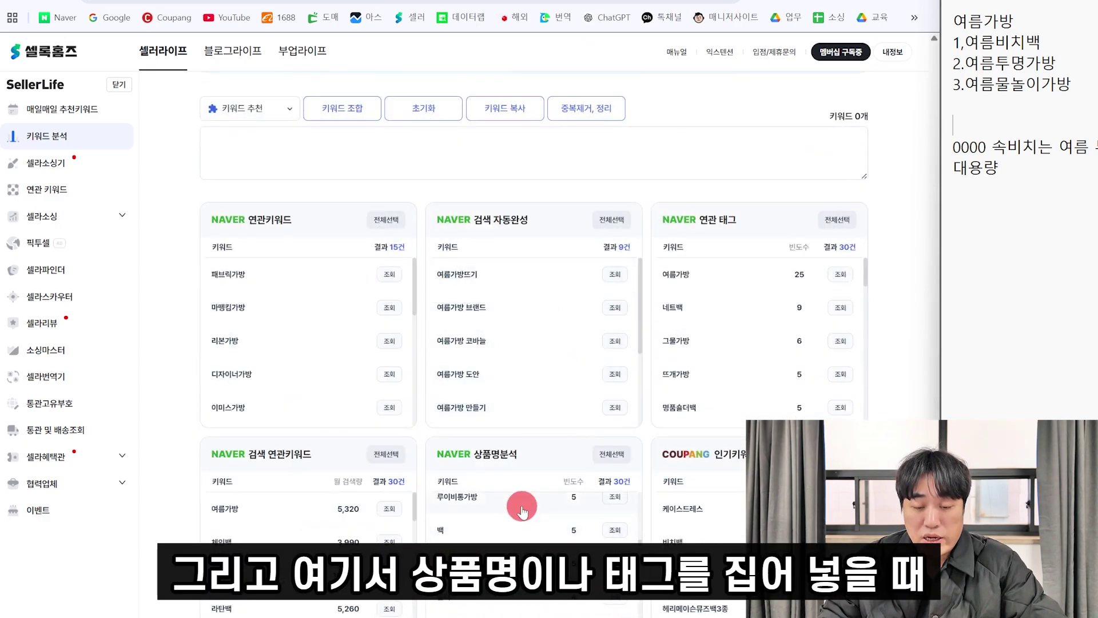
scroll(435, 343, up, 6)
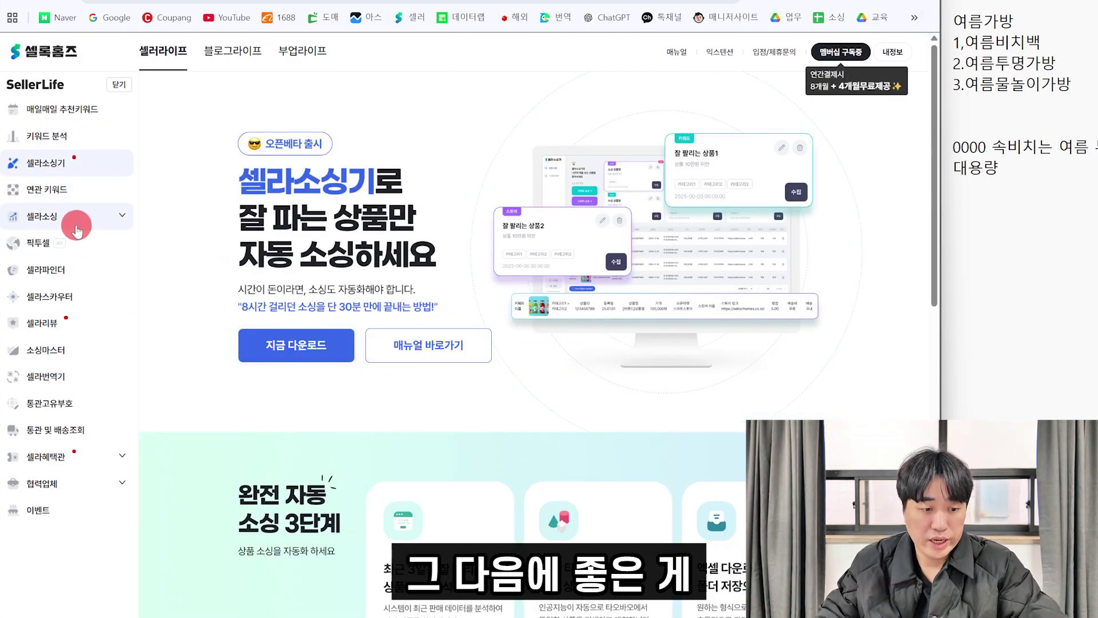
- Search 셀라파인더 for 여름비치백 with the Coupang delivery types 로켓배송, 판매자로켓 and 로켓직구 selected
click(76, 223)
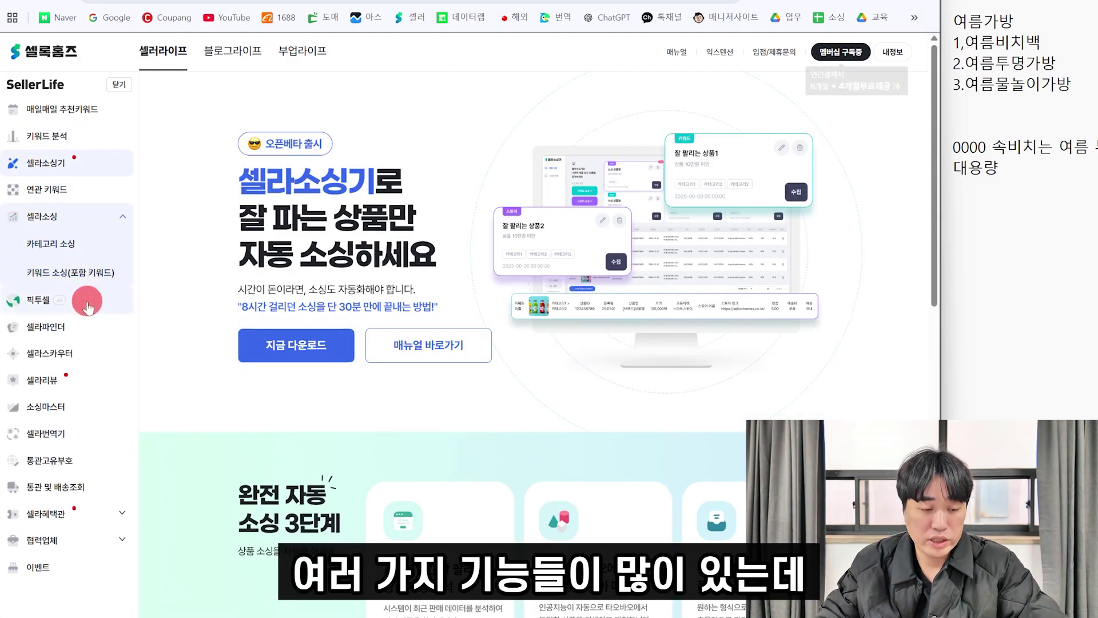
click(73, 329)
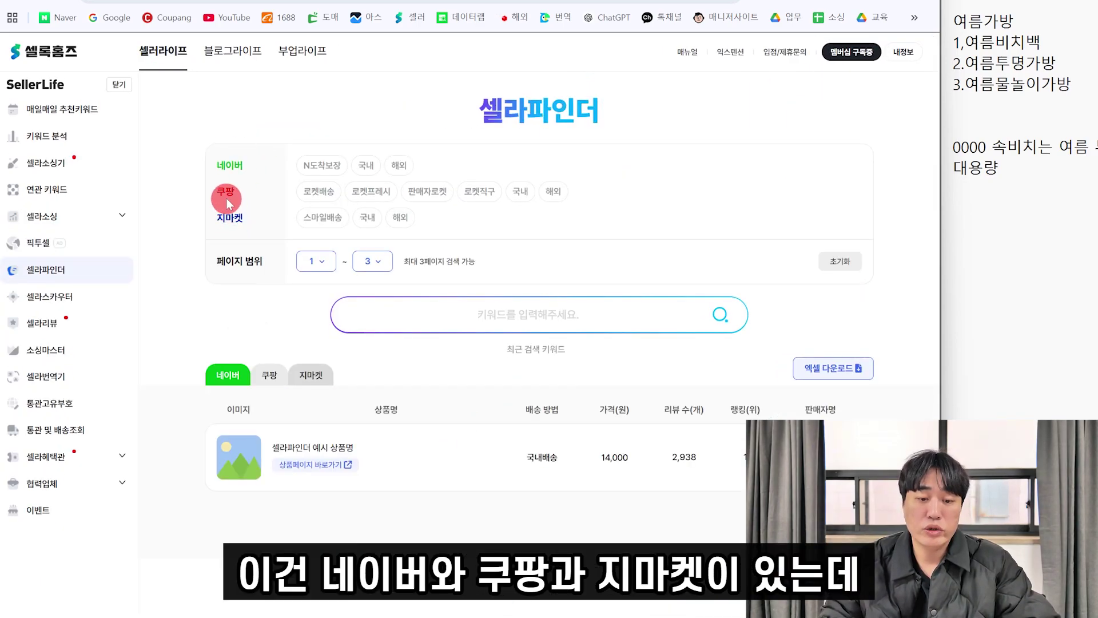
click(318, 194)
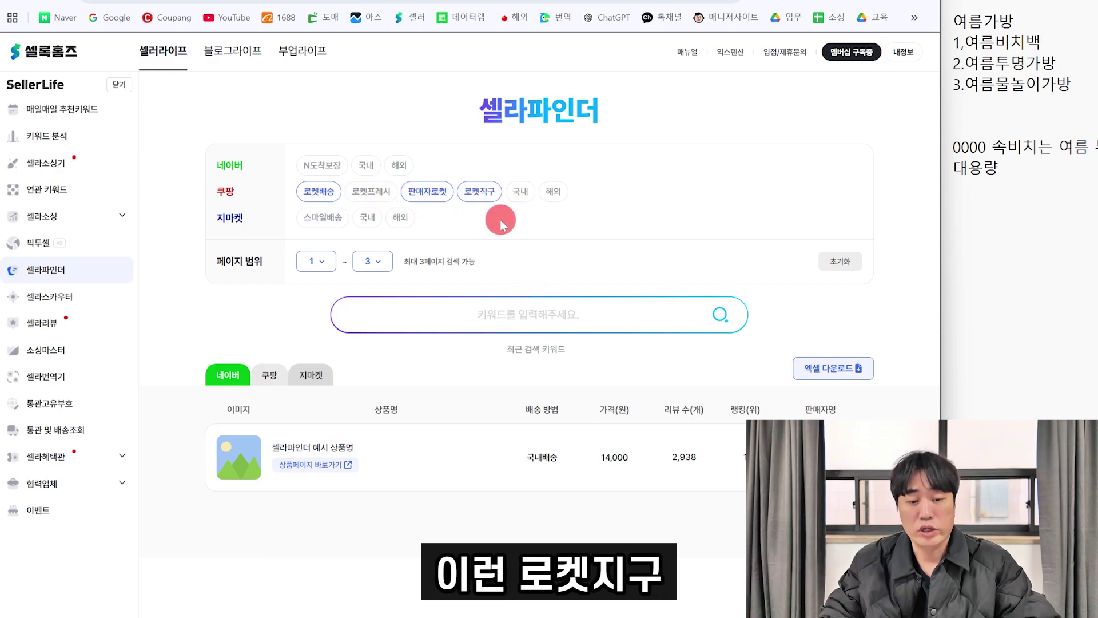
drag(1041, 42, 971, 42)
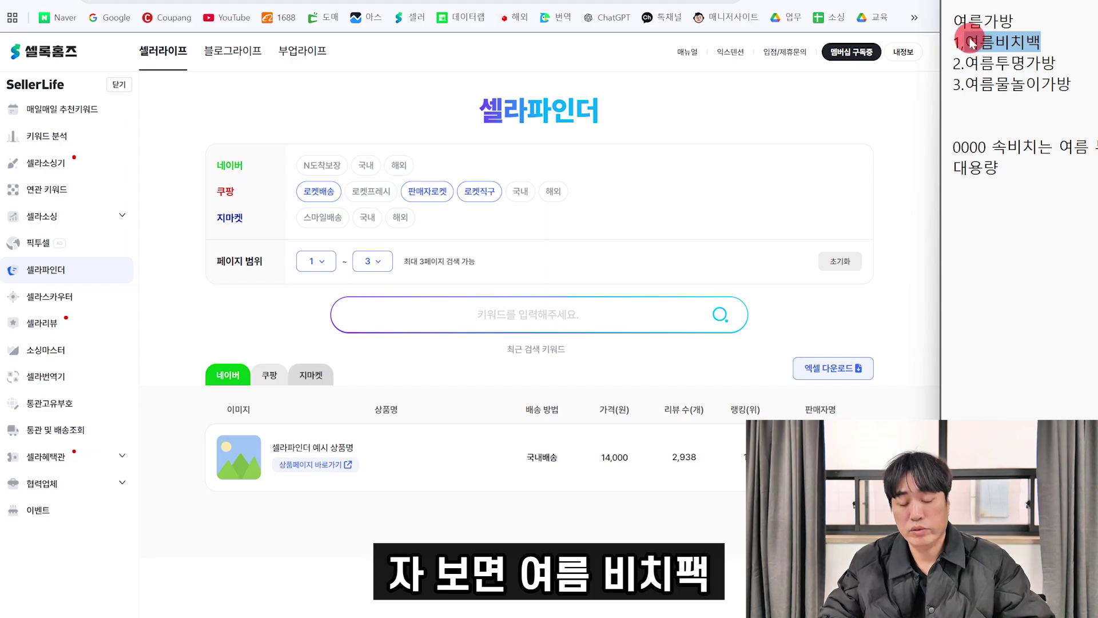
click(518, 316)
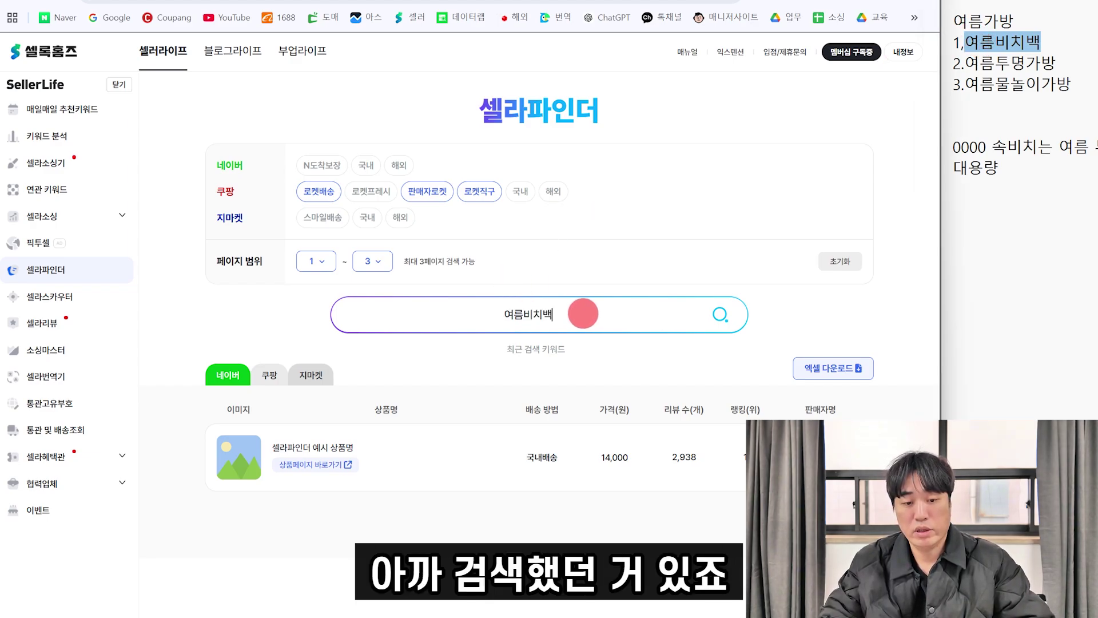
click(716, 316)
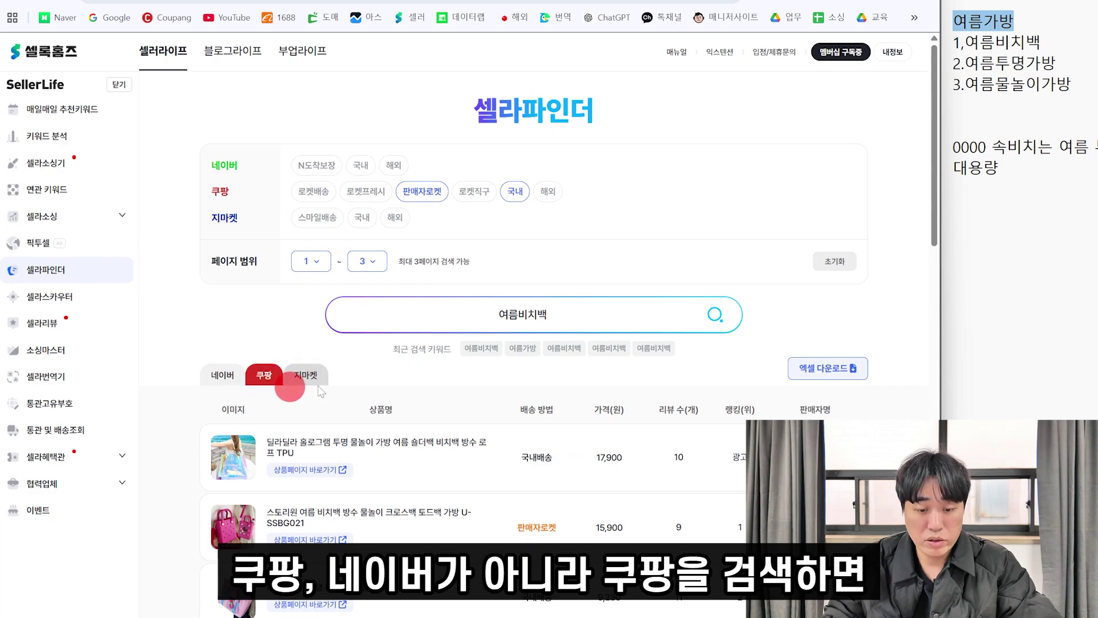
- Examine the delivery type, price, review count and ranking of the Coupang 여름비치백 products listed in 셀라파인더
scroll(321, 392, down, 5)
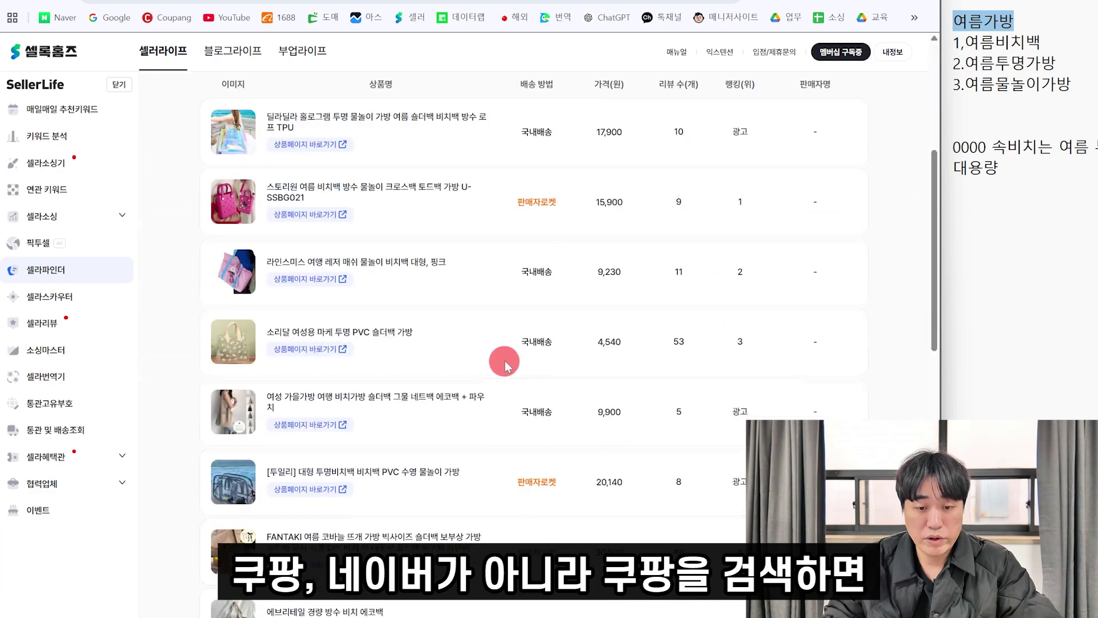
scroll(595, 328, up, 5)
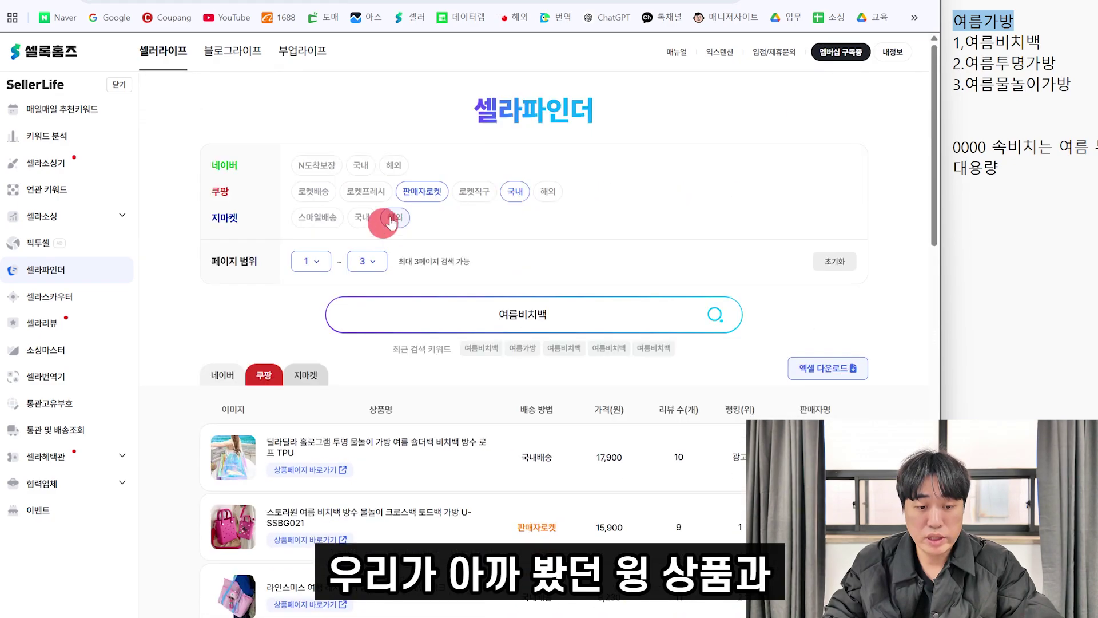
scroll(633, 367, down, 6)
scroll(608, 343, up, 2)
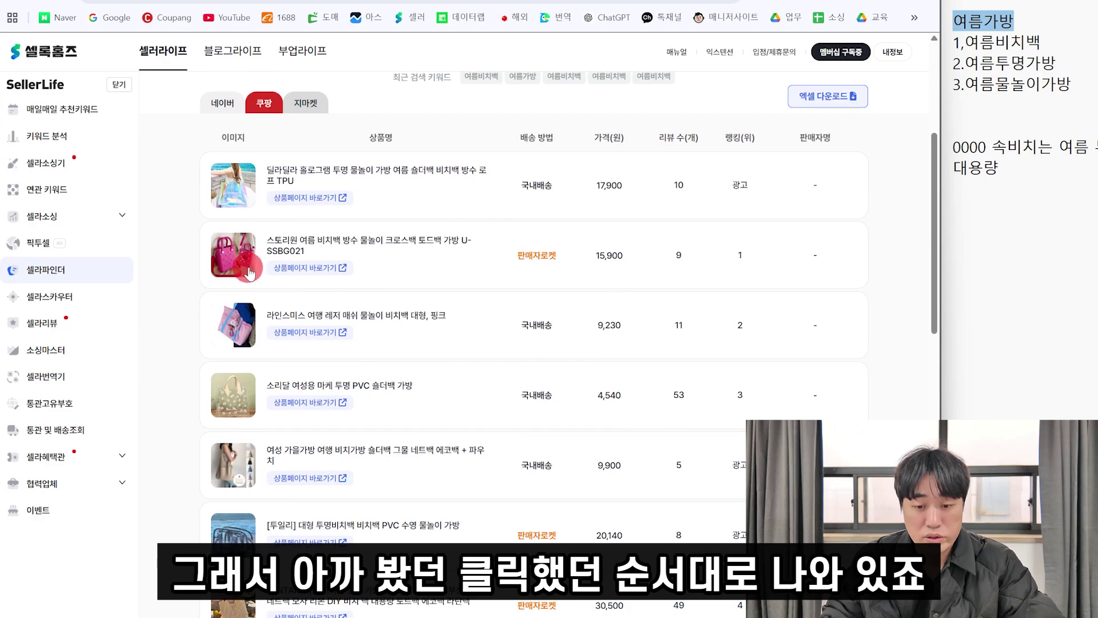
scroll(250, 532, down, 4)
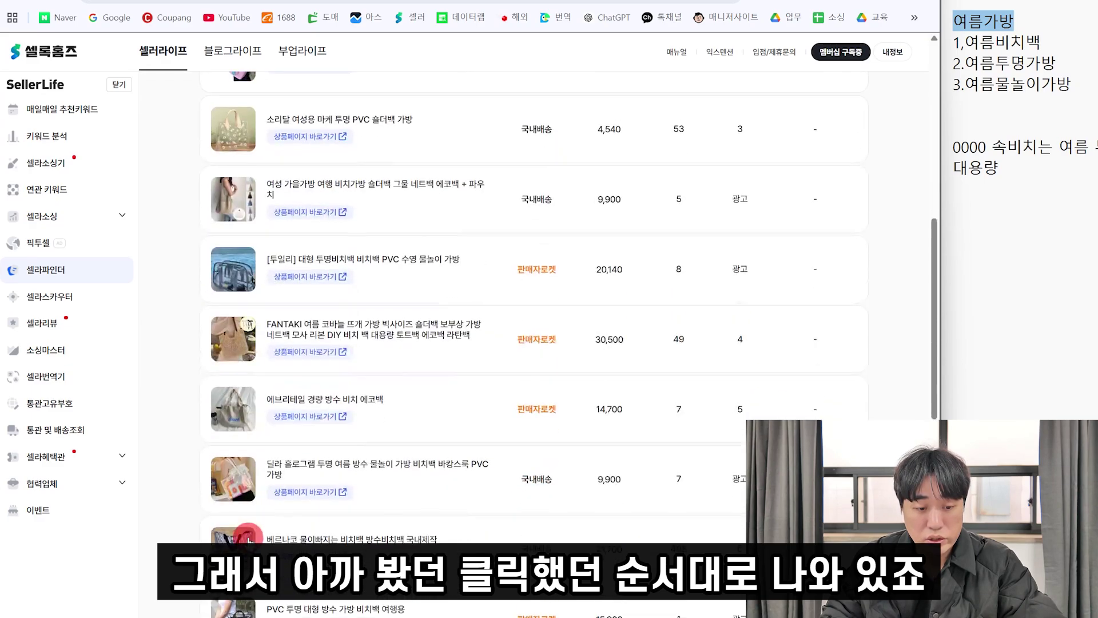
scroll(808, 174, up, 4)
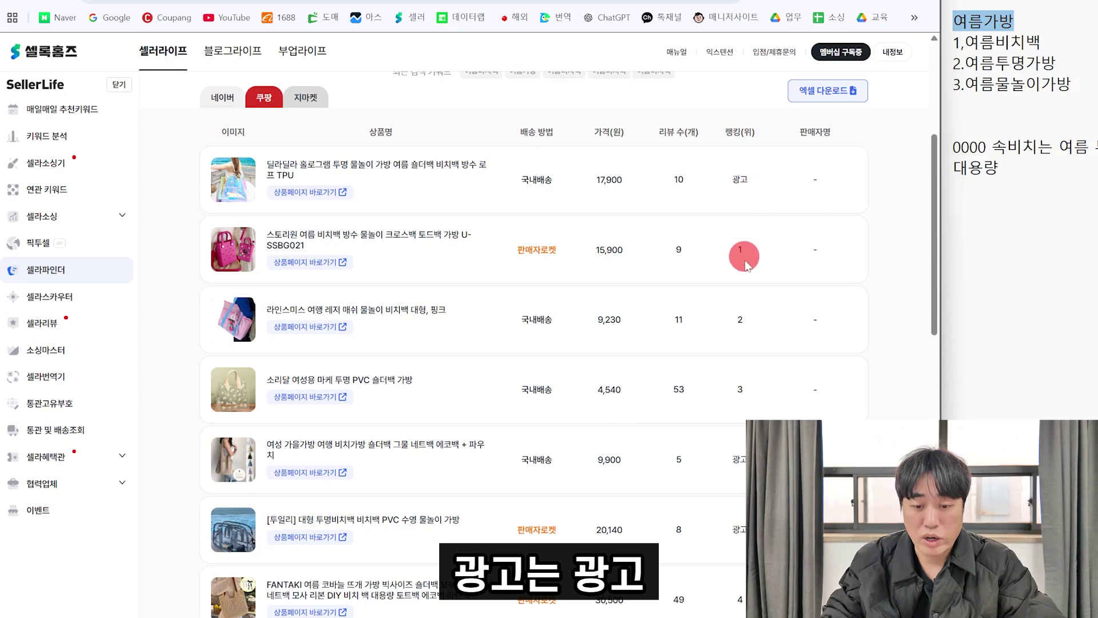
- Check the ranking column of the 여름비치백 list, then reload Coupang's 여름투명가방 results and run the same search again
scroll(744, 429, down, 4)
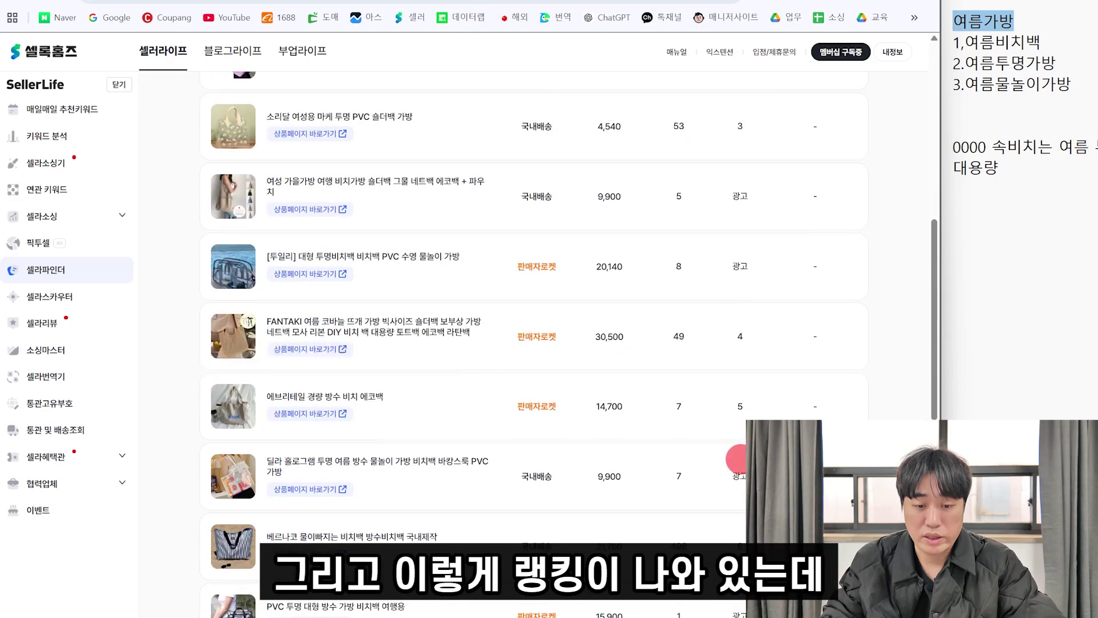
scroll(735, 454, up, 5)
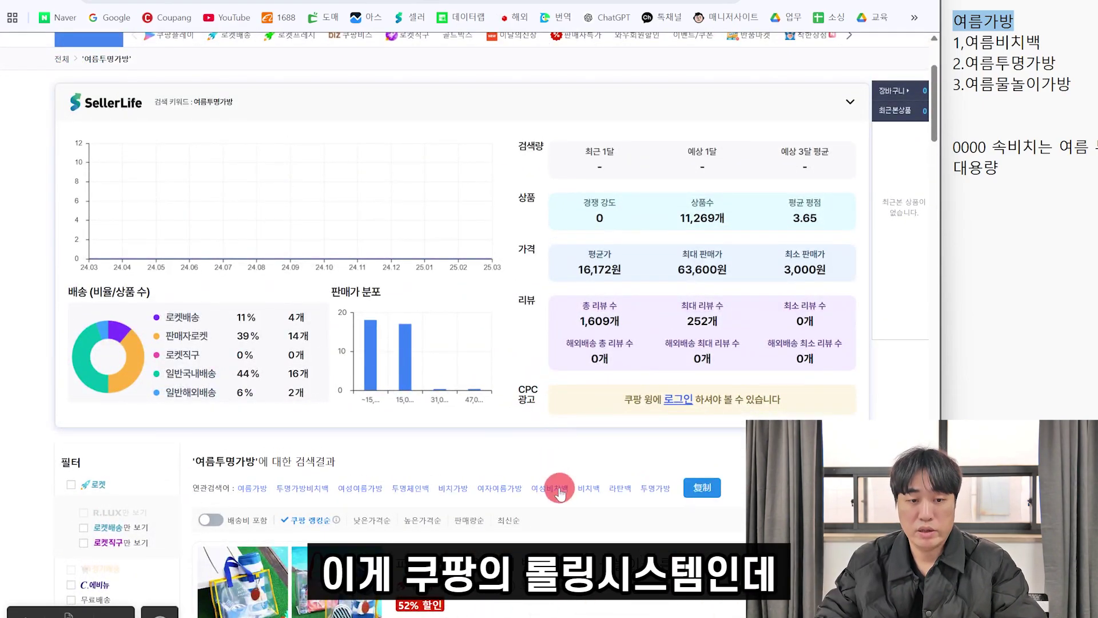
key(F5)
scroll(660, 230, up, 5)
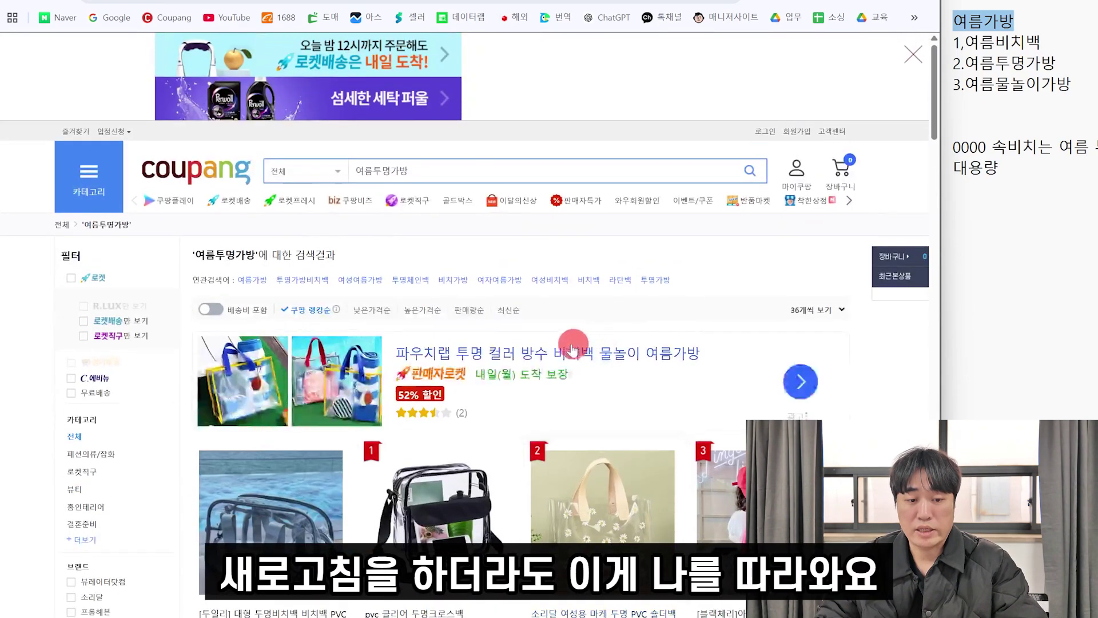
click(415, 175)
click(752, 173)
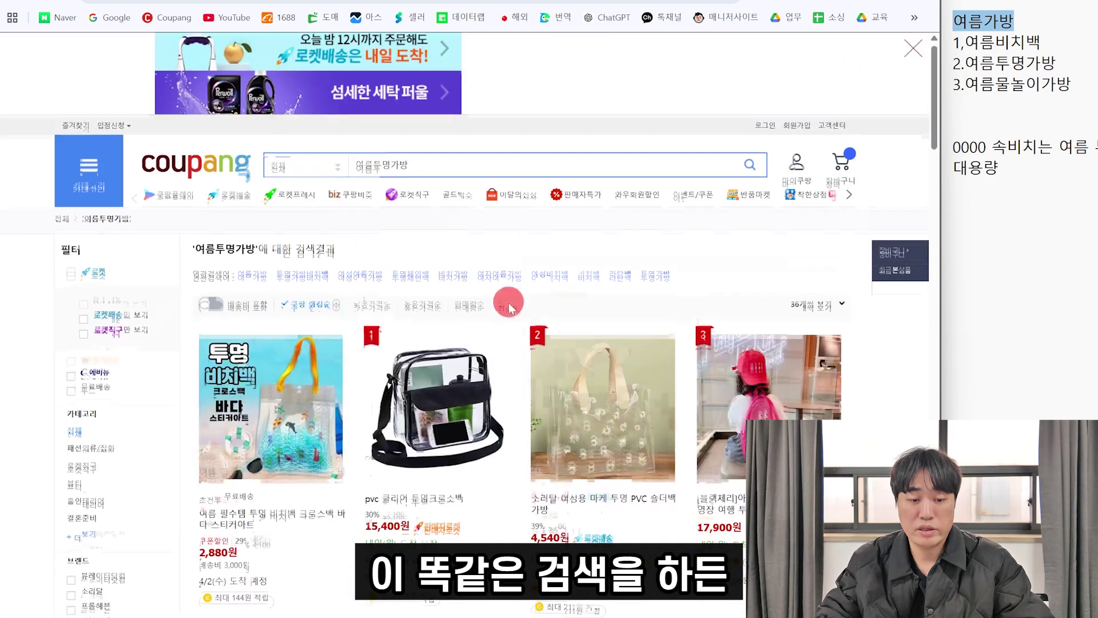
- Examine the repeated 여름투명가방 results on Coupang, including the ranked products, the related-product recommendations and the SellerLife delivery statistics
scroll(511, 333, down, 3)
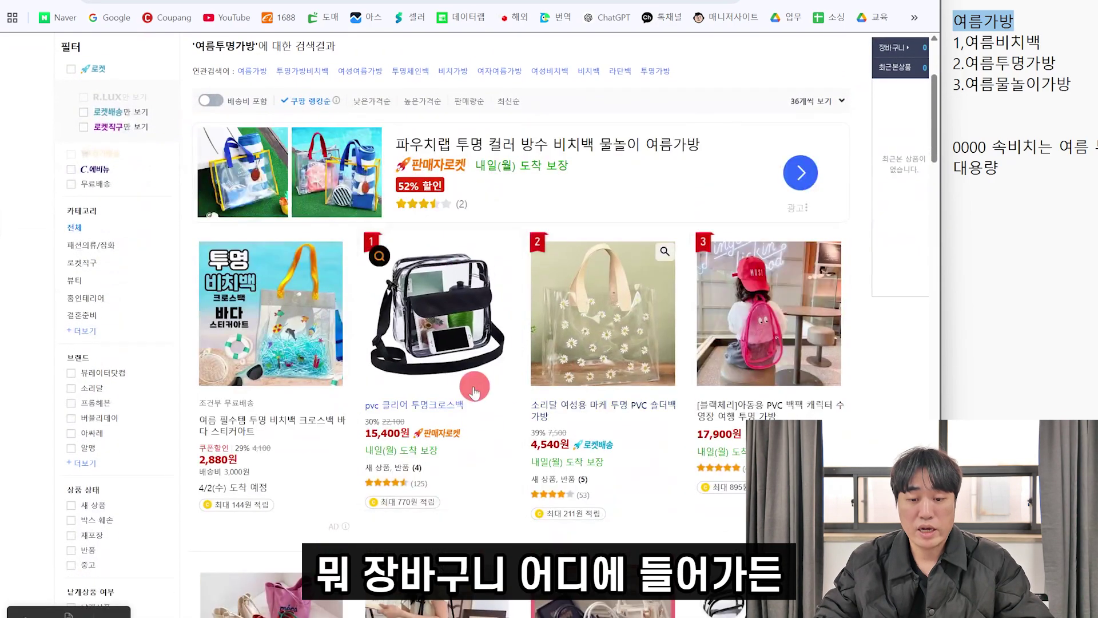
scroll(508, 405, down, 10)
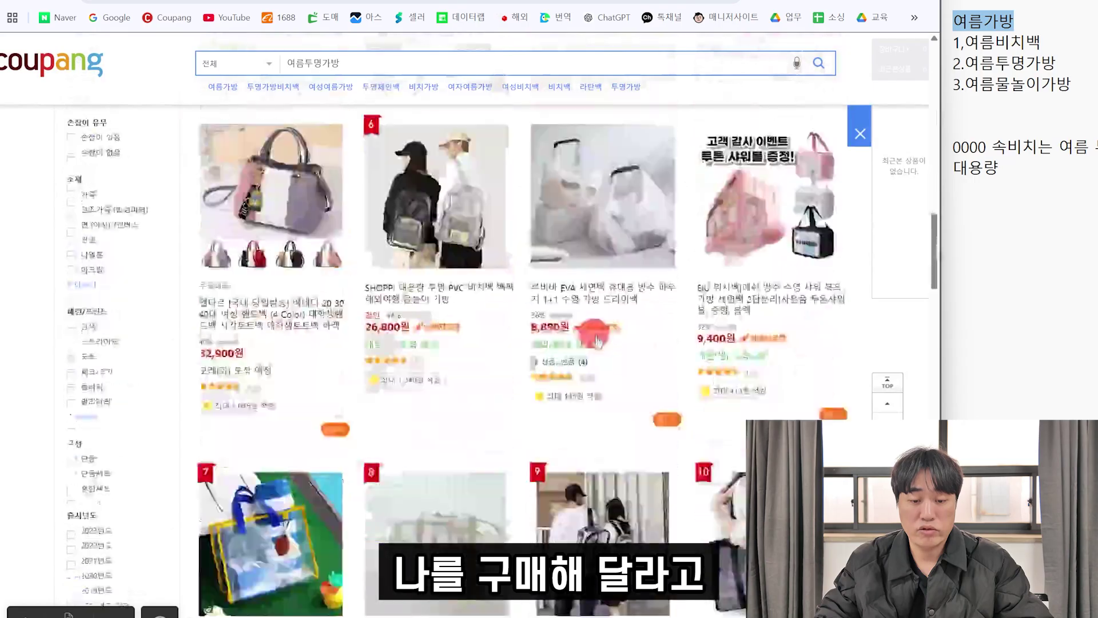
scroll(661, 369, down, 15)
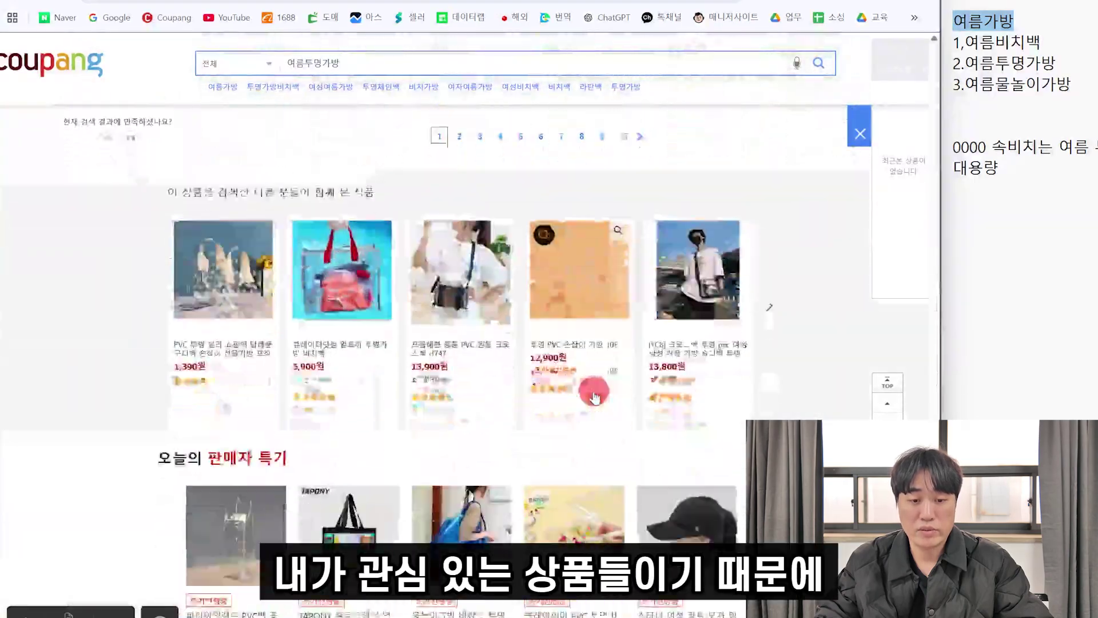
scroll(588, 387, up, 15)
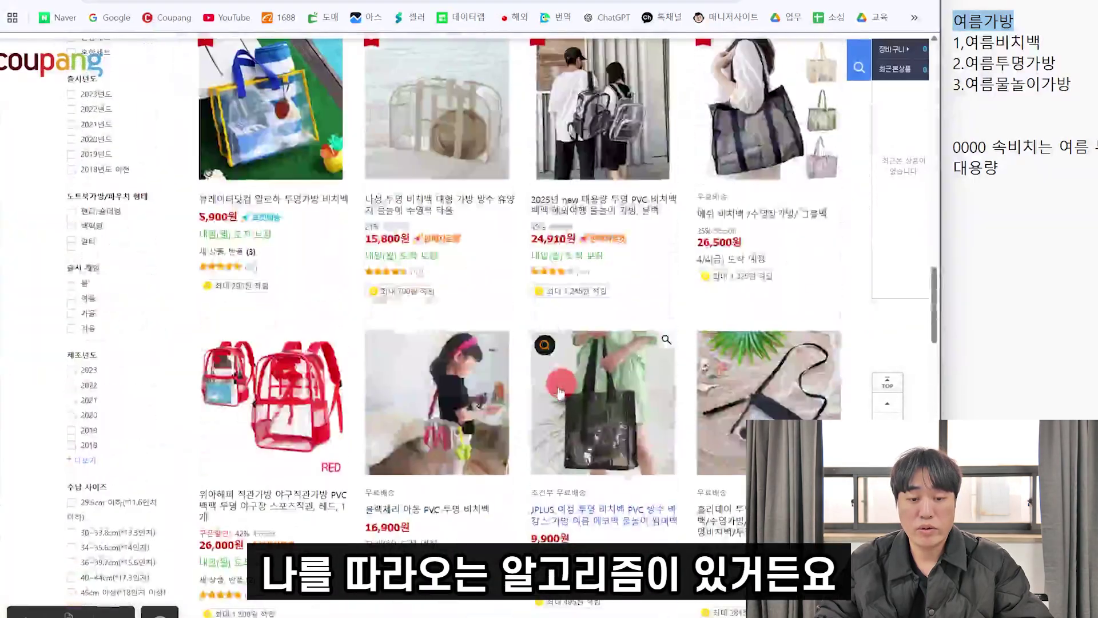
scroll(552, 389, up, 10)
scroll(469, 275, down, 4)
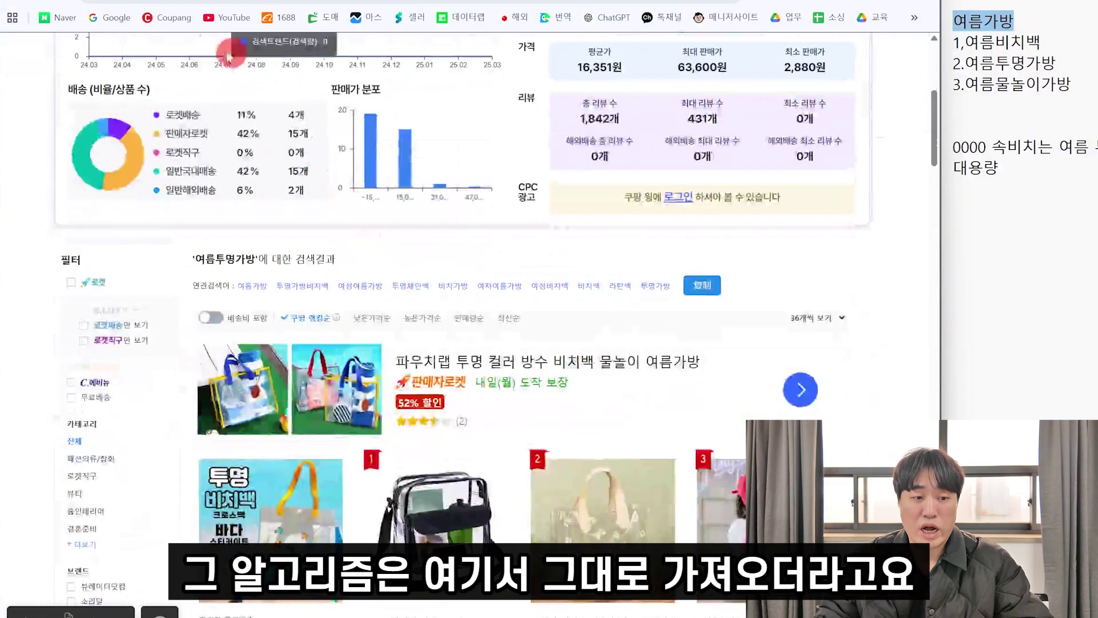
- Return to 셀라파인더 and review the 여름비치백 filters and product rankings
click(521, 343)
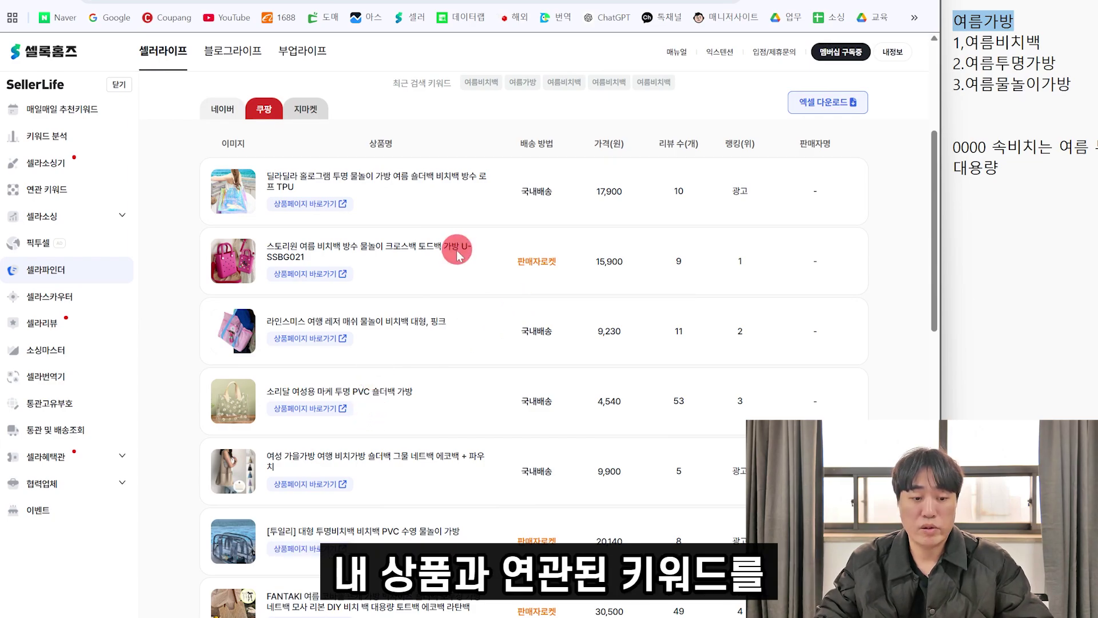
scroll(480, 167, up, 3)
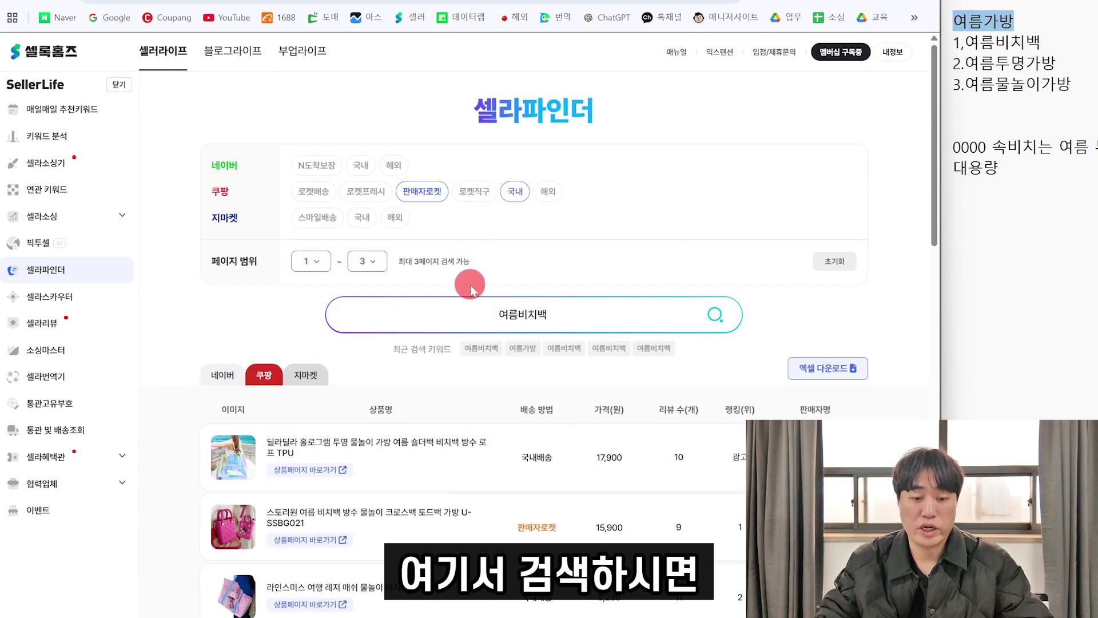
scroll(473, 282, down, 3)
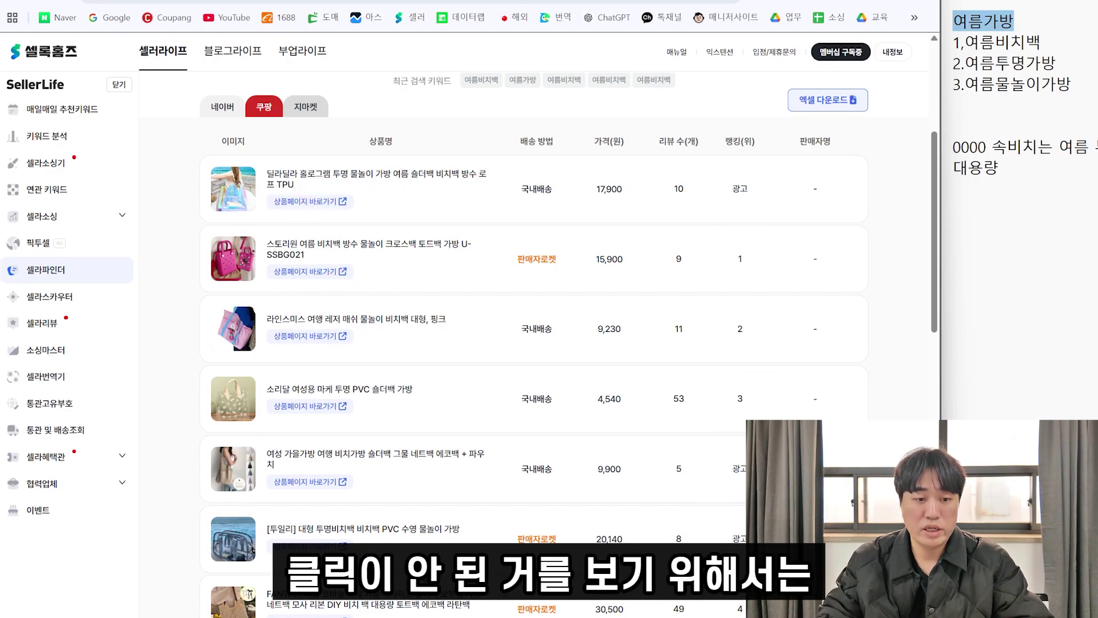
- Open Coupang in an incognito window and search for 여름비치백, copied from the keyword notes
click(523, 1)
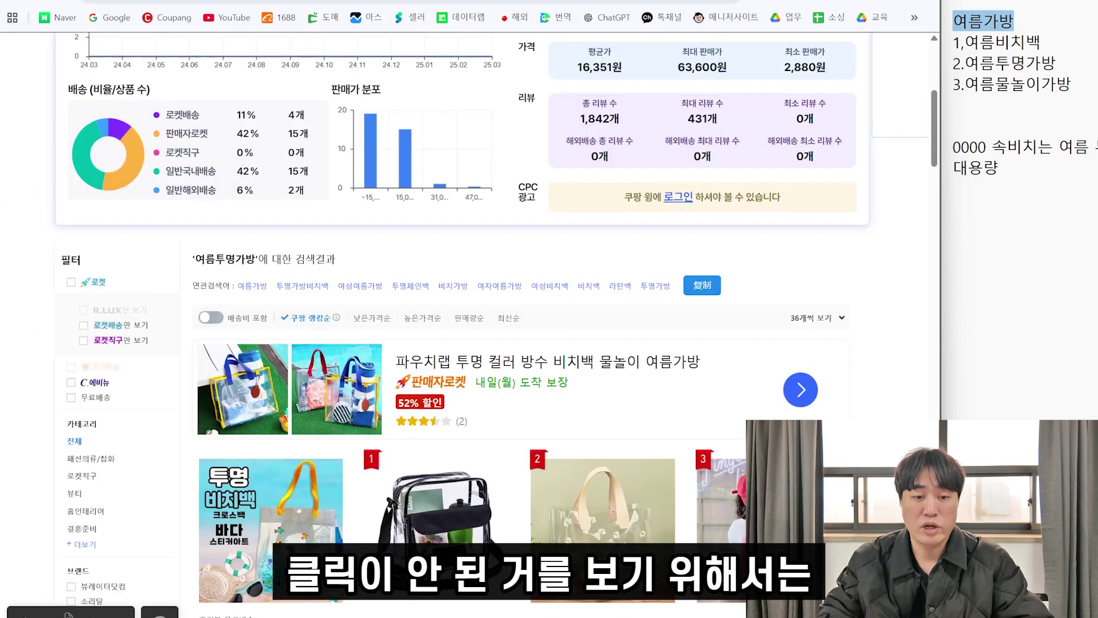
click(933, 2)
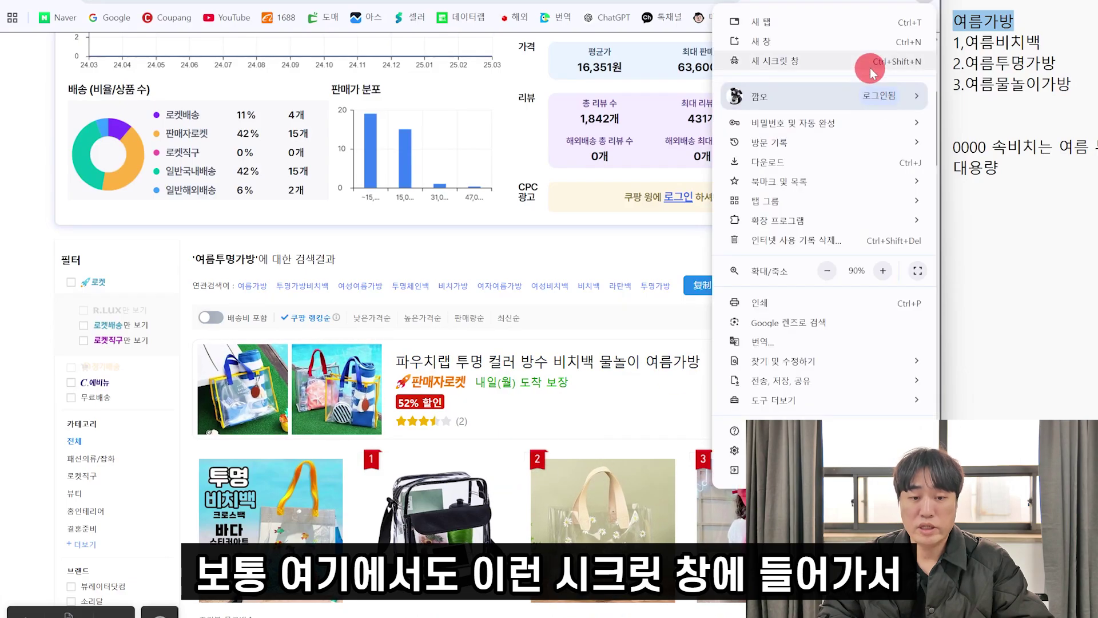
click(853, 66)
click(141, 27)
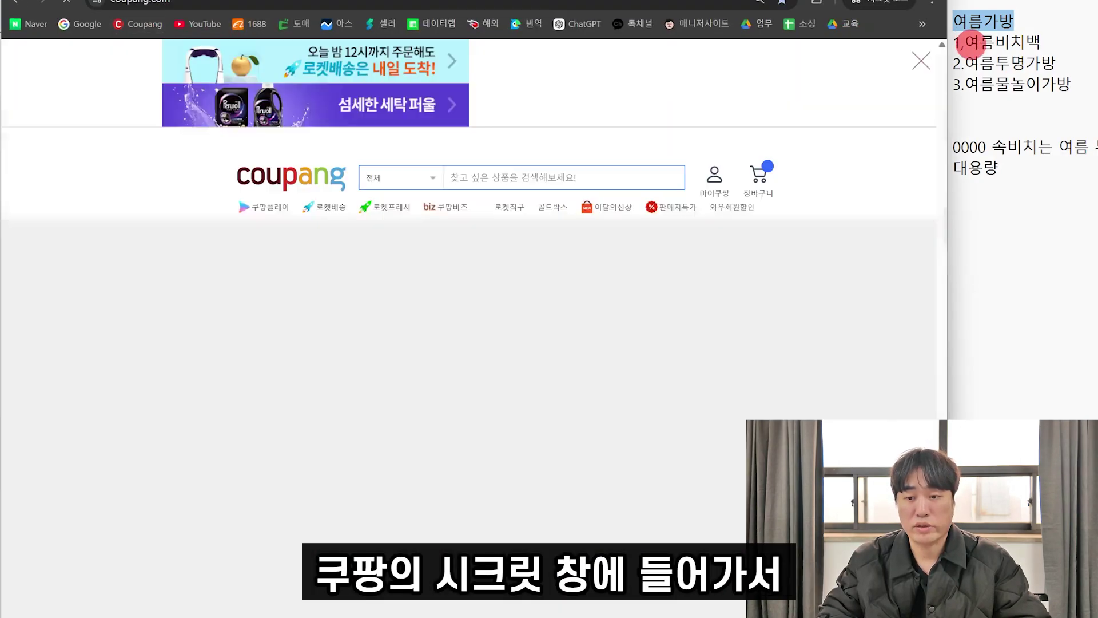
double_click(973, 42)
key(ctrl+c)
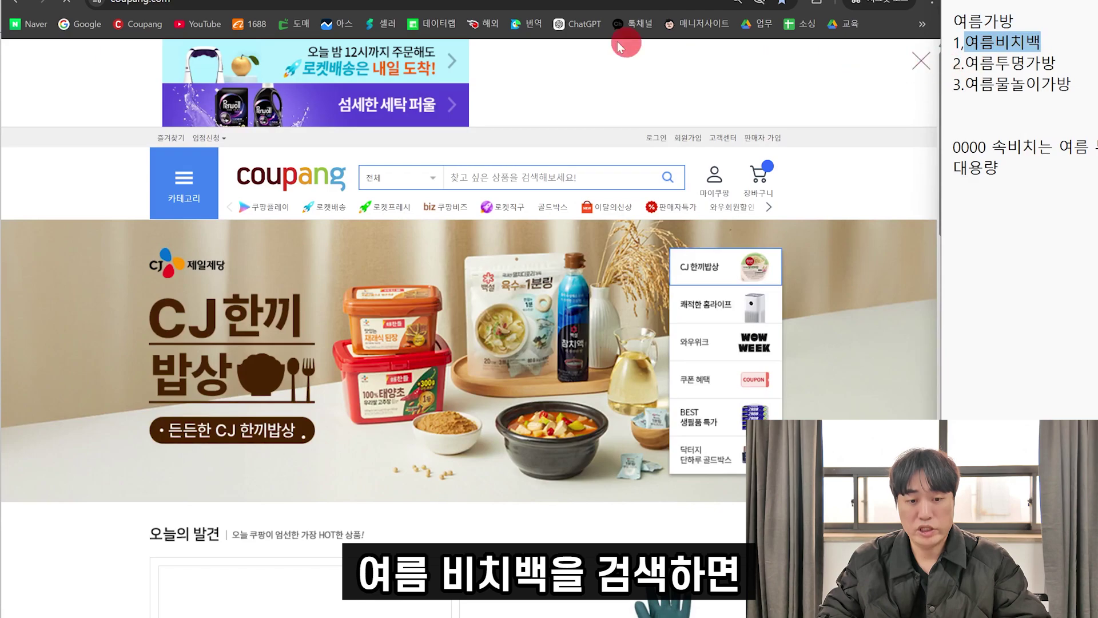
click(503, 183)
key(ctrl+v)
key(Return)
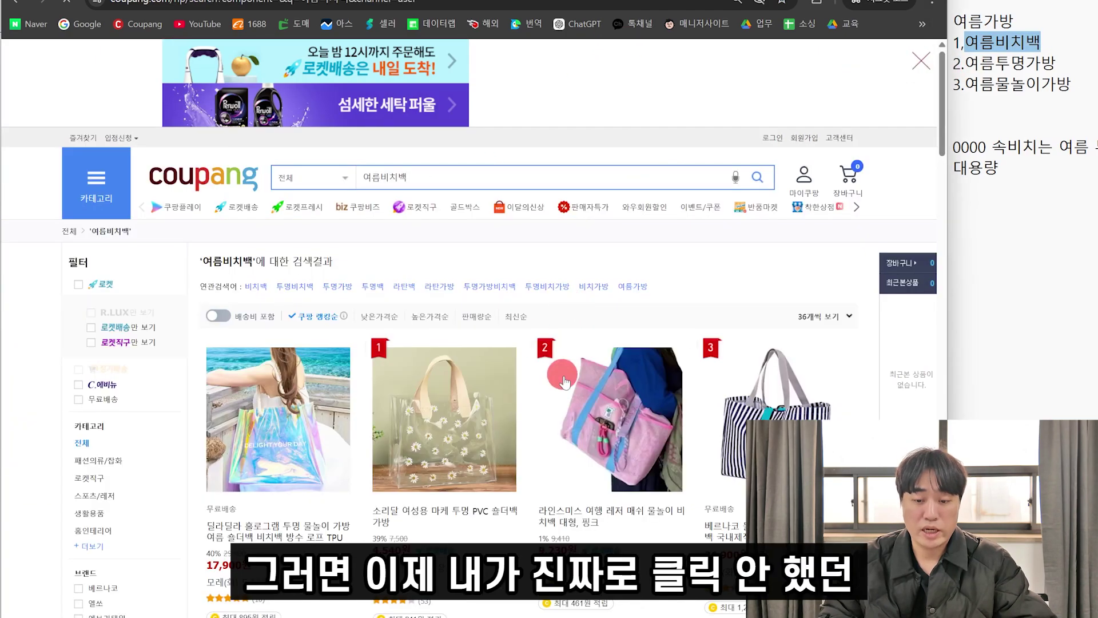
- Compare the incognito Coupang rankings for 여름비치백 with the 셀라파인더 list, then put the incognito window away
scroll(441, 304, down, 5)
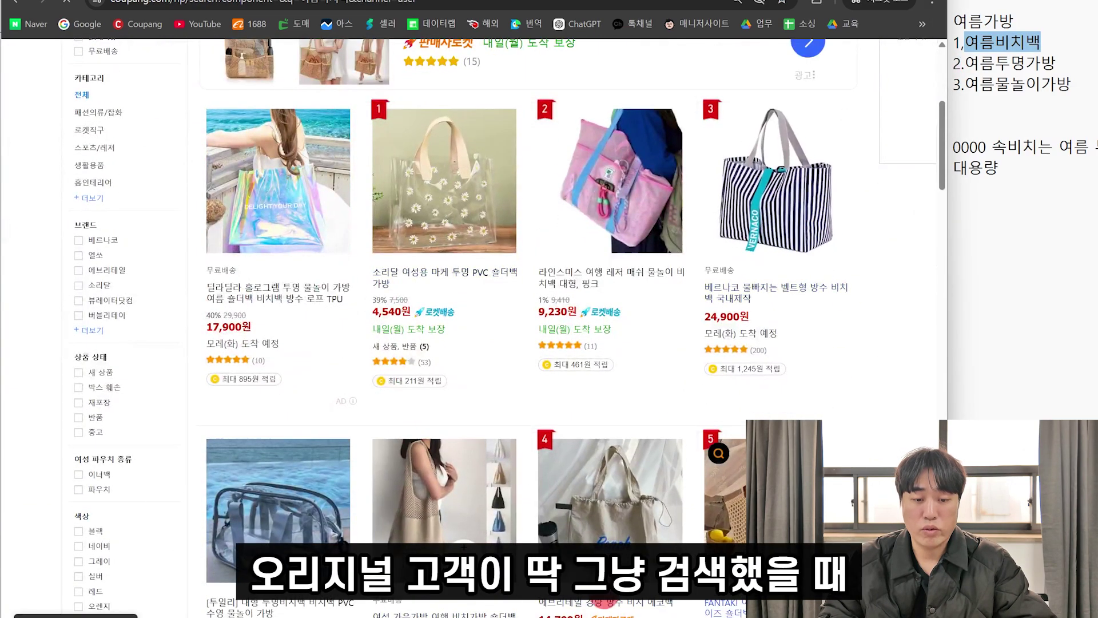
scroll(309, 255, down, 5)
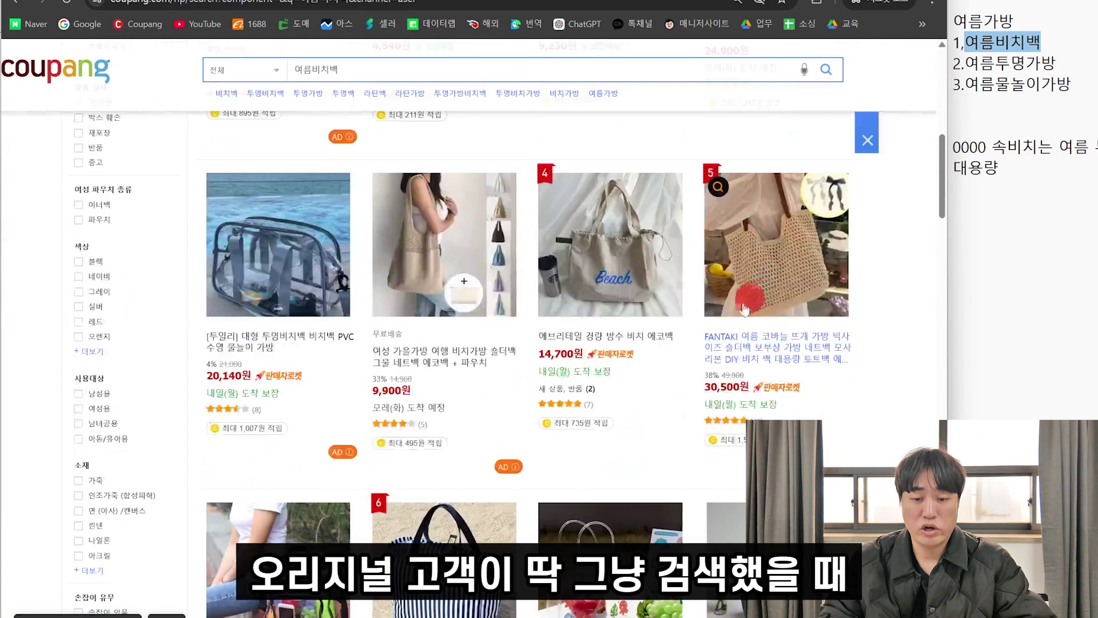
scroll(748, 330, up, 3)
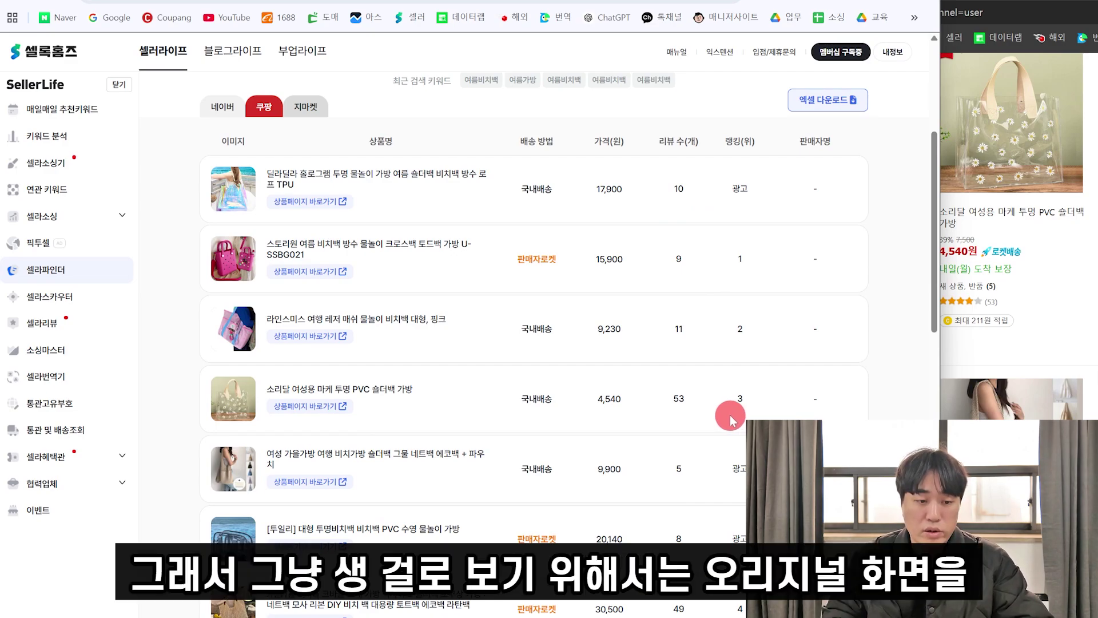
drag(971, 0, 454, 30)
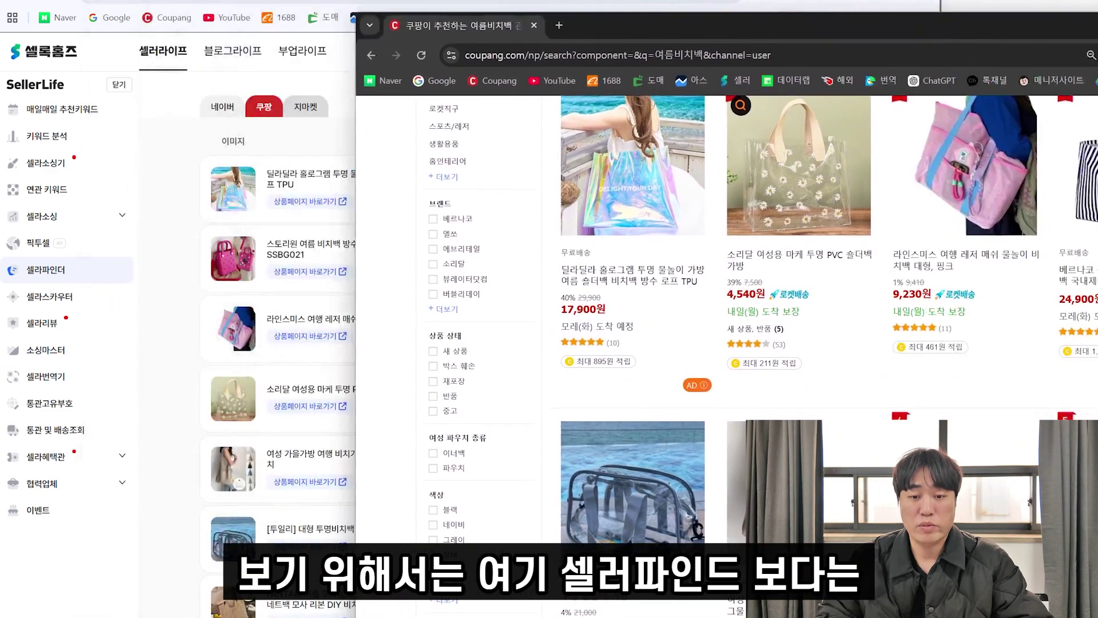
drag(660, 25, 351, 11)
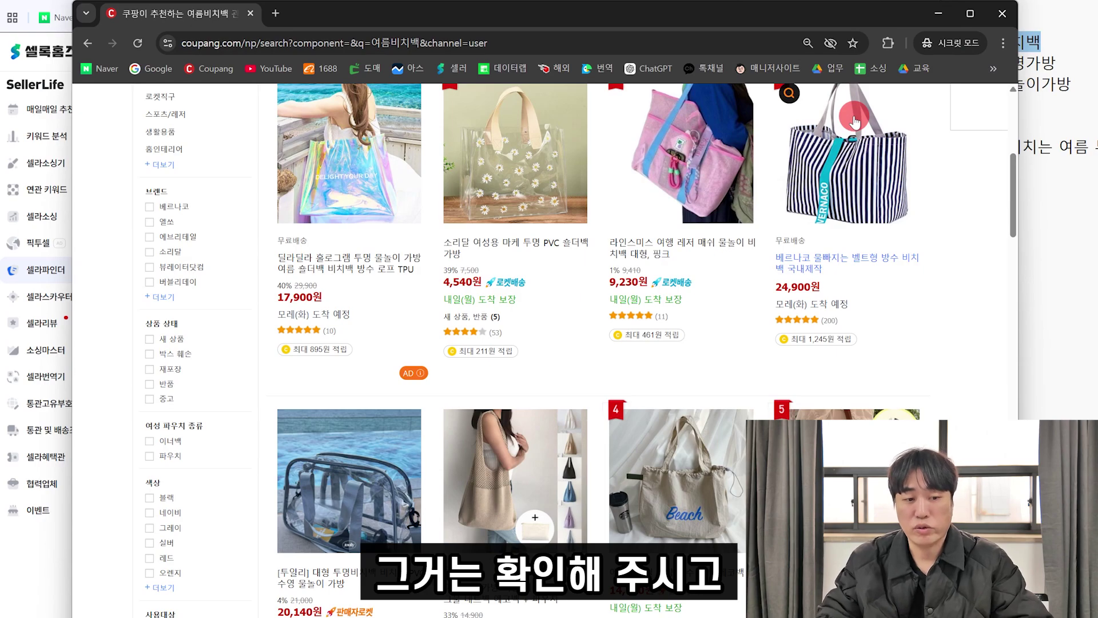
click(923, 3)
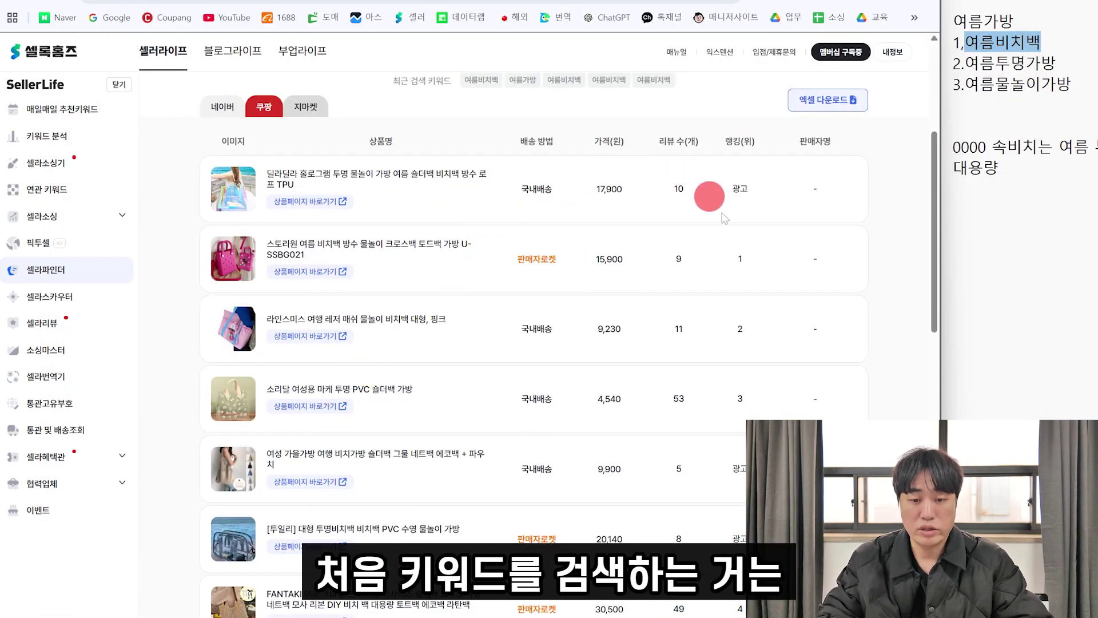
- Search 셀라파인더 for 여름비치백 with only Coupang 로켓배송 selected and look through the listed products
scroll(371, 240, up, 4)
scroll(375, 228, up, 1)
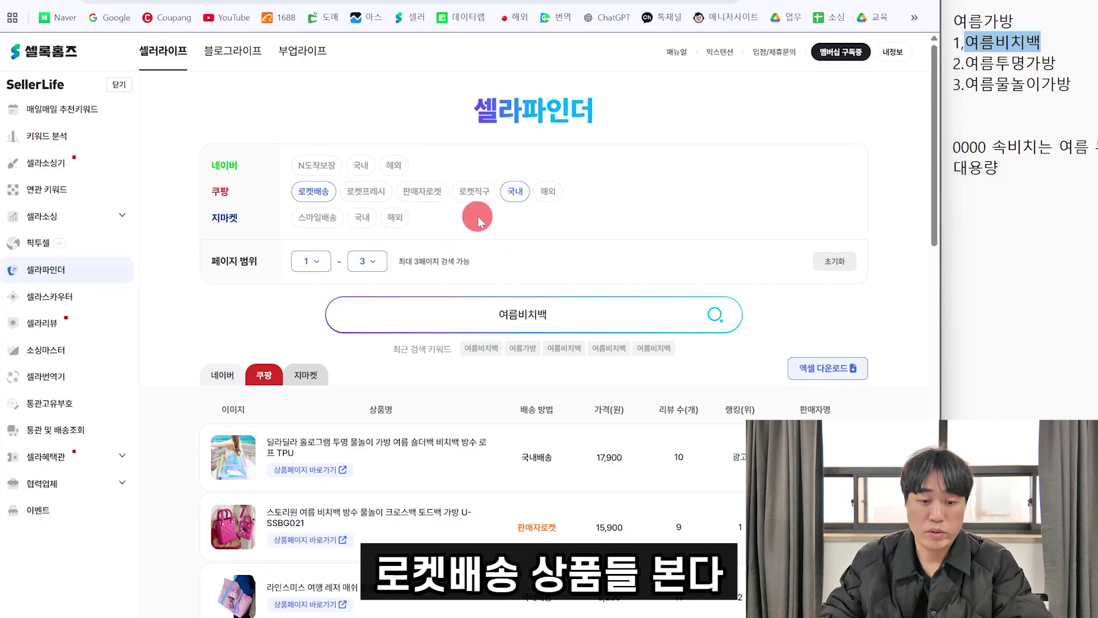
click(517, 191)
click(313, 191)
click(685, 295)
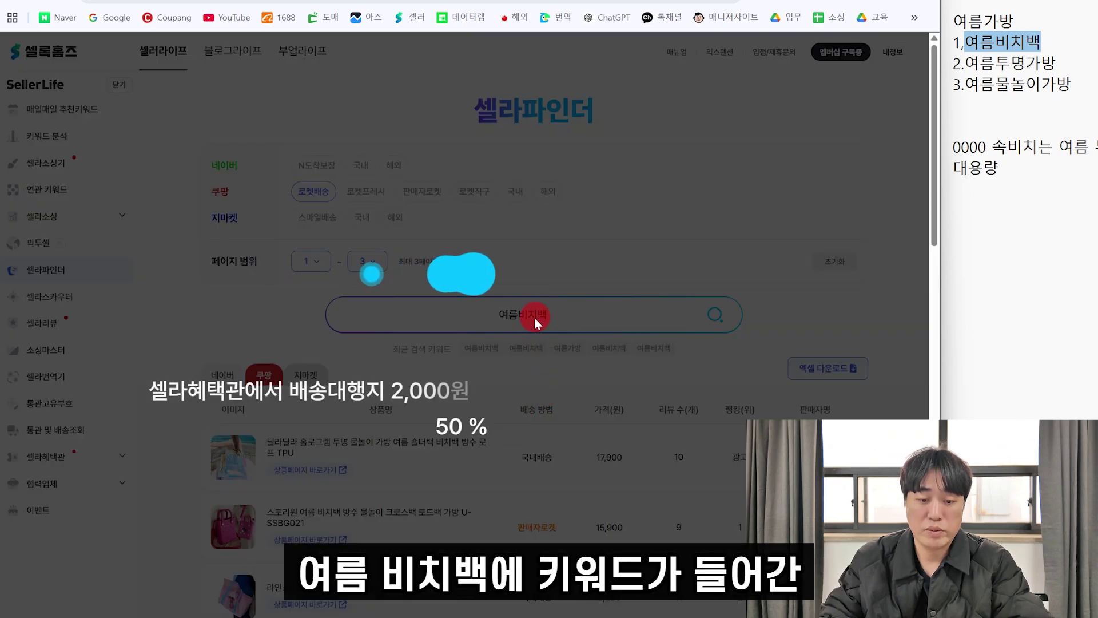
scroll(525, 343, down, 5)
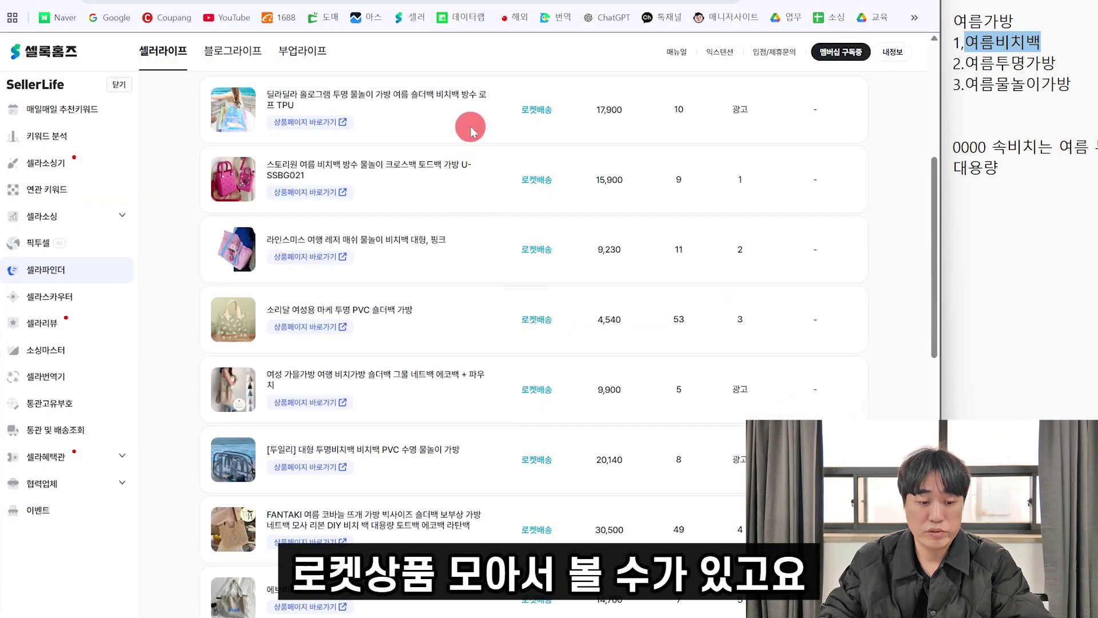
- Narrow the 여름비치백 search to Coupang 판매자로켓 only and look through the listed products
scroll(472, 422, up, 5)
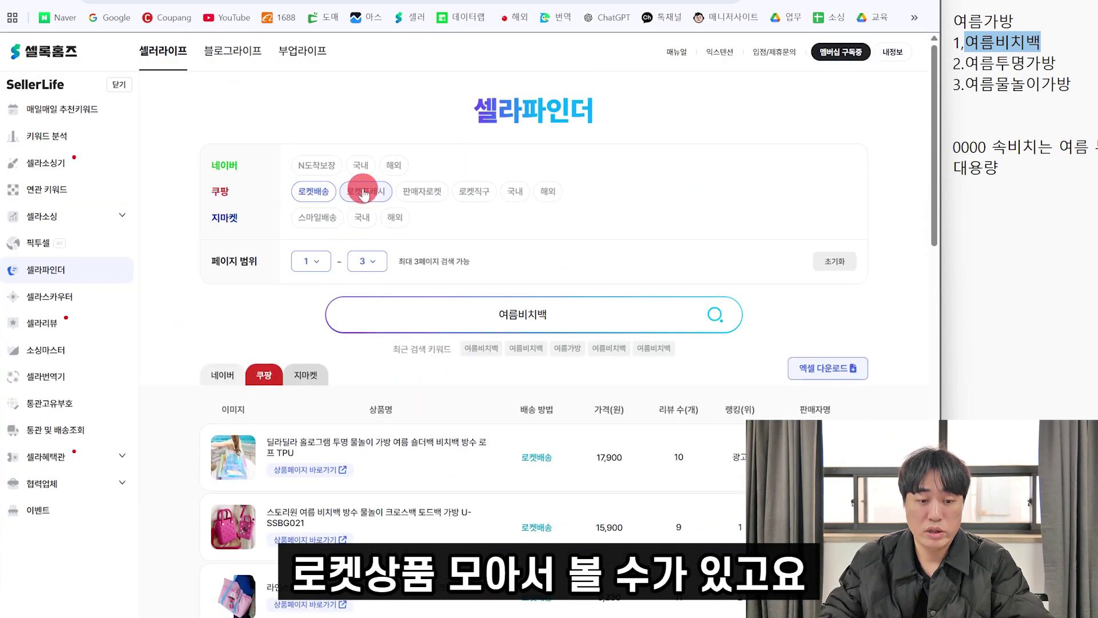
click(421, 191)
click(716, 315)
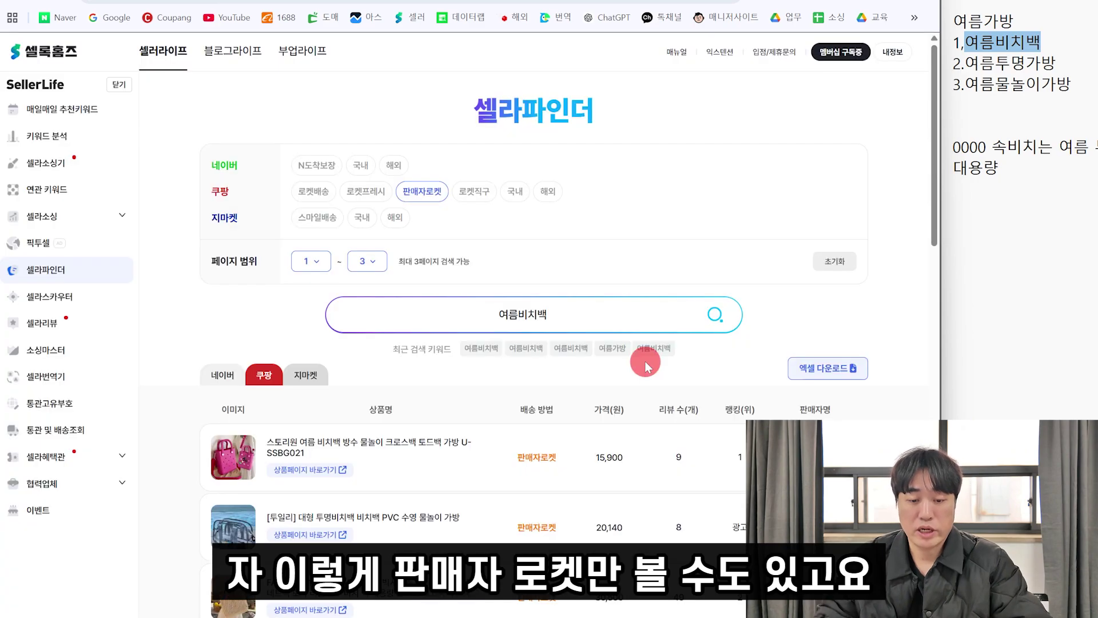
scroll(493, 348, down, 4)
scroll(486, 358, down, 3)
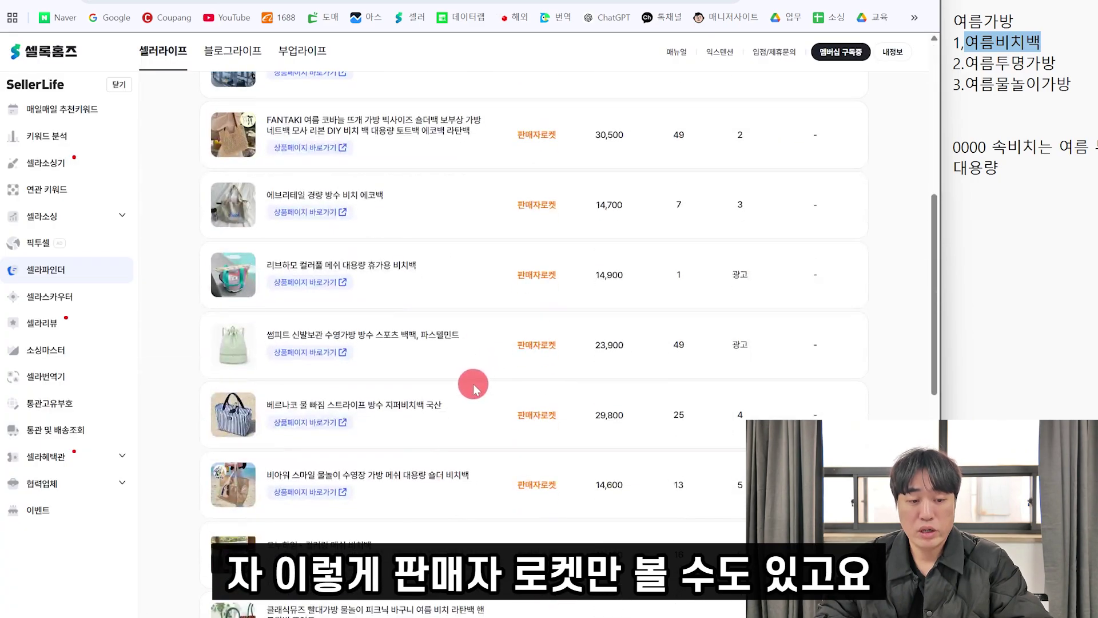
- Run the 여름비치백 search again with only Coupang 로켓직구 selected
scroll(473, 373, up, 8)
click(478, 200)
click(424, 196)
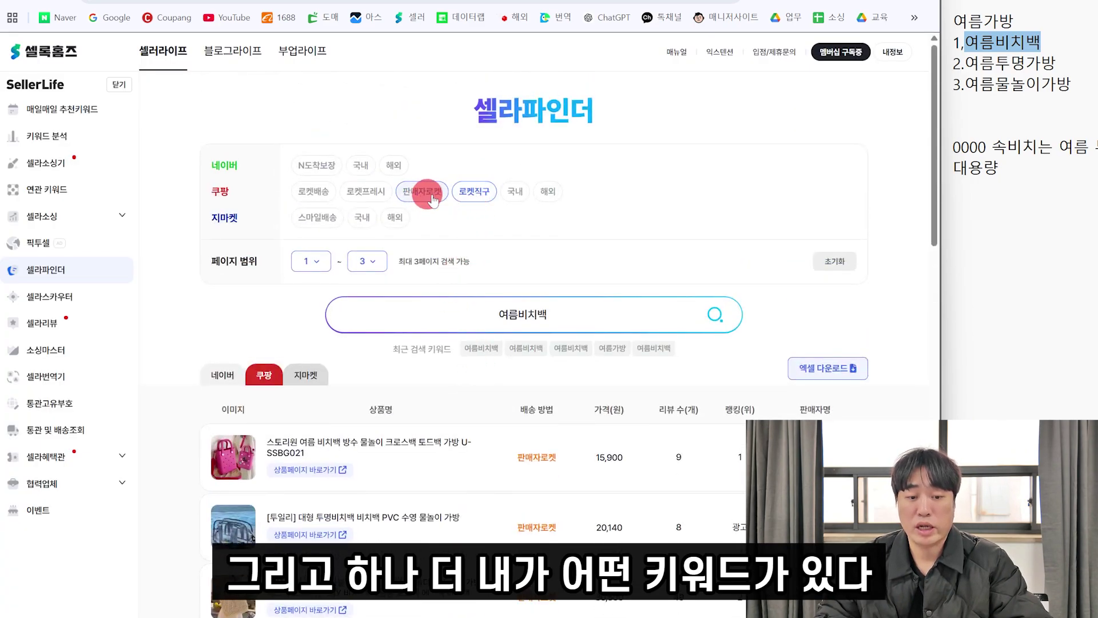
click(714, 316)
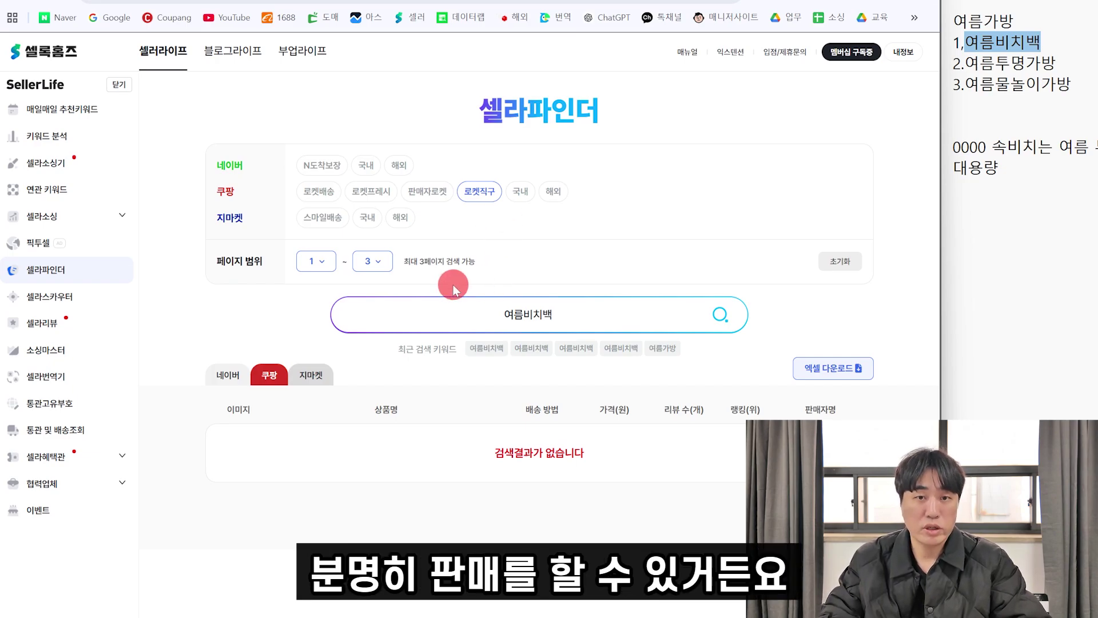
- Search 여름비치백 with the Coupang 국내 delivery type and examine the products' prices, review counts and rankings
click(520, 191)
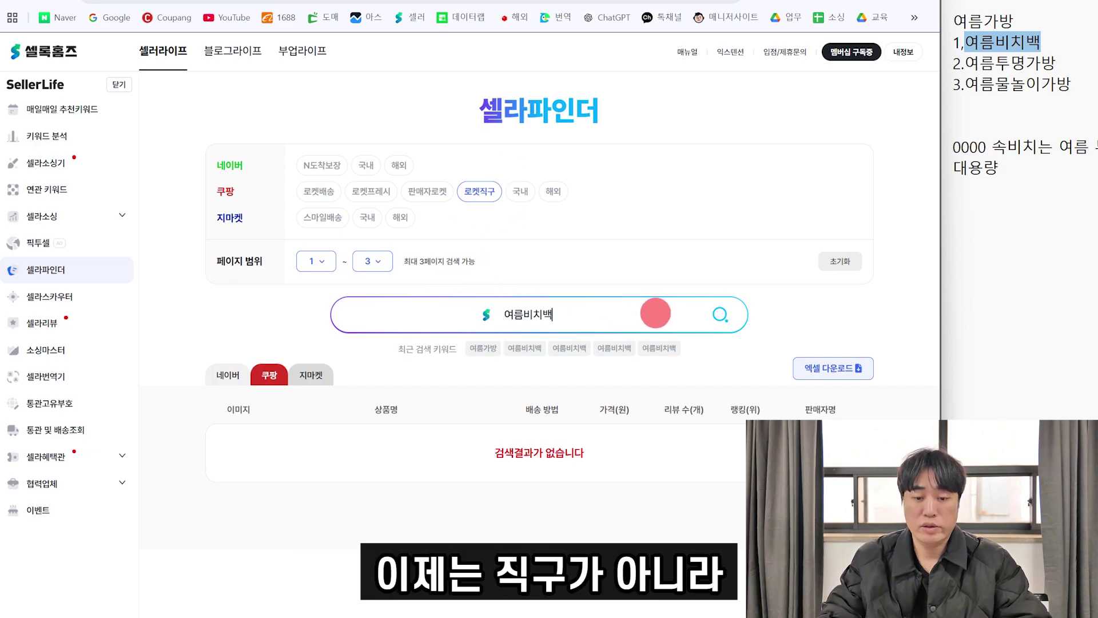
click(727, 324)
scroll(540, 343, down, 4)
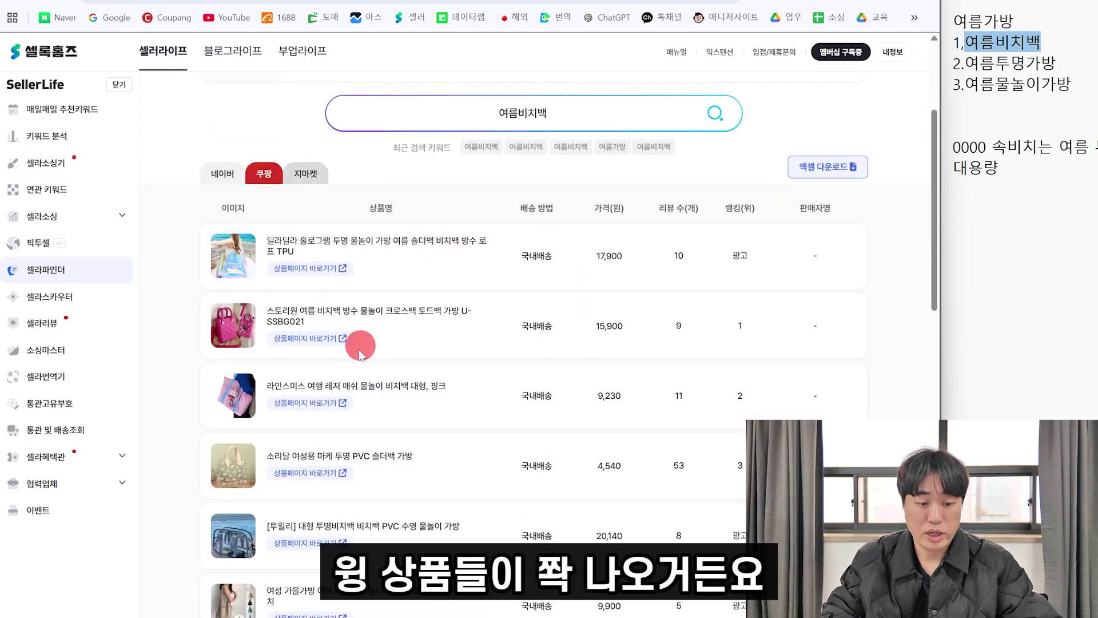
scroll(356, 595, down, 2)
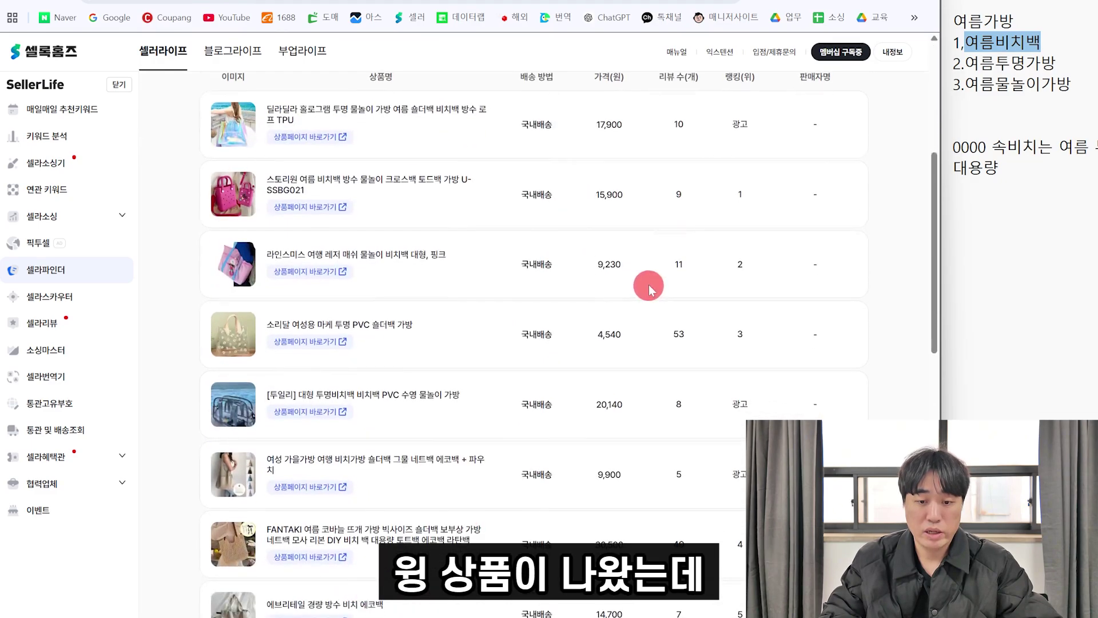
scroll(681, 183, up, 1)
scroll(686, 304, down, 1)
scroll(681, 368, up, 2)
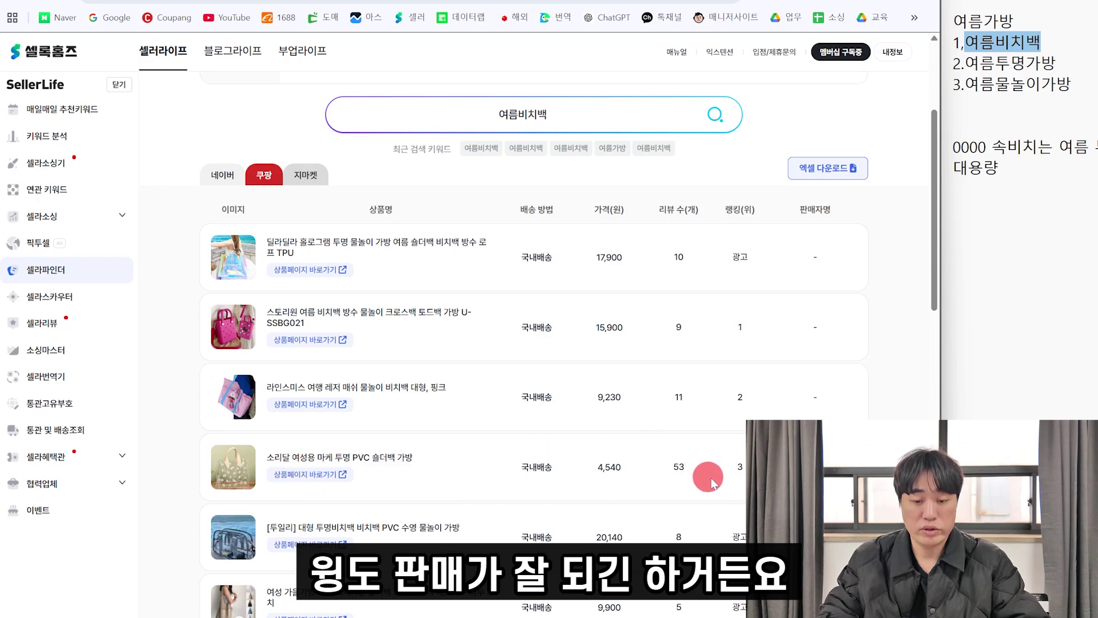
- Look through the remaining 국내 products, and rerun the 여름비치백 search with only Coupang 해외 selected to check the first product's price
scroll(663, 458, down, 2)
scroll(640, 446, down, 2)
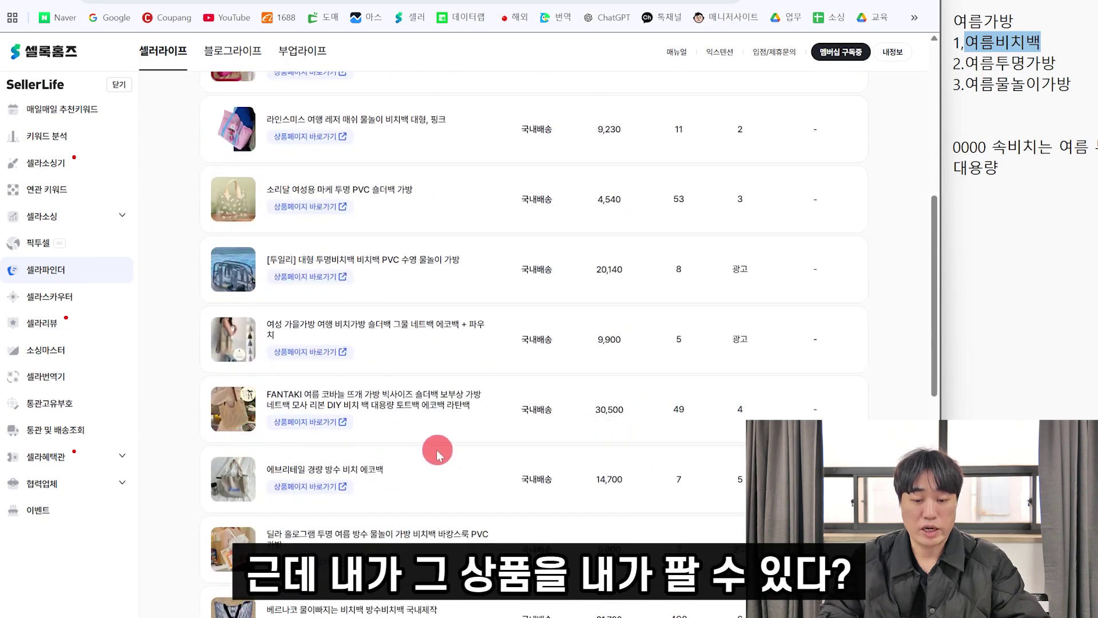
scroll(427, 457, down, 2)
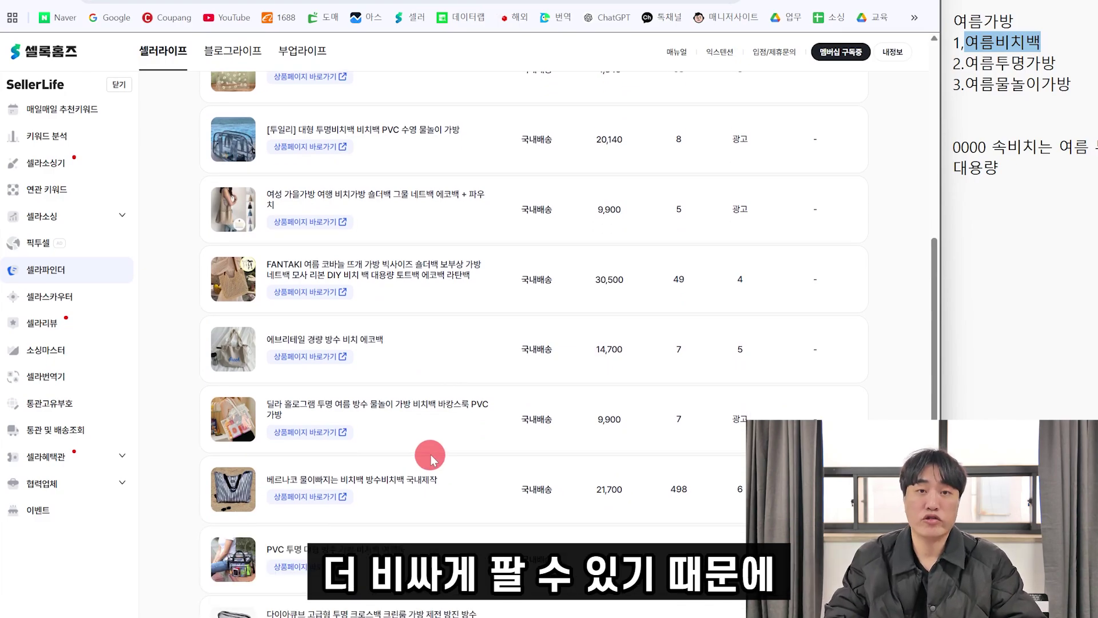
scroll(431, 455, up, 10)
click(544, 137)
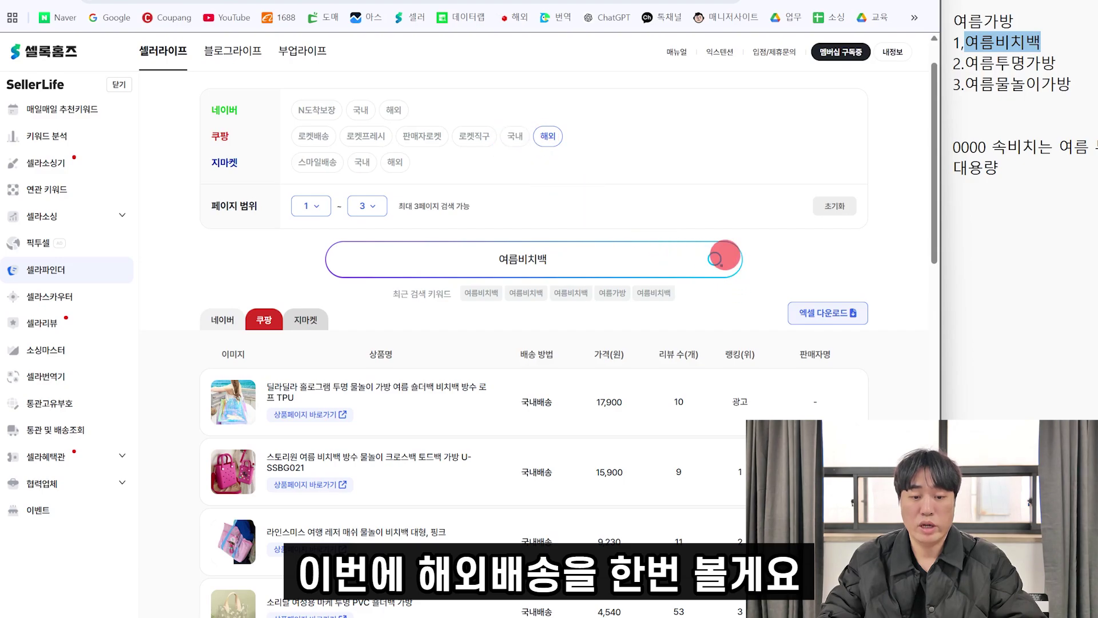
click(716, 259)
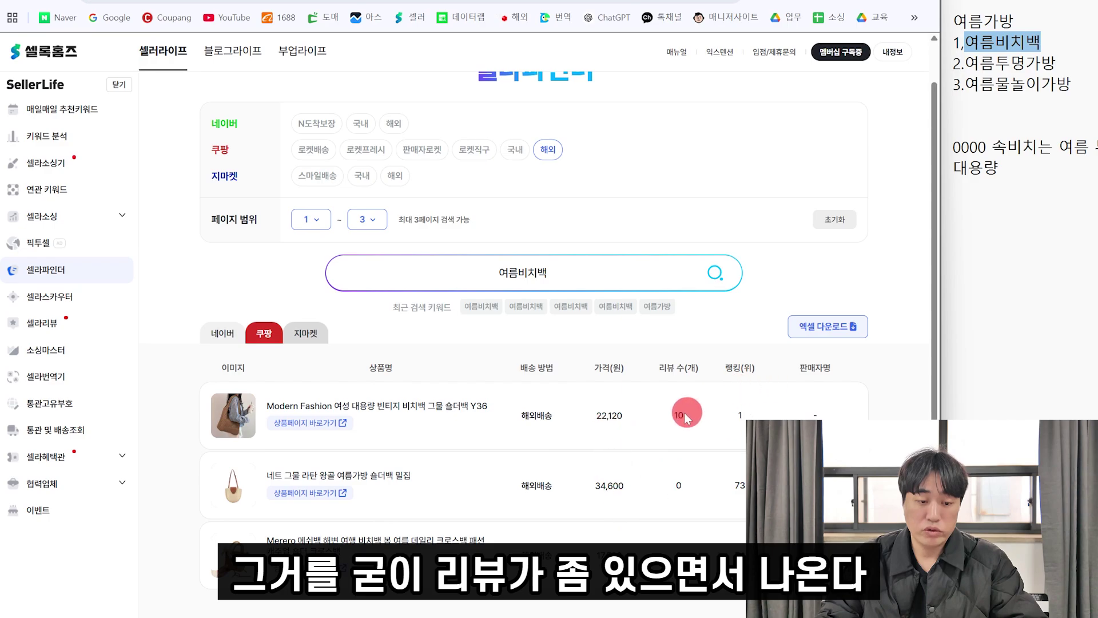
drag(635, 421, 596, 416)
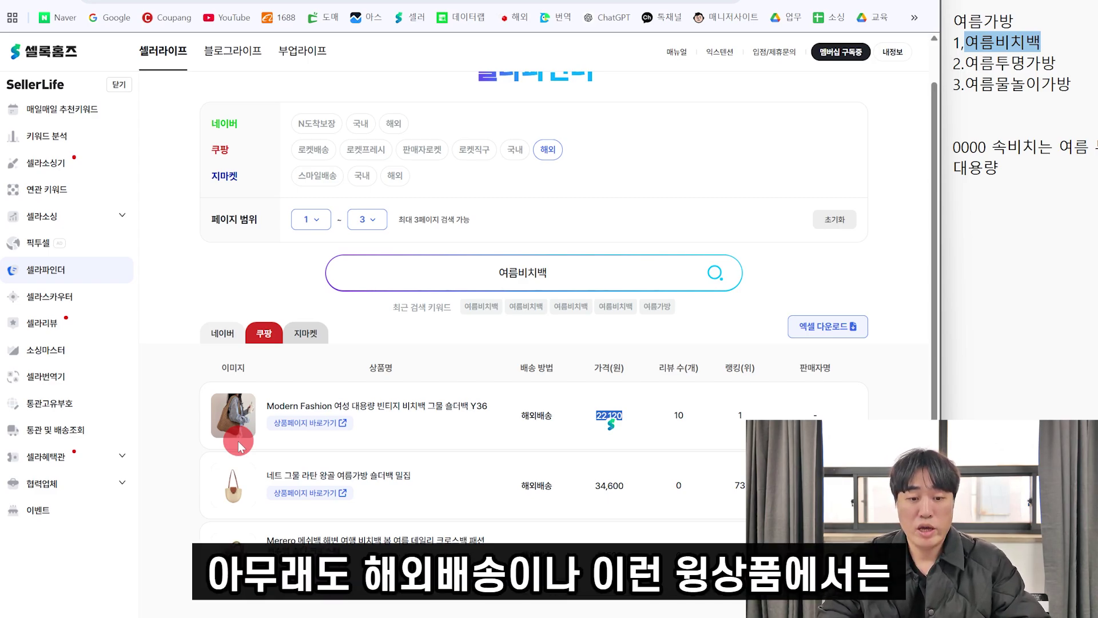
- Add Coupang 국내 alongside 해외 in the delivery filters and highlight 투명가 in the 여름투명가방 line of the notes
click(515, 150)
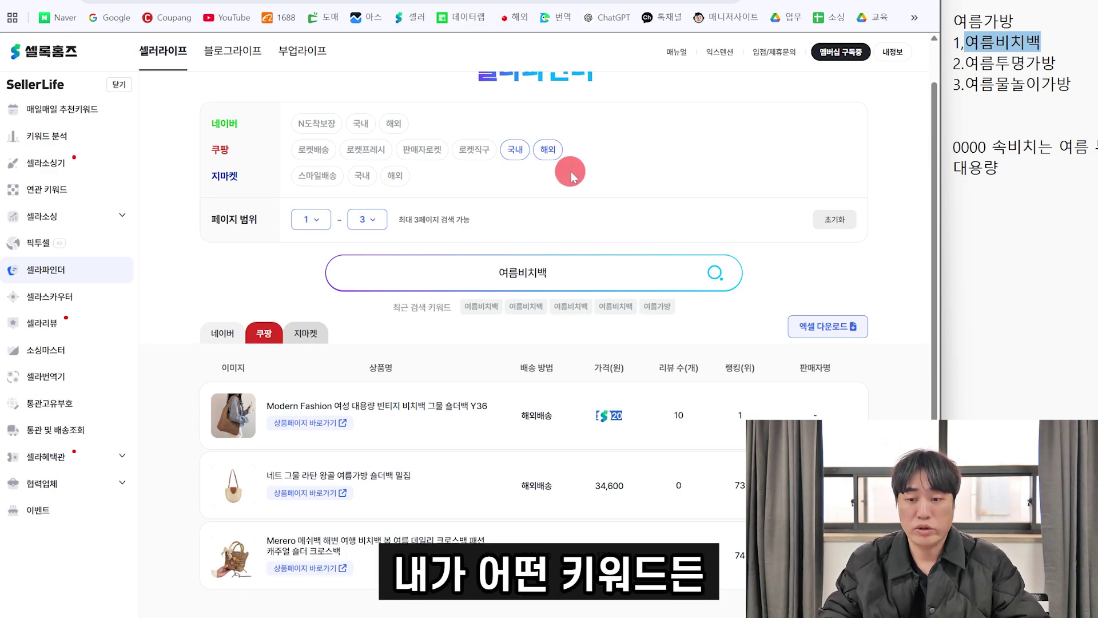
click(1060, 85)
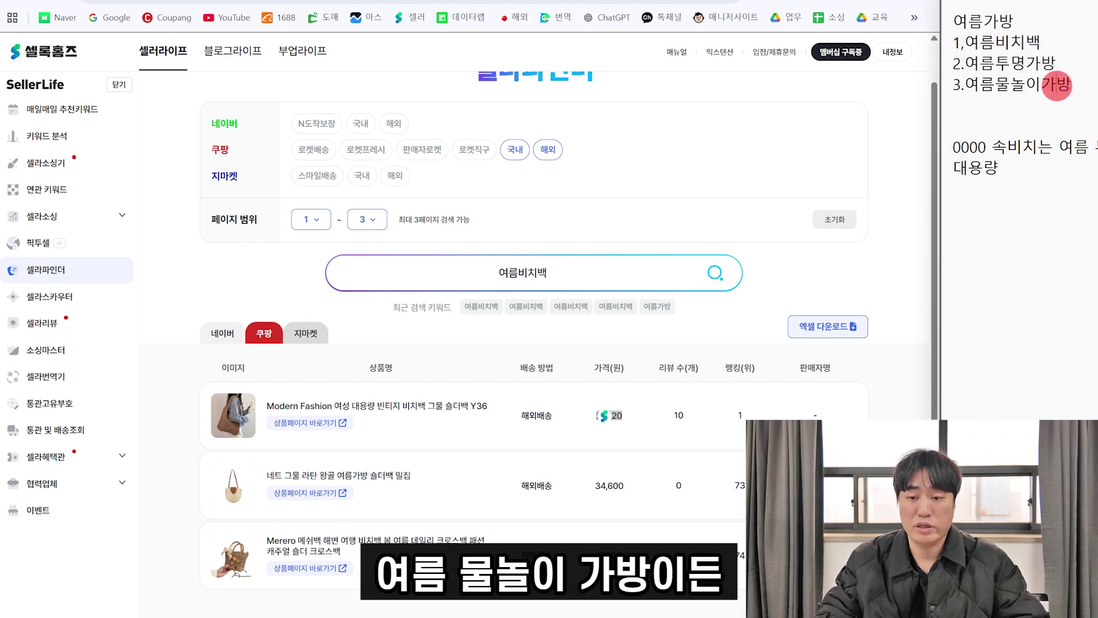
drag(1039, 61, 1007, 60)
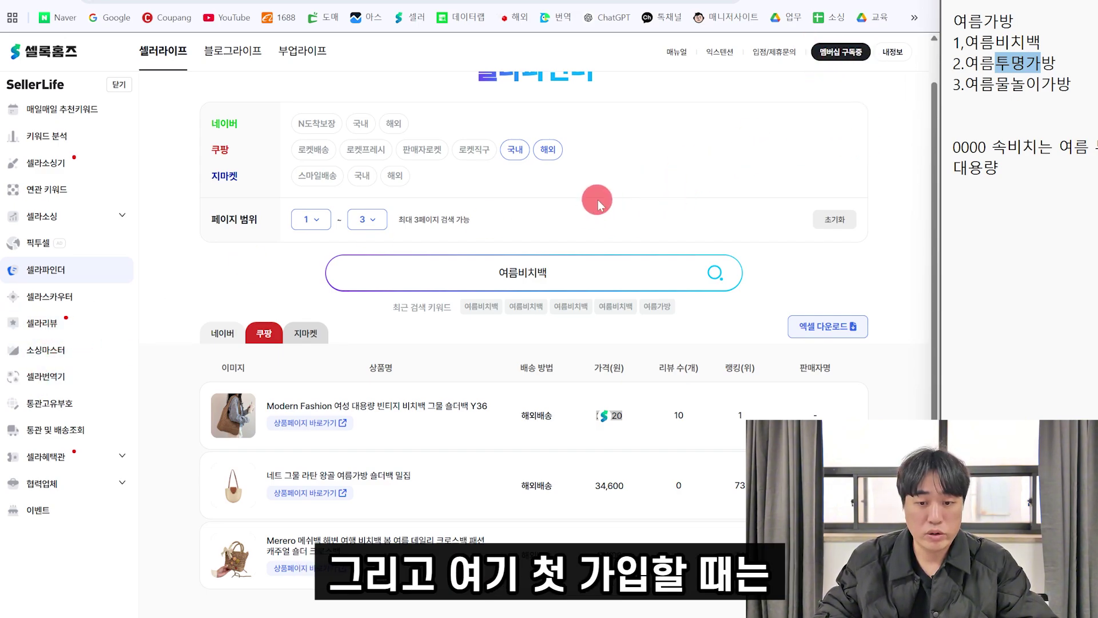
scroll(661, 232, up, 1)
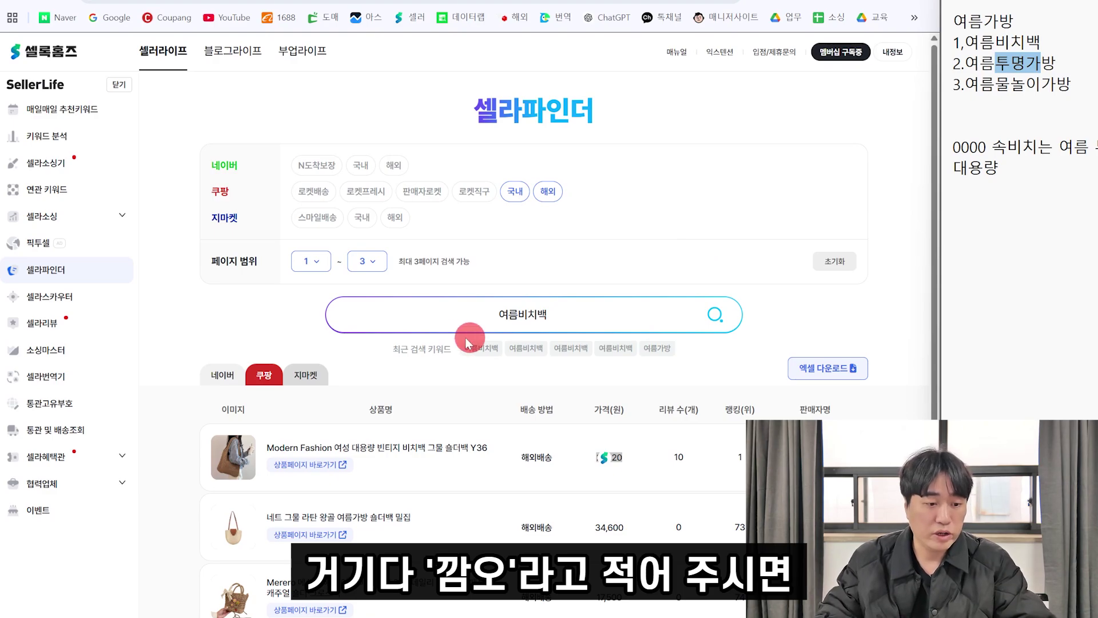
- Open 셀라리뷰 and analyze the reviews of the transparent beach bag using its Coupang product URL
click(83, 326)
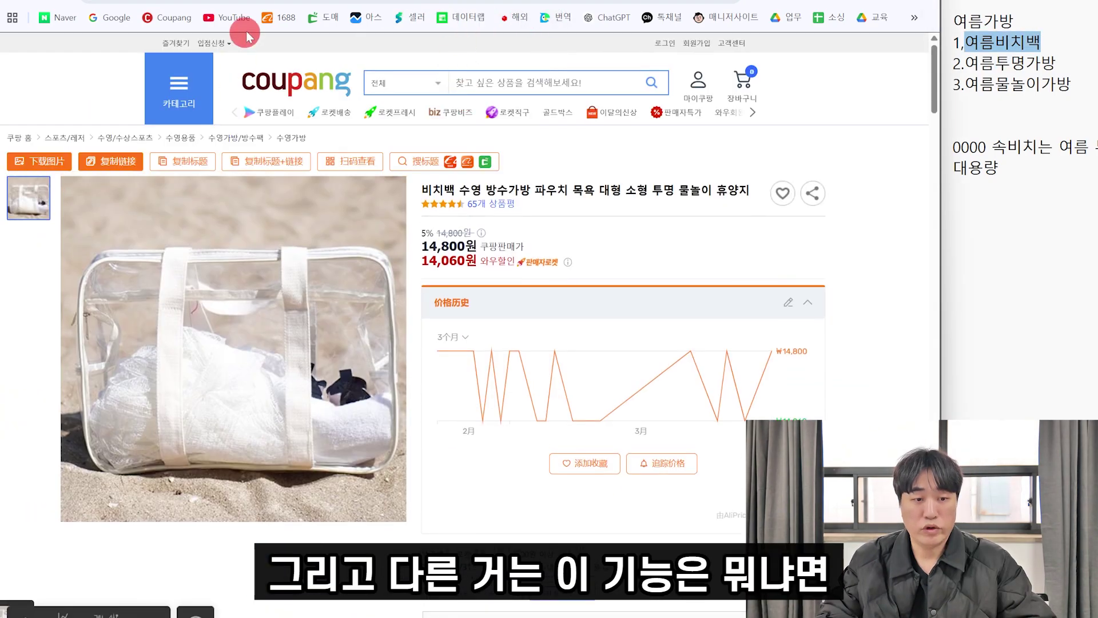
click(262, 1)
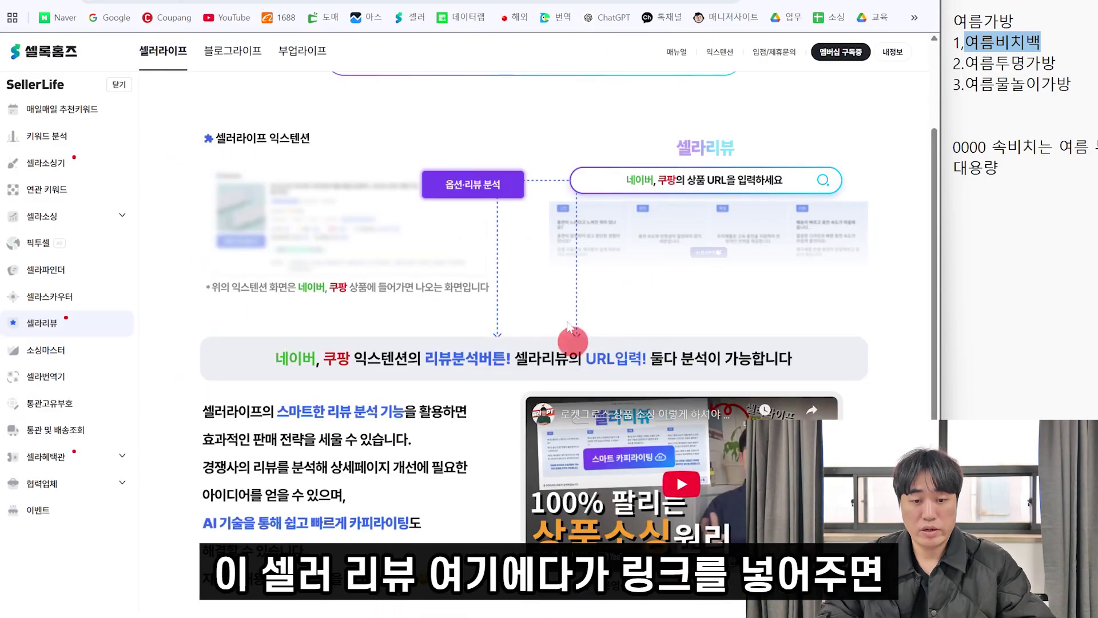
scroll(571, 336, up, 2)
click(619, 170)
key(ctrl+v)
click(725, 158)
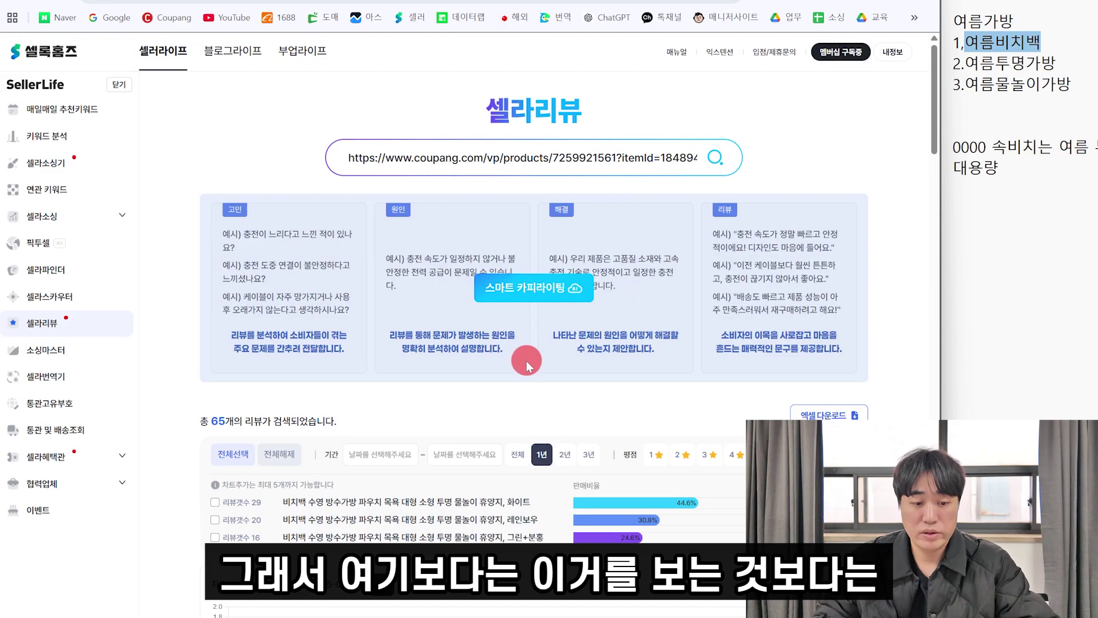
- Examine the bag's sales share by option and its review chart, trying the 1-star rating filter and clearing it
scroll(525, 358, down, 3)
scroll(314, 211, up, 2)
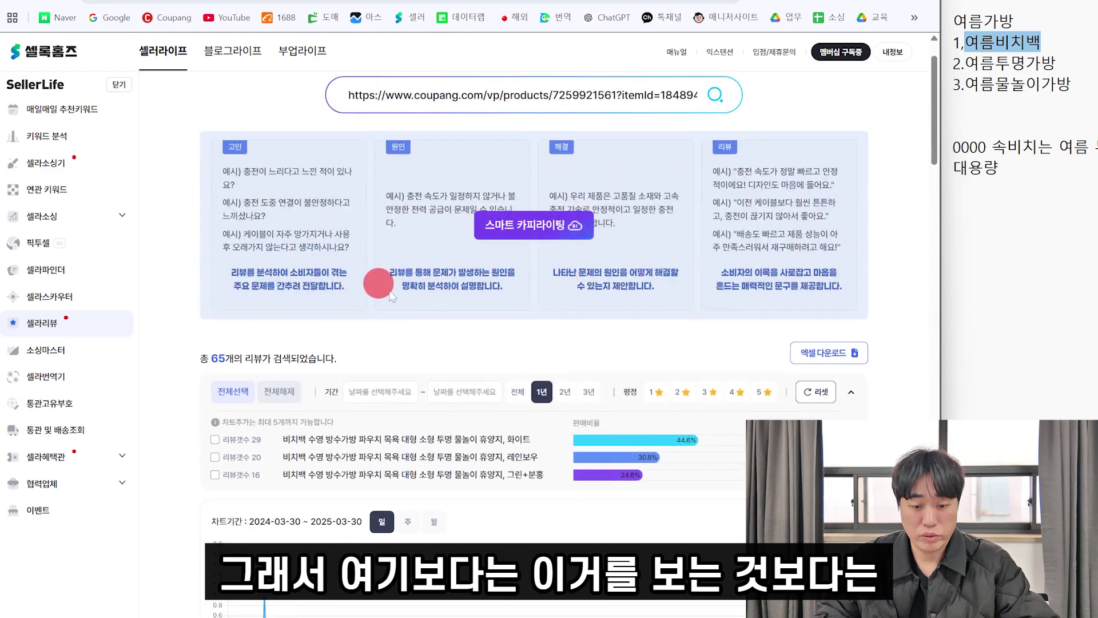
scroll(392, 296, down, 3)
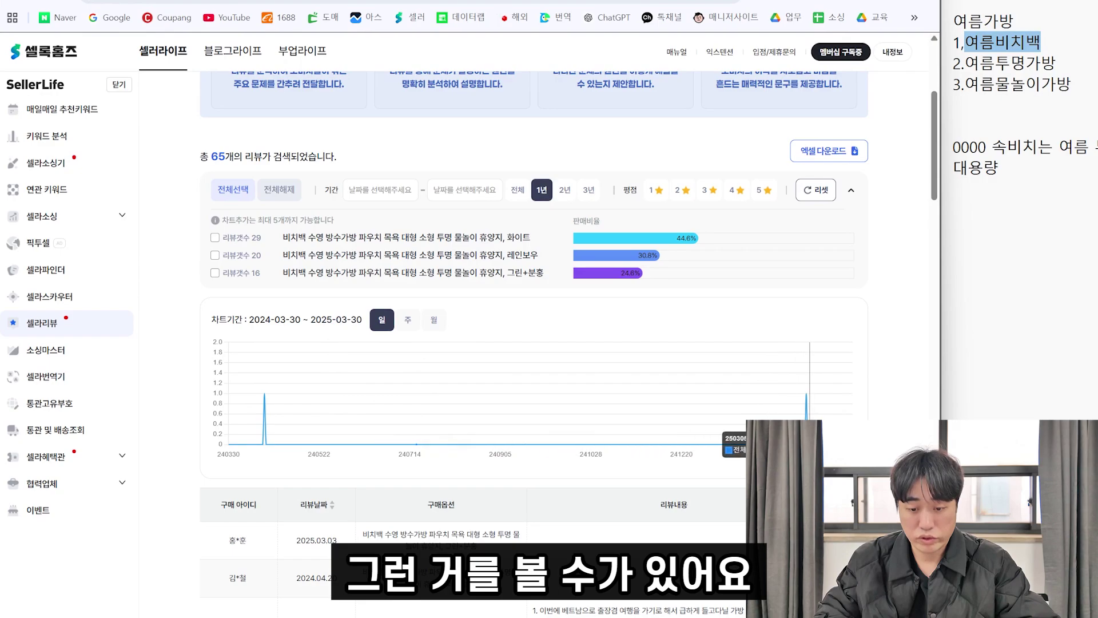
click(658, 265)
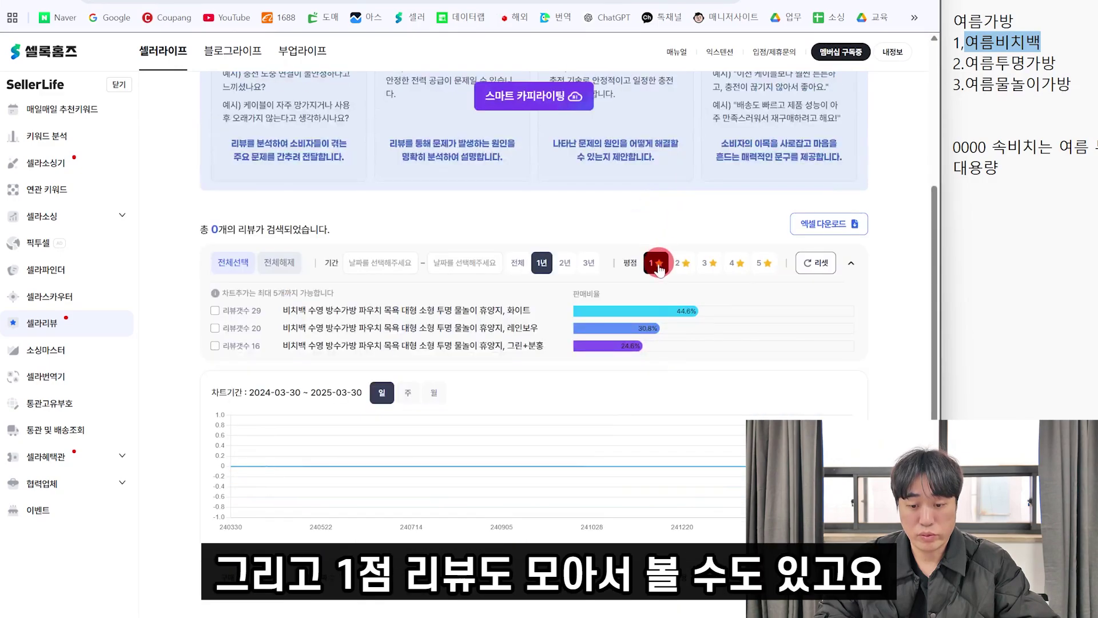
click(658, 263)
scroll(647, 332, down, 1)
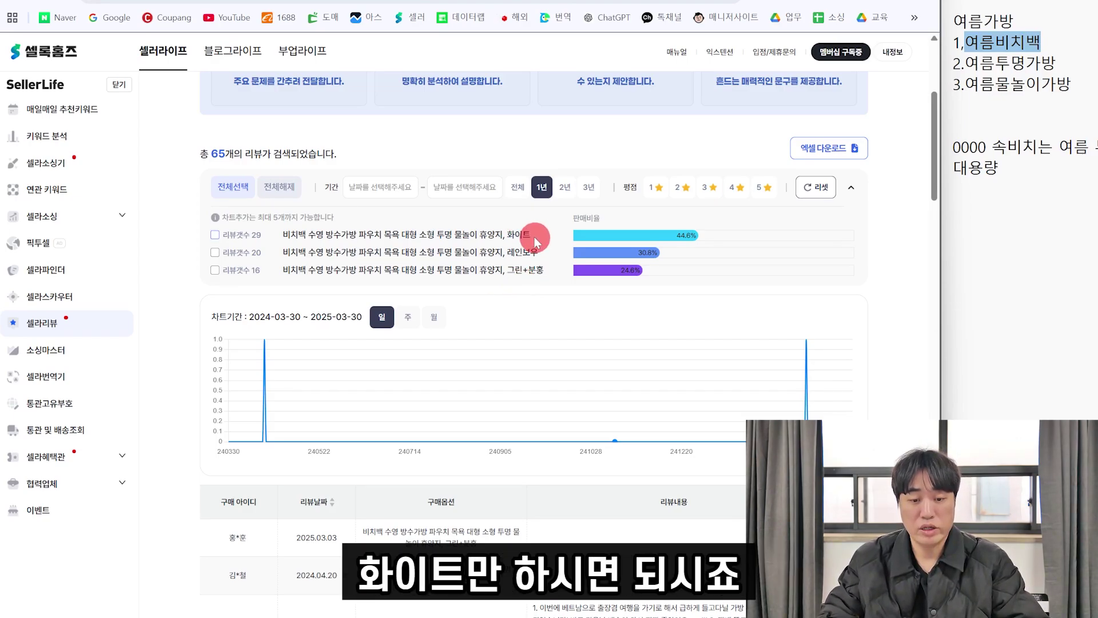
- Sort the review table by 리뷰점수 from the lowest score and read the buyers' complaints
scroll(443, 275, down, 5)
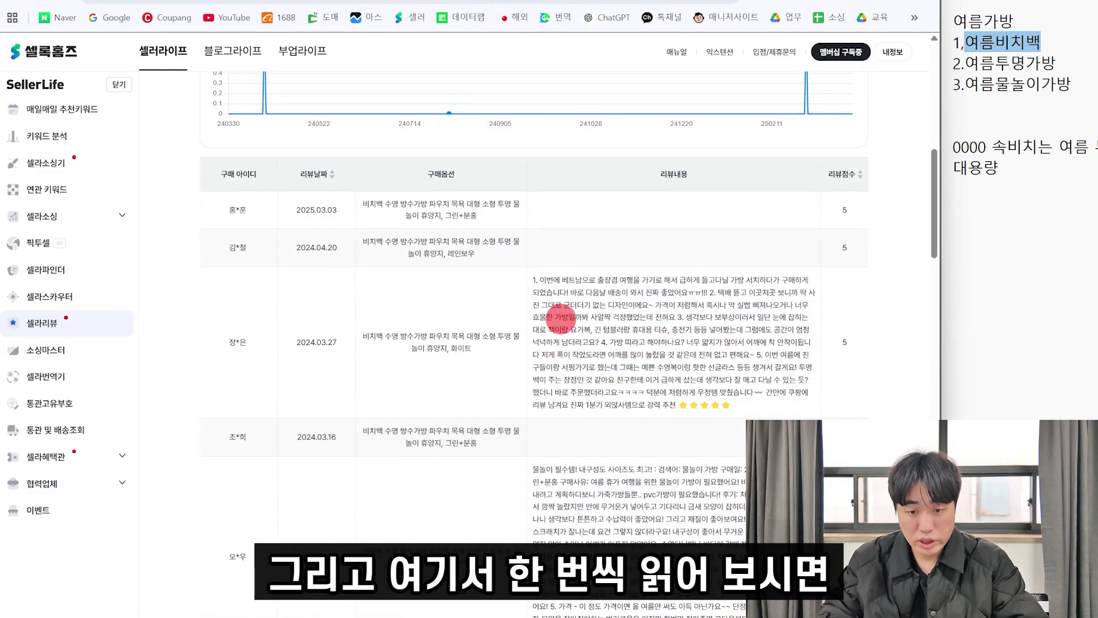
click(860, 174)
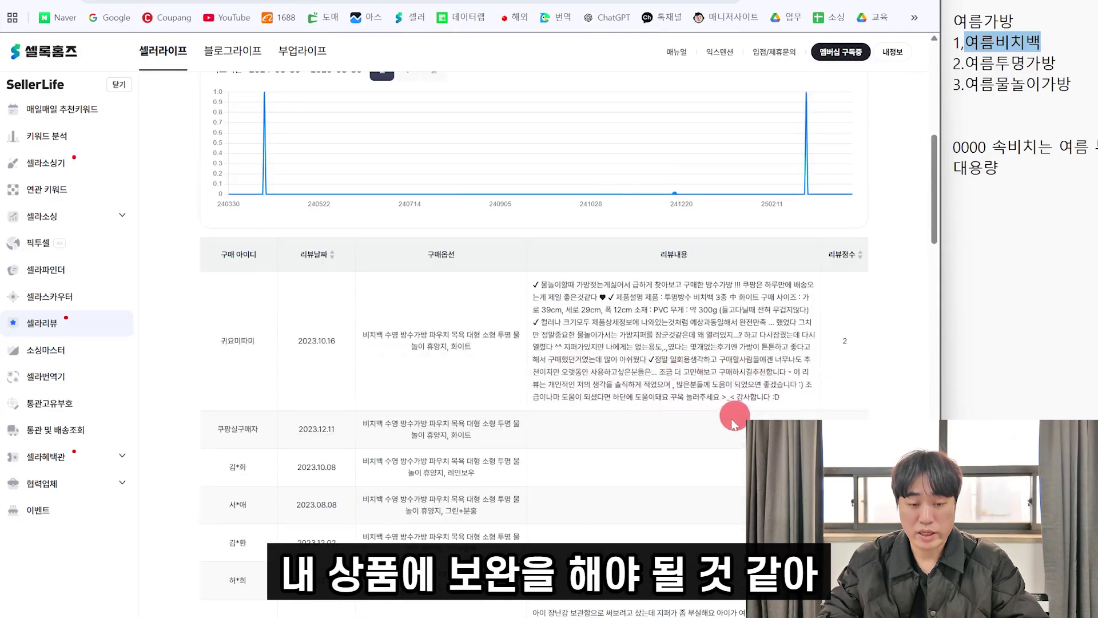
scroll(586, 359, up, 5)
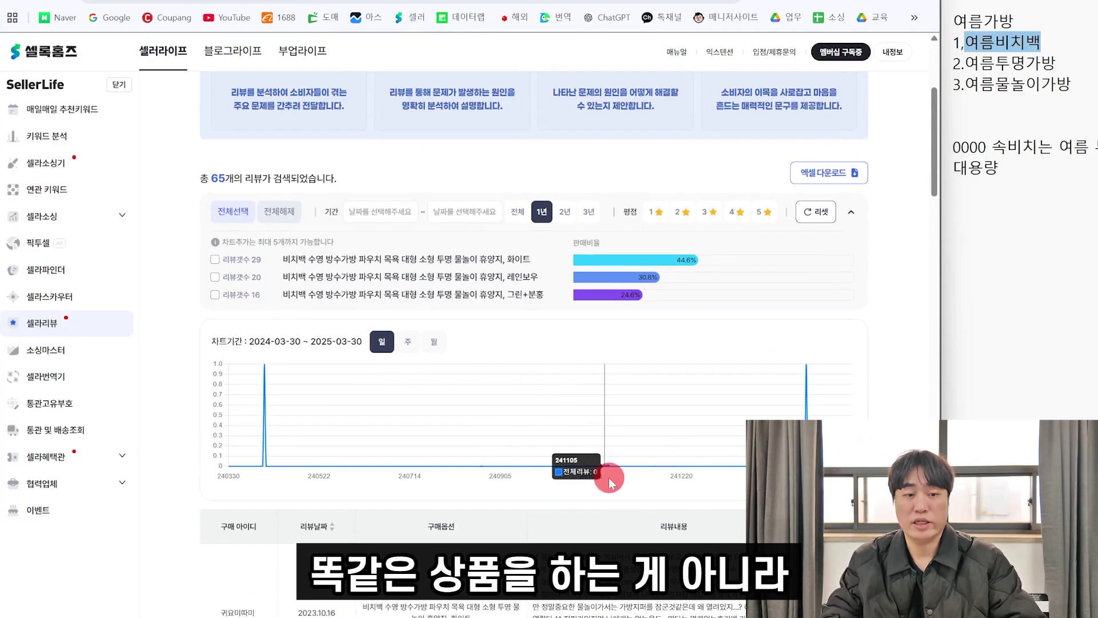
scroll(589, 457, down, 6)
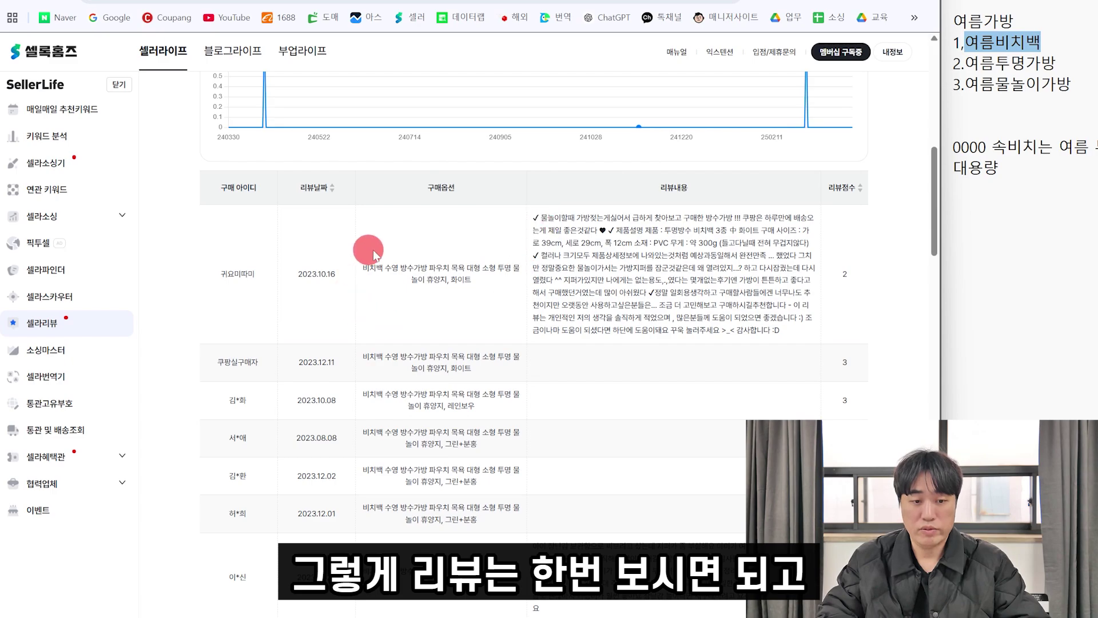
scroll(637, 321, down, 10)
scroll(636, 320, up, 10)
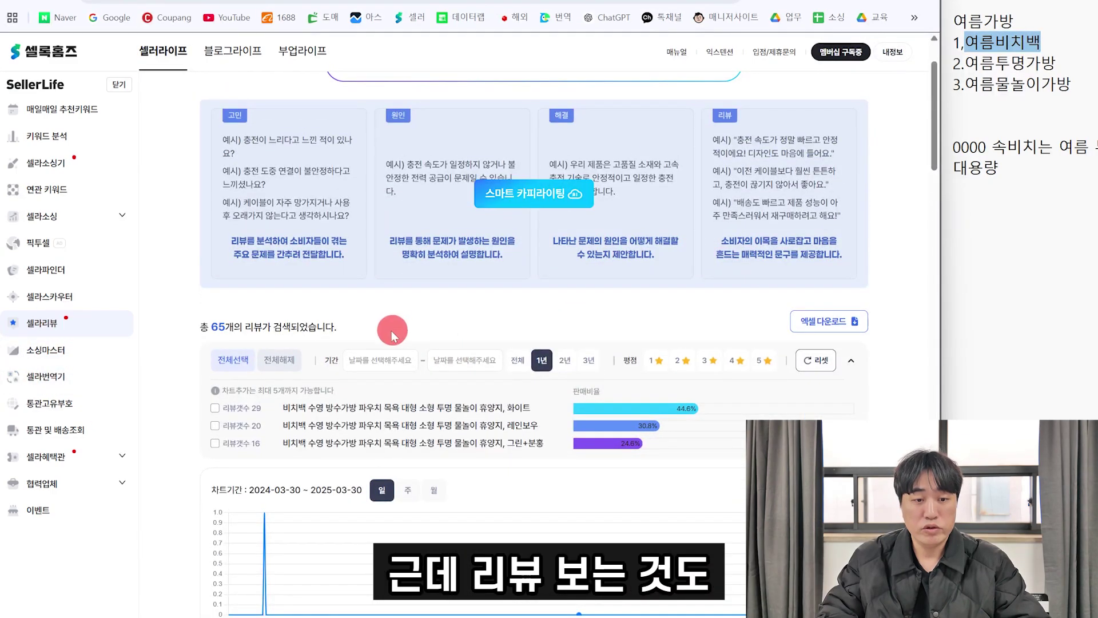
scroll(392, 331, up, 2)
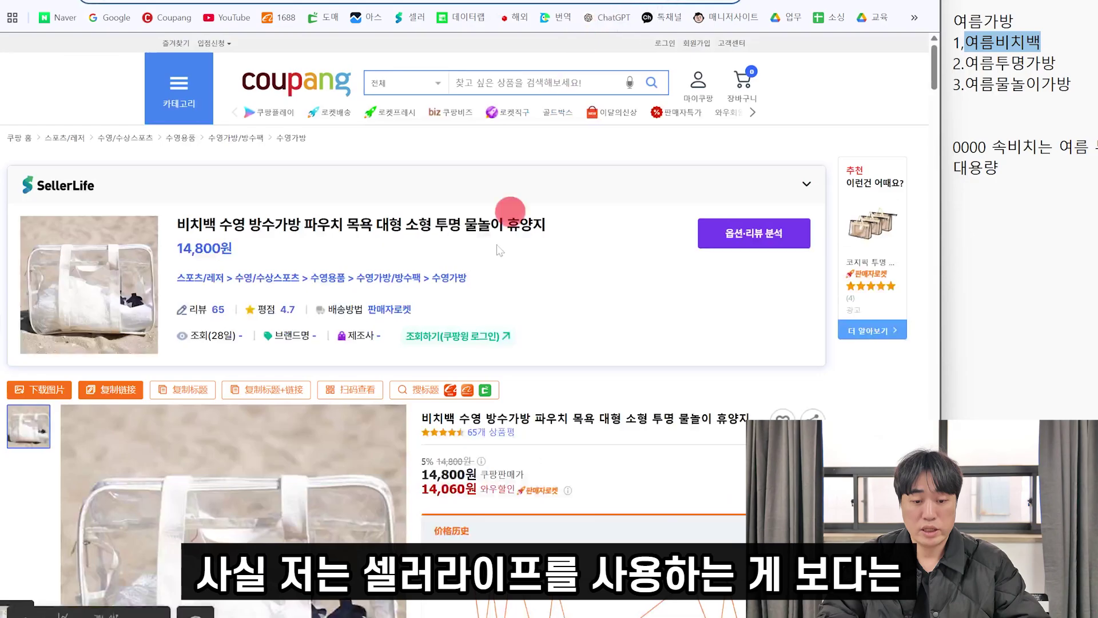
- On the bag's Coupang page, sort the reviews by 최신순 and browse several review pages for the purchased color options
scroll(850, 177, down, 15)
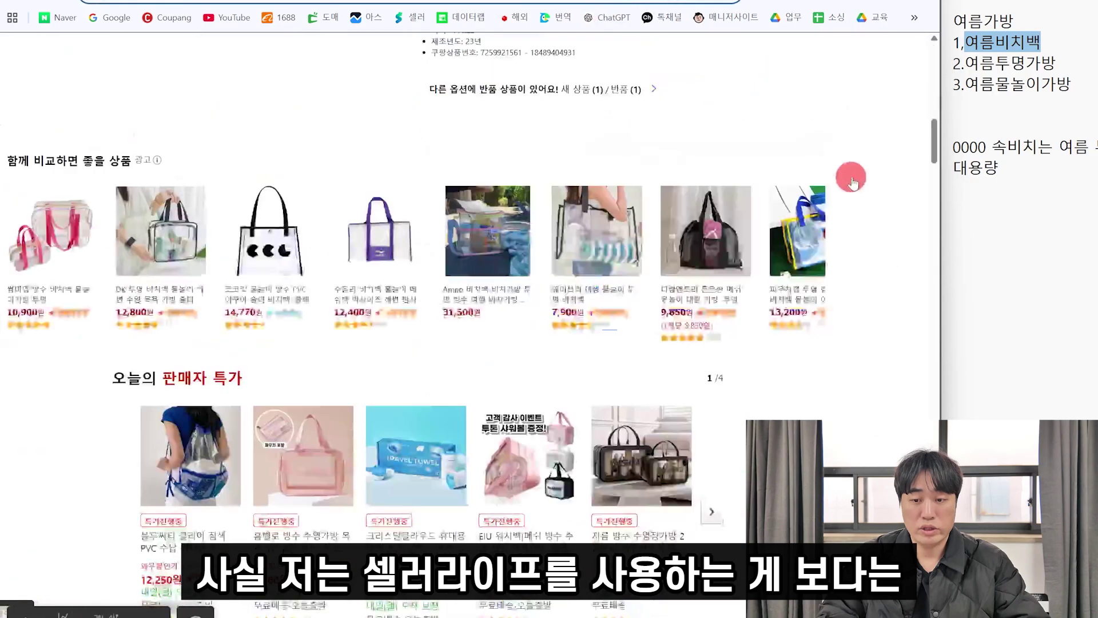
drag(935, 182, 936, 309)
click(80, 159)
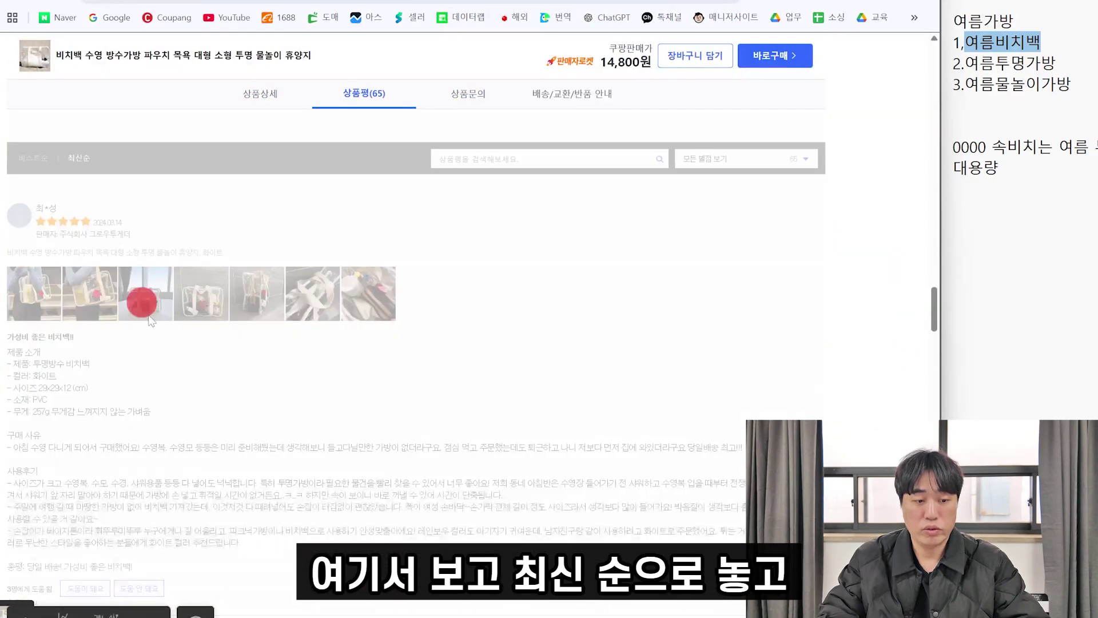
scroll(157, 239, down, 20)
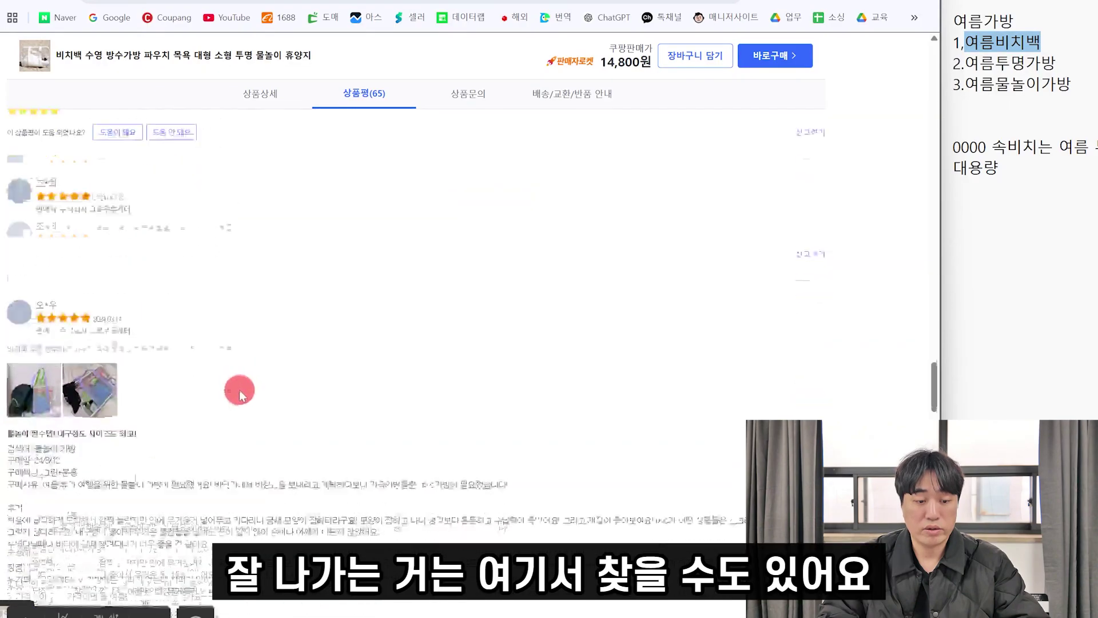
click(342, 231)
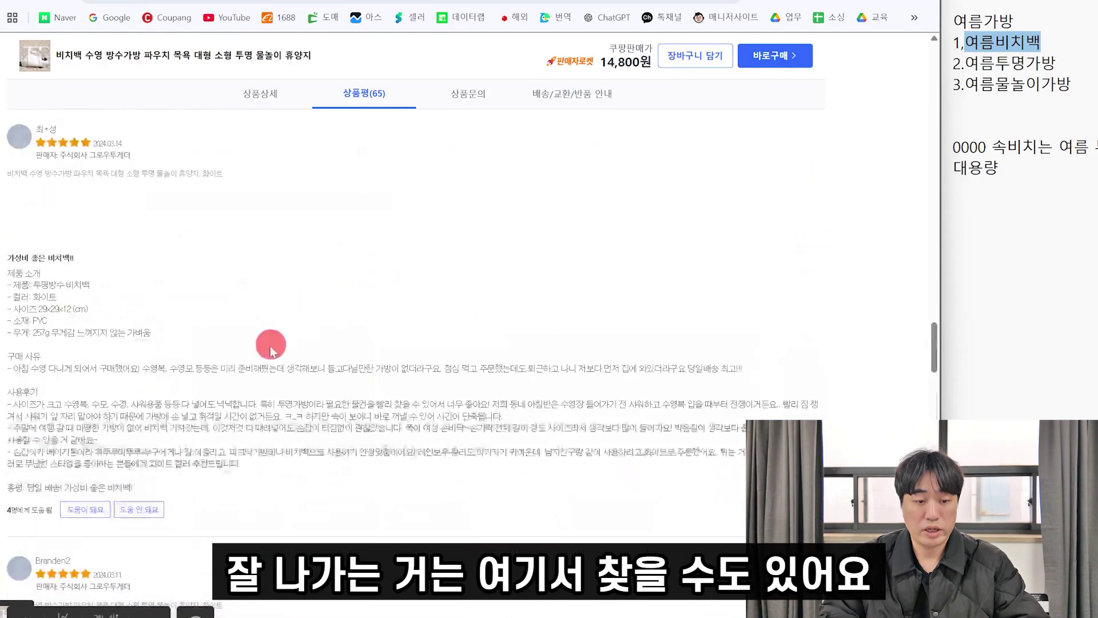
scroll(234, 377, down, 8)
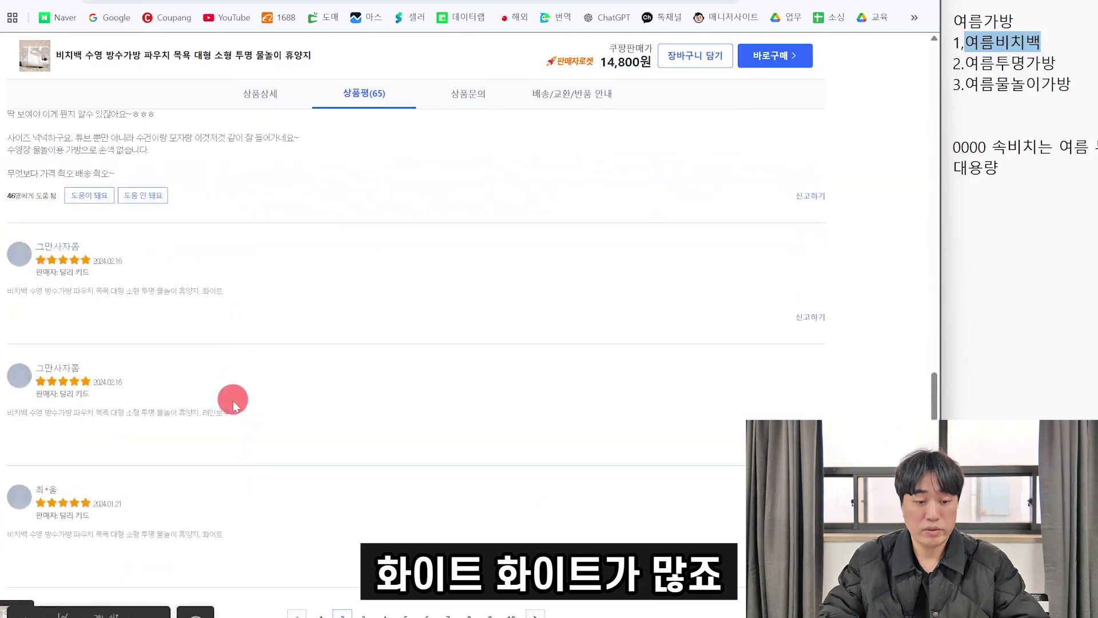
scroll(238, 422, down, 4)
click(319, 370)
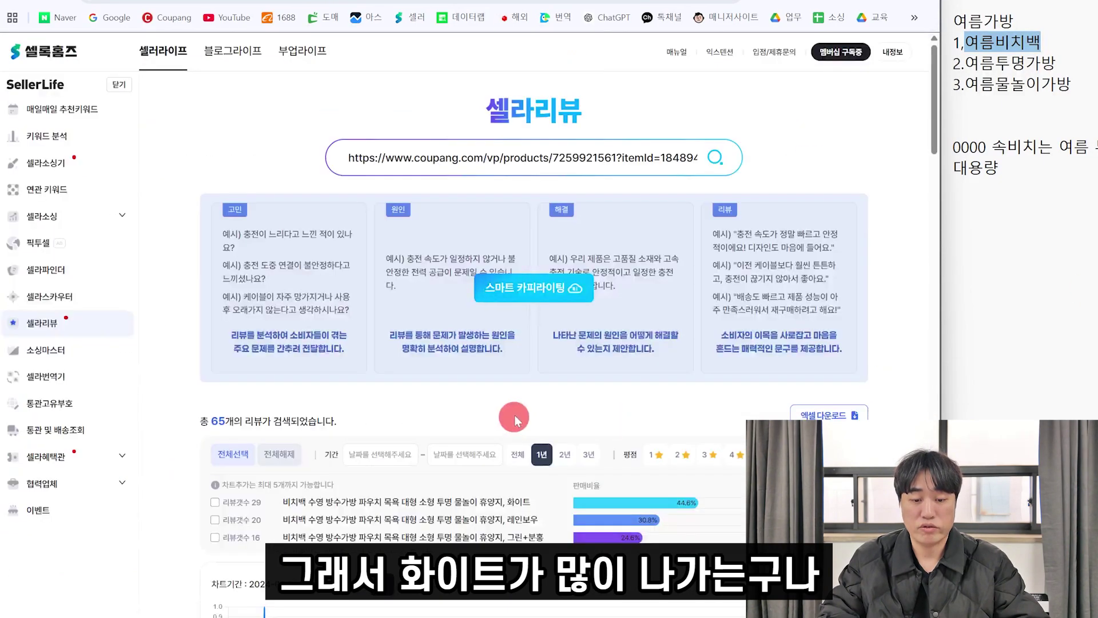
- Filter the bag's Coupang reviews to the two-star 별로 rating and look through the matching reviews
scroll(510, 411, down, 7)
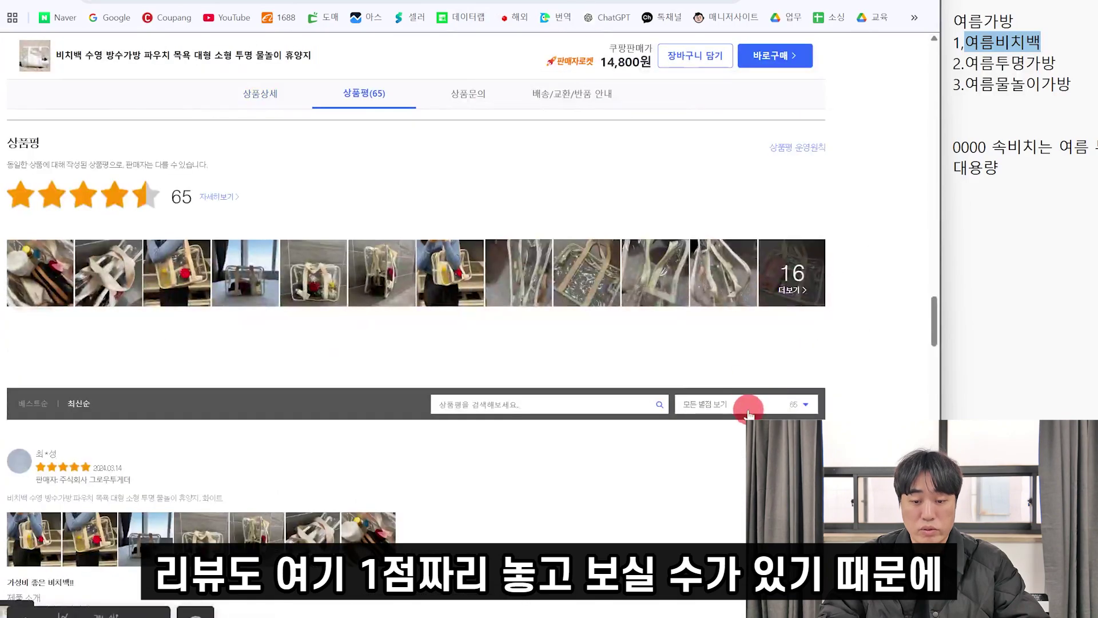
click(743, 405)
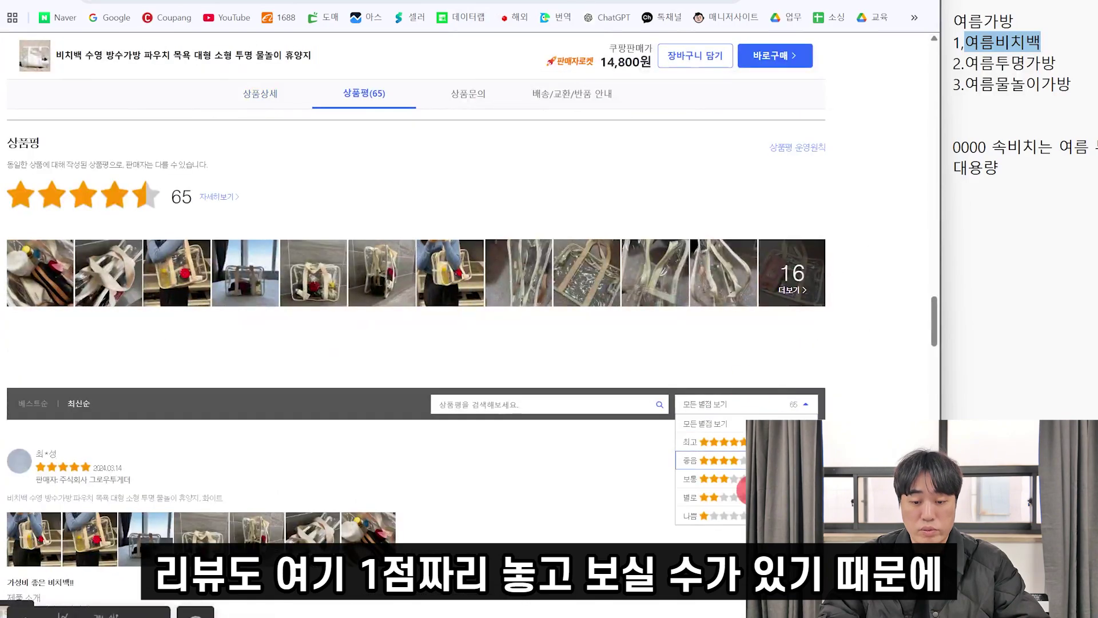
click(742, 498)
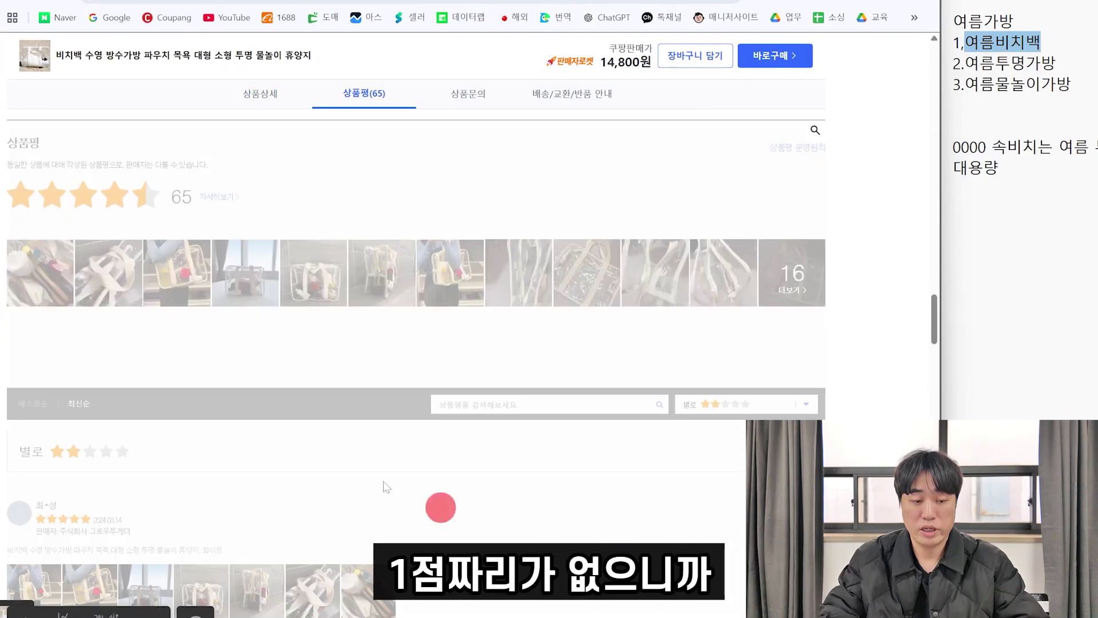
drag(6, 377, 298, 500)
scroll(298, 500, down, 1)
click(298, 500)
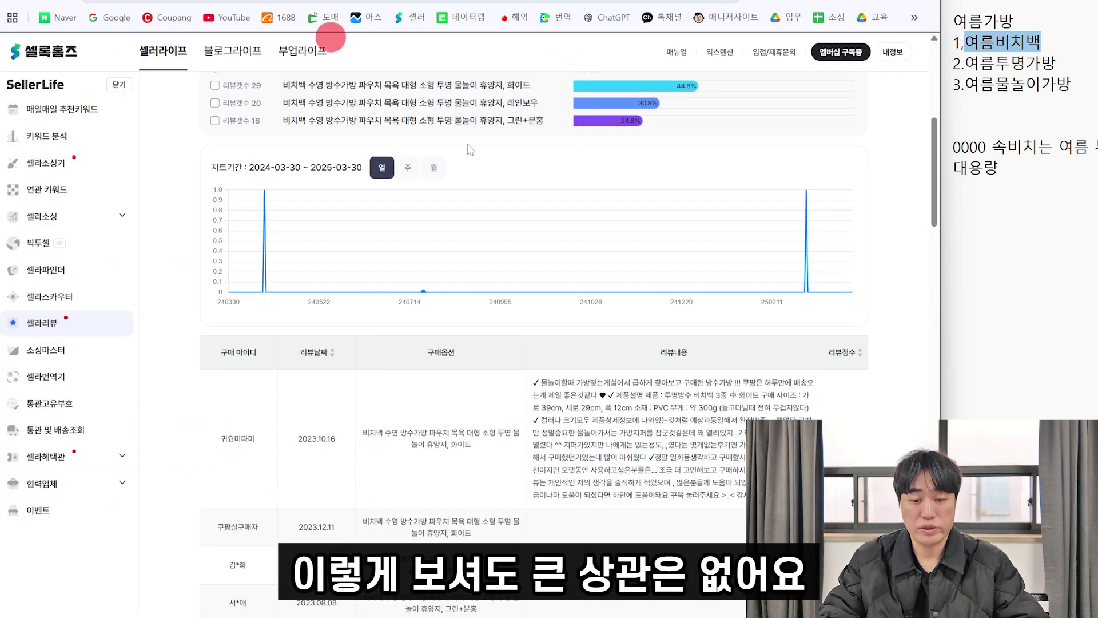
- Open the 셀라파인더 tool and the 카테고리 소싱 tool under 셀라소싱
scroll(587, 409, up, 6)
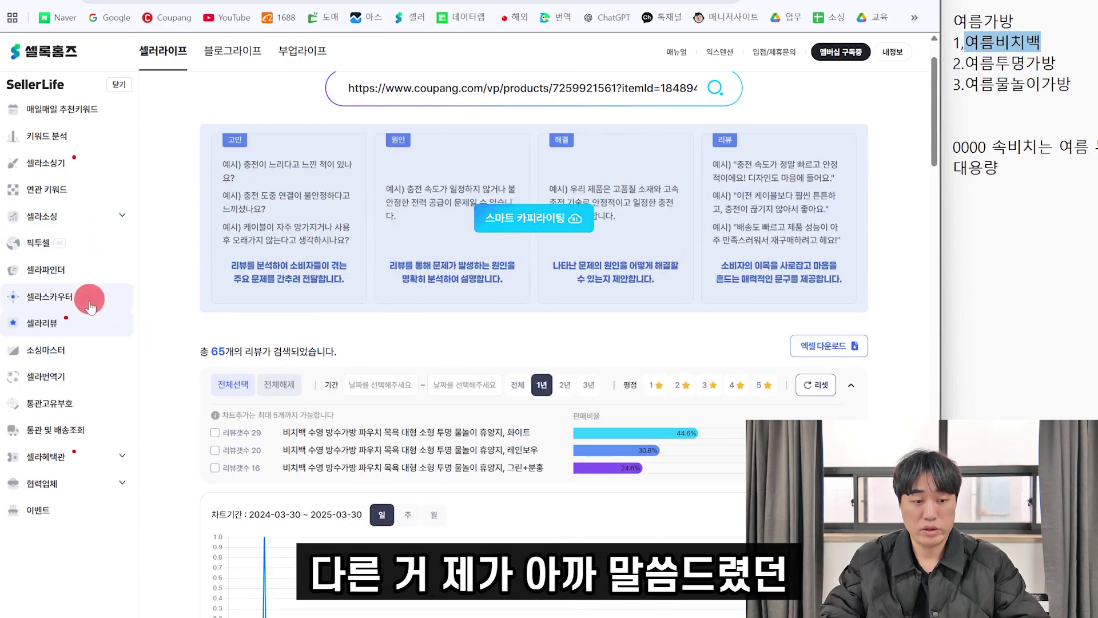
click(64, 270)
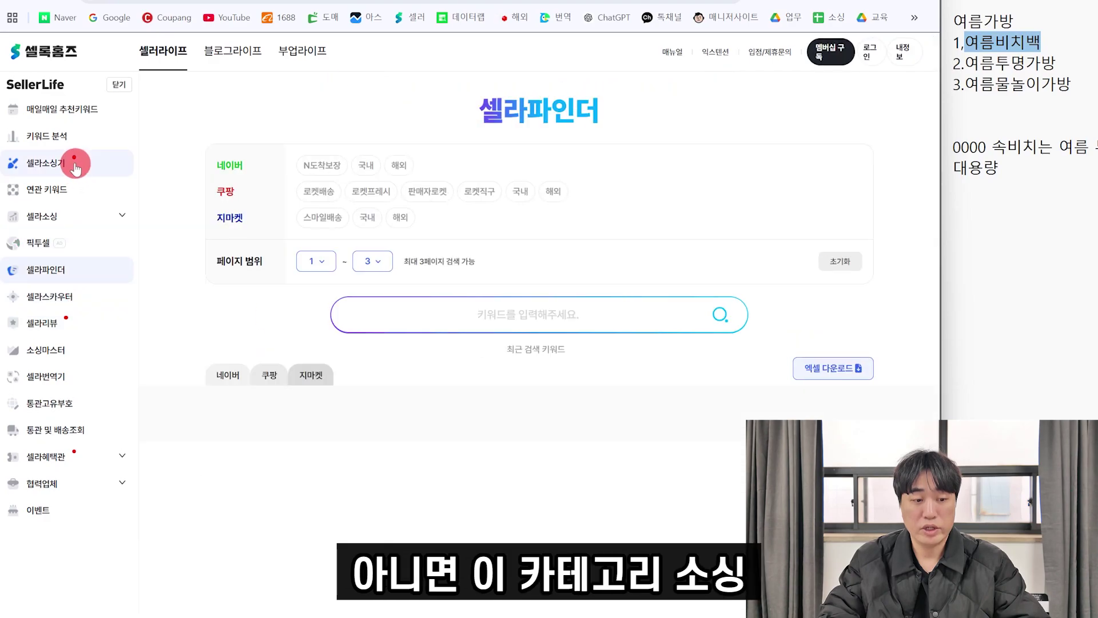
click(67, 217)
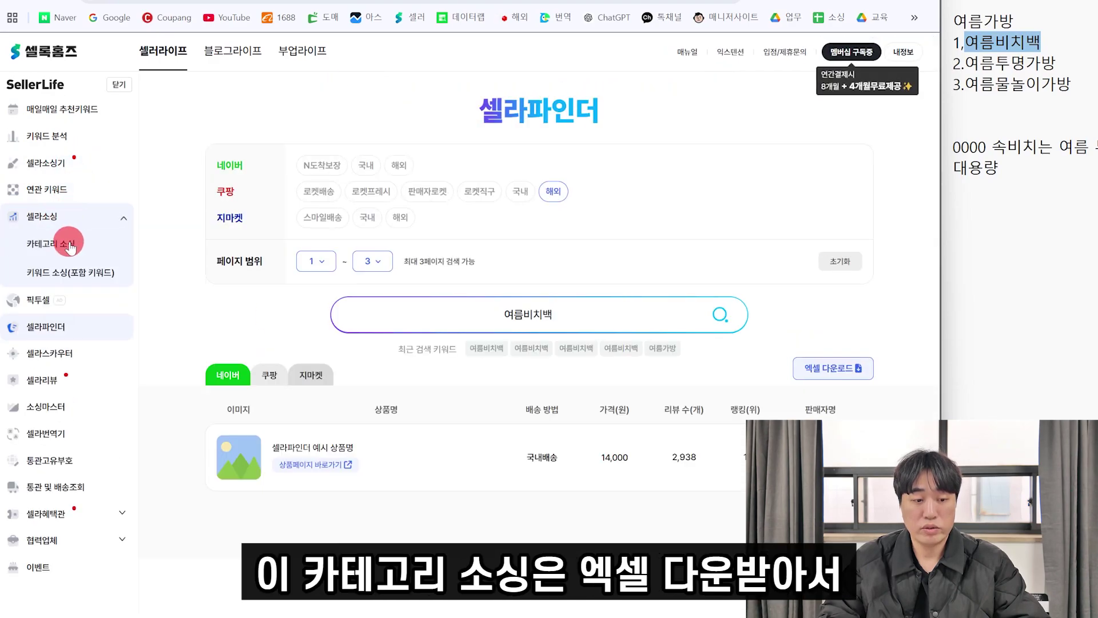
click(68, 244)
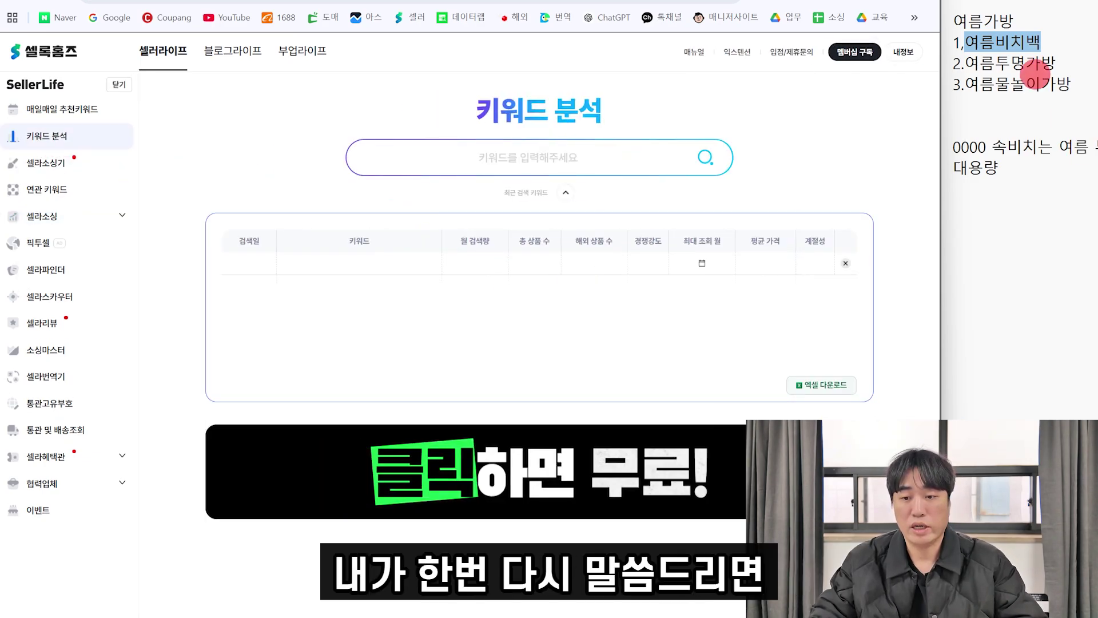
- Run 키워드 분석 for the recent keyword 여름가방 and look over its popular keywords, related keywords and search trend
double_click(1018, 45)
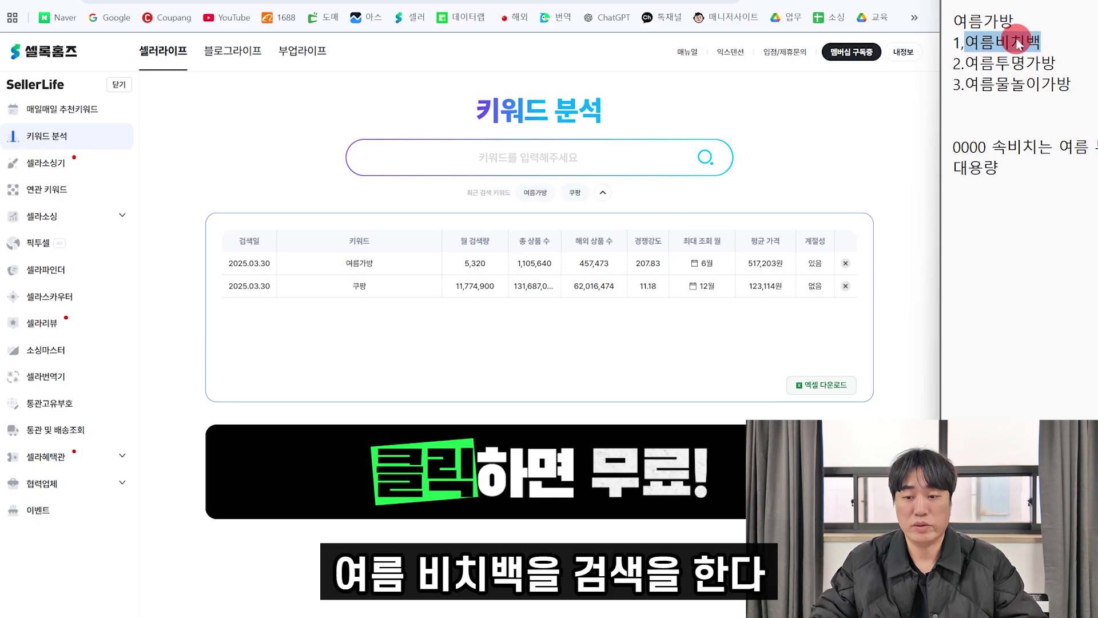
click(577, 165)
click(535, 193)
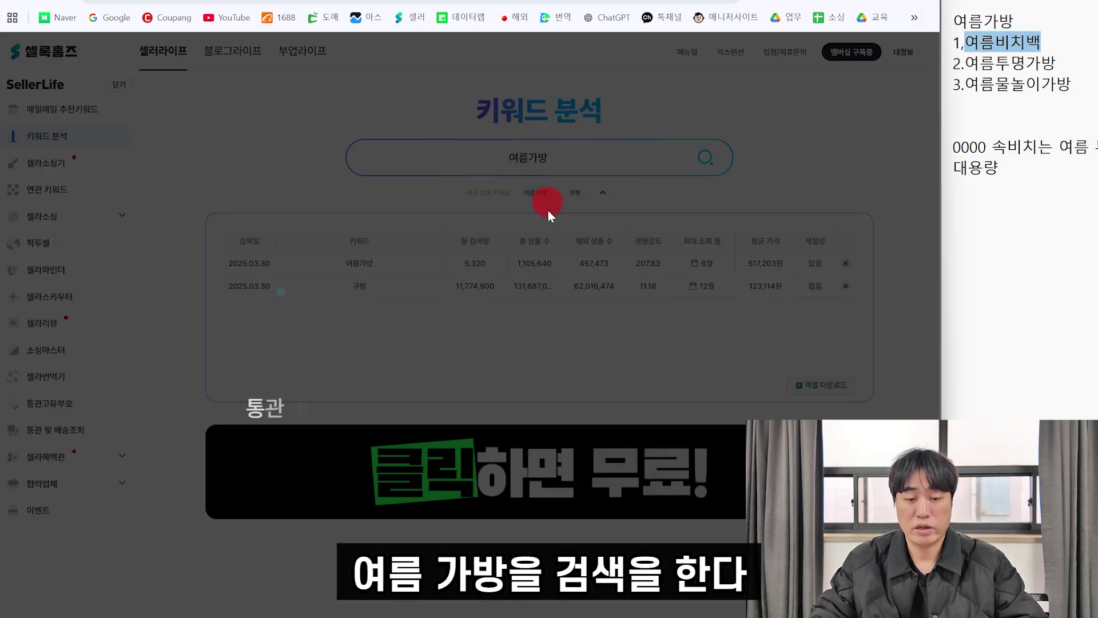
scroll(629, 342, down, 3)
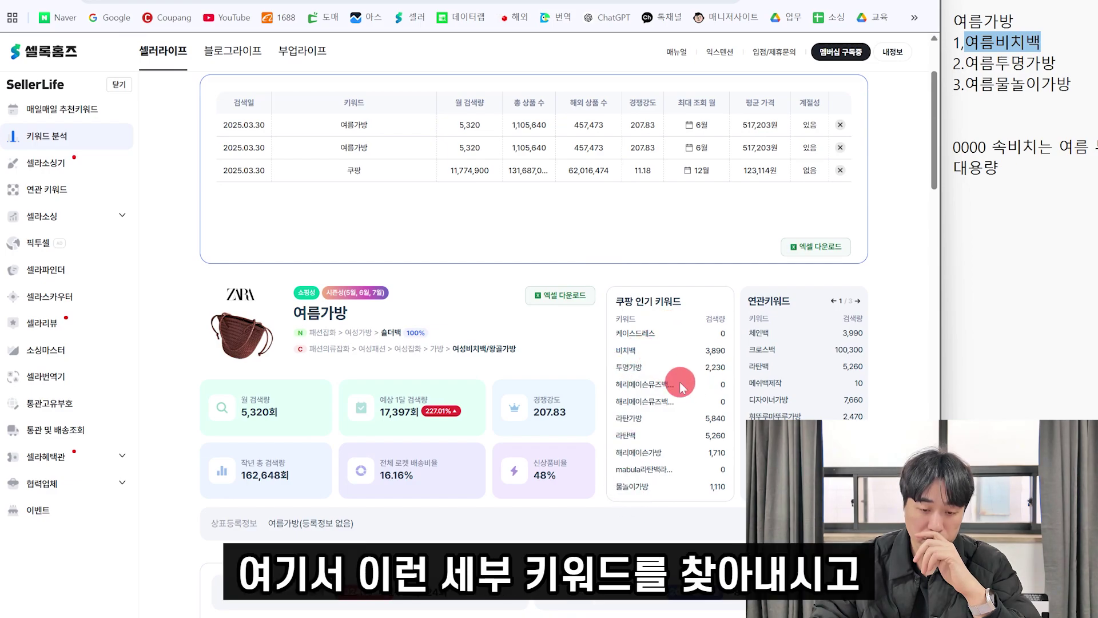
scroll(682, 382, down, 8)
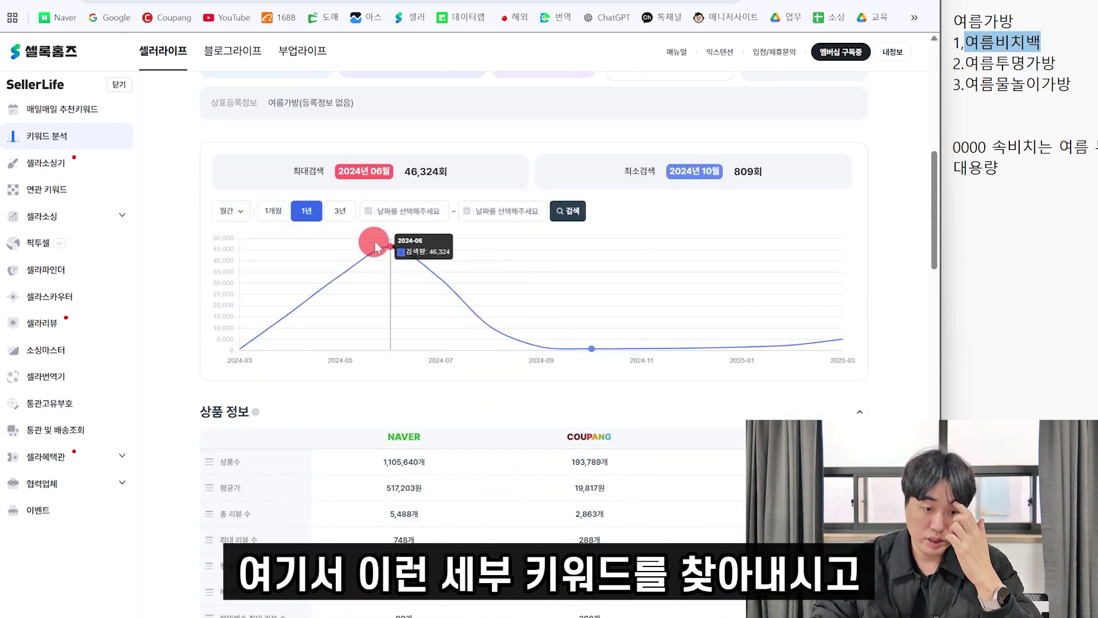
- Show the 3년 search trend for 여름가방 and review the 상품 정보 comparison and the NAVER and COUPANG keyword lists
click(340, 211)
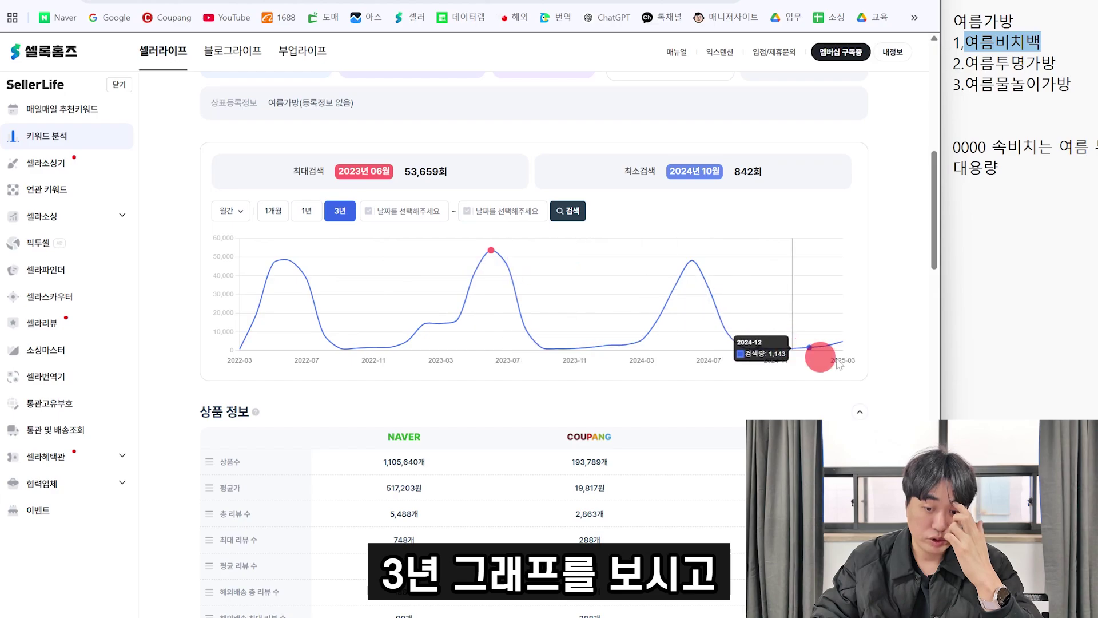
scroll(812, 361, down, 6)
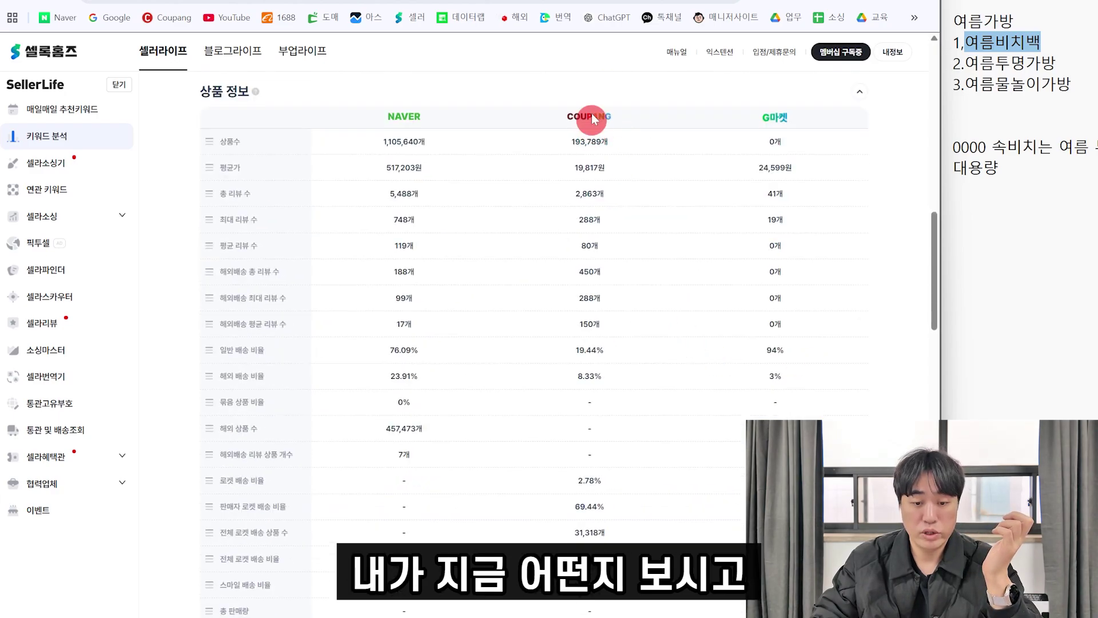
scroll(595, 171, down, 7)
scroll(485, 121, down, 10)
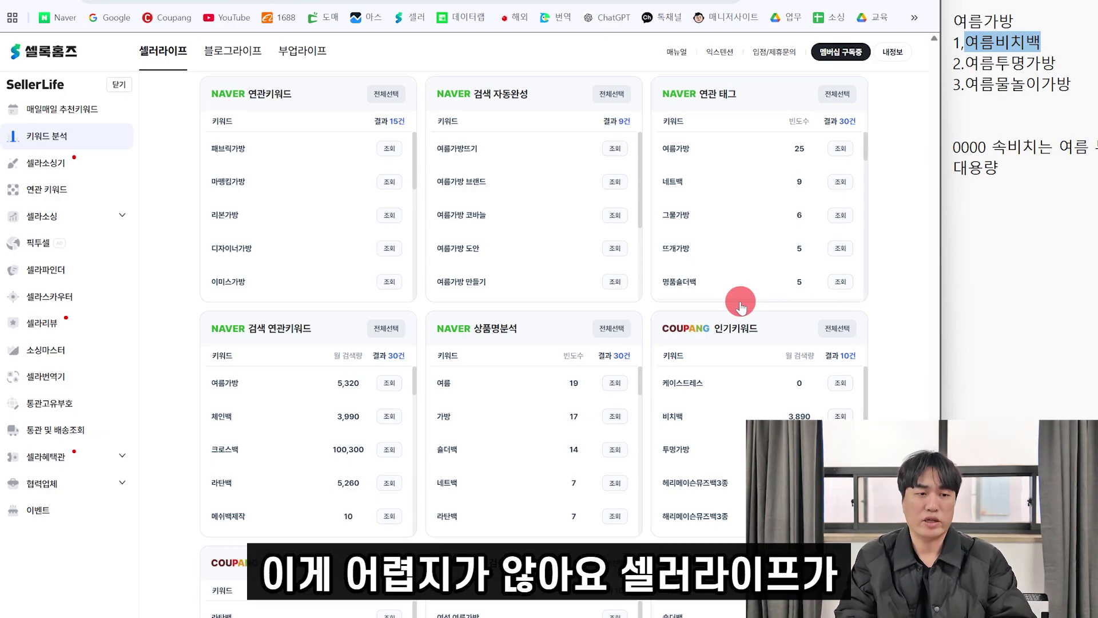
click(584, 286)
scroll(621, 342, up, 15)
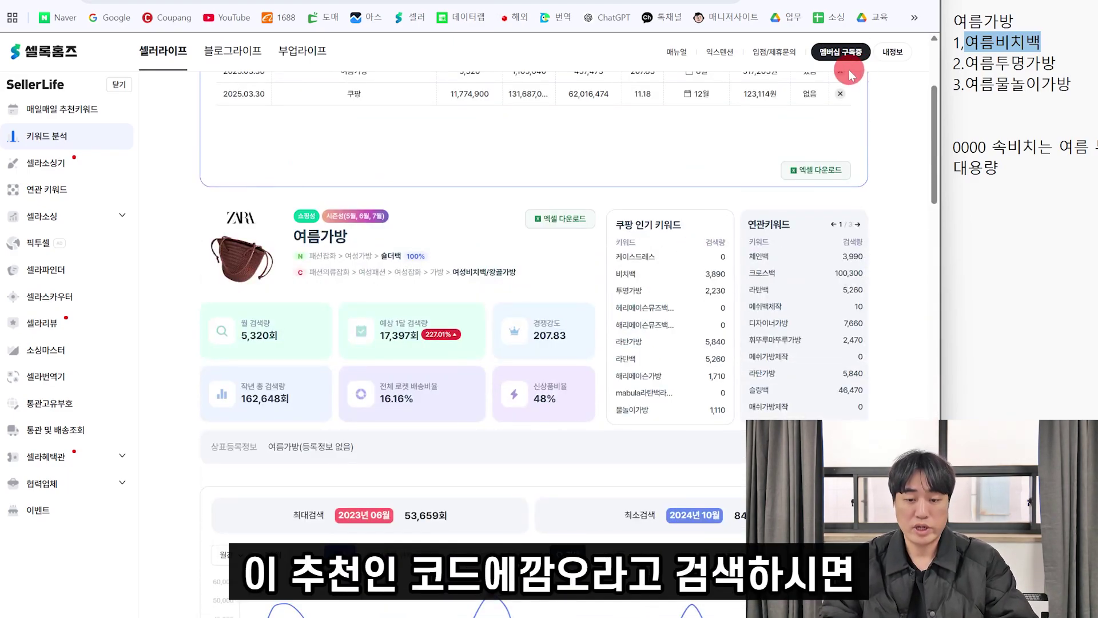
scroll(468, 302, up, 4)
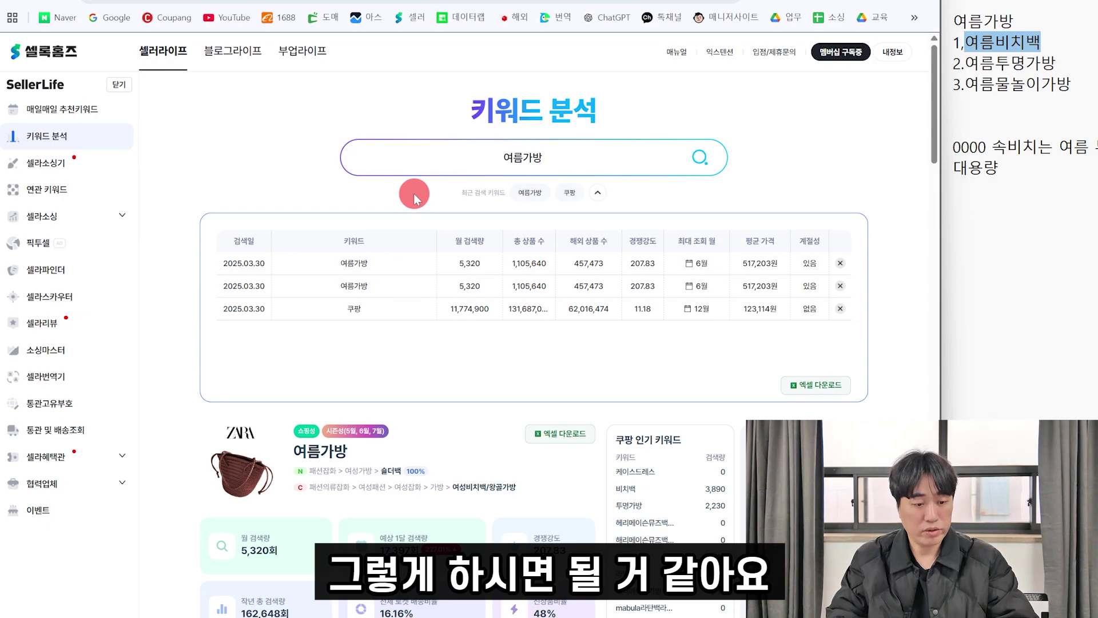
- Open 배송대행지 쿠폰혜택 under 셀라혜택관 and browse the forwarding agents' coupon offers
click(56, 486)
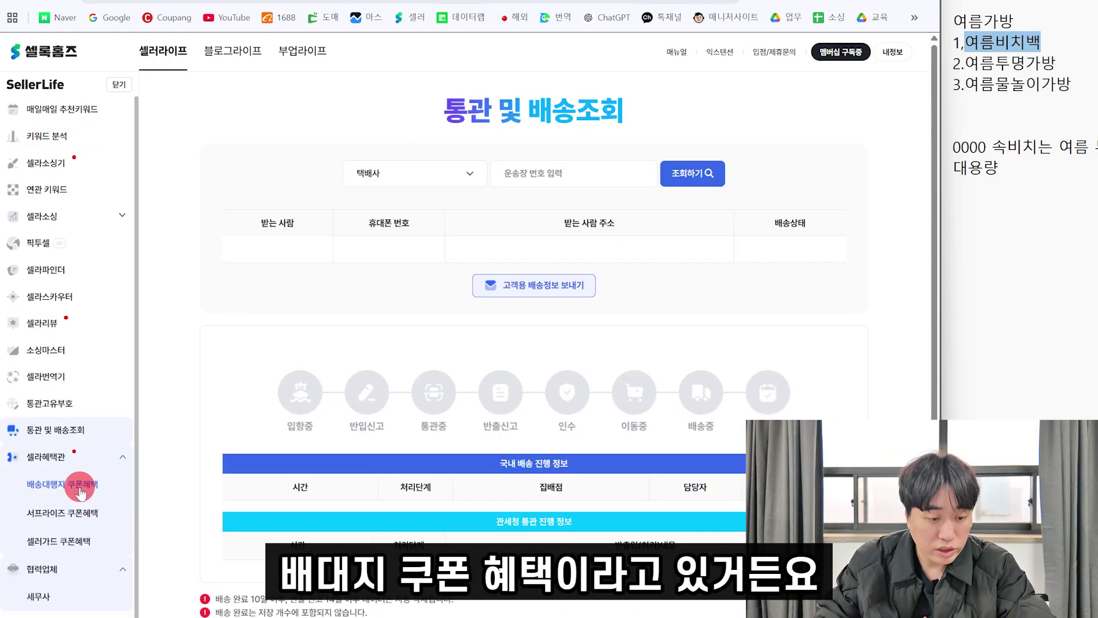
click(80, 489)
scroll(503, 417, down, 5)
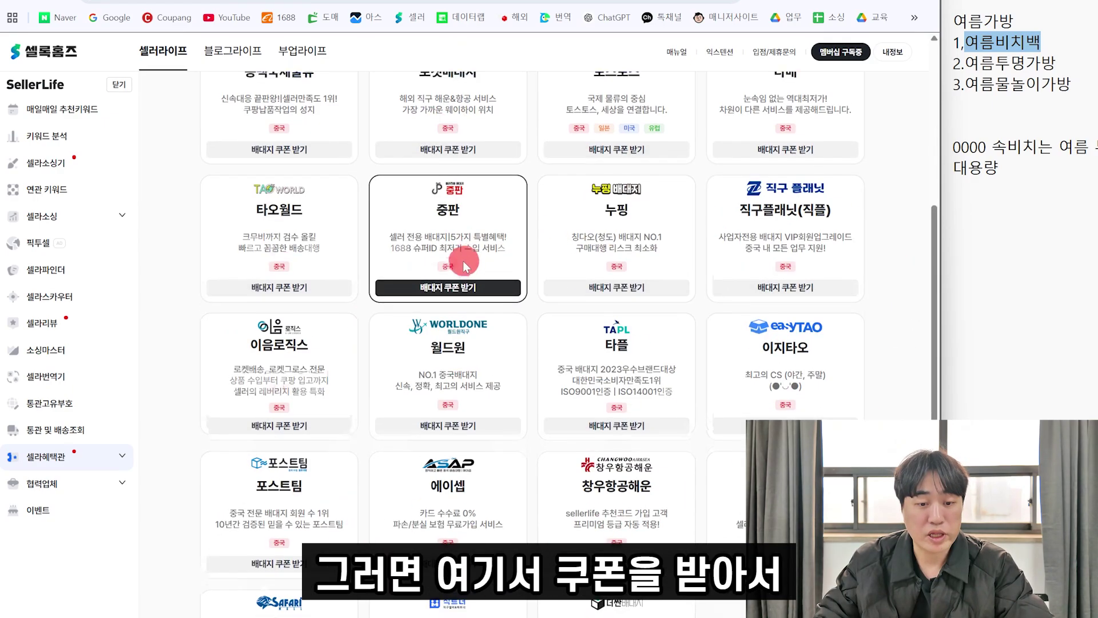
scroll(460, 269, up, 5)
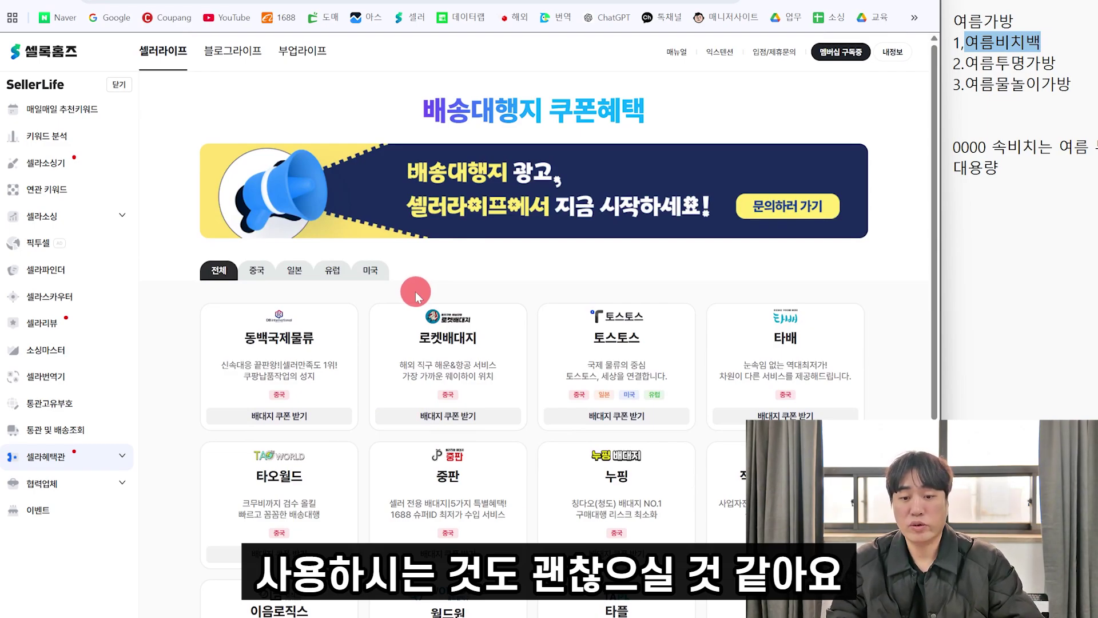